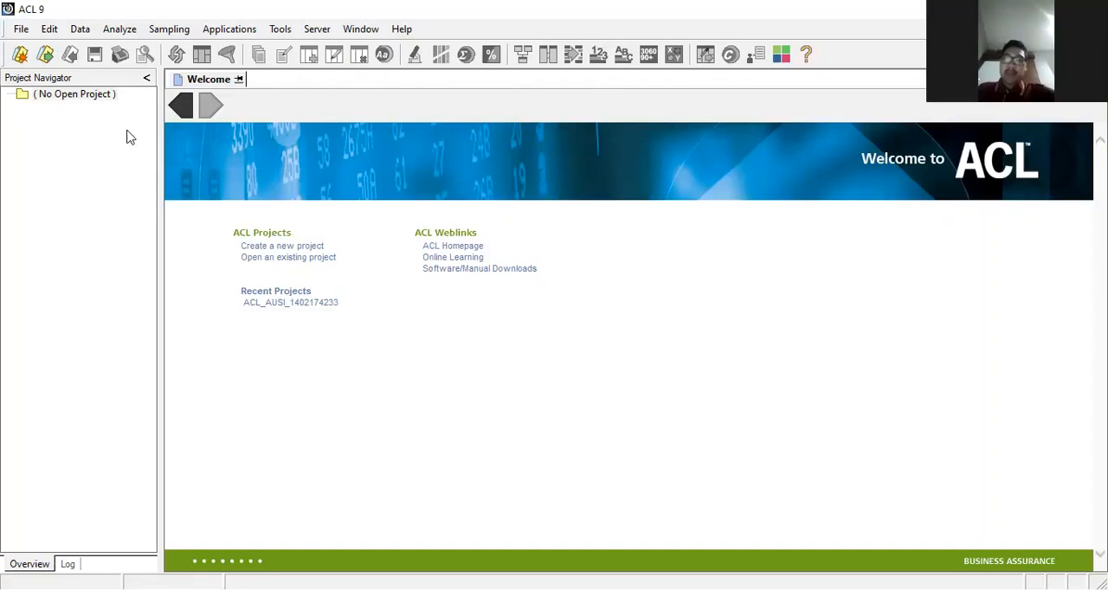
Step: Start a new project and create a folder named PRAKTEK_ACL inside the ACL Data folder on drive C
left_click(23, 31)
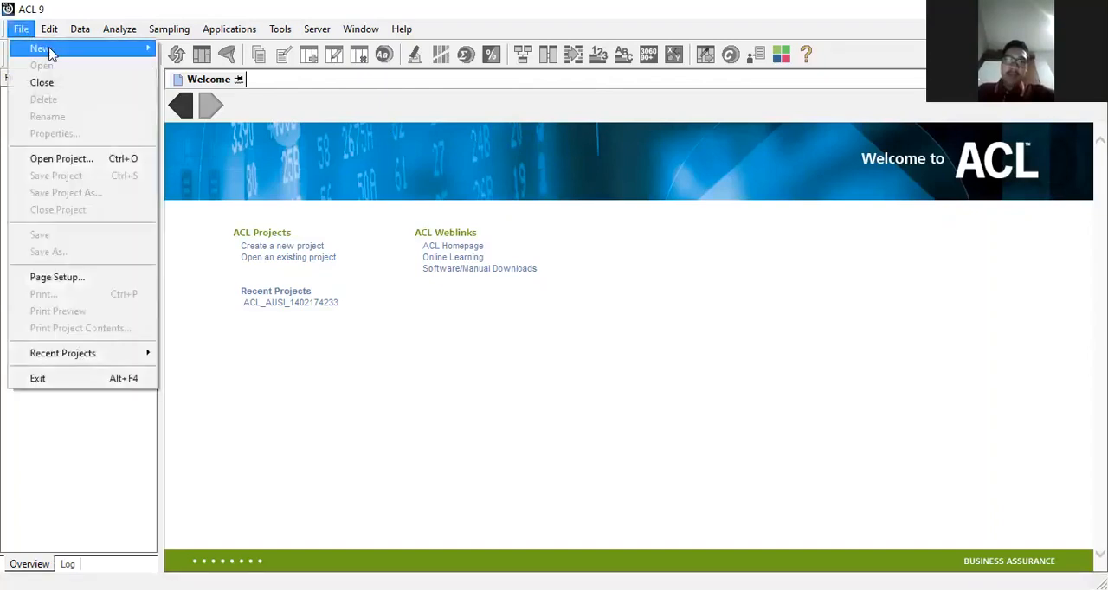
mouse_move(129, 52)
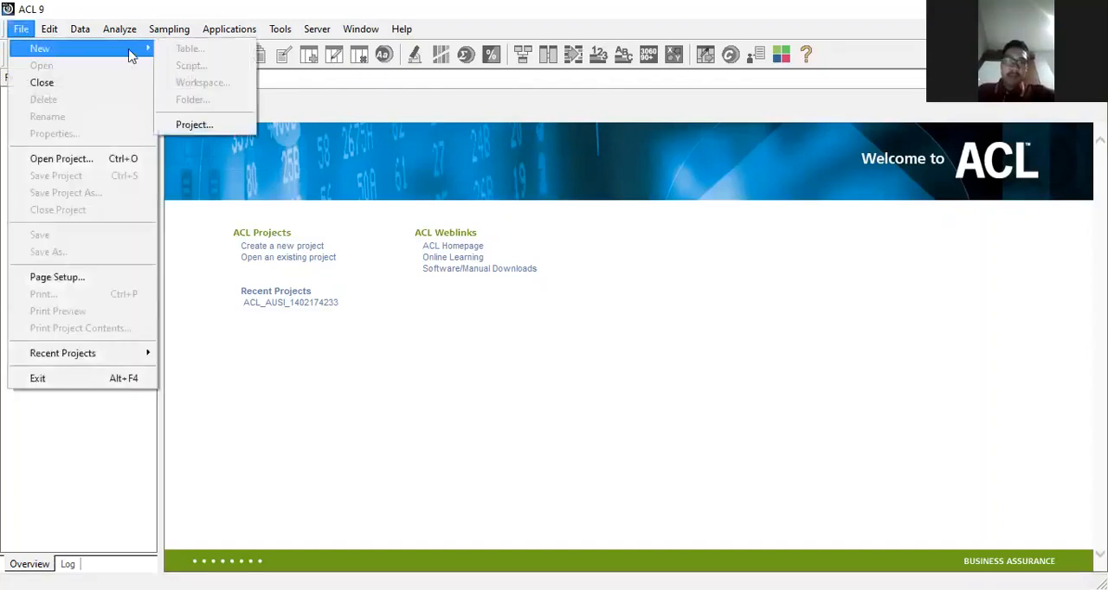
left_click(199, 125)
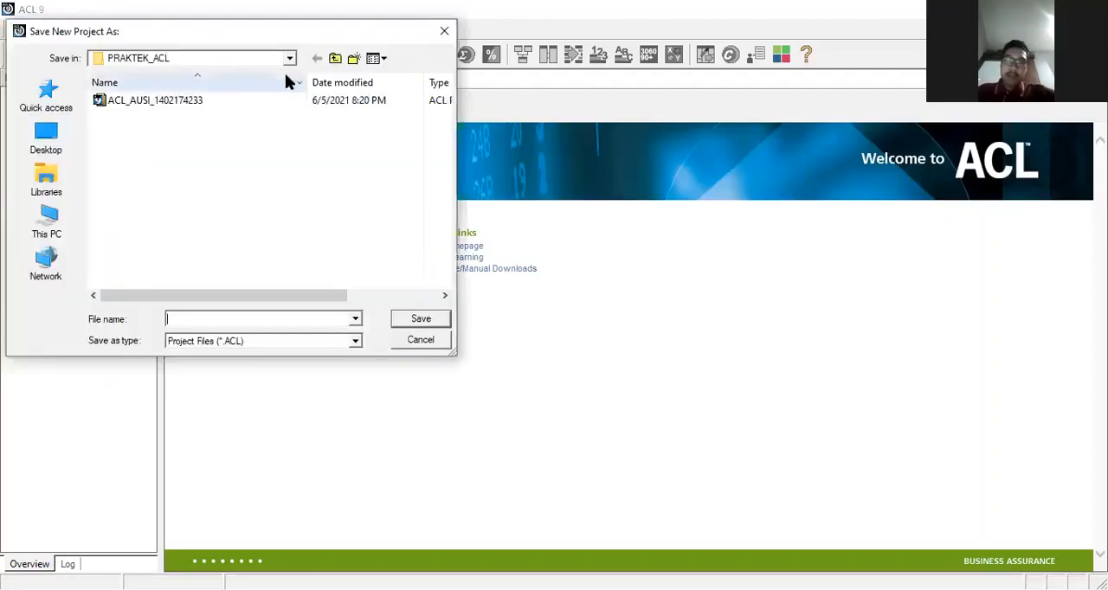
left_click(290, 58)
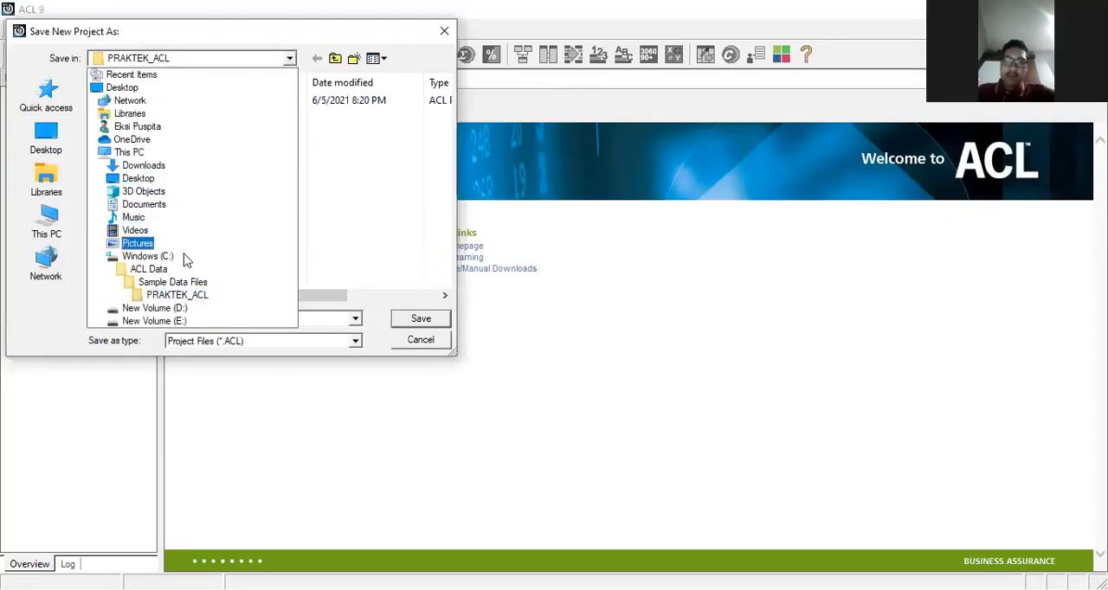
left_click(148, 269)
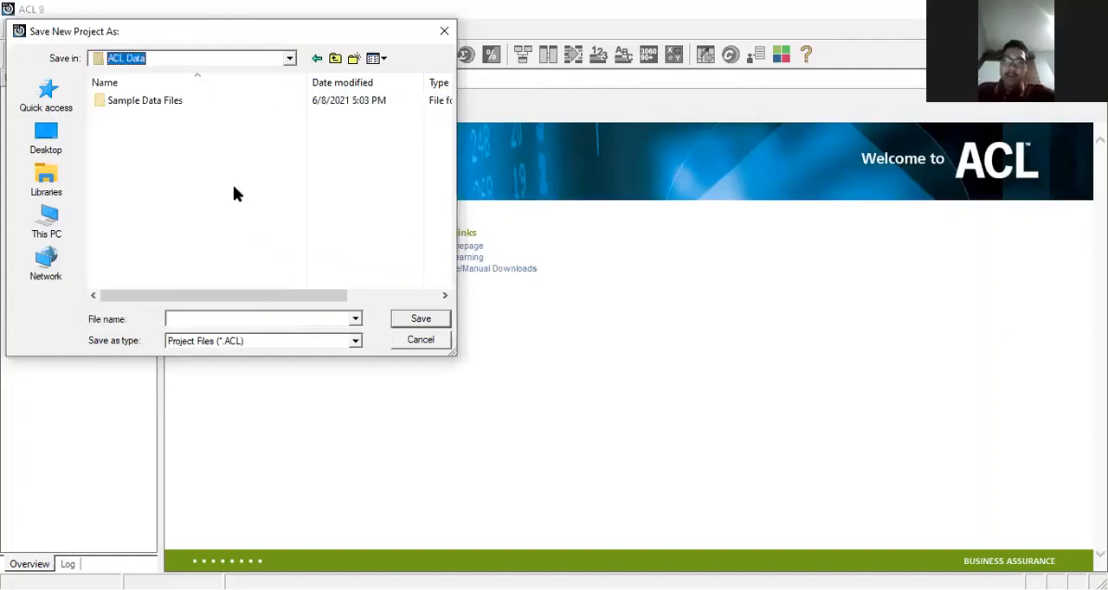
double_click(354, 59)
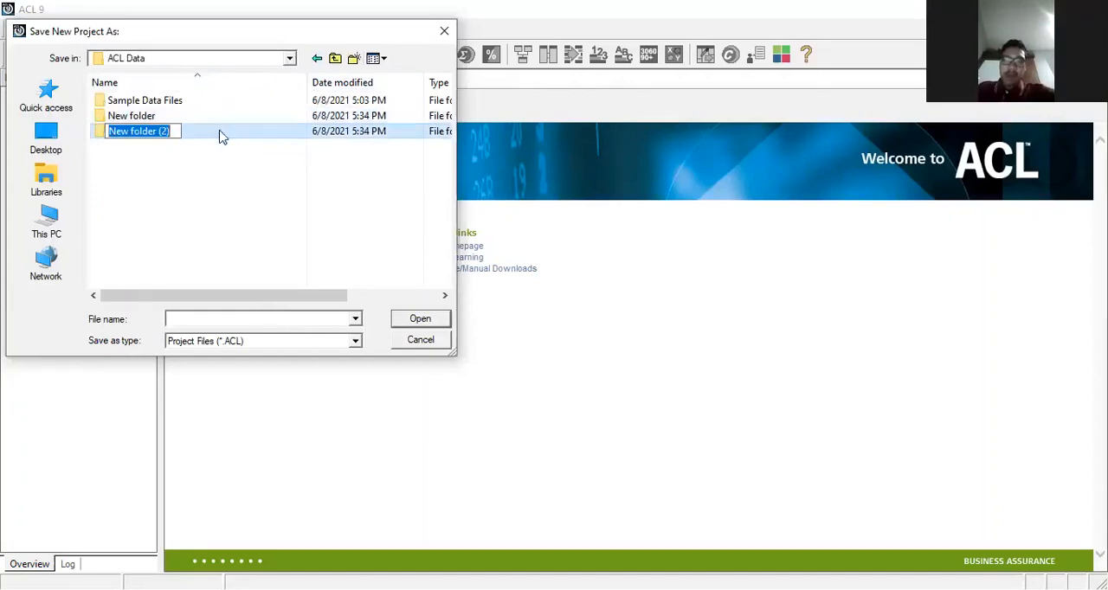
type("P")
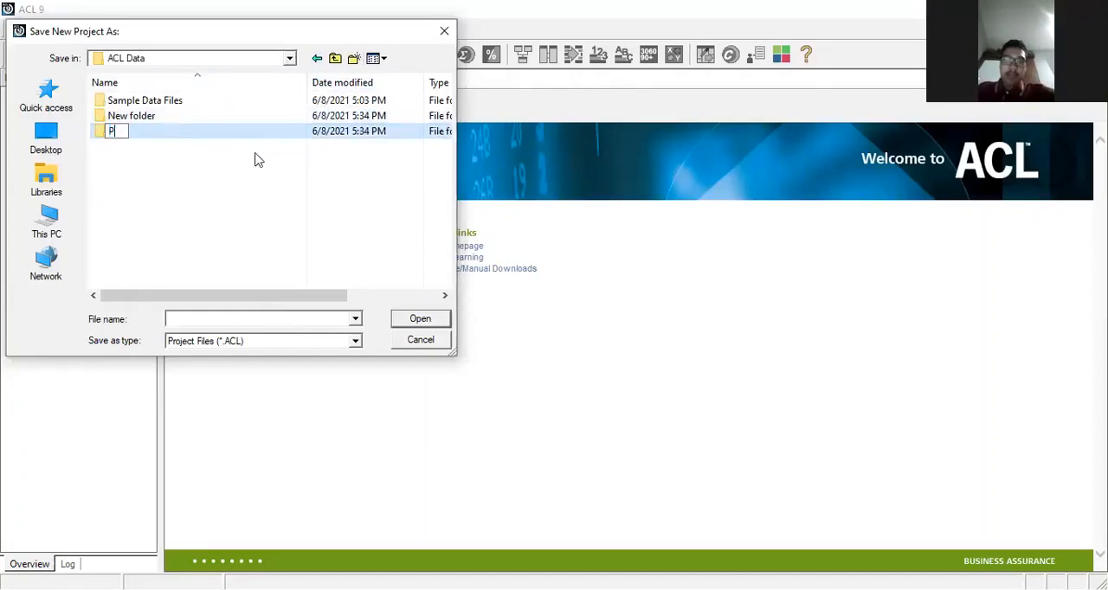
type("RAKT")
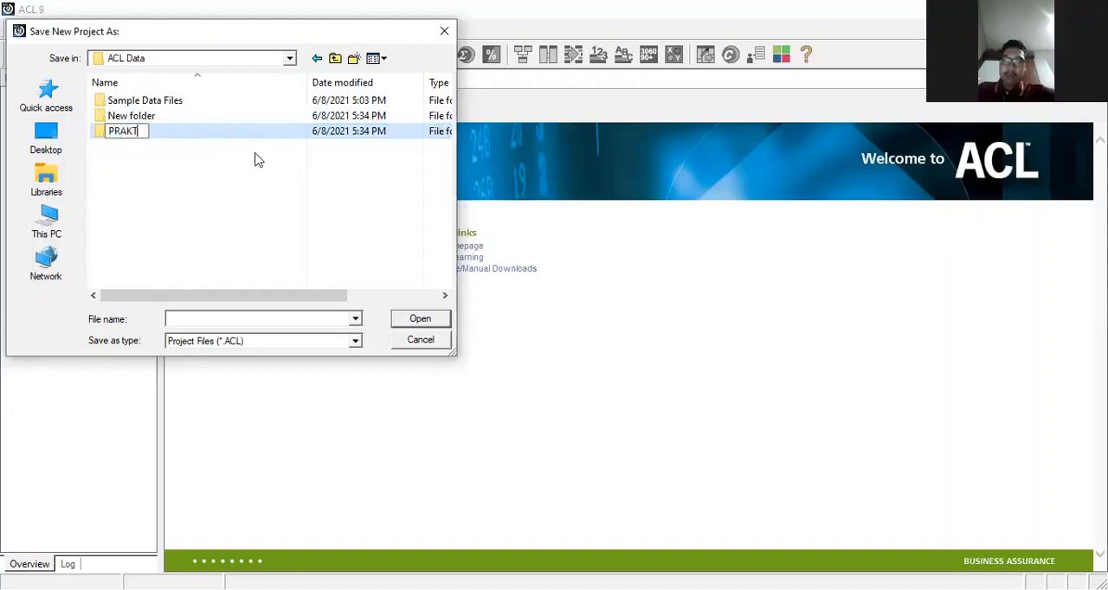
type("EK_A")
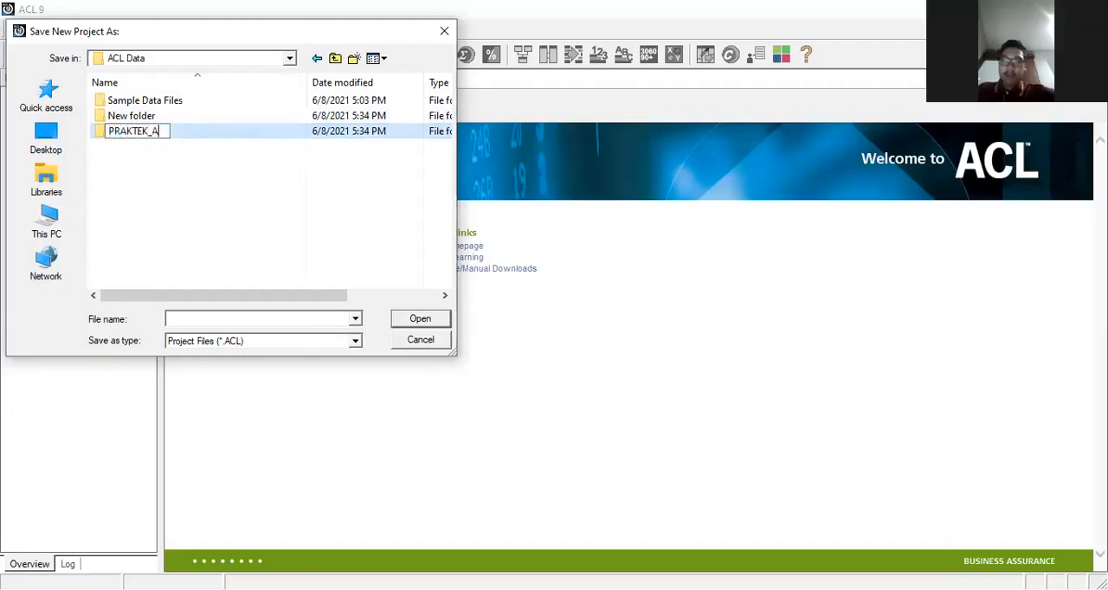
type("CL")
key("Return")
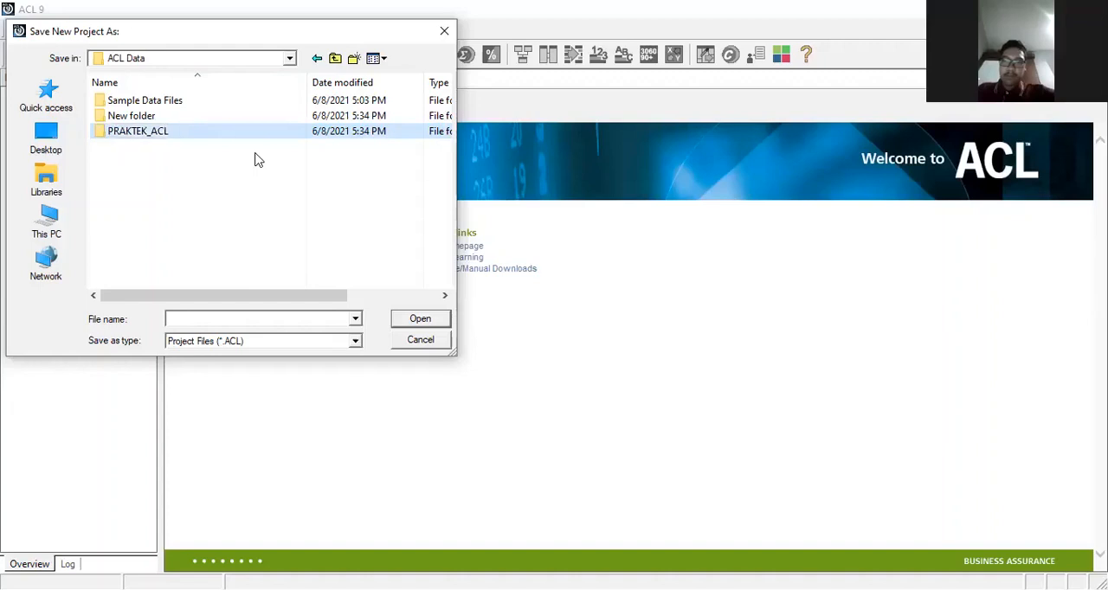
Step: Save the new project as ACL_AUSI_NIM in the newly created PRAKTEK_ACL folder
double_click(204, 134)
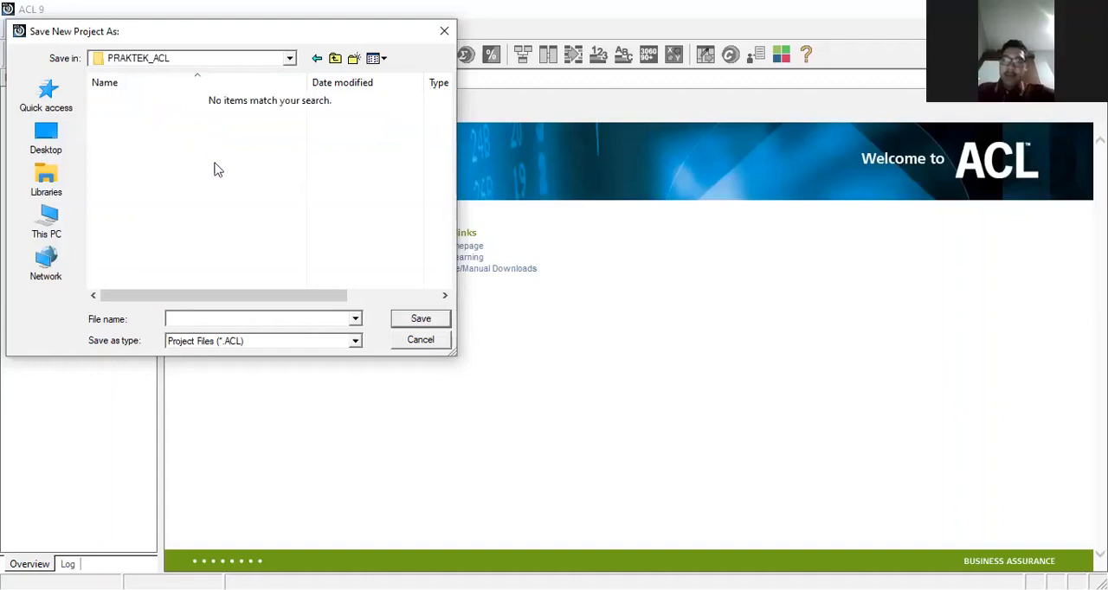
left_click(210, 320)
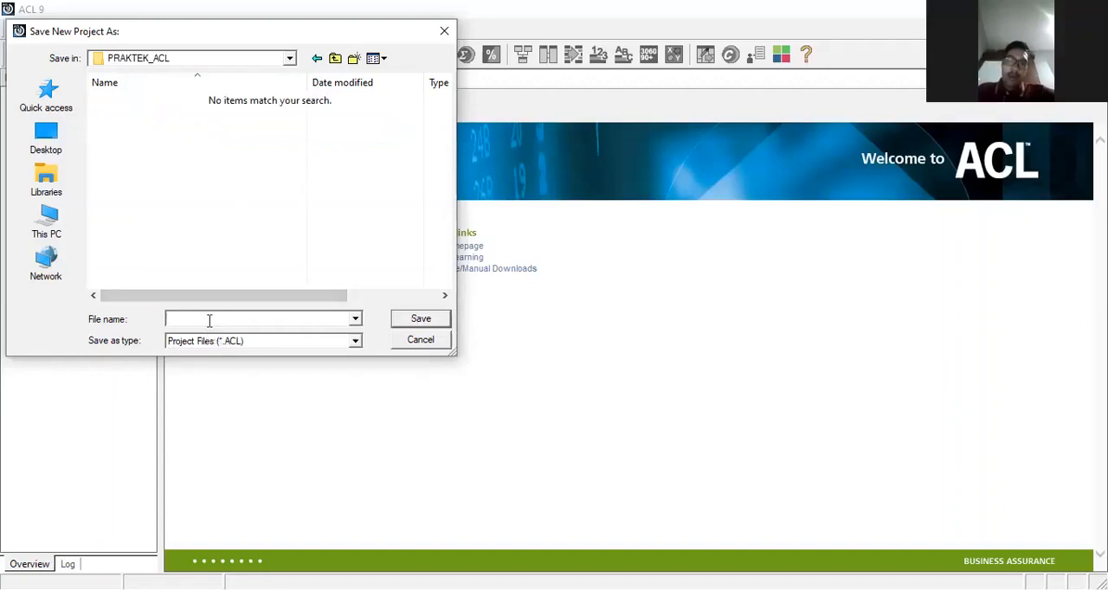
type("ACL_AU")
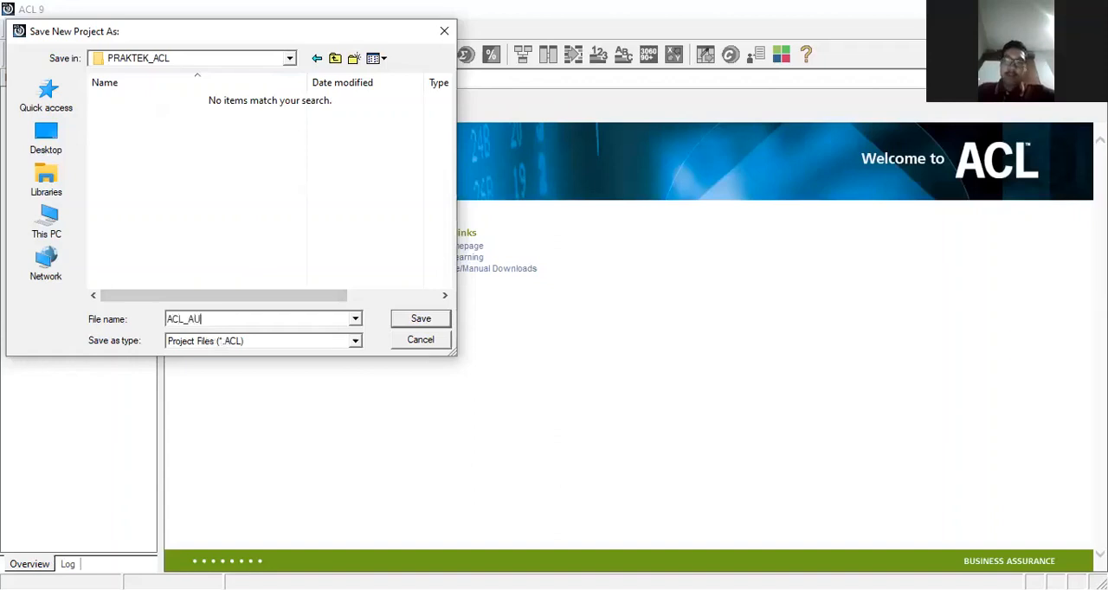
type("SI_NI")
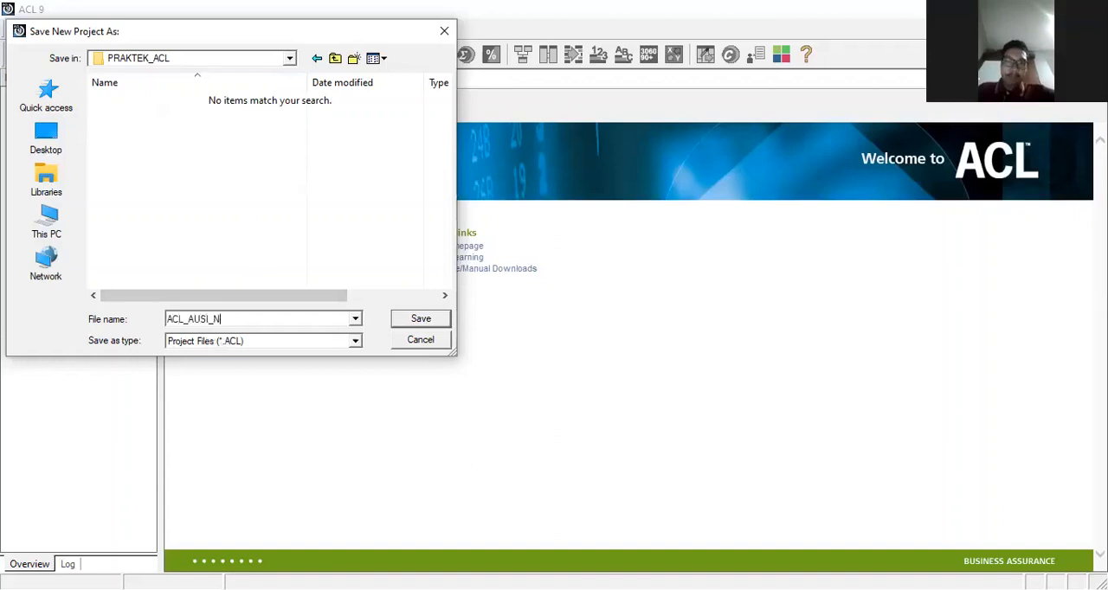
type("M")
left_click(410, 318)
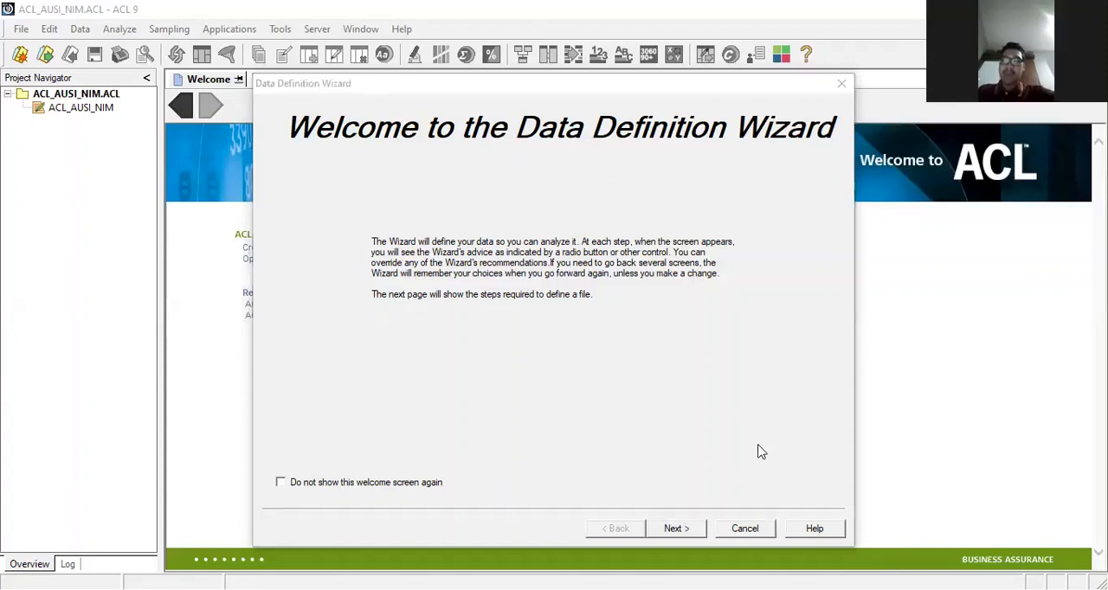
Step: Proceed through the Data Definition Wizard's opening pages, keeping Disk as the data source
left_click(680, 529)
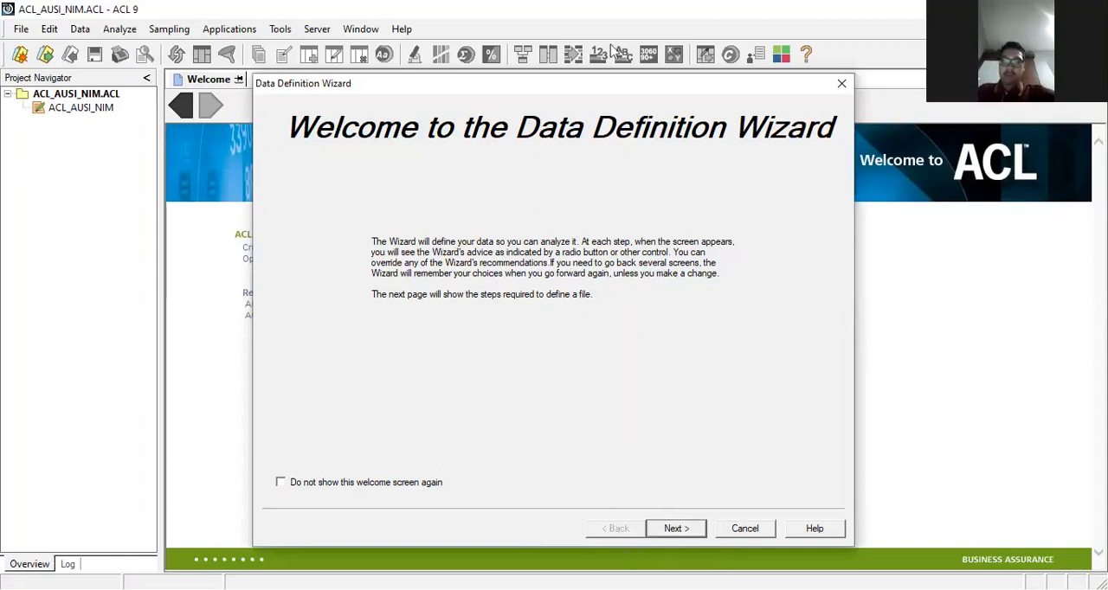
left_click(672, 530)
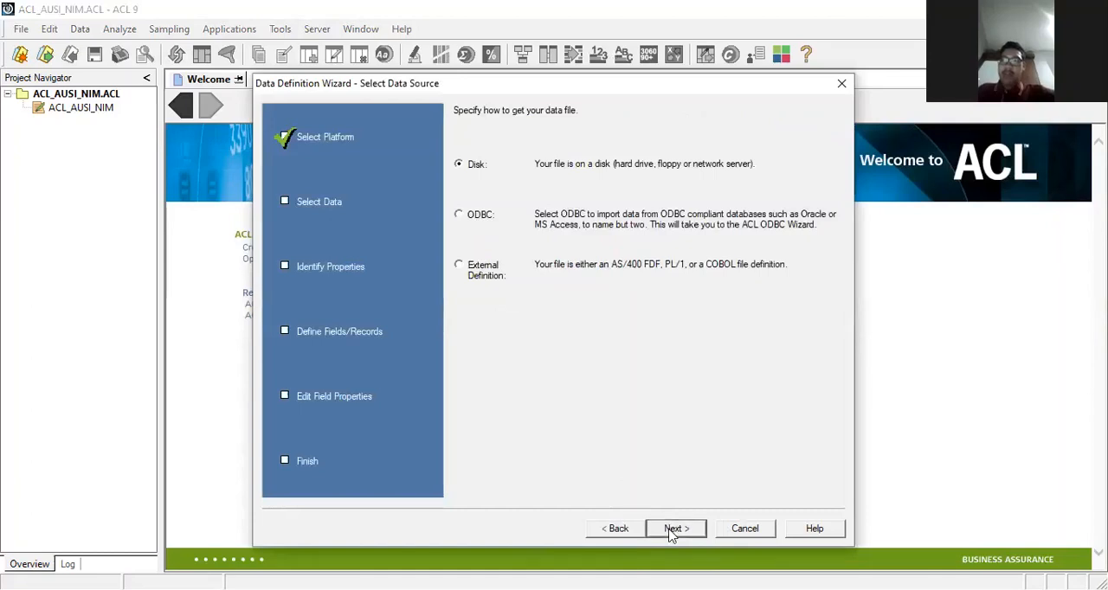
left_click(672, 530)
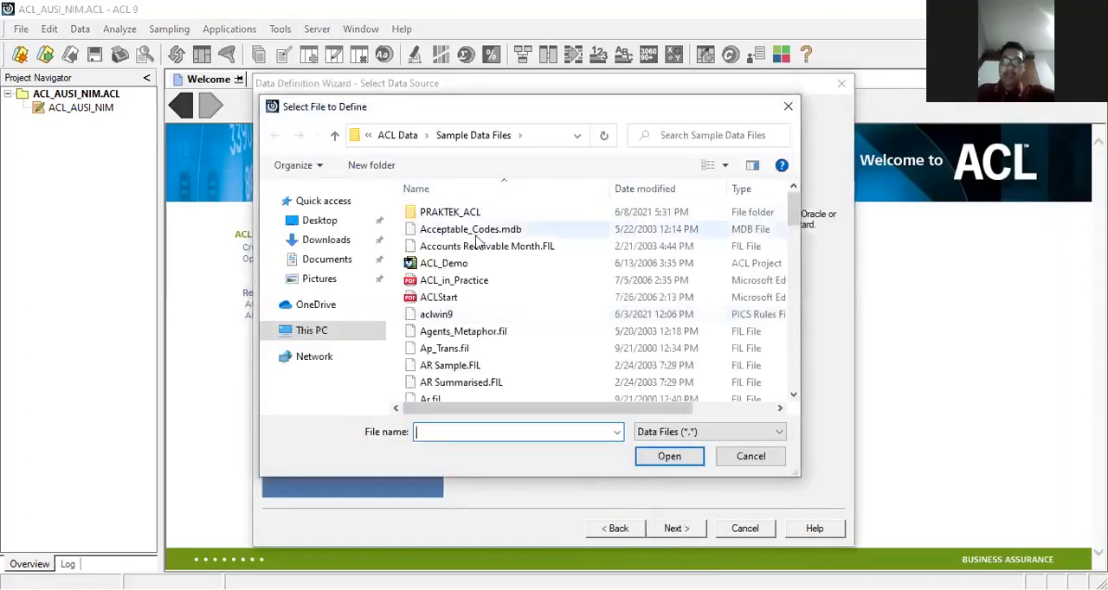
Step: Select the Credit_Cards_Metaphor Excel workbook from Sample Data Files and accept the ASCII character set and Excel file format
scroll(610, 333, "down", 2)
scroll(610, 333, "up", 2)
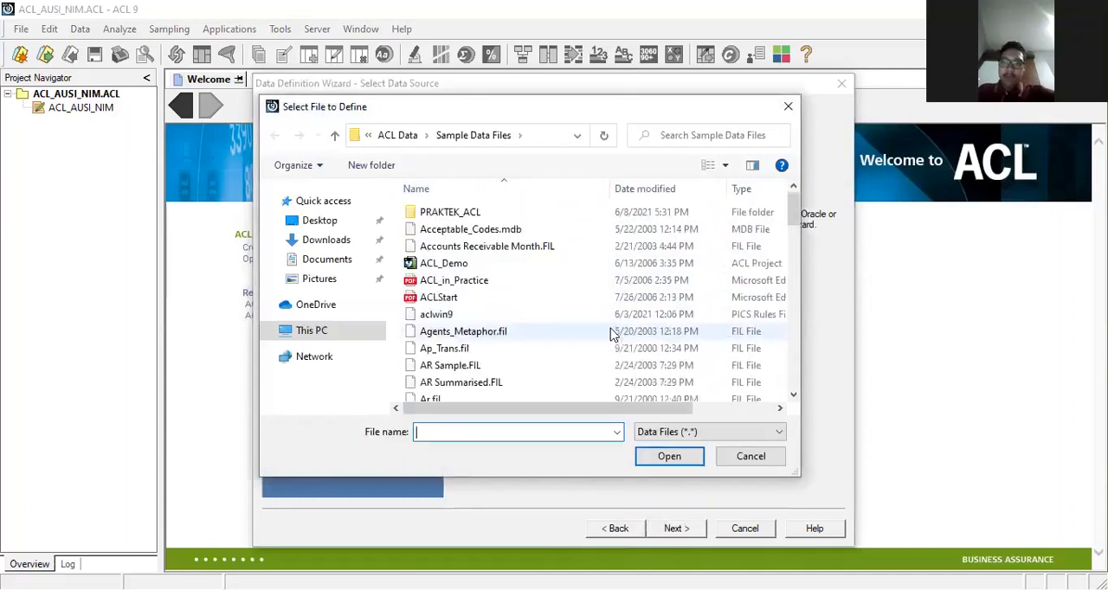
left_click(400, 136)
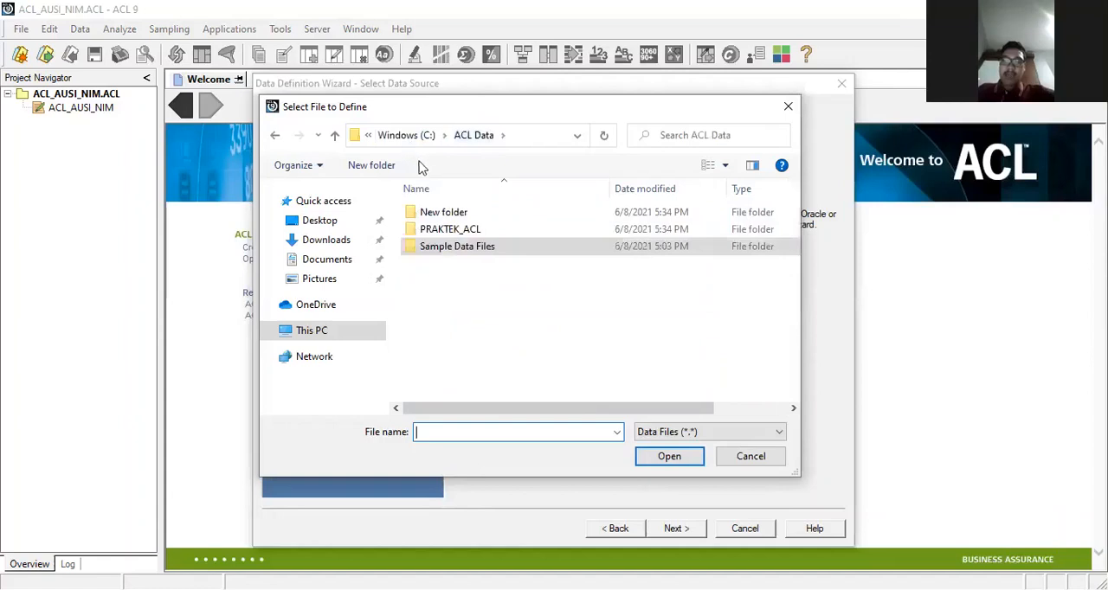
left_click(403, 137)
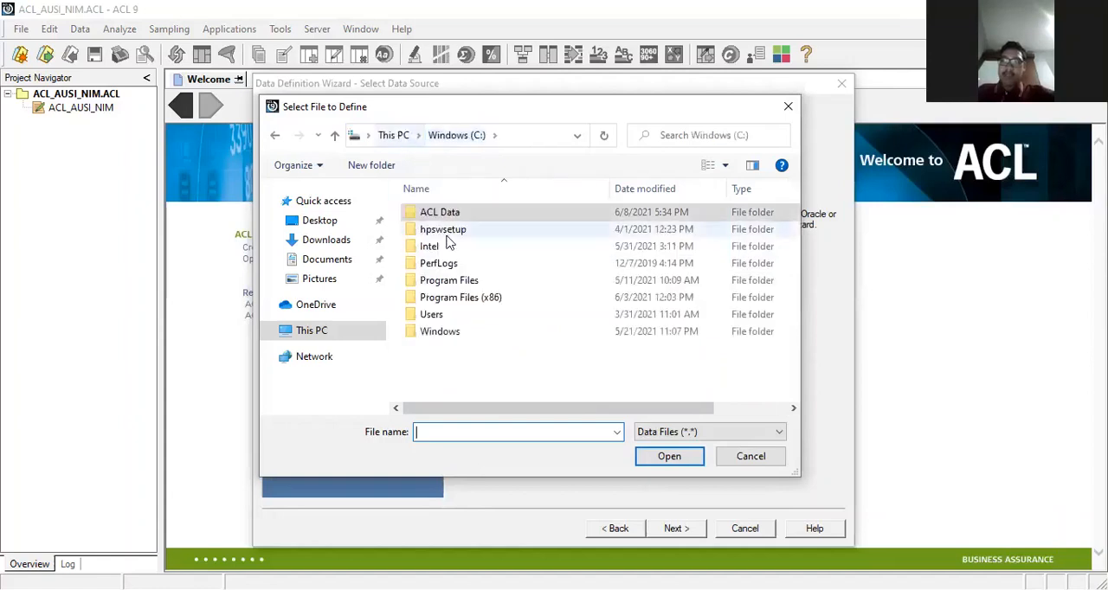
double_click(449, 217)
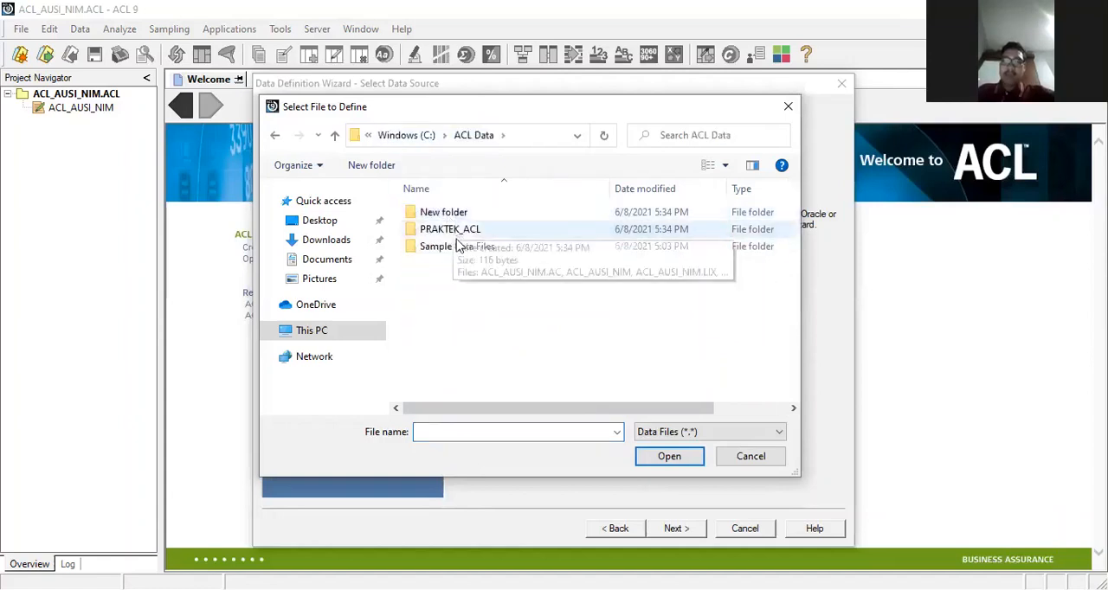
double_click(460, 246)
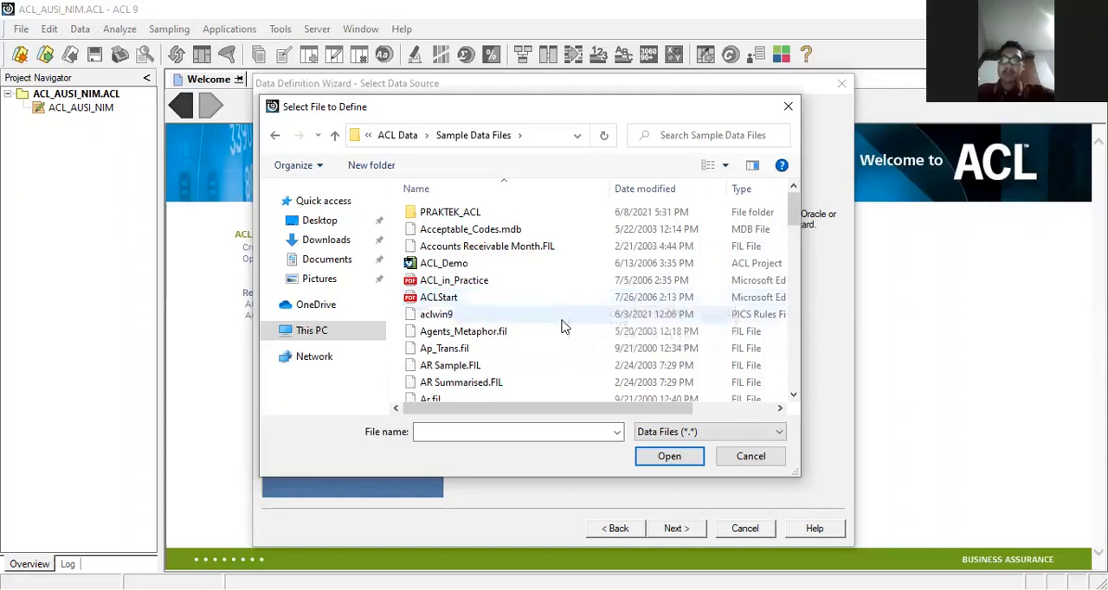
scroll(561, 326, "down", 4)
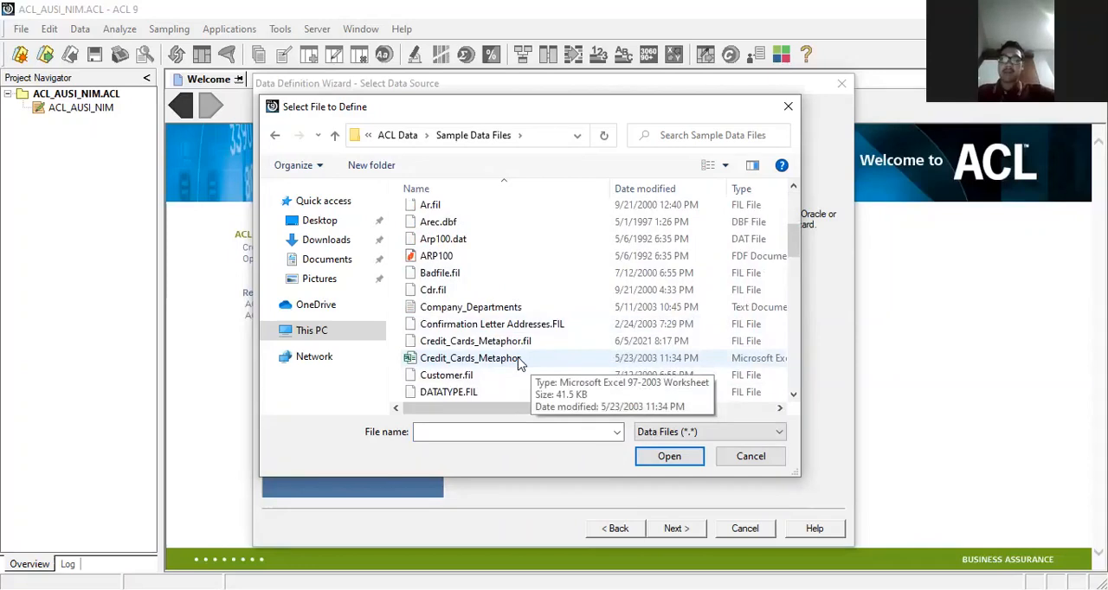
double_click(519, 360)
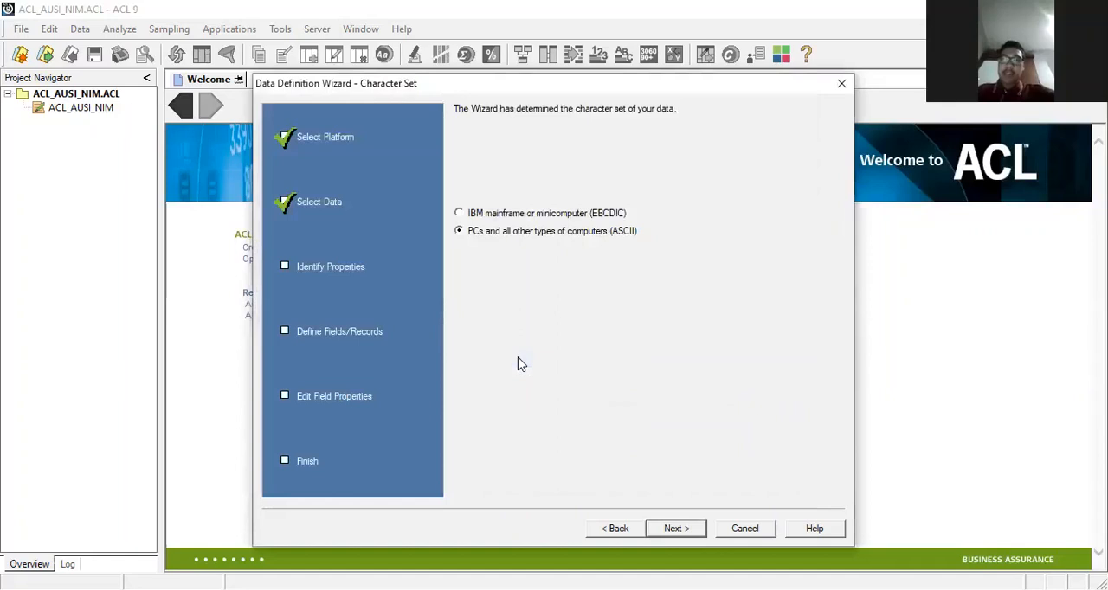
left_click(688, 527)
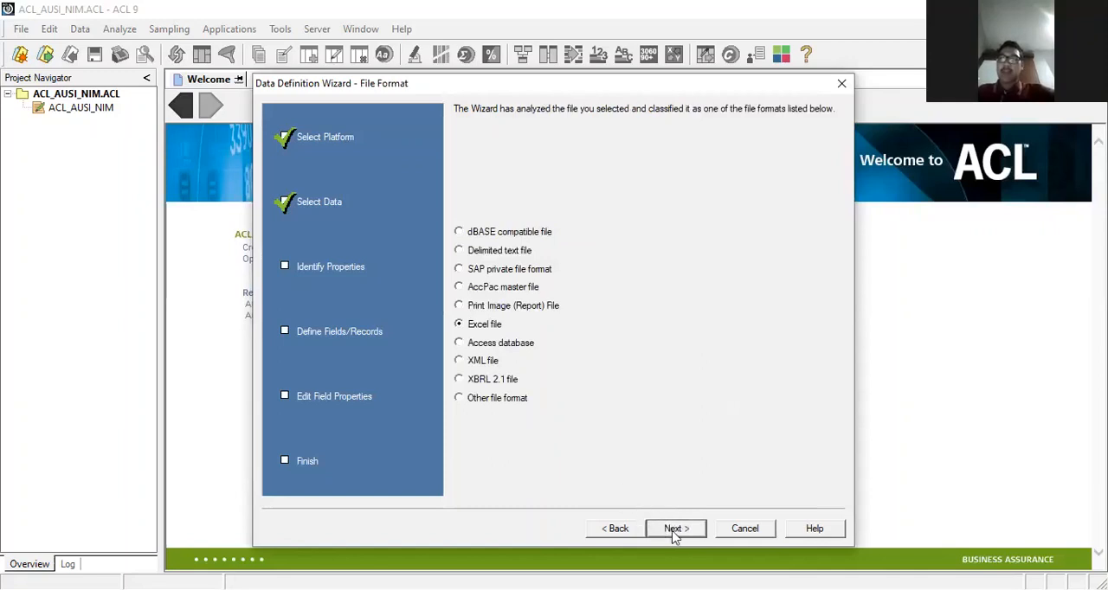
left_click(679, 528)
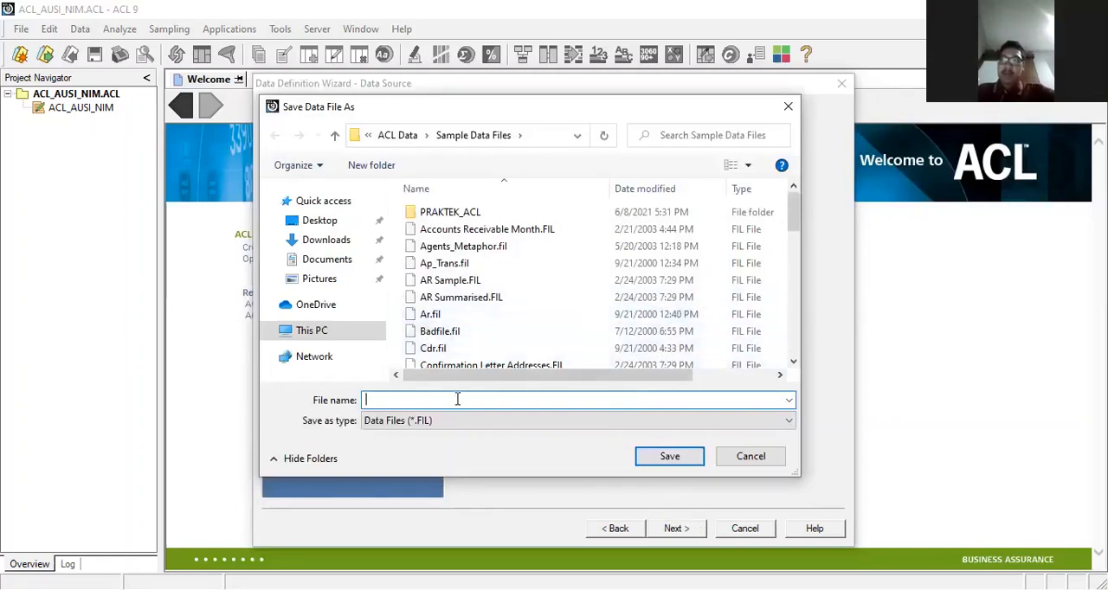
Step: Save the data file as Credit_Cards_Metaphor in Sample Data Files, replacing the existing file, and finish the data definition
type("cr")
key("BackSpace")
key("BackSpace")
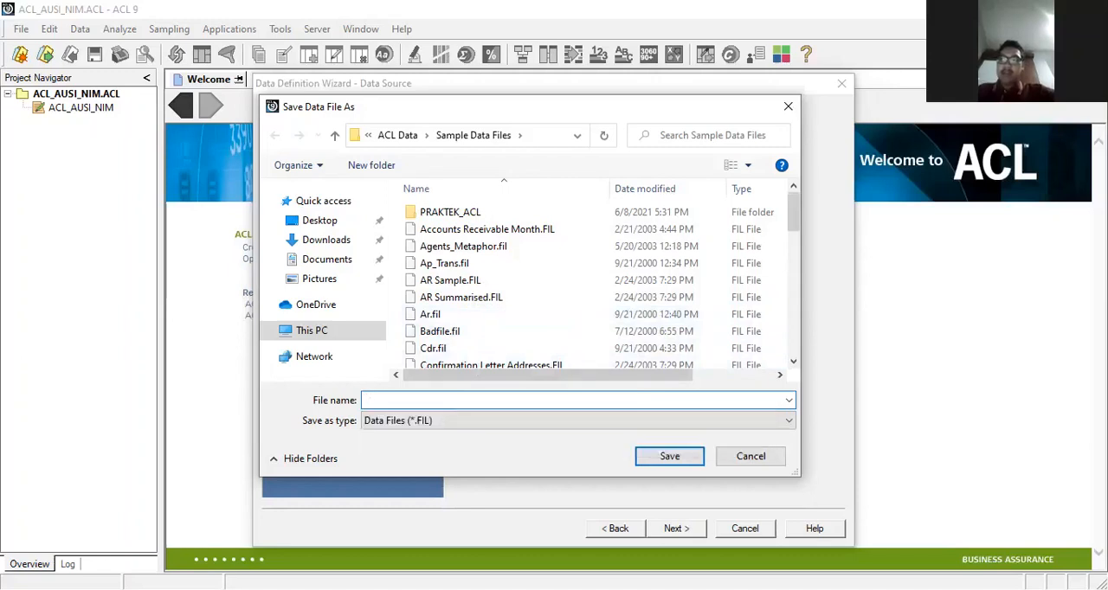
type("Credit")
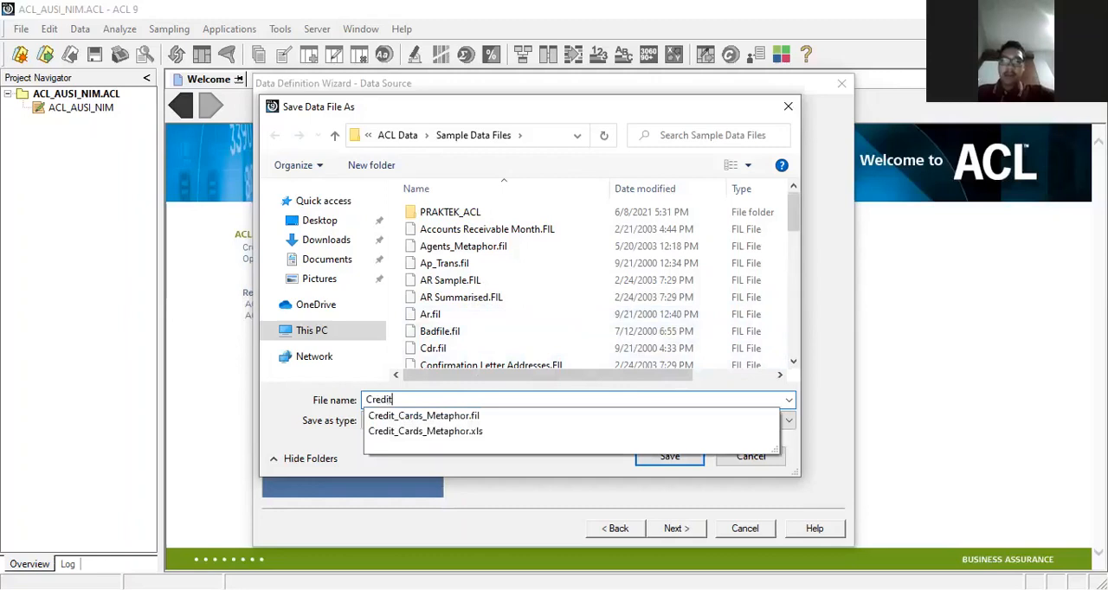
type("_C")
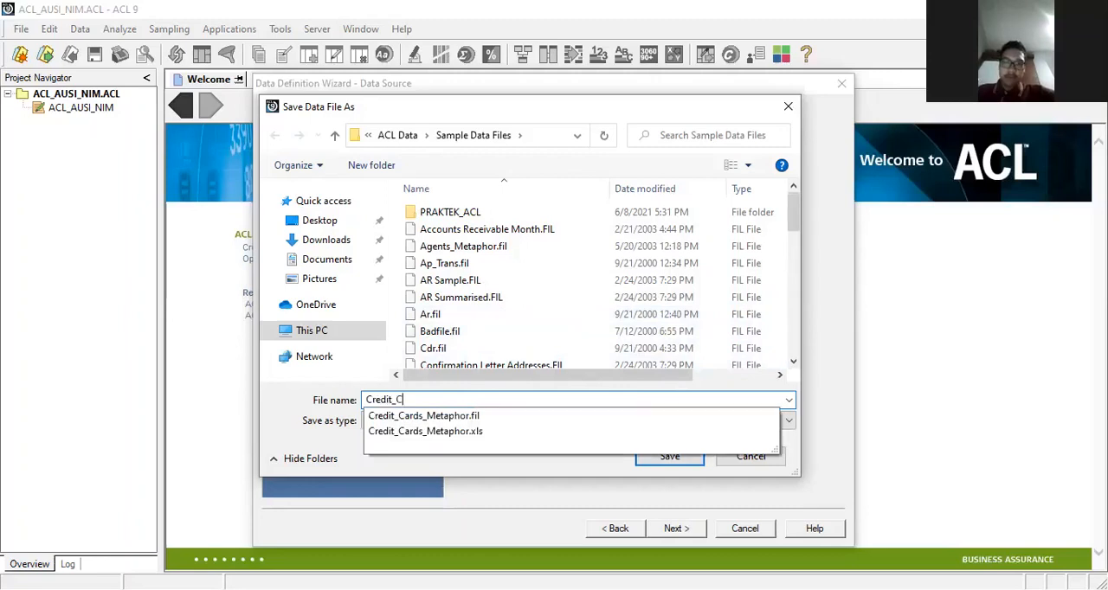
type("ards_")
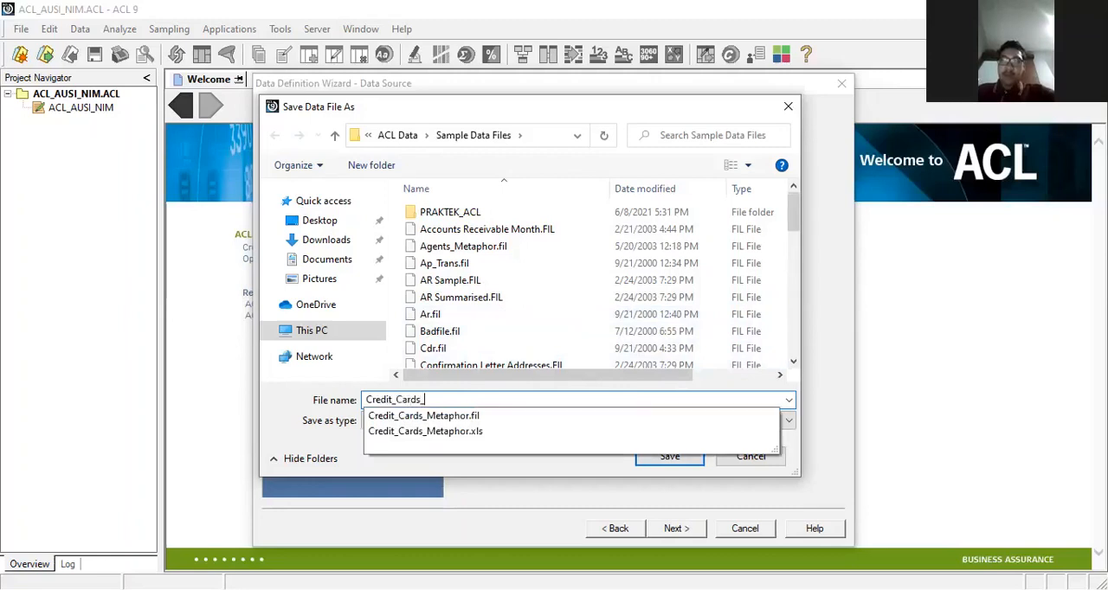
type("Metaphor")
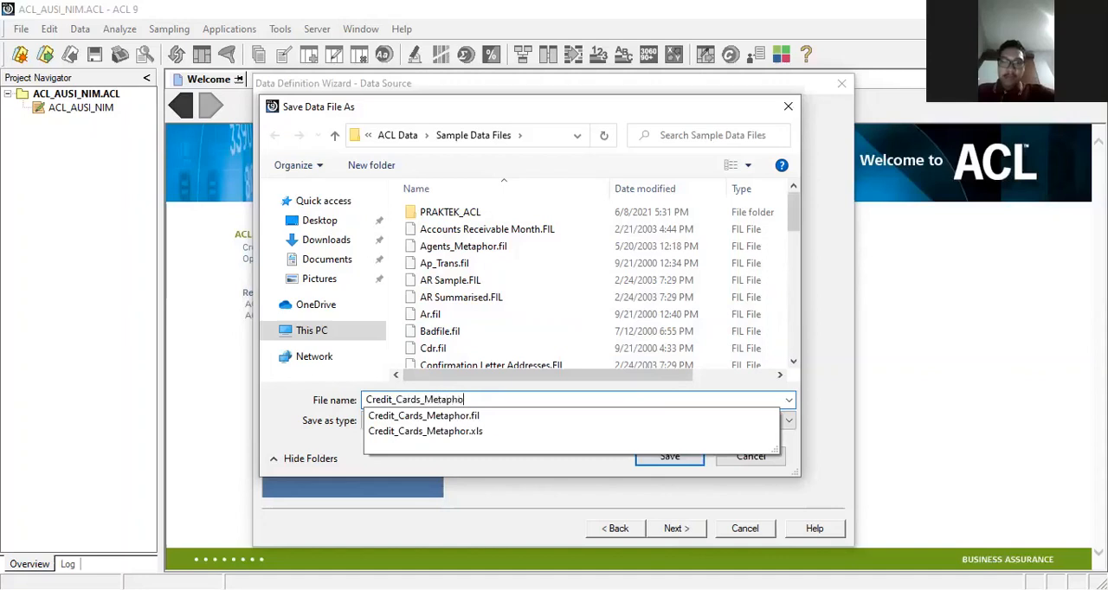
left_click(669, 459)
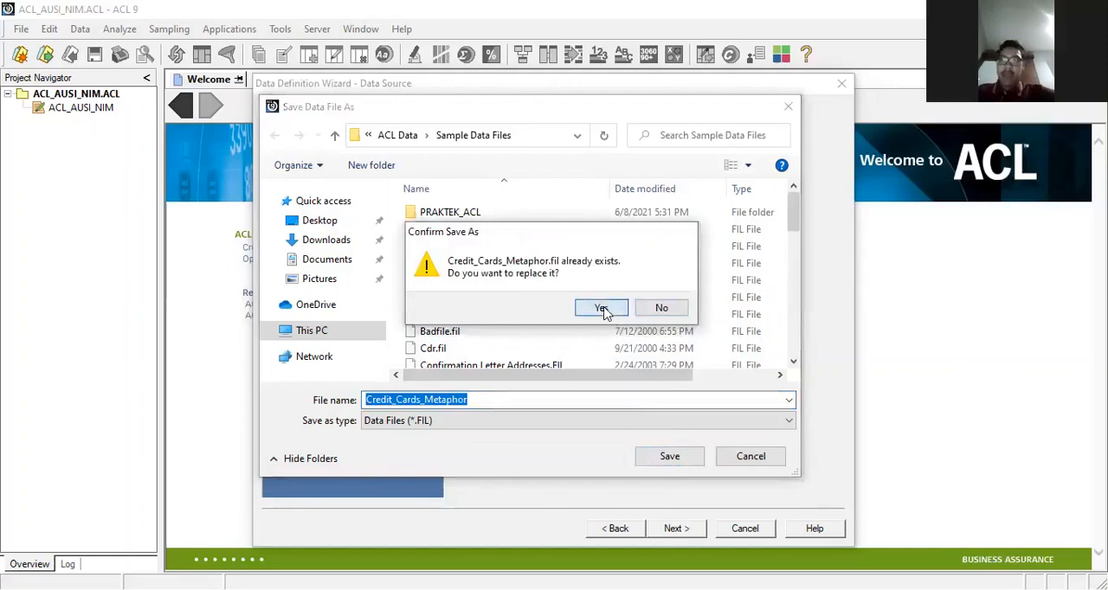
left_click(601, 309)
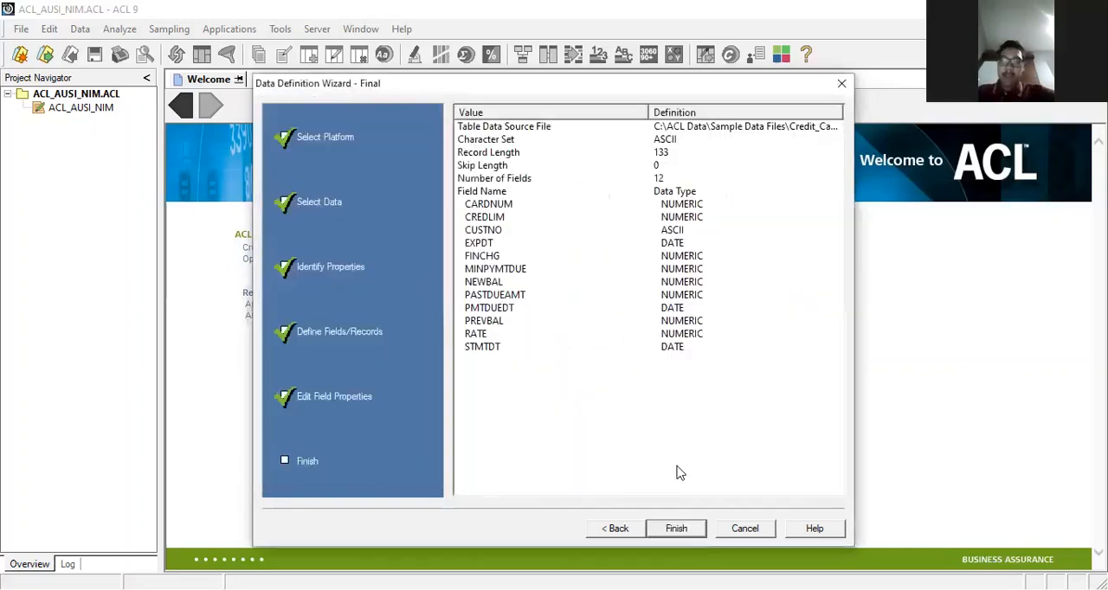
left_click(675, 529)
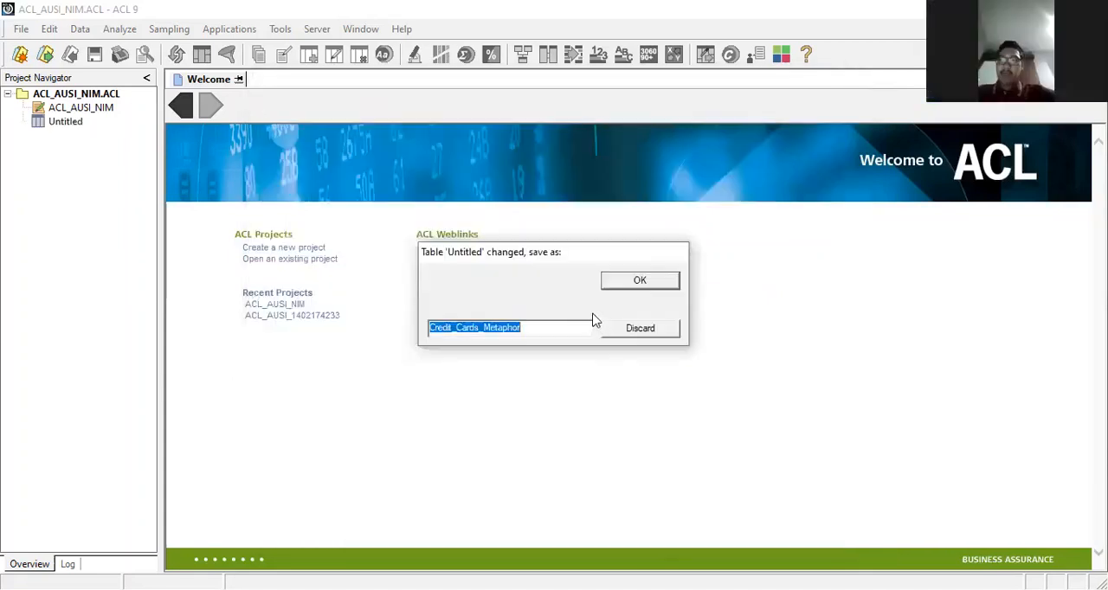
Step: Save the table as Credit_Cards_Metaphor and start defining another new table with Disk as the data source
left_click(642, 283)
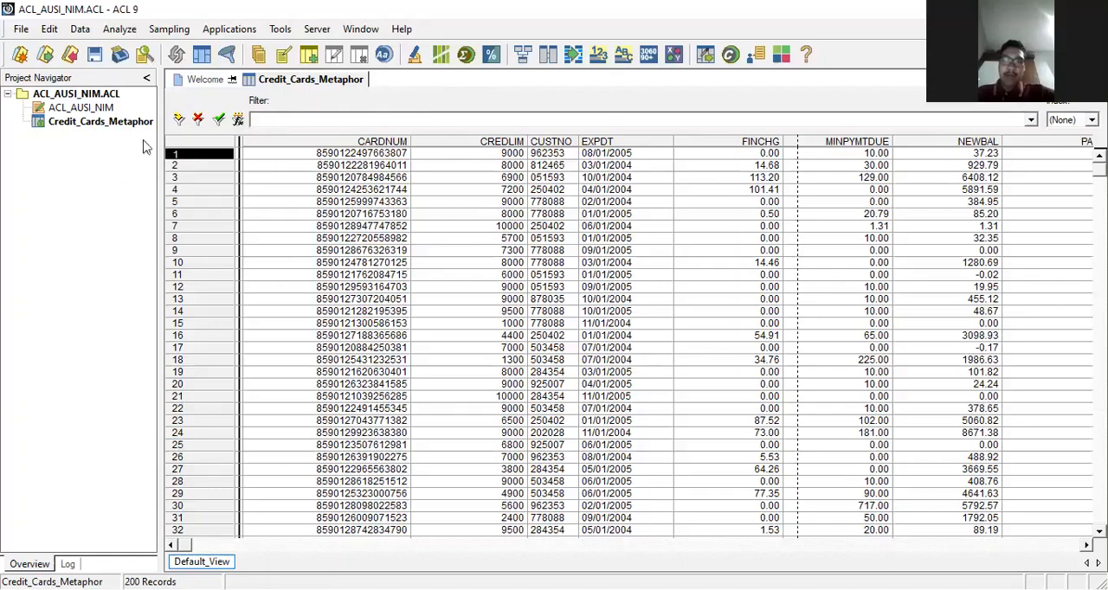
left_click(20, 30)
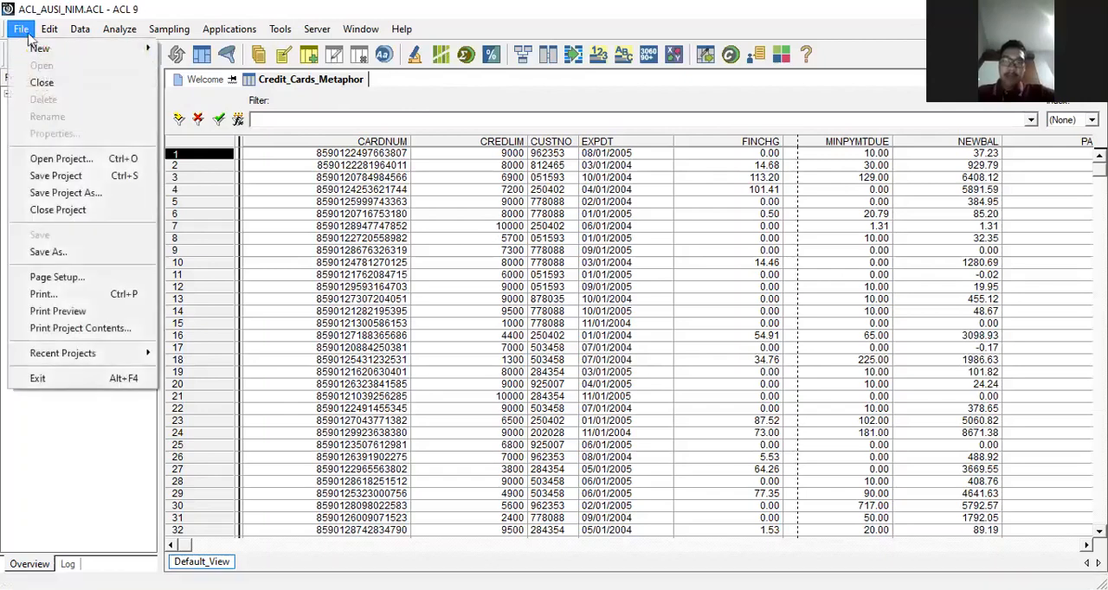
mouse_move(71, 54)
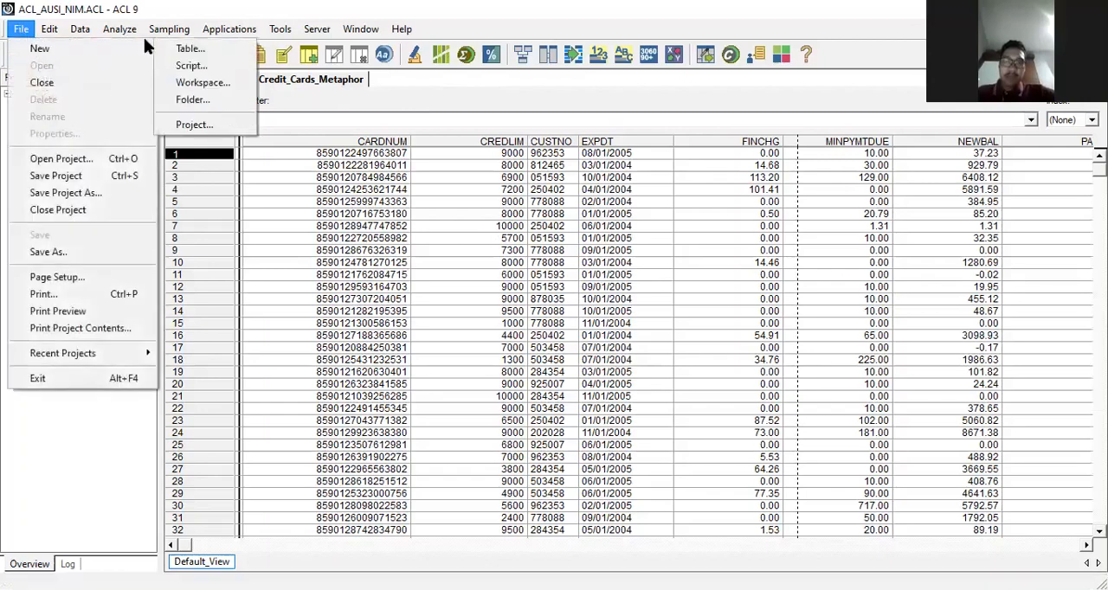
left_click(189, 48)
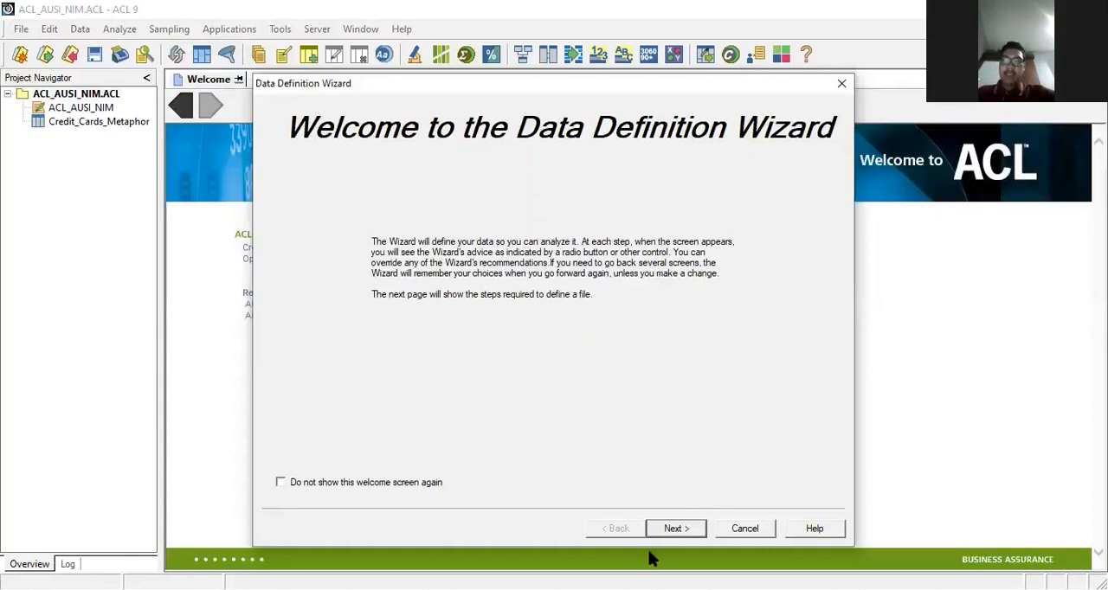
left_click(676, 529)
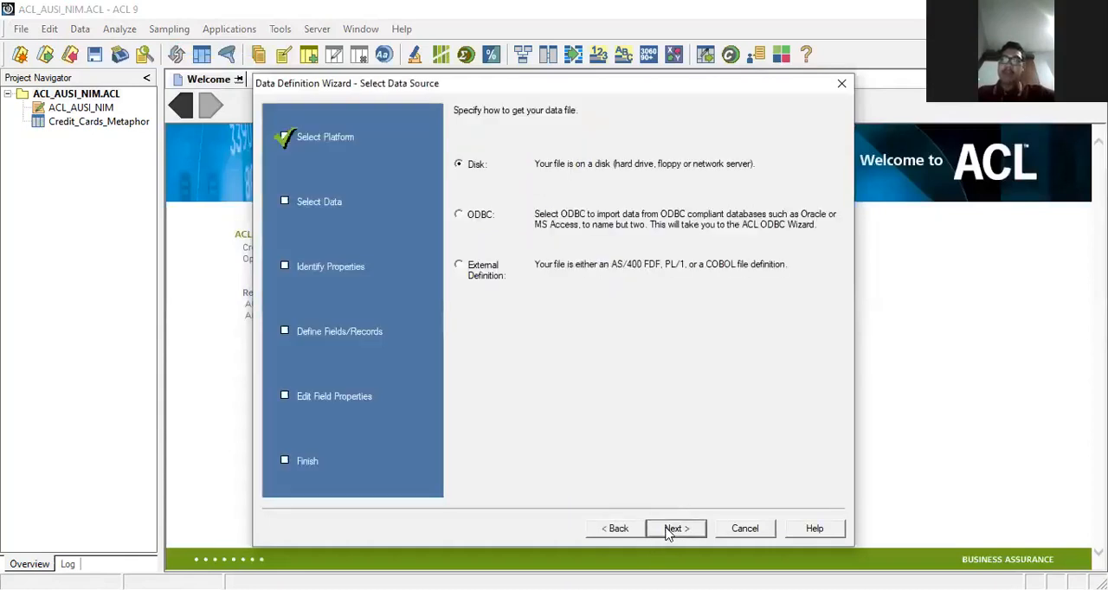
left_click(671, 529)
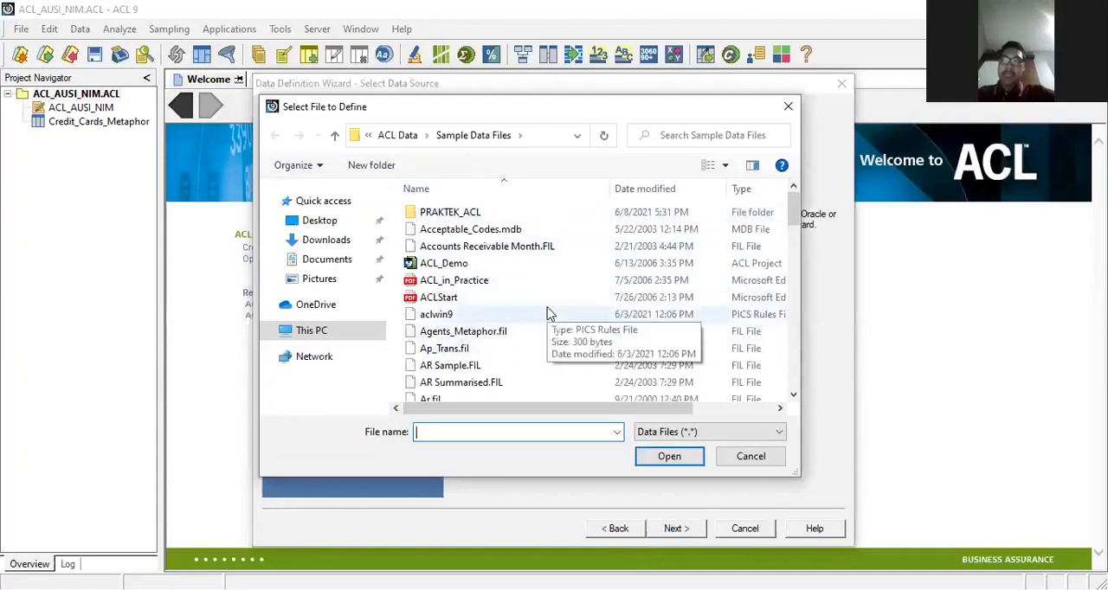
Step: Choose the Trans_April Excel workbook from Sample Data Files as the file to define
scroll(547, 313, "down", 1)
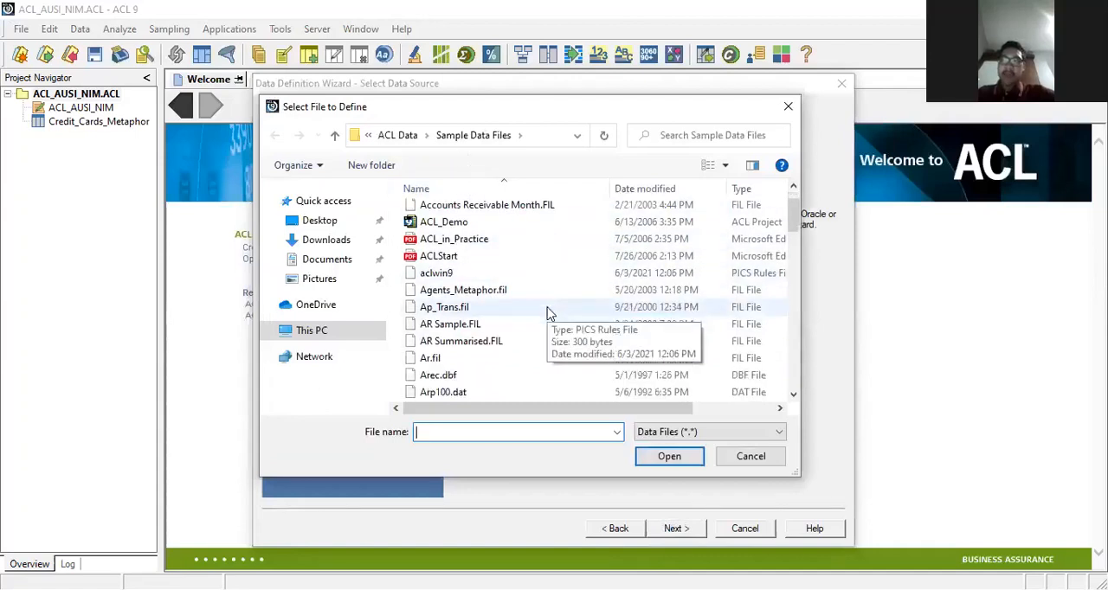
scroll(547, 313, "down", 3)
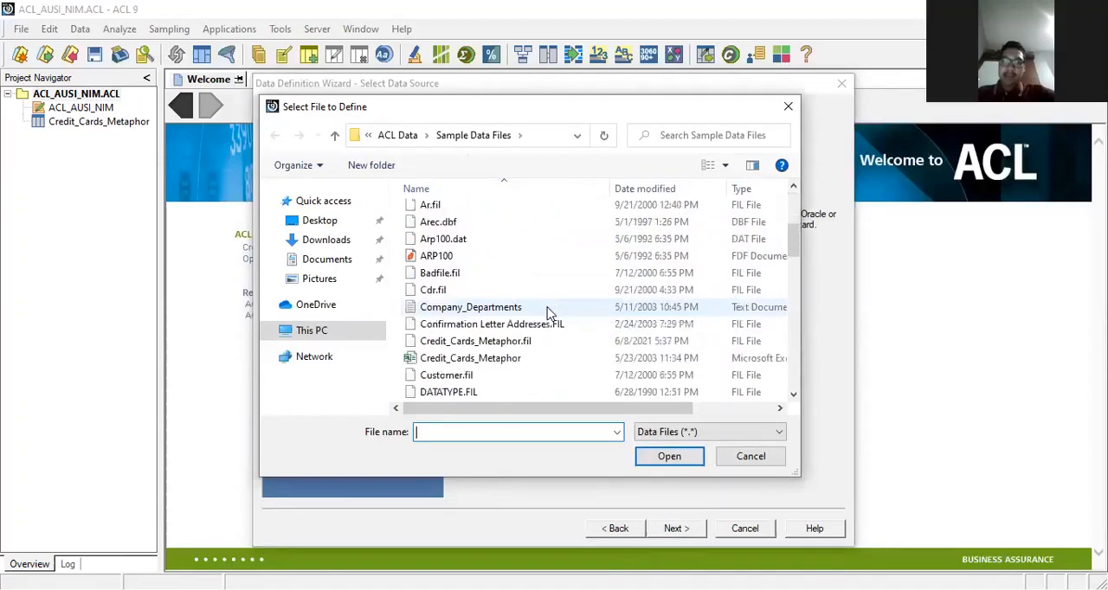
scroll(547, 314, "down", 1)
scroll(547, 313, "down", 1)
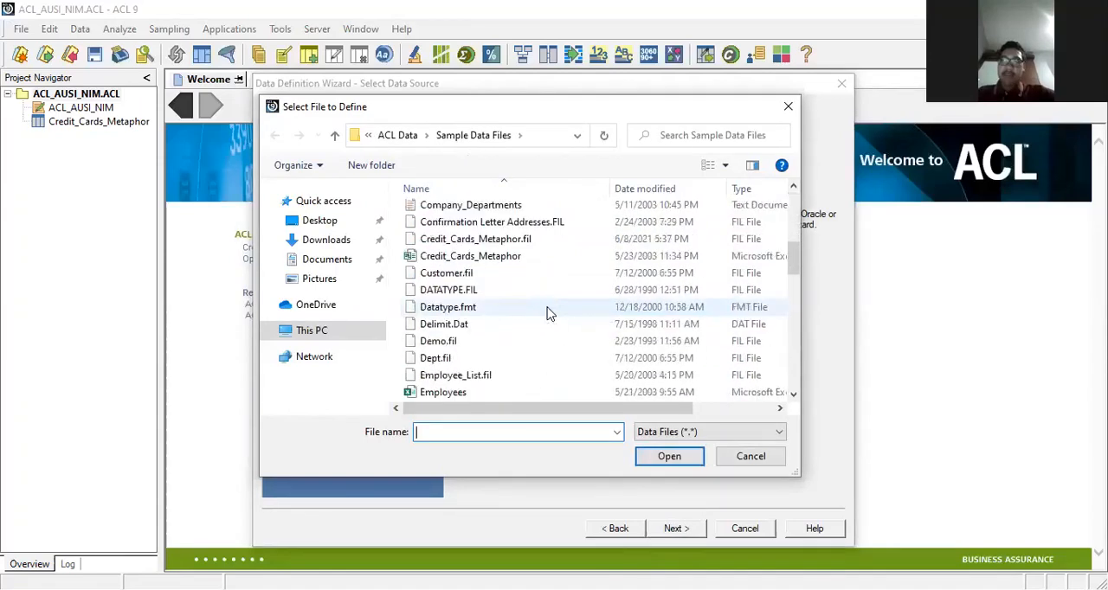
scroll(547, 314, "down", 1)
scroll(547, 313, "down", 1)
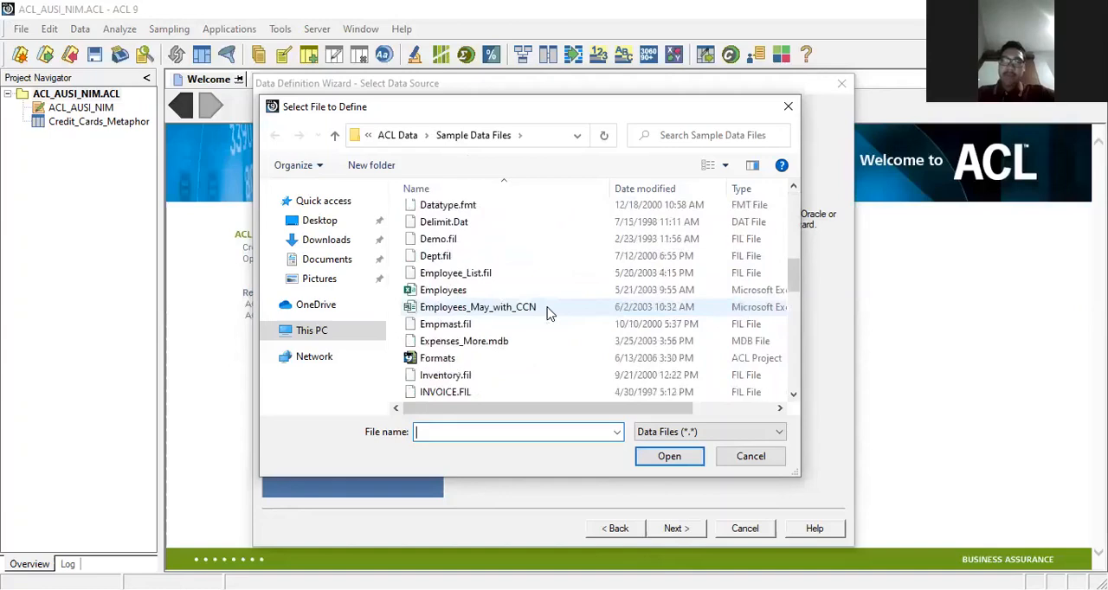
scroll(547, 313, "down", 5)
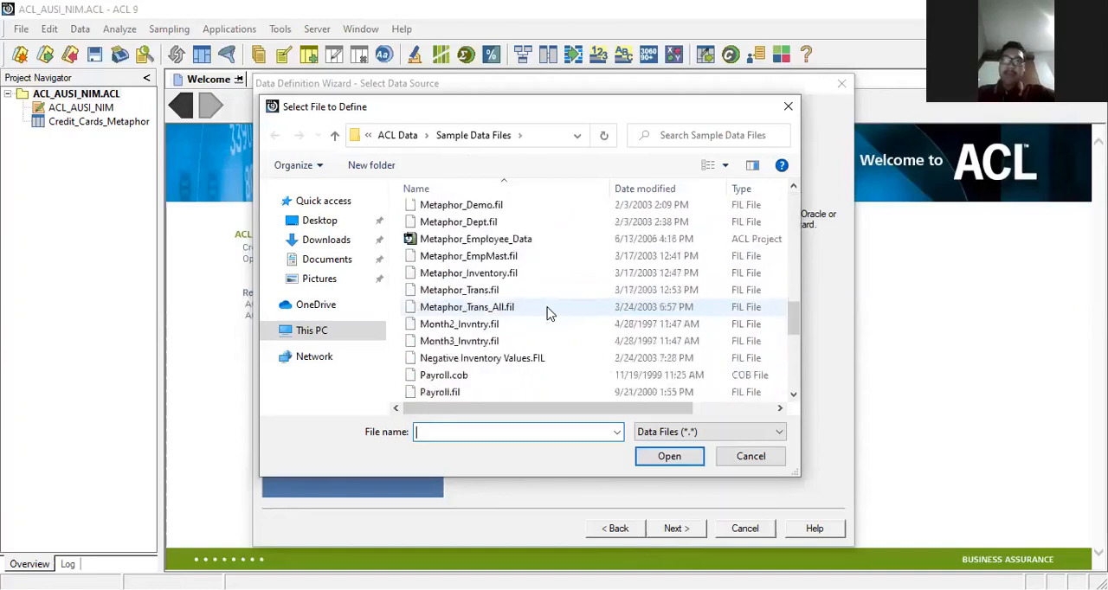
scroll(547, 313, "down", 6)
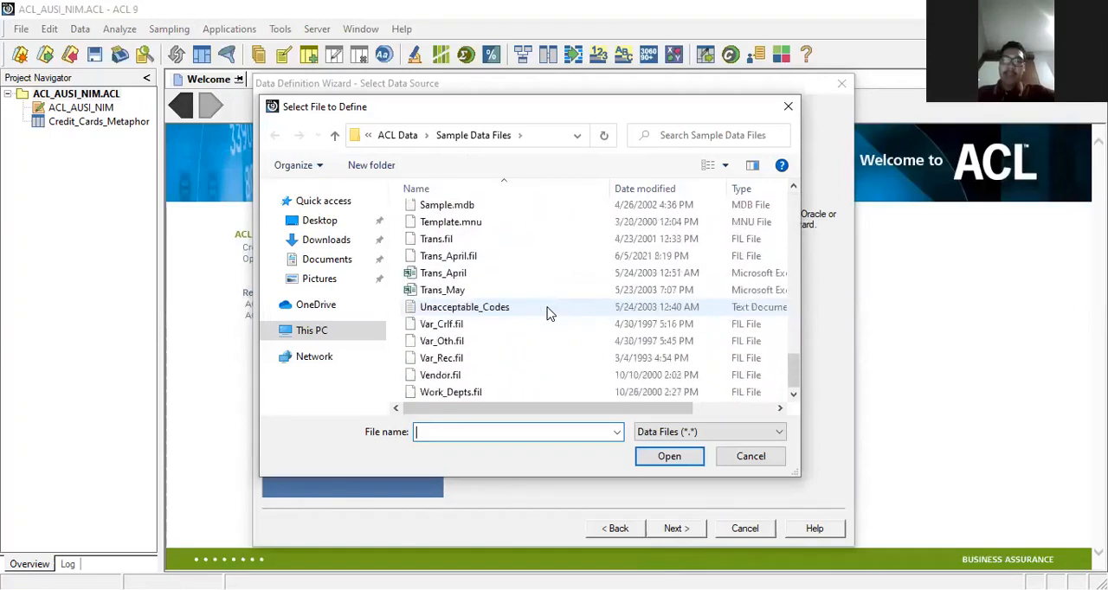
left_click(530, 277)
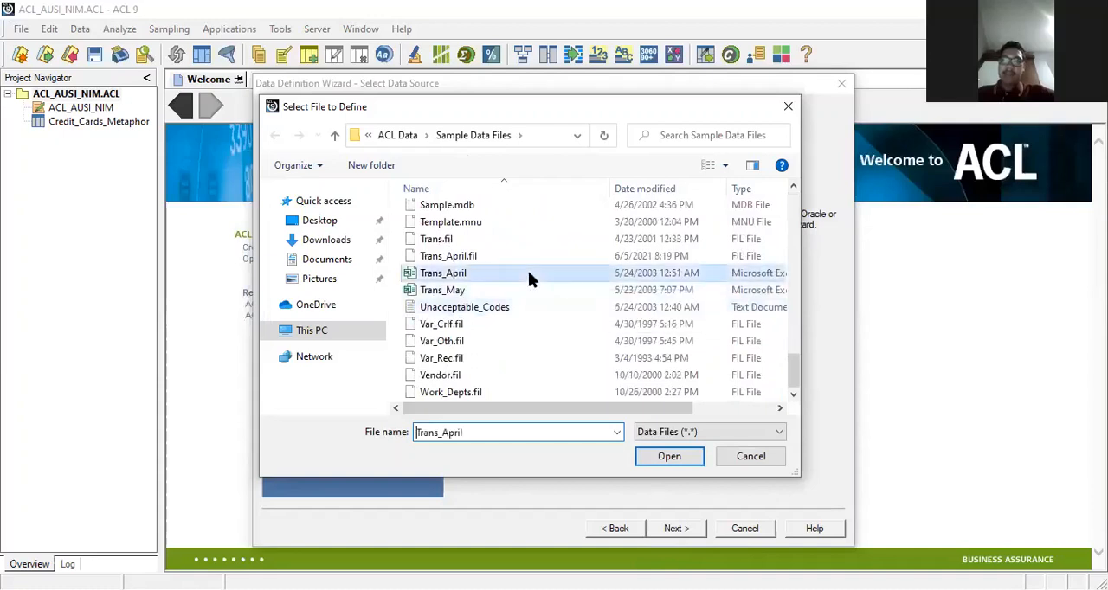
left_click(667, 463)
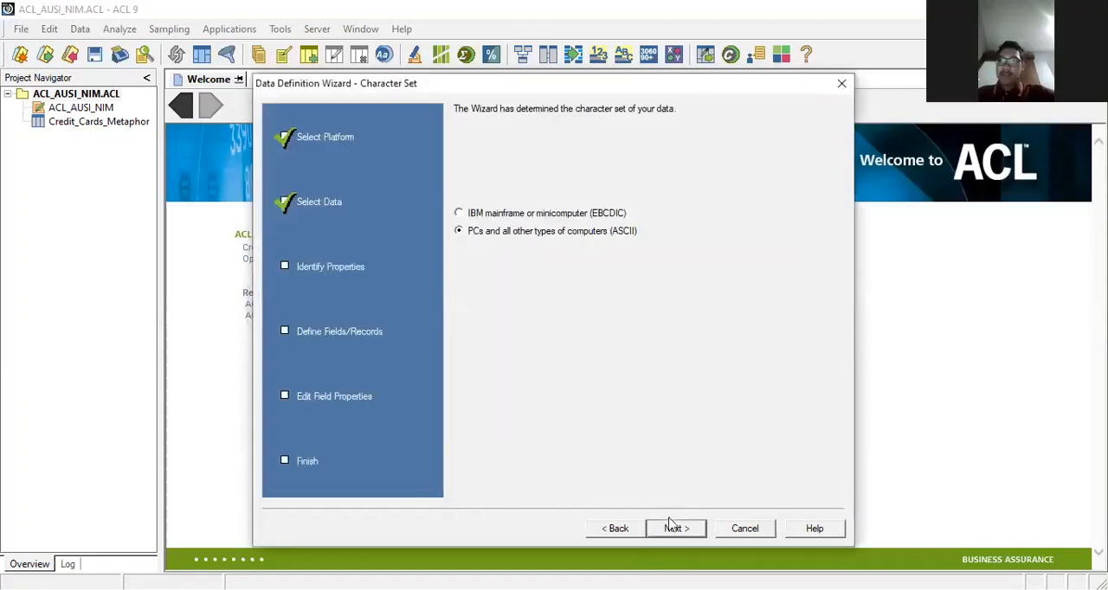
Step: Accept the ASCII character set, Excel file format and Trans_Apr worksheet with a maximum character field length of 50
left_click(673, 527)
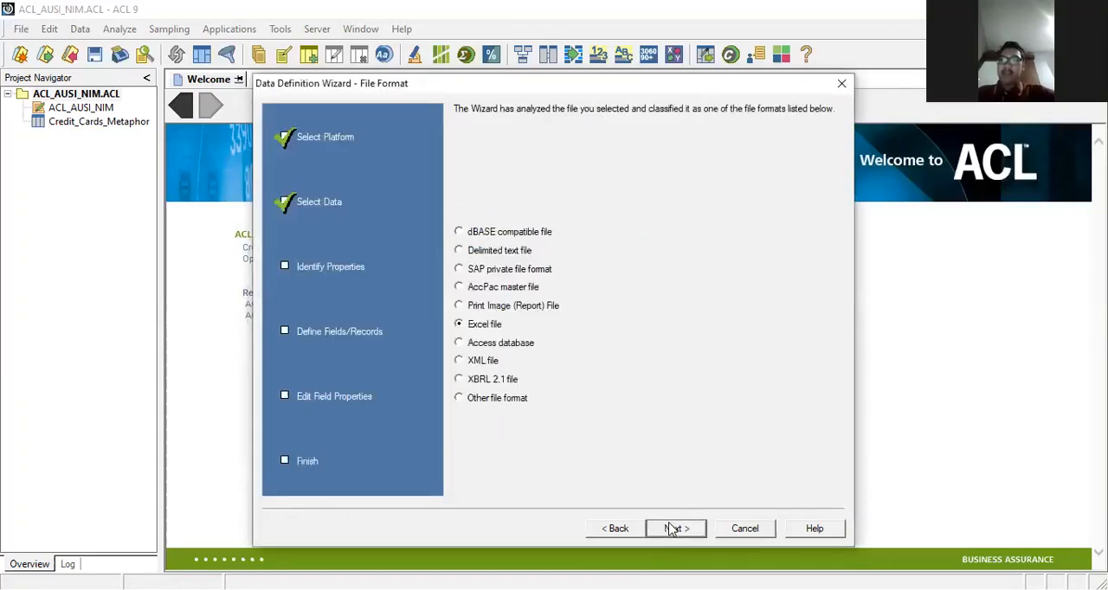
left_click(675, 528)
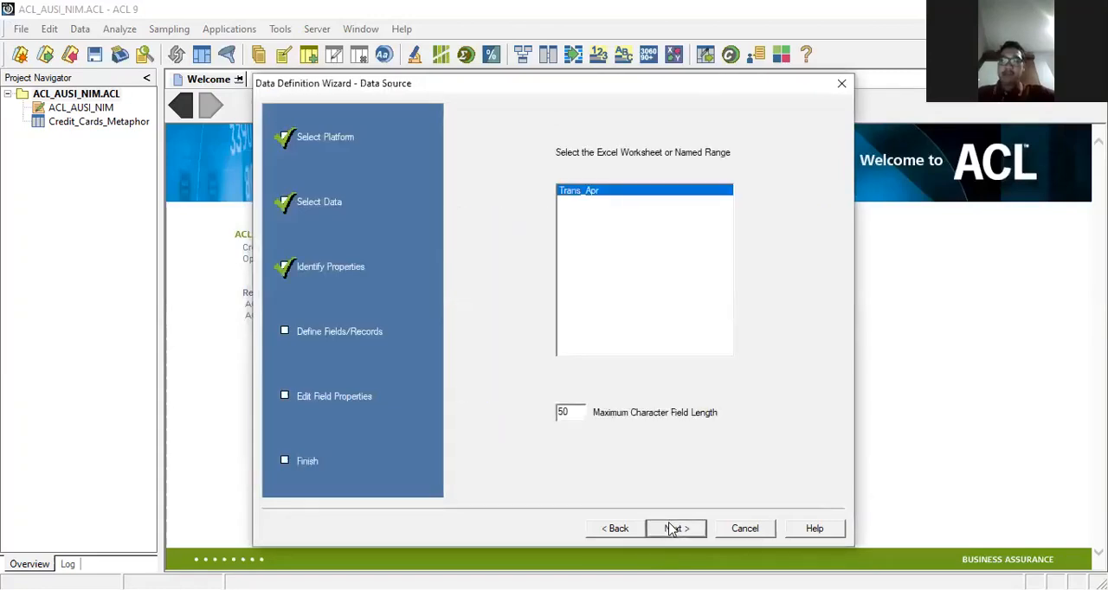
left_click(672, 529)
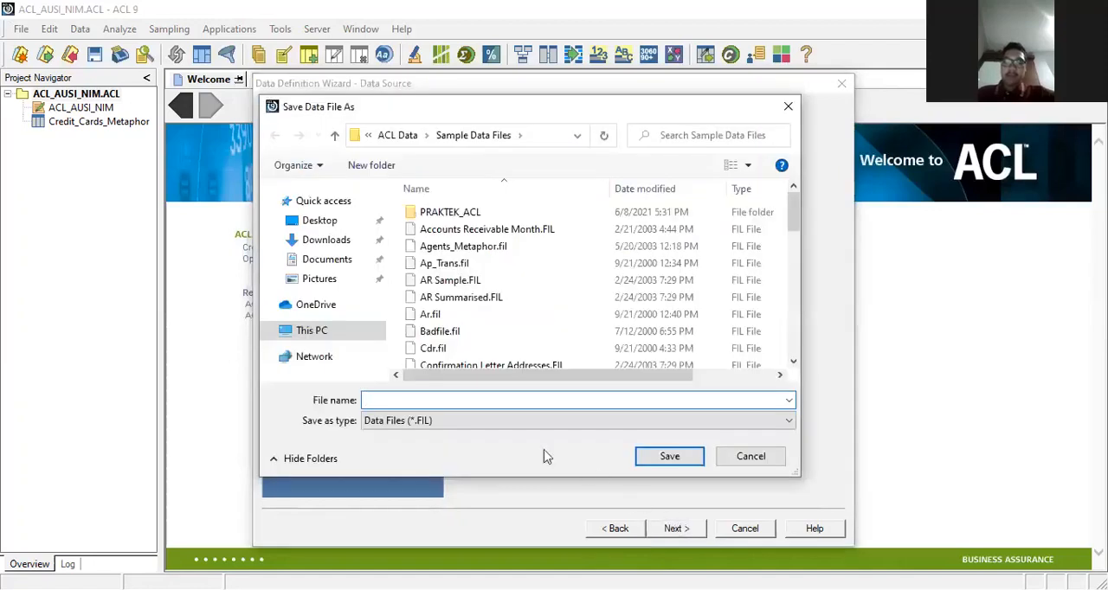
Step: Save the data file as Trans_April in Sample Data Files, replacing the existing file, and finish the definition as table Trans_April
type("T")
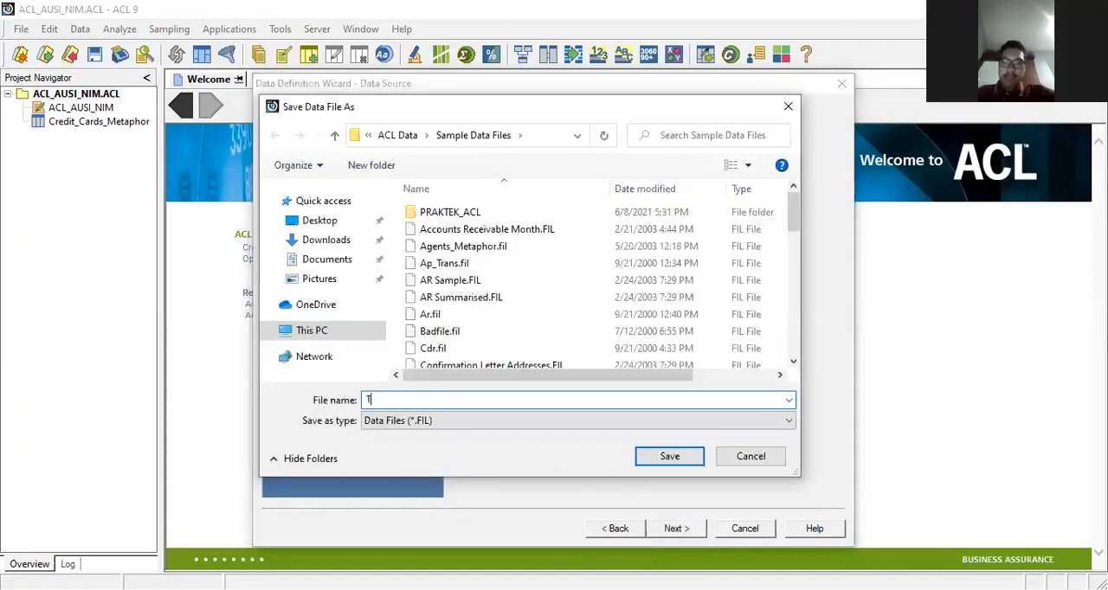
type("rans_")
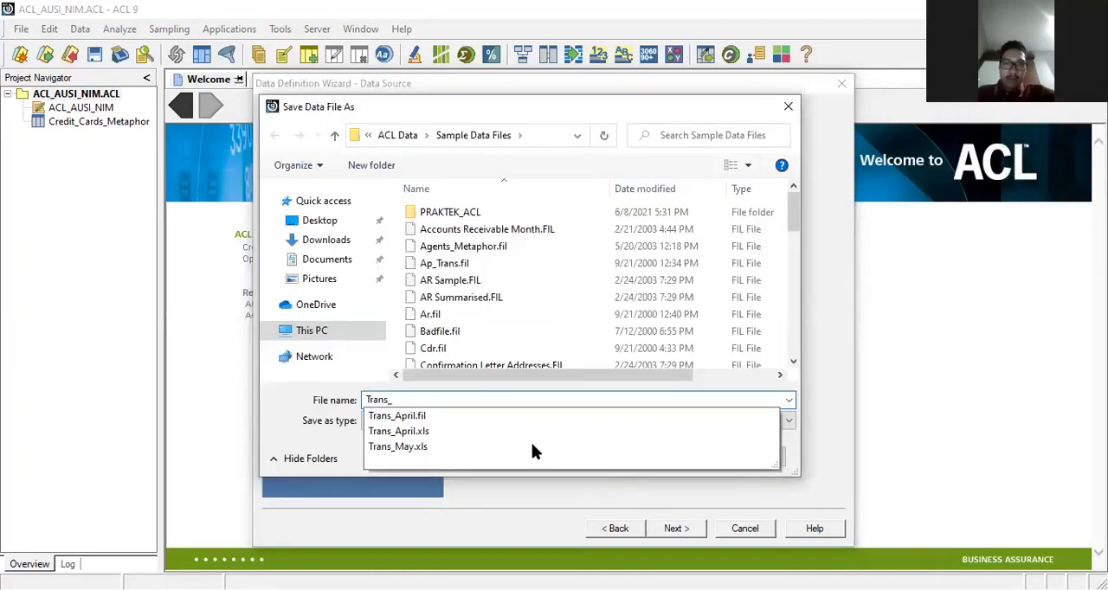
type("April")
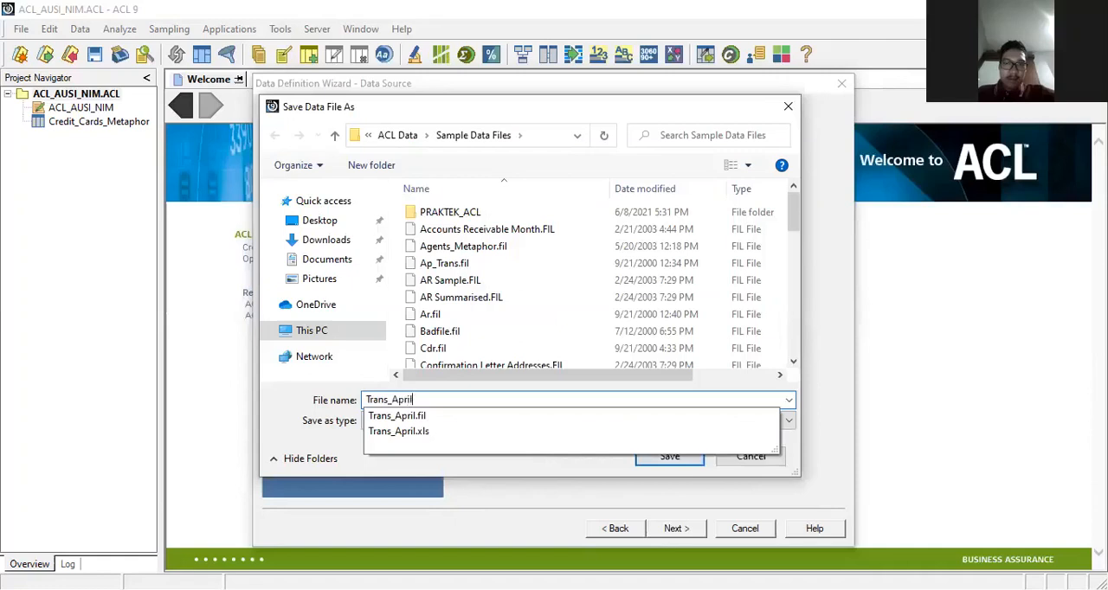
left_click(672, 463)
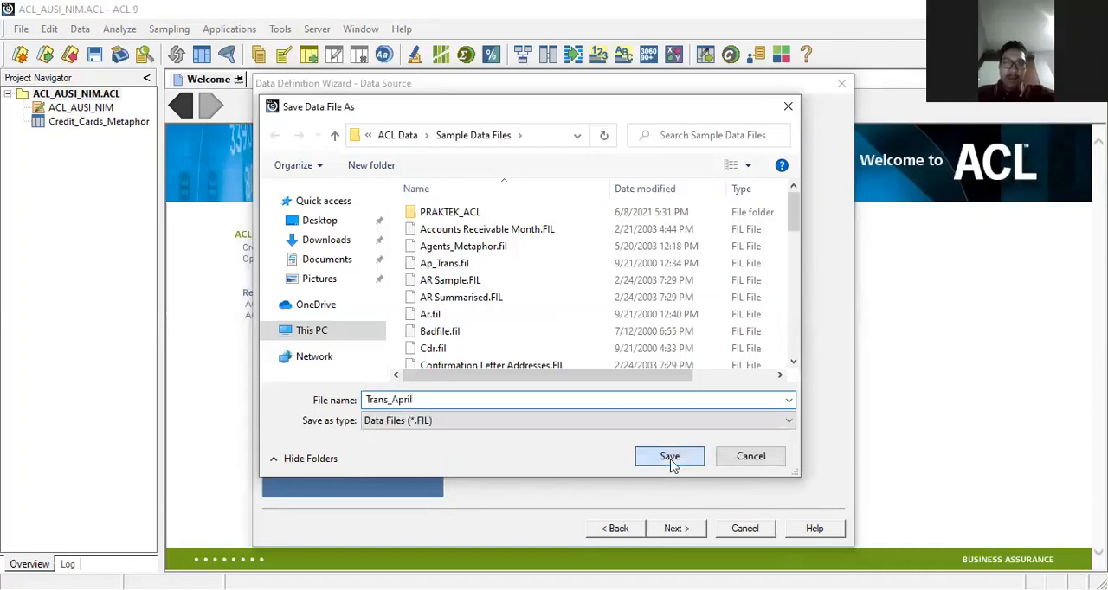
left_click(671, 462)
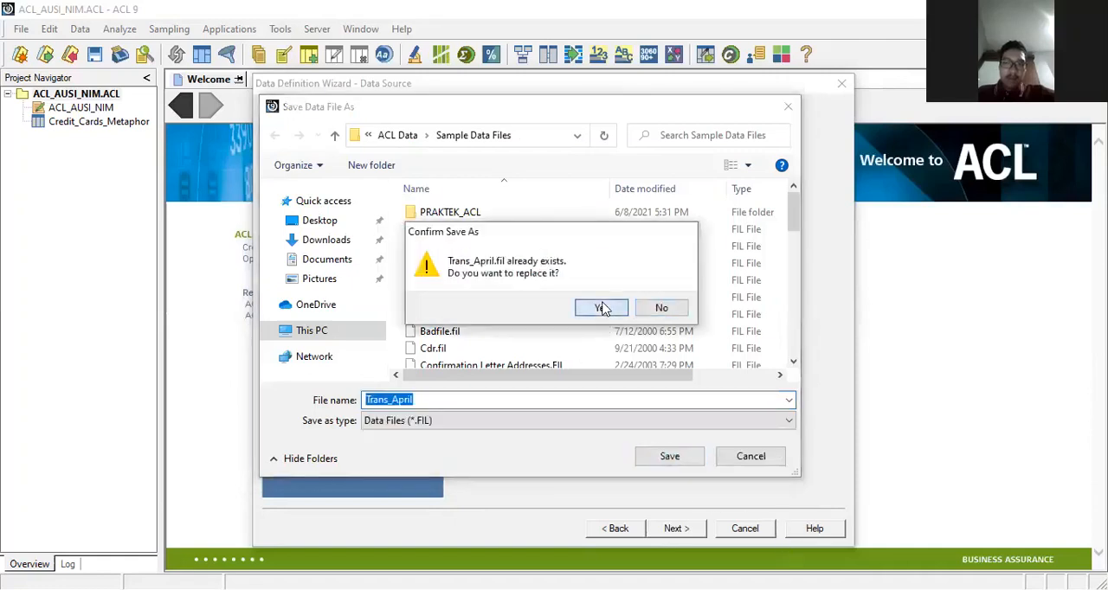
left_click(603, 309)
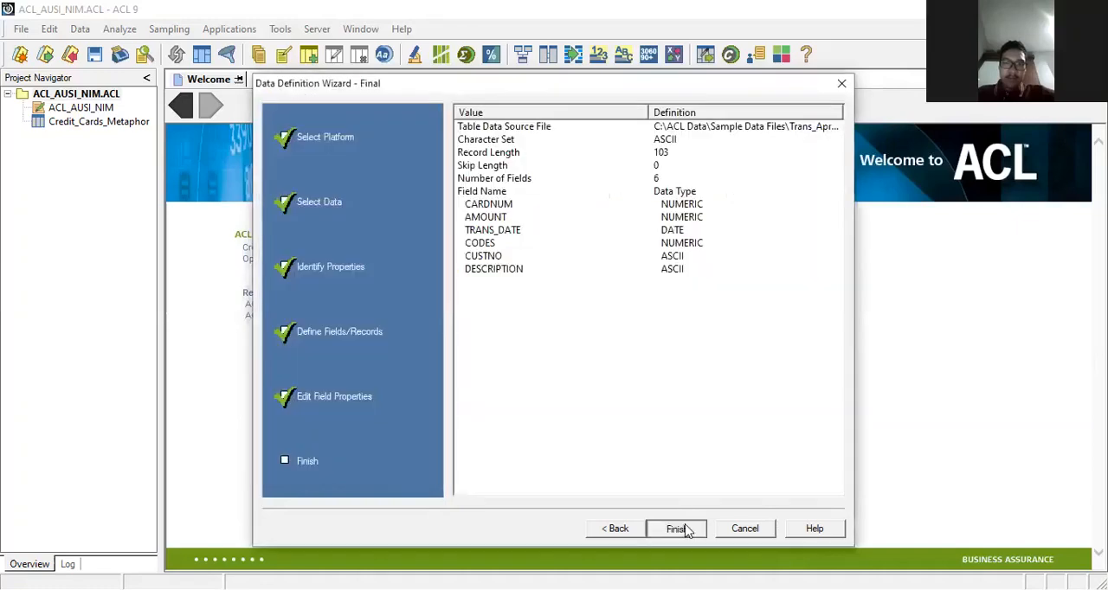
key("Return")
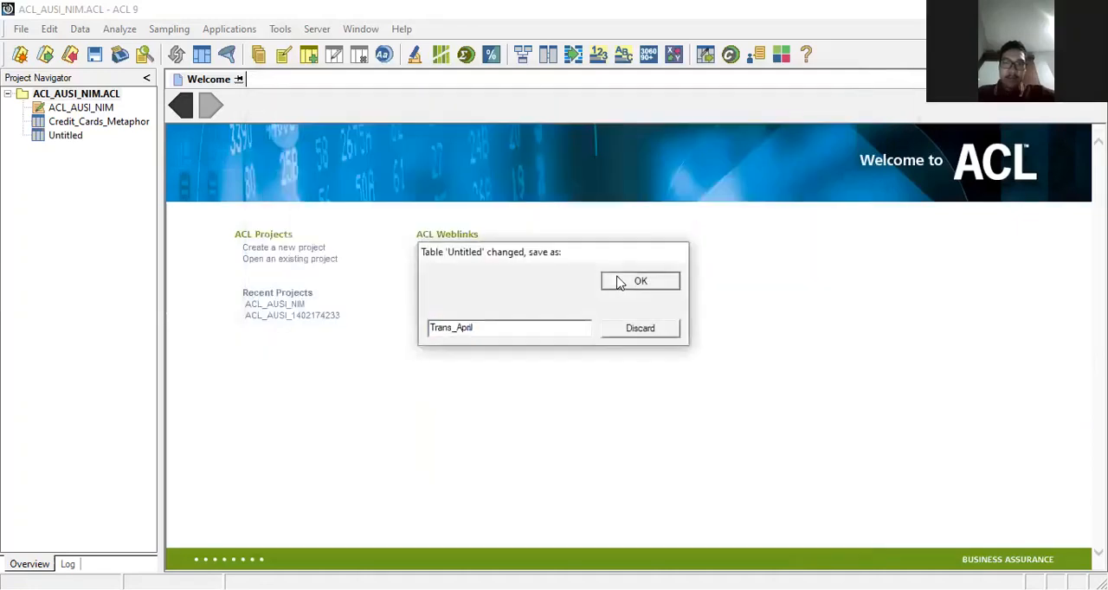
left_click(619, 283)
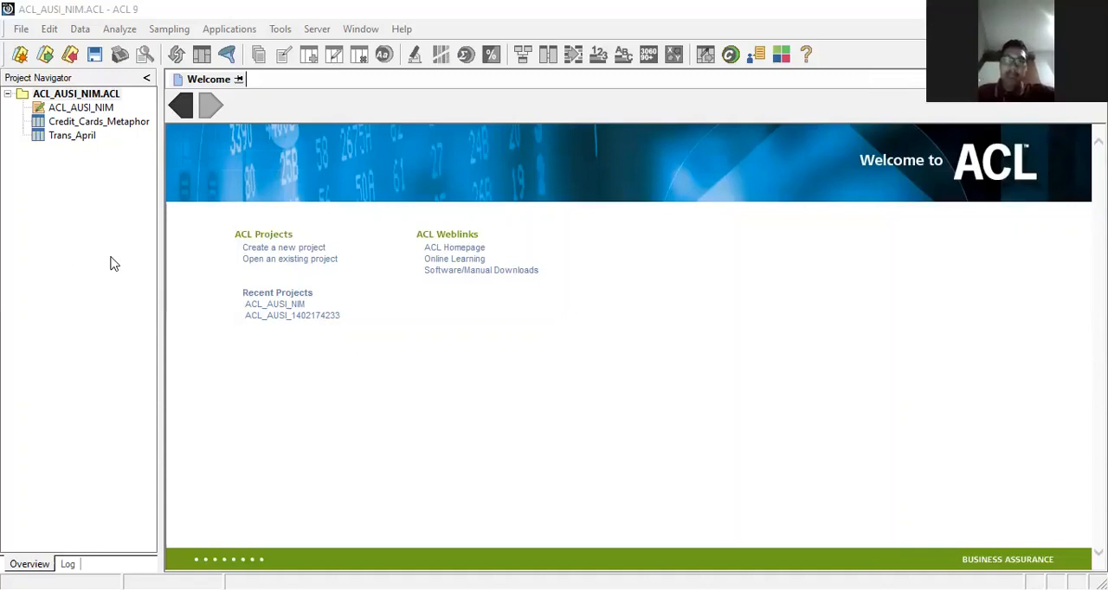
Step: Start a third table definition in the project, keeping Disk as the data source
left_click(21, 29)
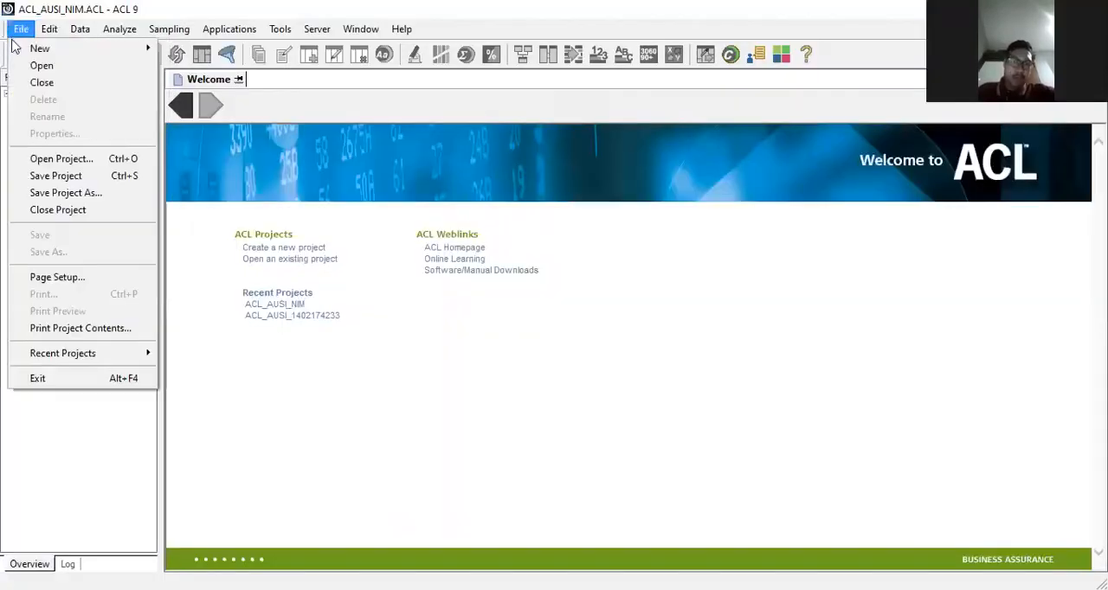
mouse_move(84, 49)
left_click(173, 51)
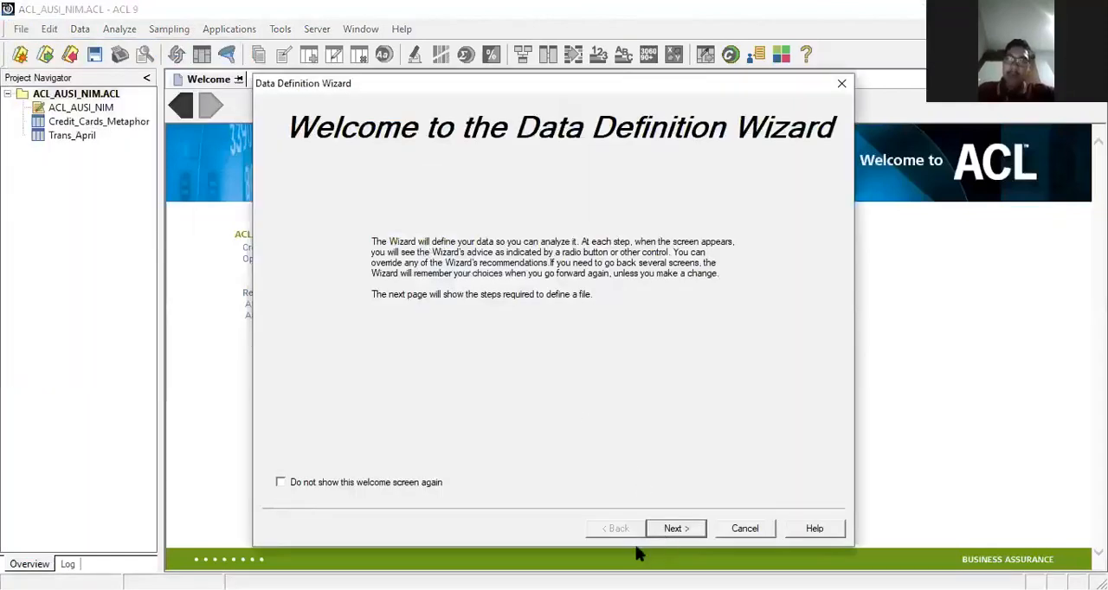
left_click(674, 528)
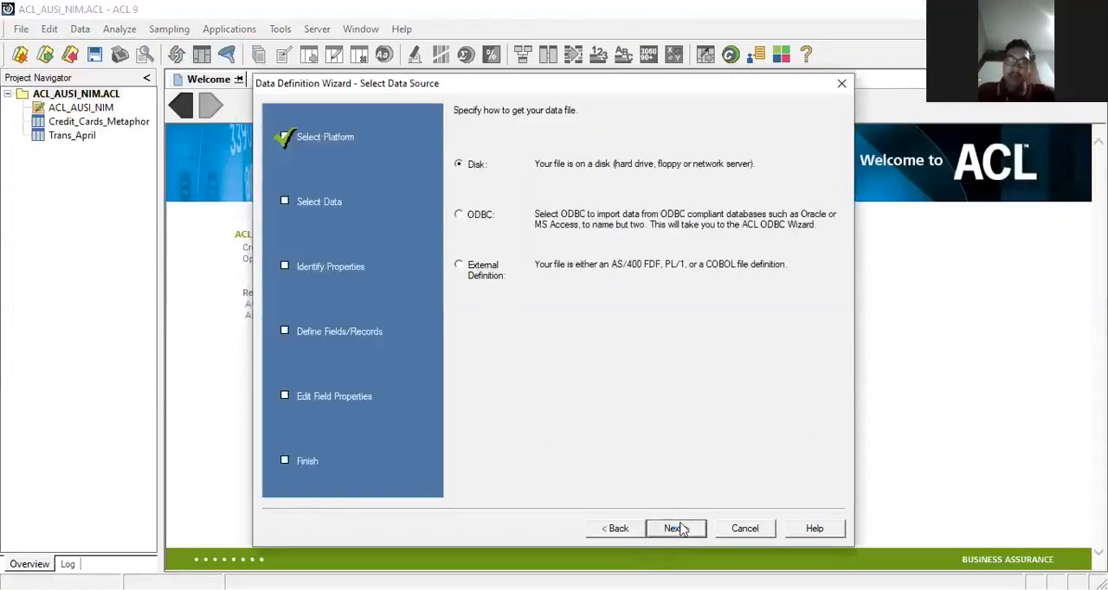
left_click(675, 528)
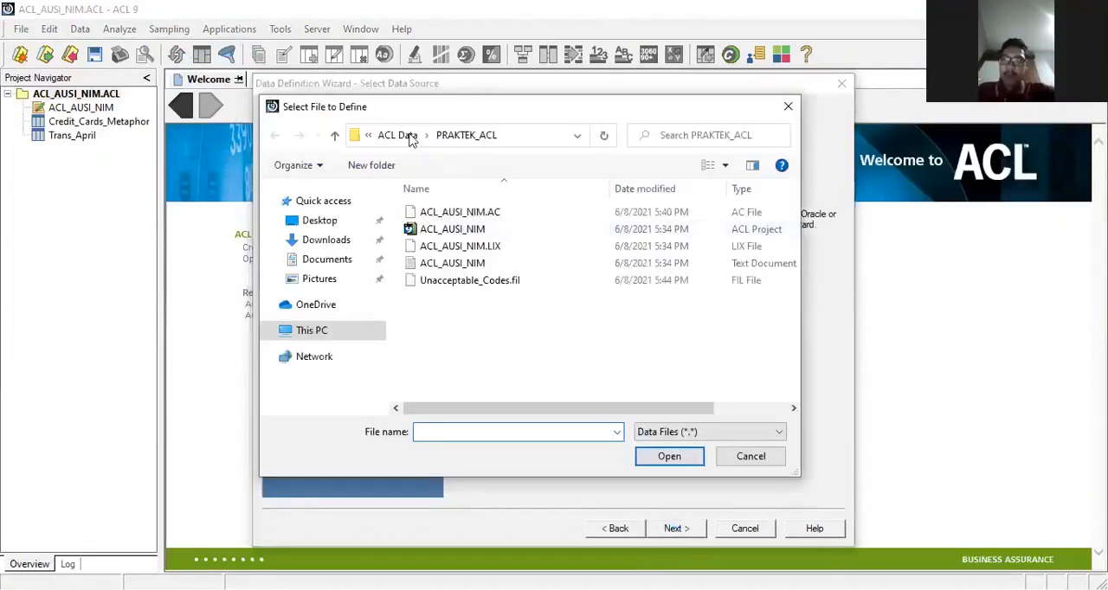
Step: Select the Unacceptable_Codes text document from the Sample Data Files folder under ACL Data and accept the proposed character set
left_click(407, 139)
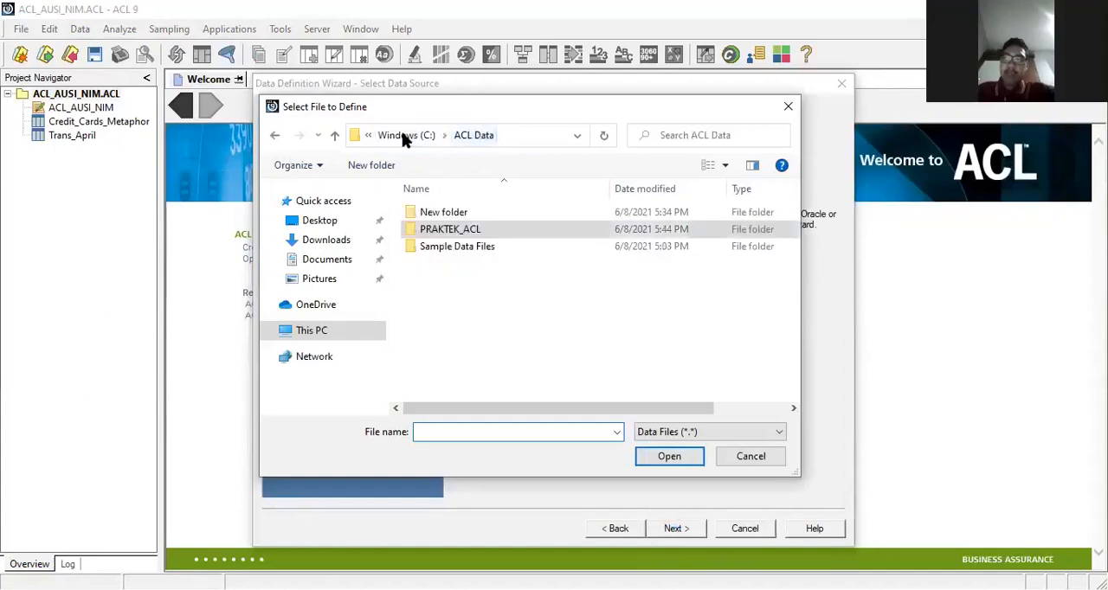
double_click(459, 247)
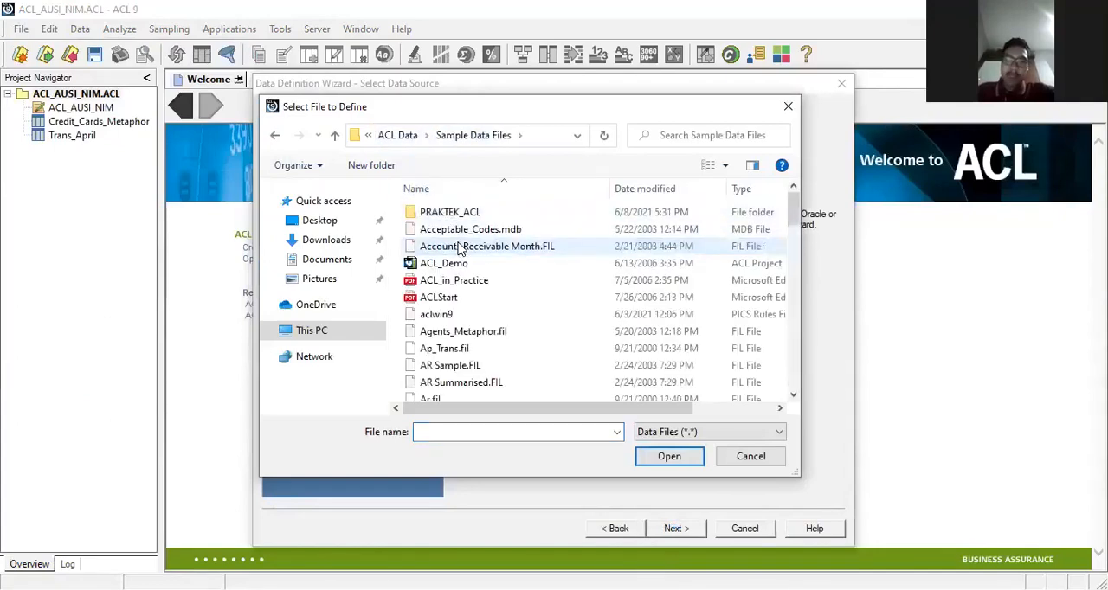
scroll(512, 354, "down", 15)
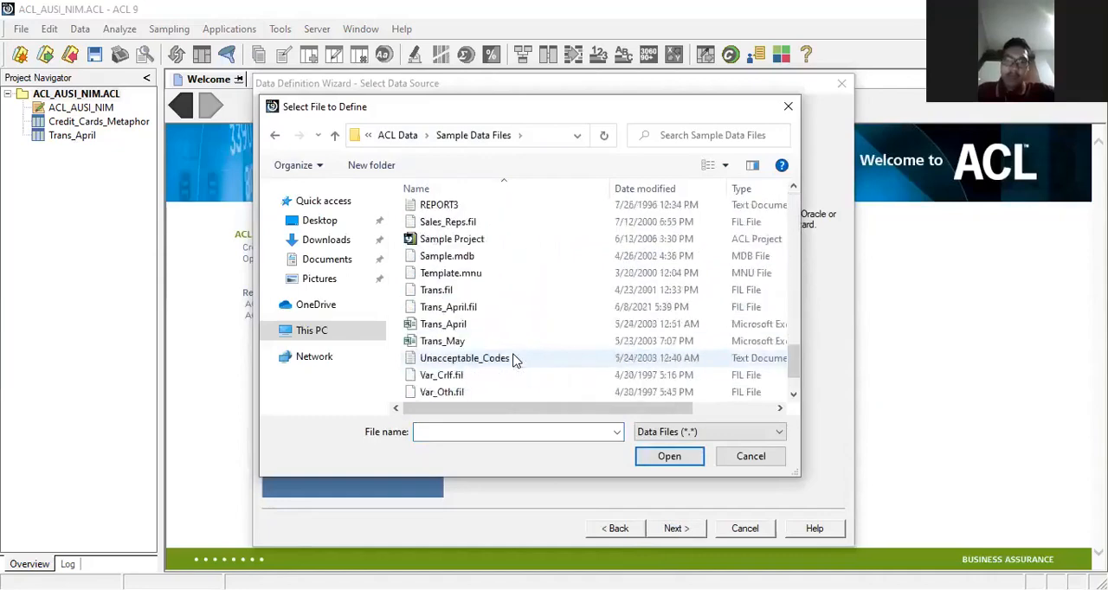
scroll(512, 359, "down", 1)
left_click(518, 312)
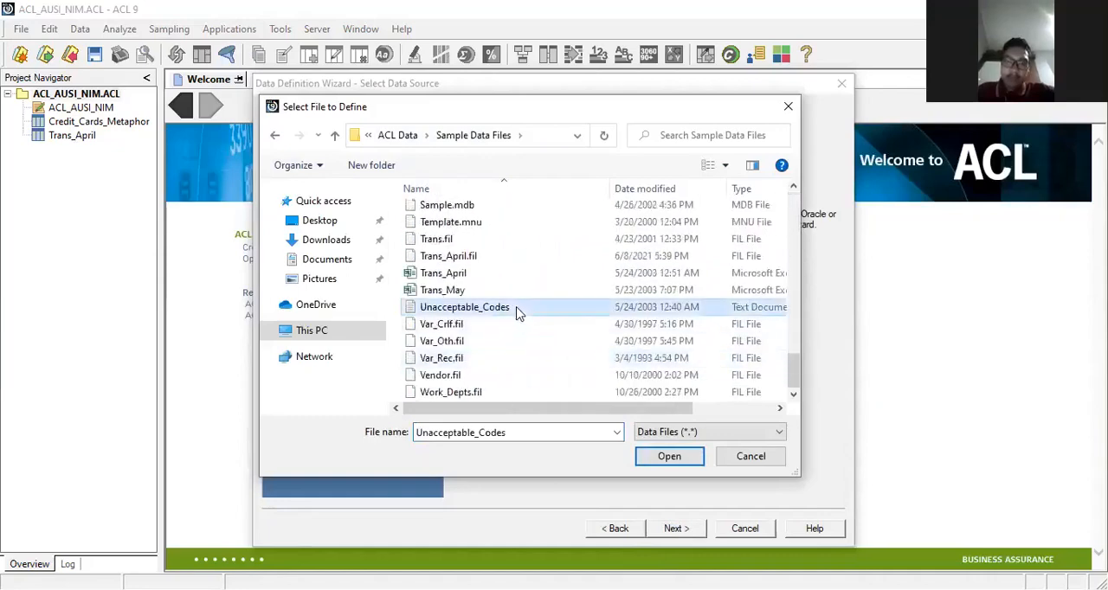
left_click(664, 456)
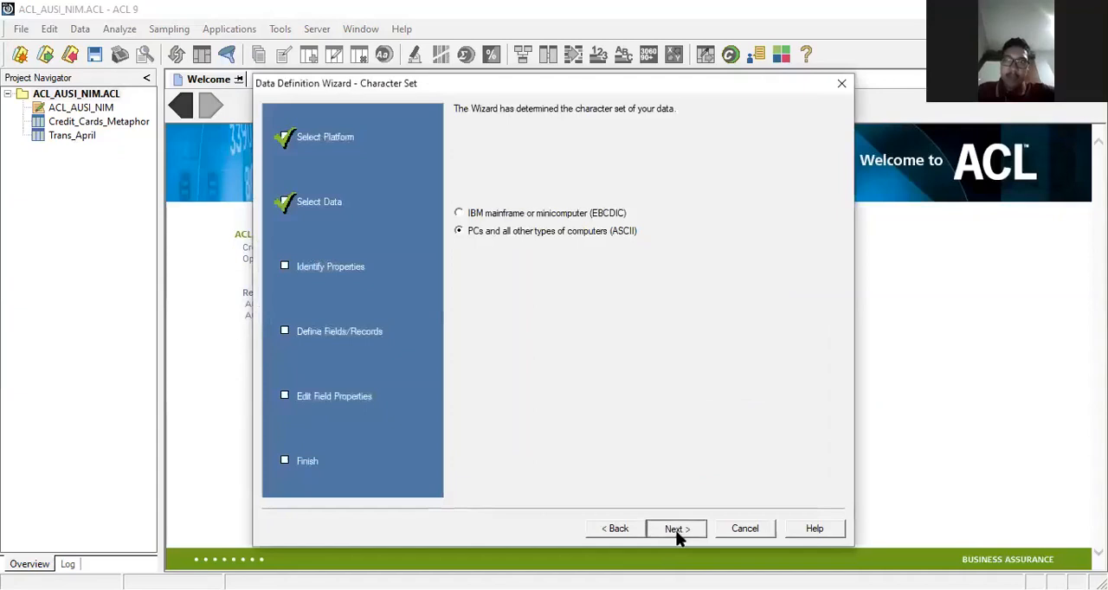
left_click(676, 529)
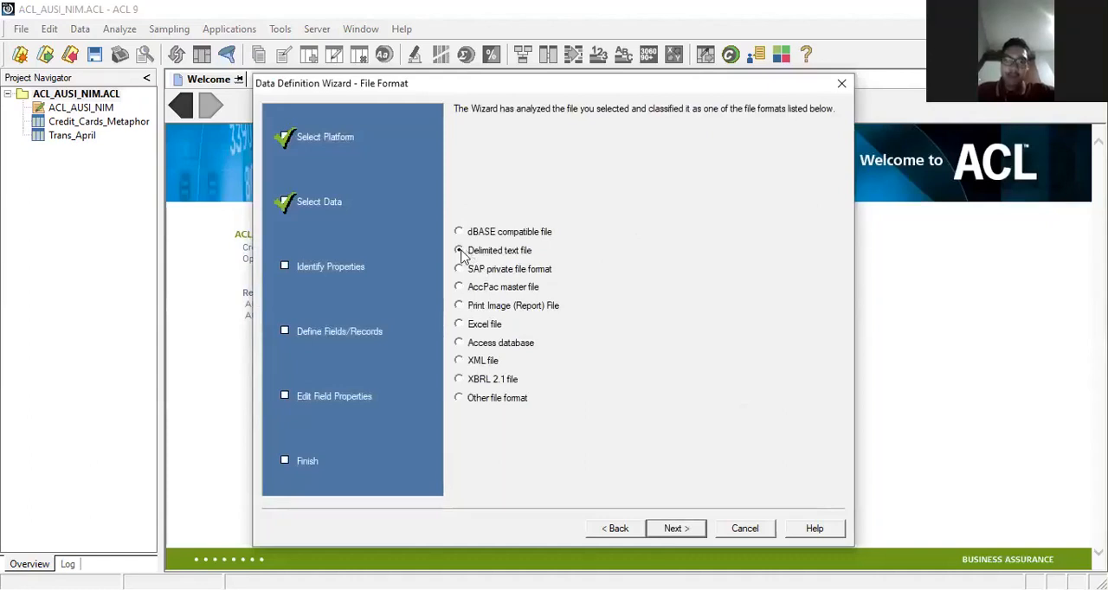
Step: Define the file as delimited text with TAB as the field separator and the first row as field names
left_click(460, 251)
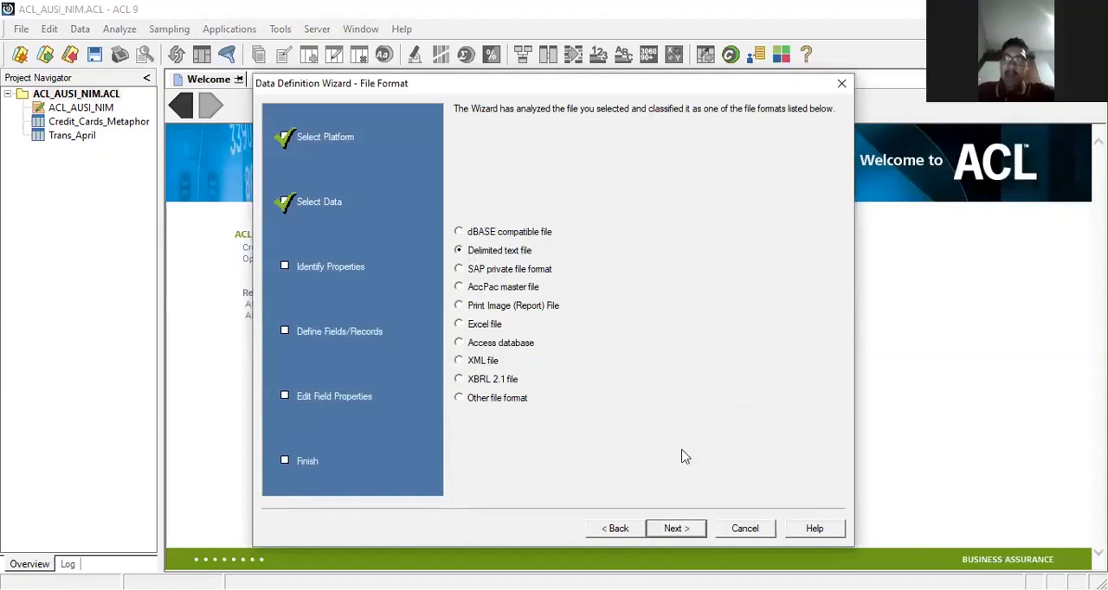
left_click(667, 530)
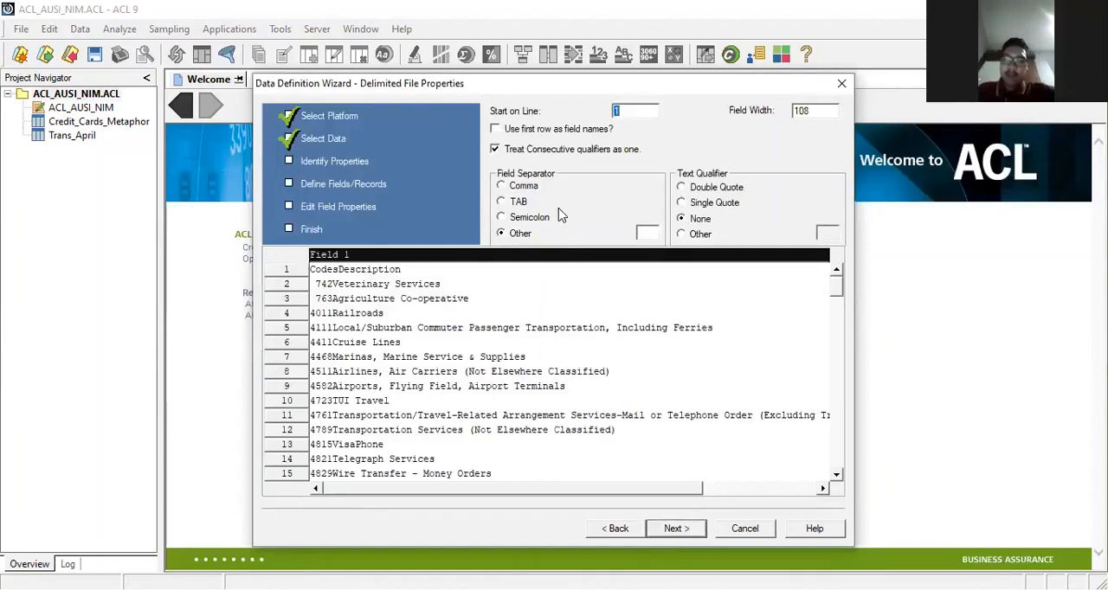
left_click(501, 202)
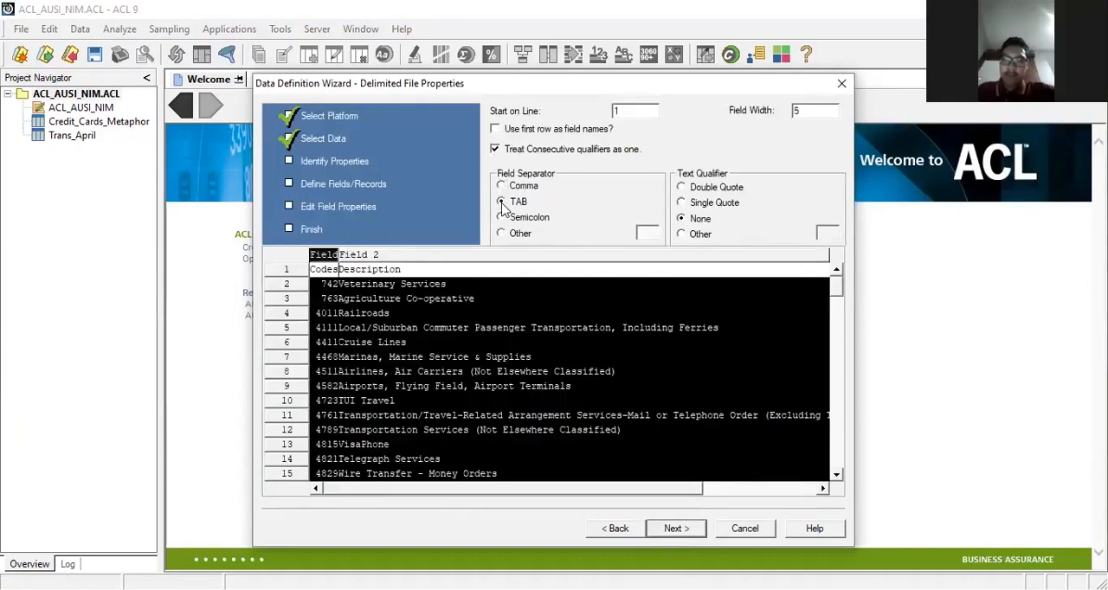
left_click(496, 129)
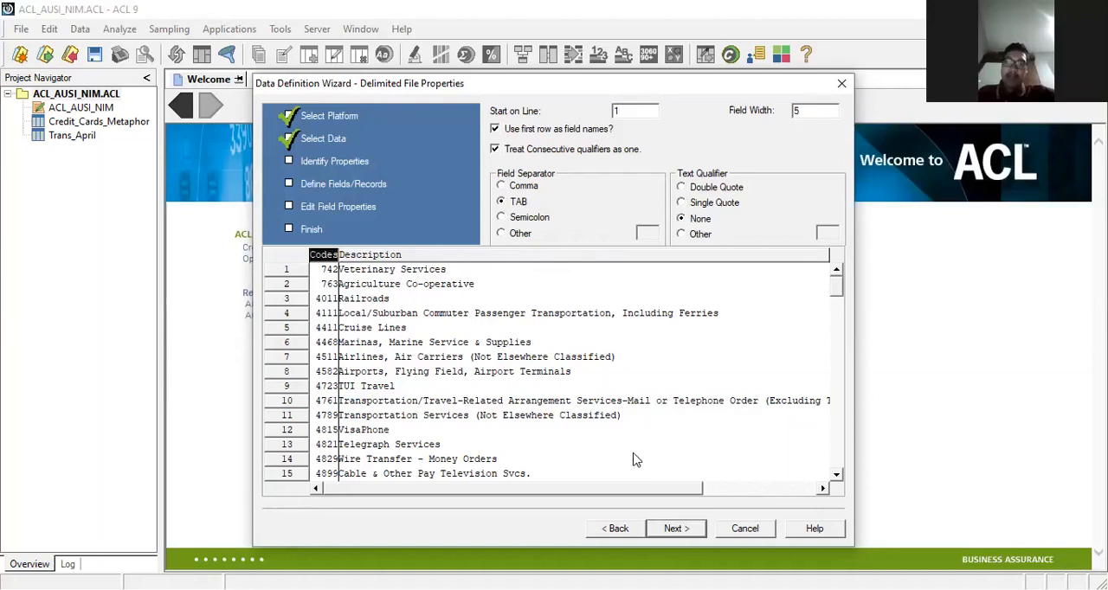
left_click(674, 529)
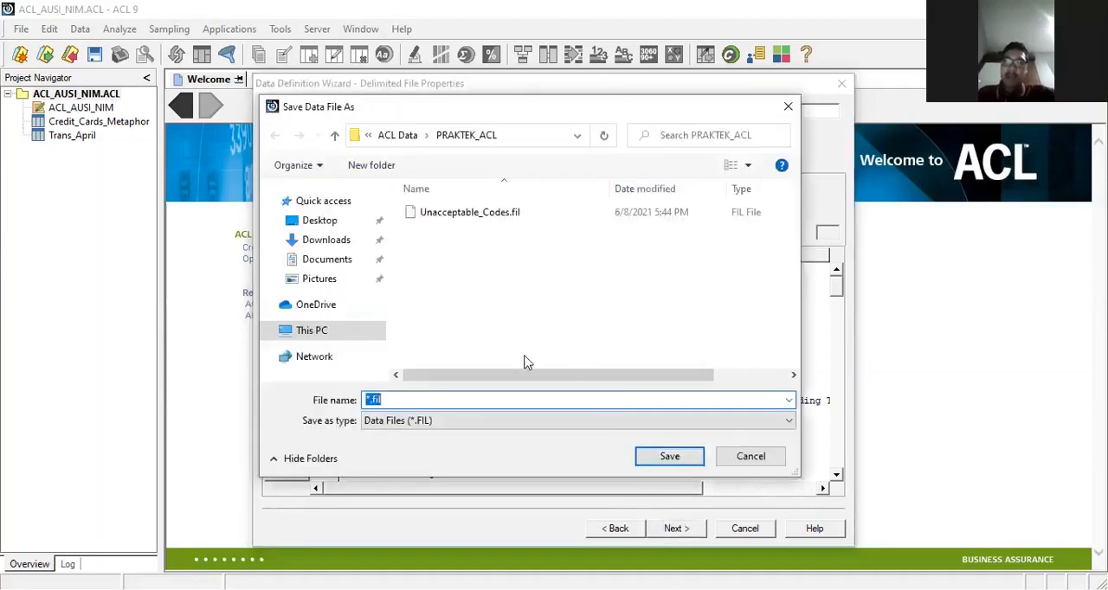
Step: Save the data file as Unacceptable_Codes in the PRAKTEK_ACL folder, replacing the existing file
type("U")
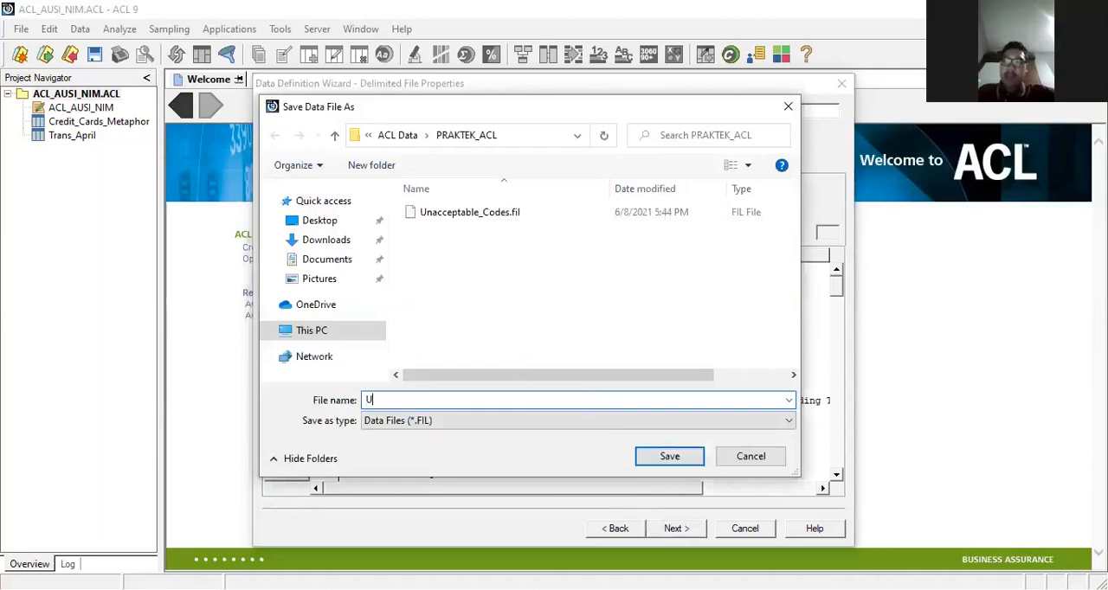
type("nac")
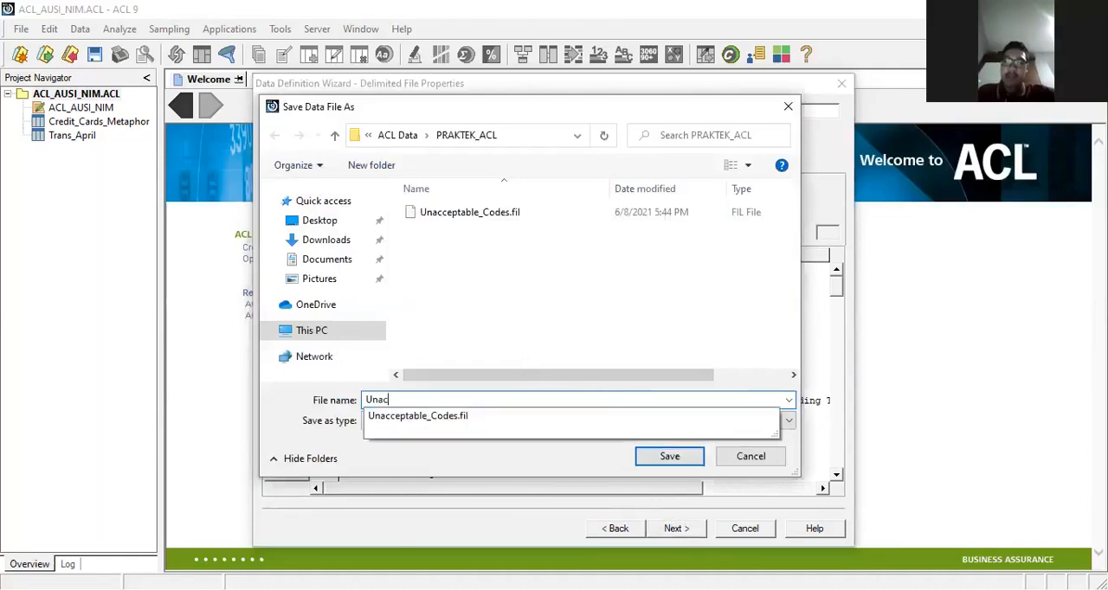
type("ceptable_Cof")
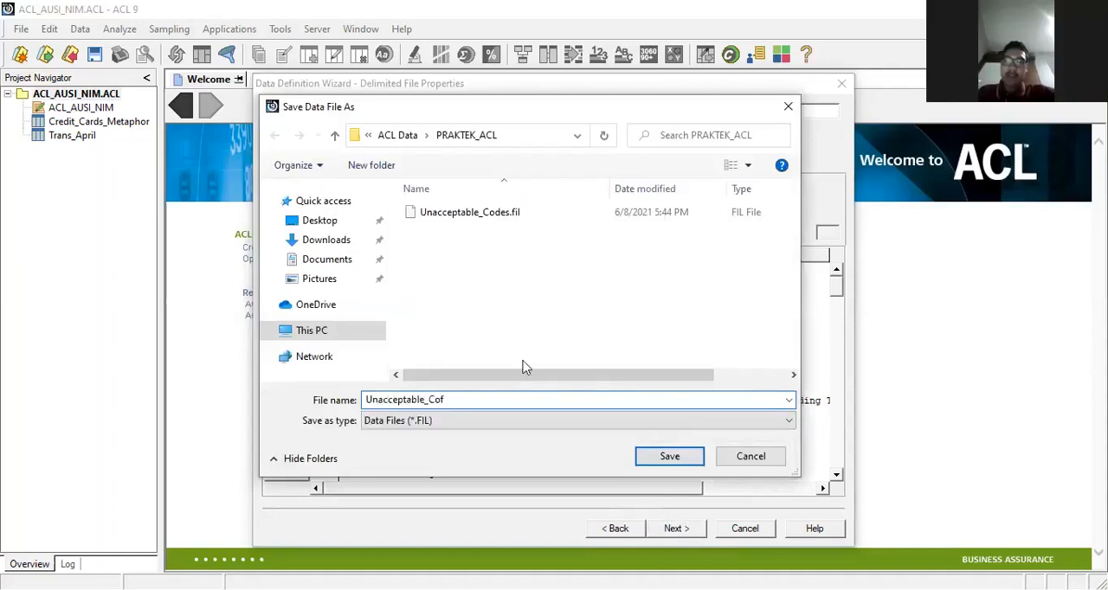
key("BackSpace")
type("des")
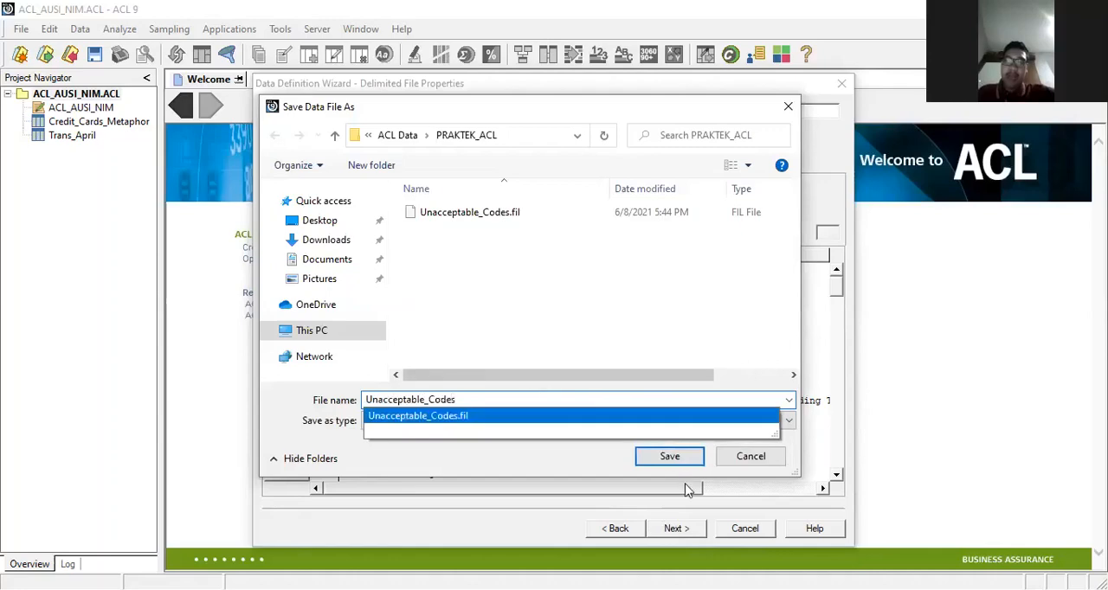
left_click(667, 463)
left_click(668, 463)
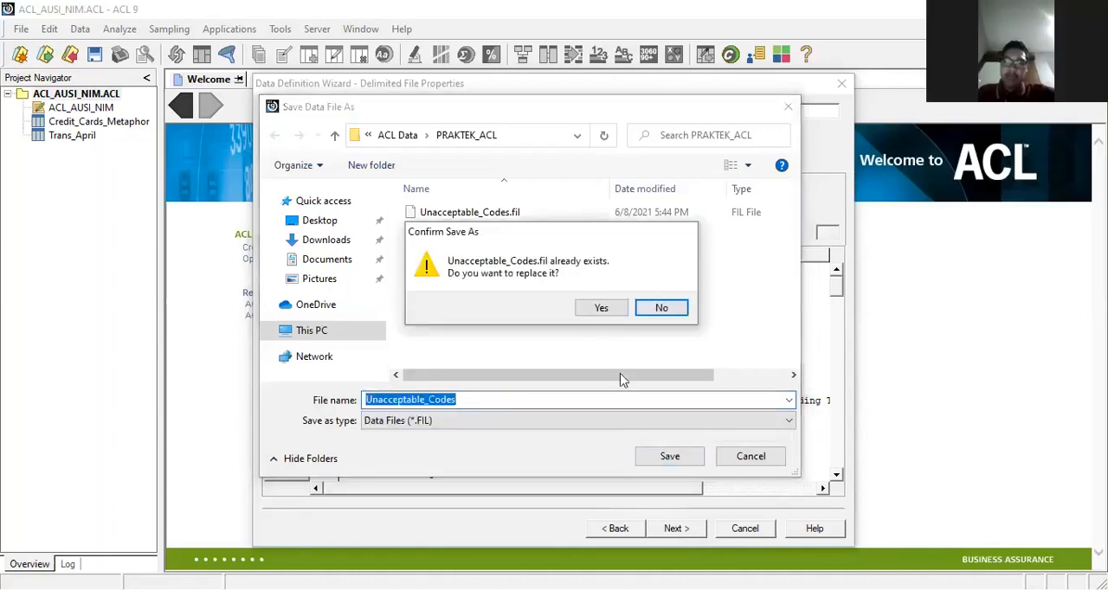
left_click(589, 310)
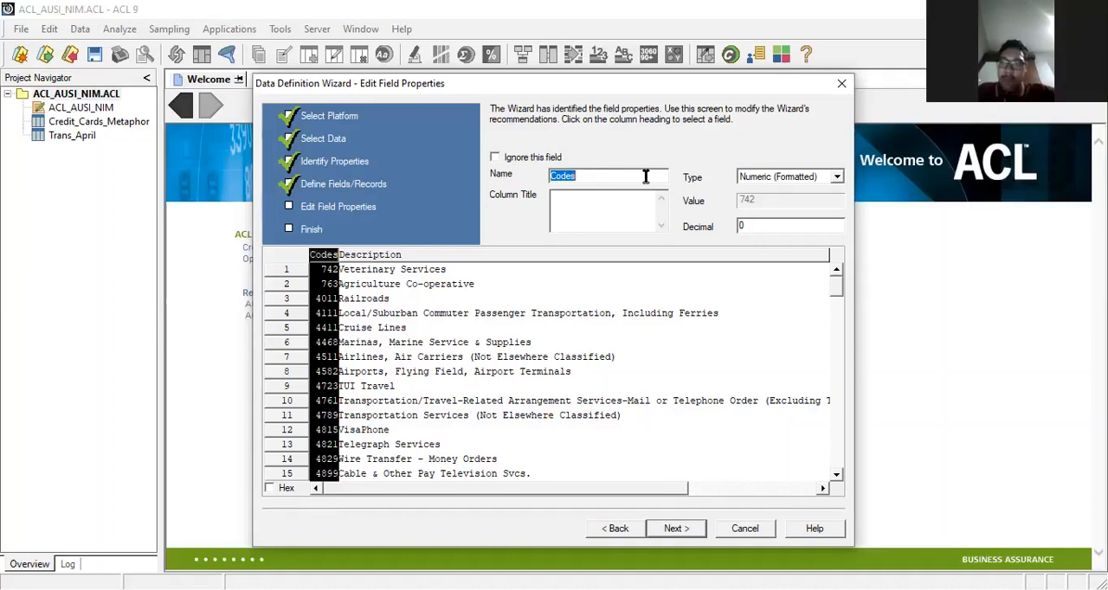
Step: Set the Codes field type to ASCII Text and keep the Description field as ASCII Text
left_click(837, 179)
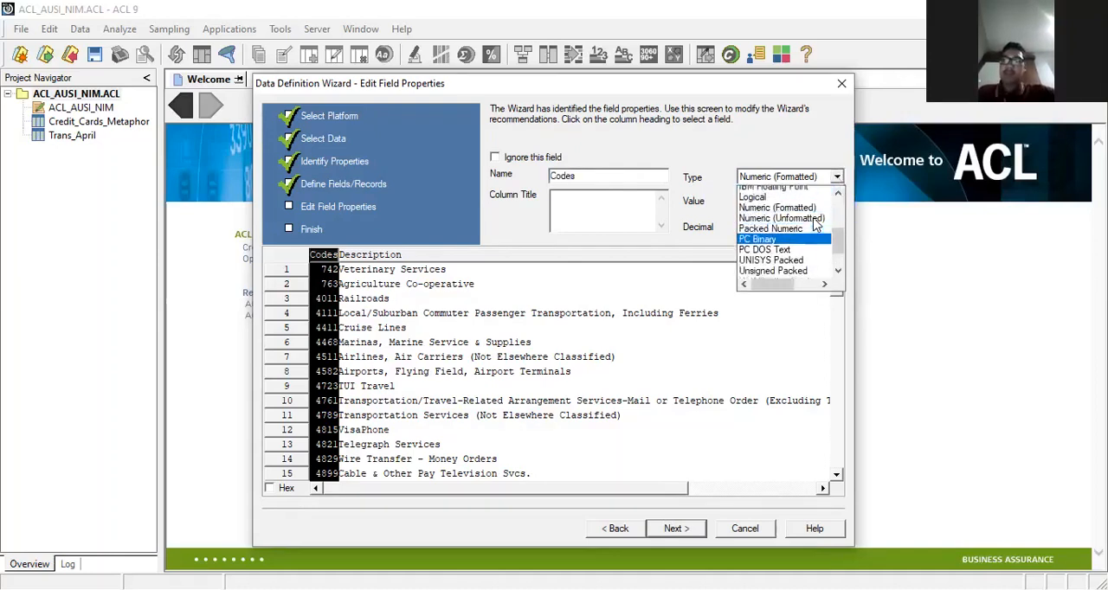
scroll(813, 223, "up", 4)
left_click(782, 216)
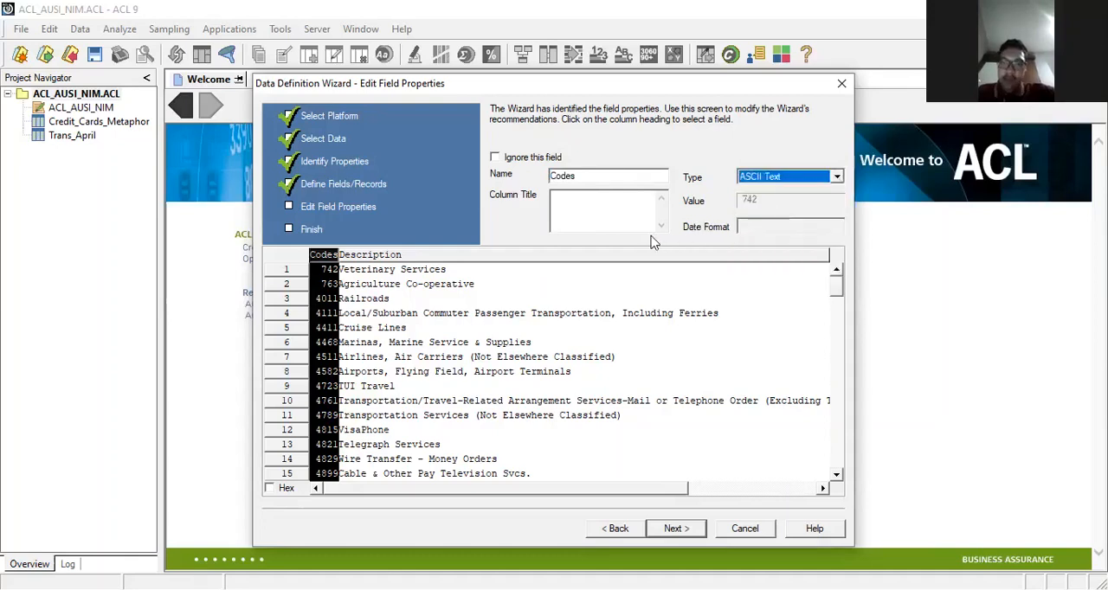
left_click(534, 257)
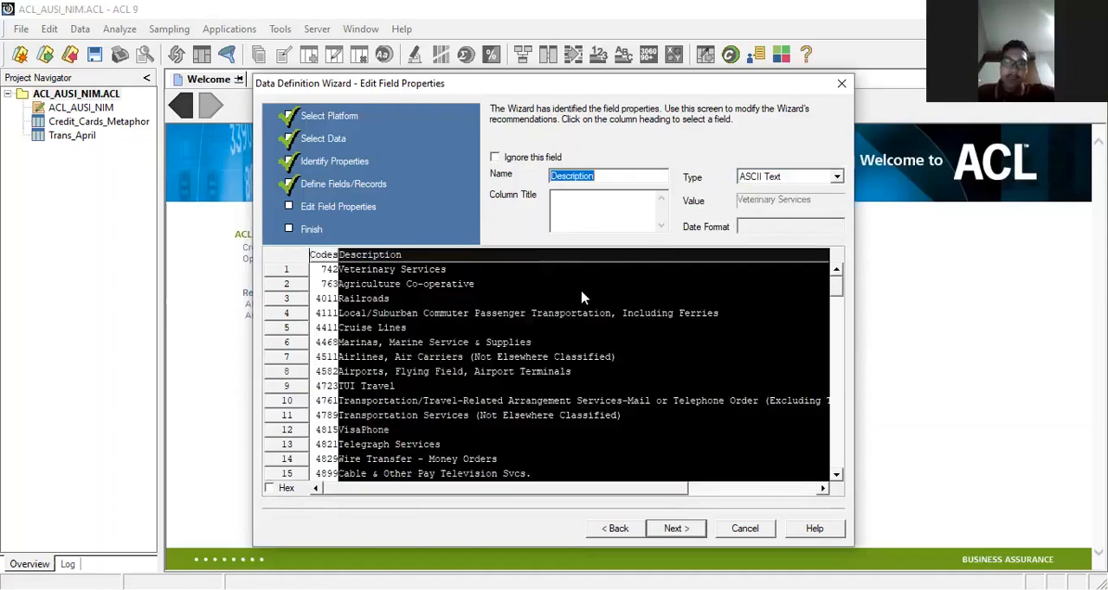
left_click(807, 178)
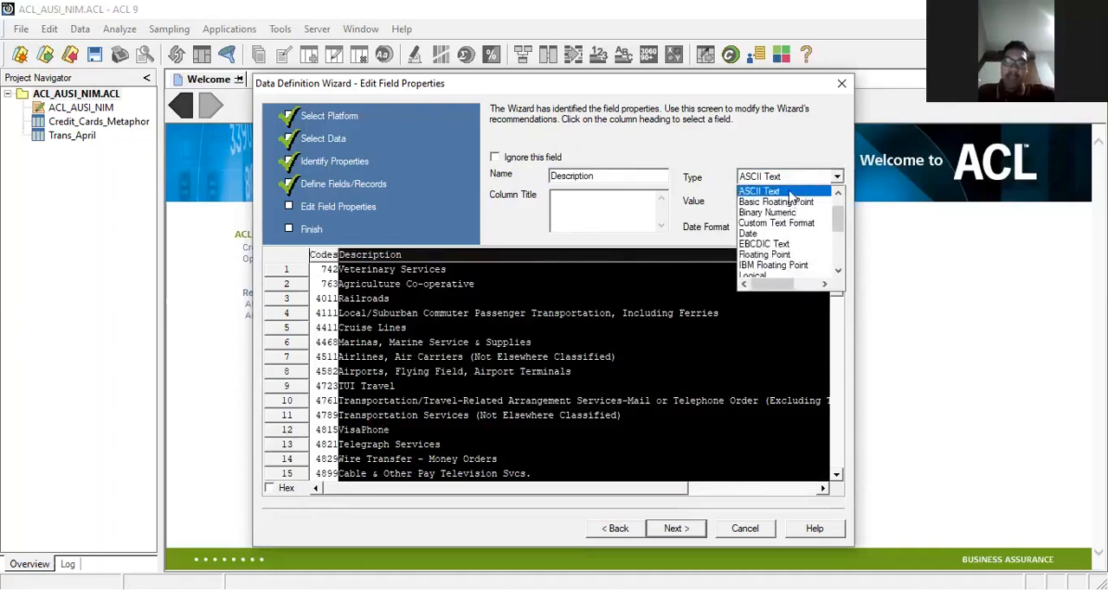
left_click(790, 192)
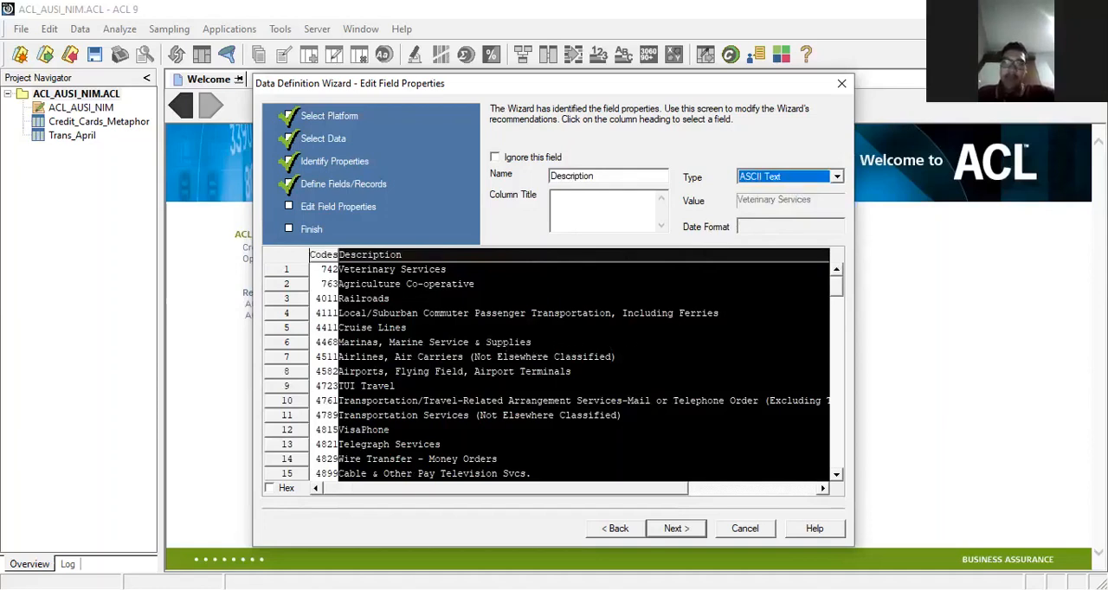
left_click(411, 260)
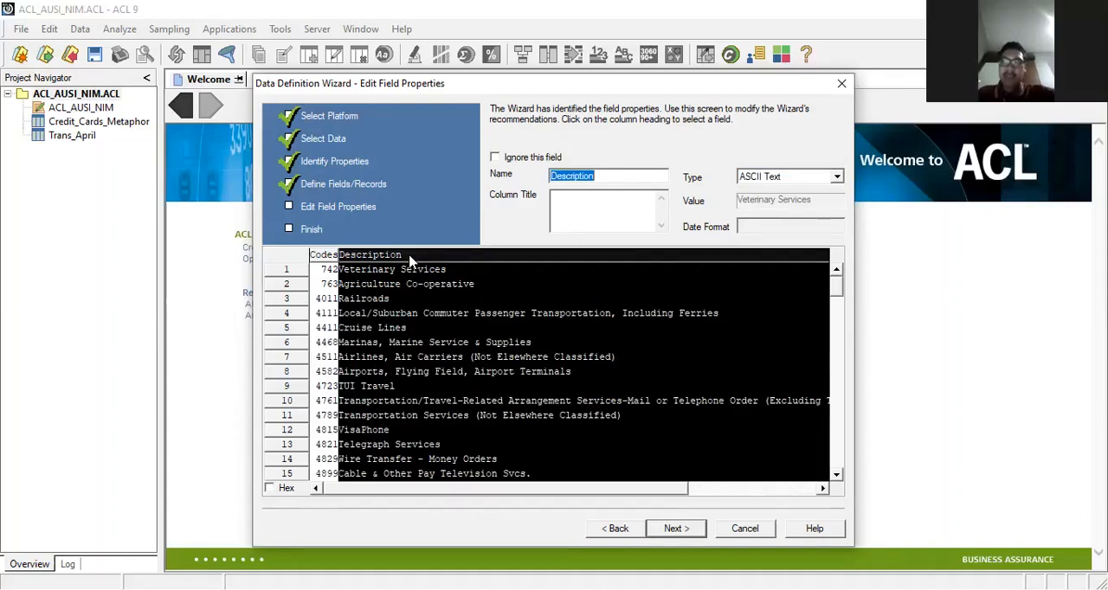
Step: Finish the data definition and save the table under the proposed name Unacceptable_Codes
left_click(678, 529)
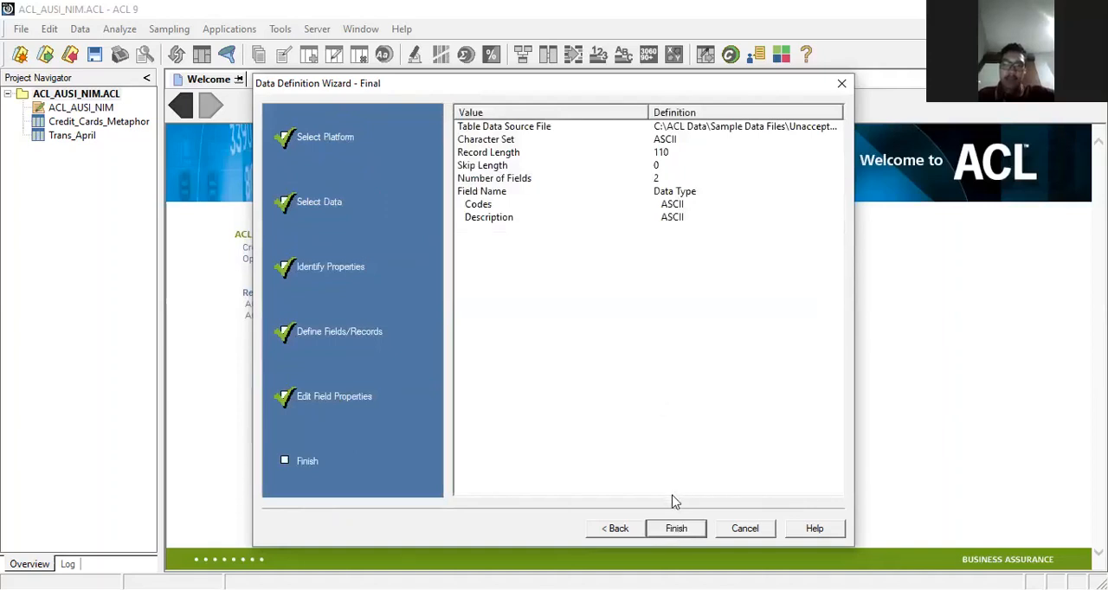
left_click(677, 532)
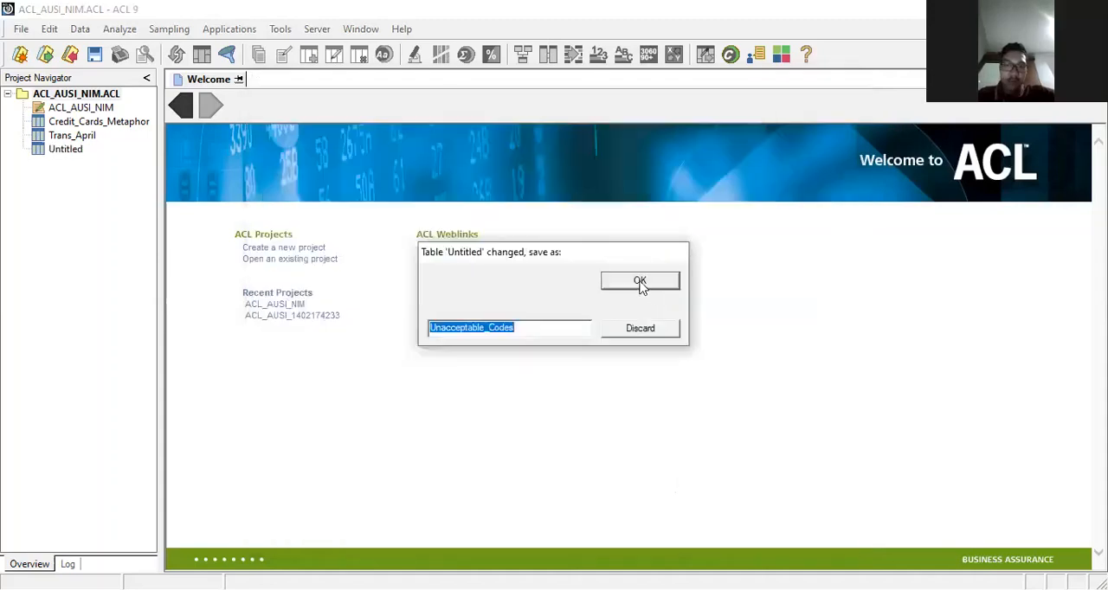
left_click(641, 283)
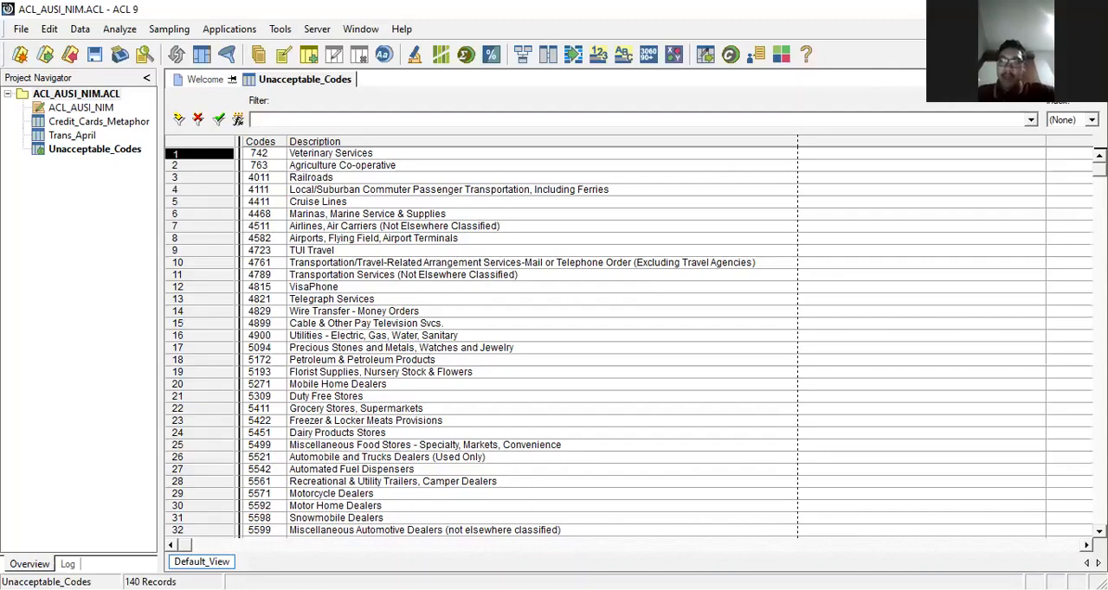
Step: Look through the Unacceptable_Codes records and save the project
scroll(636, 341, "down", 10)
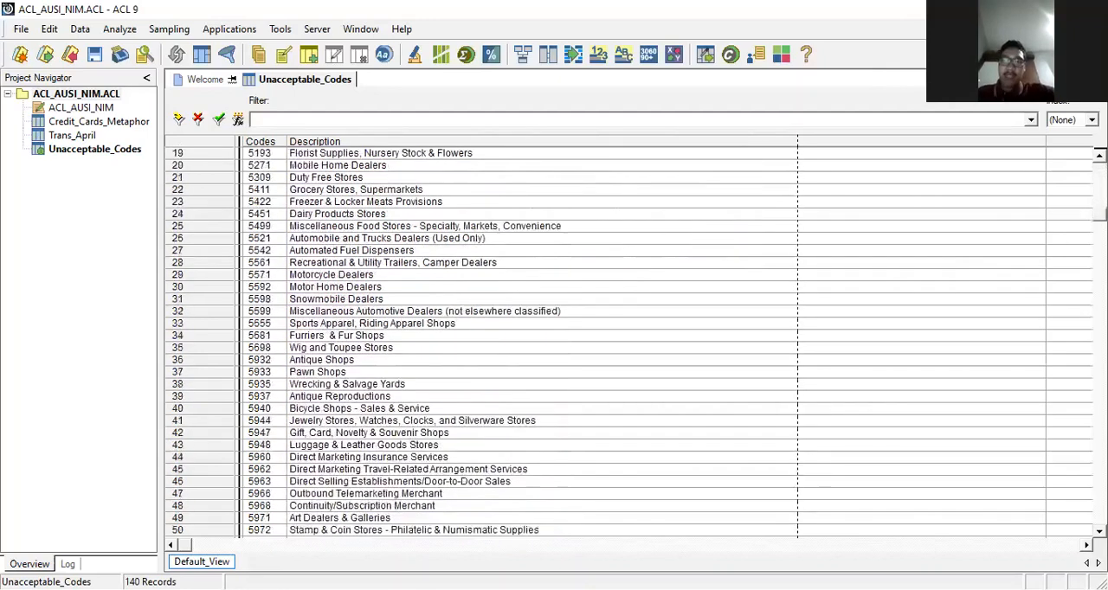
scroll(636, 341, "down", 10)
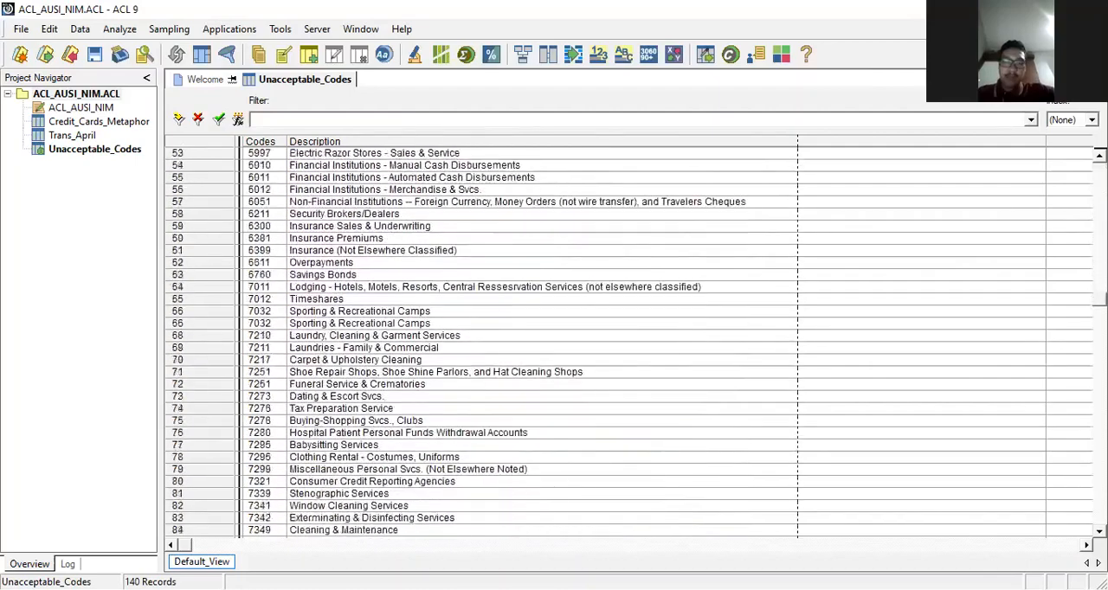
scroll(636, 341, "up", 10)
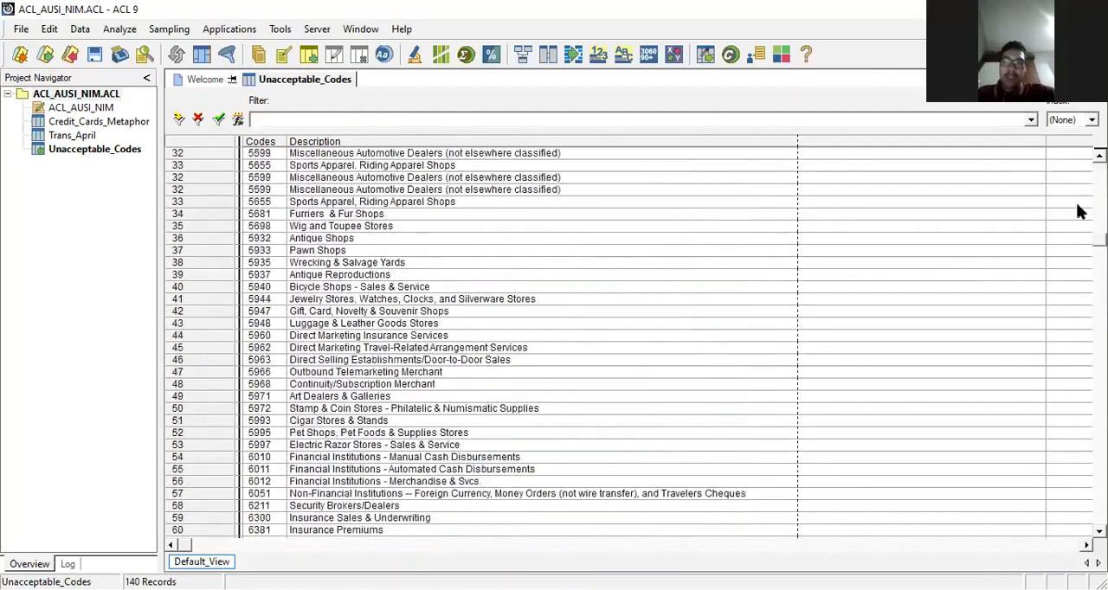
scroll(1079, 173, "up", 10)
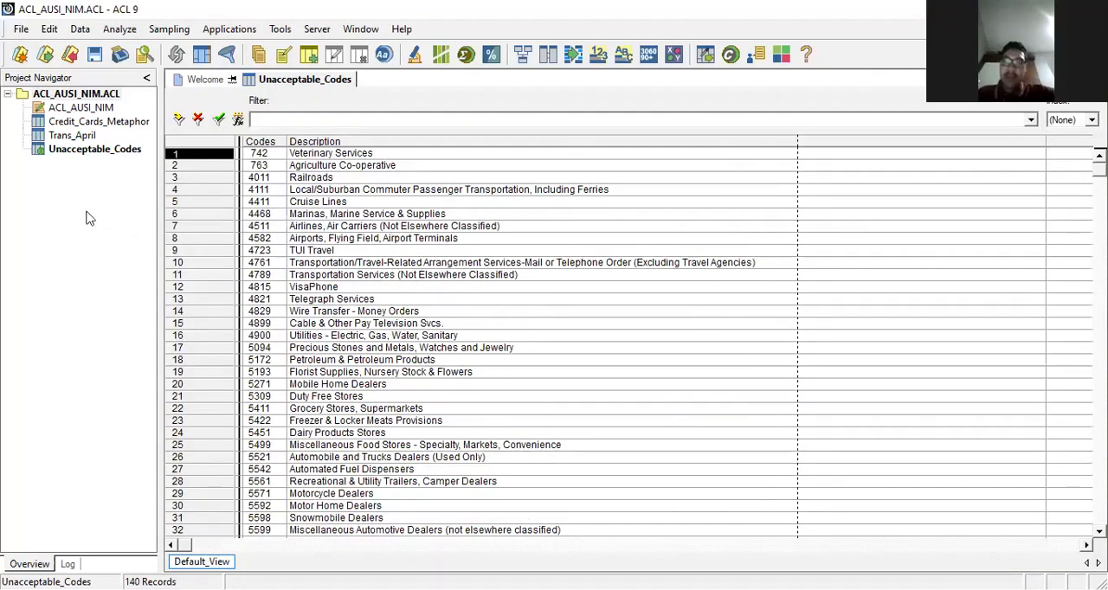
left_click(12, 29)
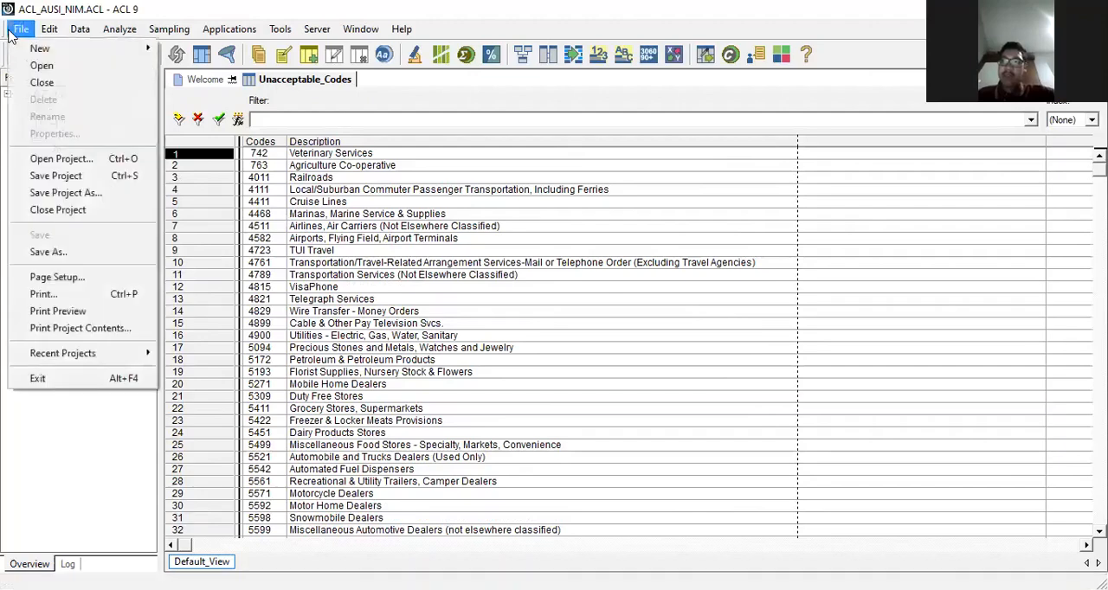
left_click(65, 176)
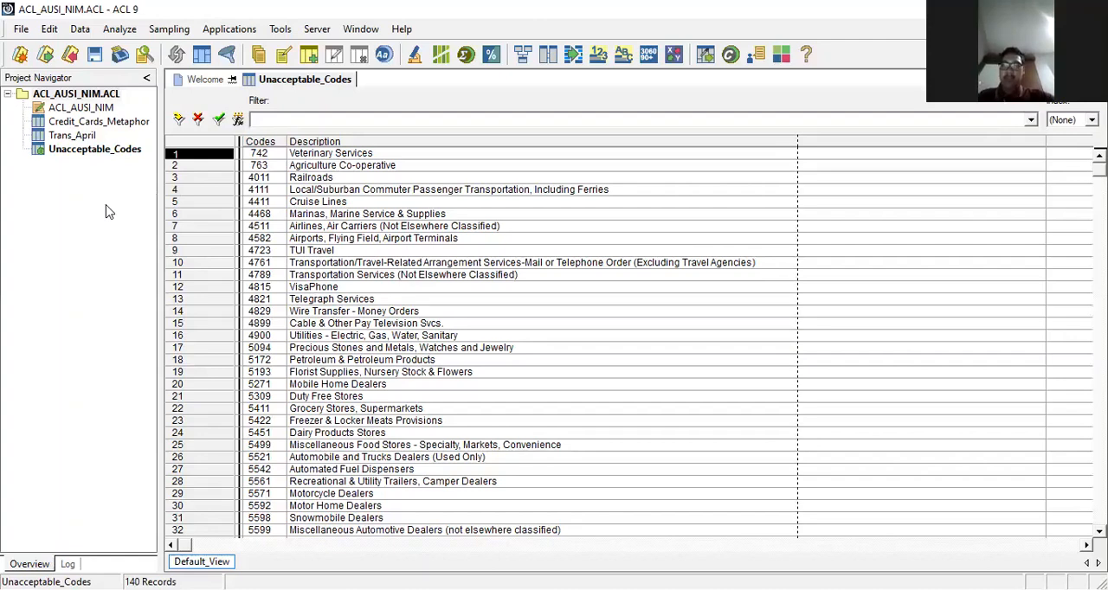
Step: Start a fourth table definition in the project, keeping the proposed data source
left_click(25, 31)
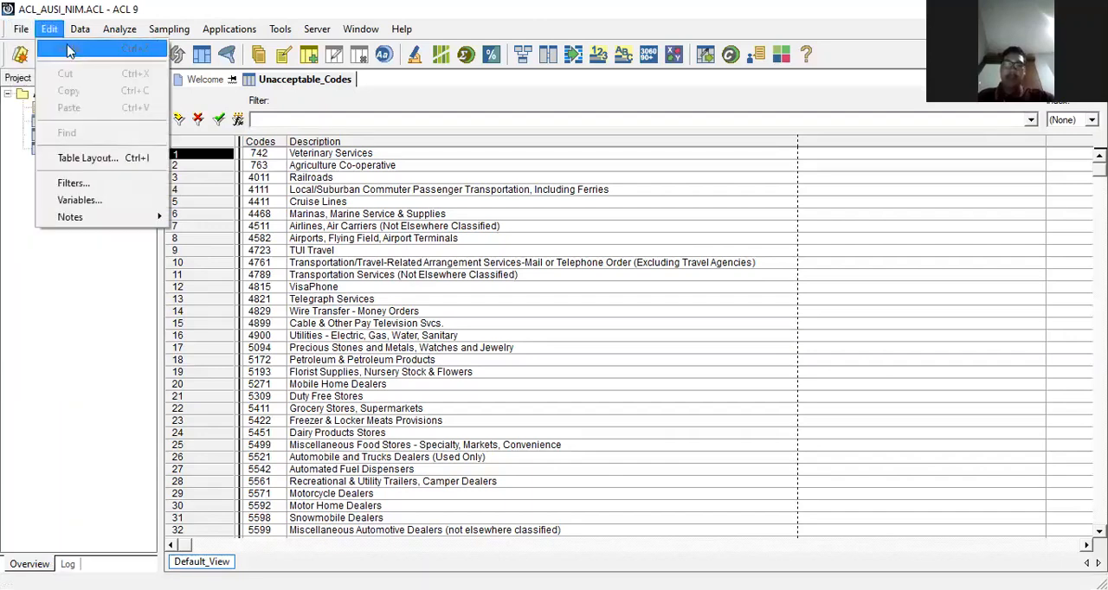
mouse_move(104, 49)
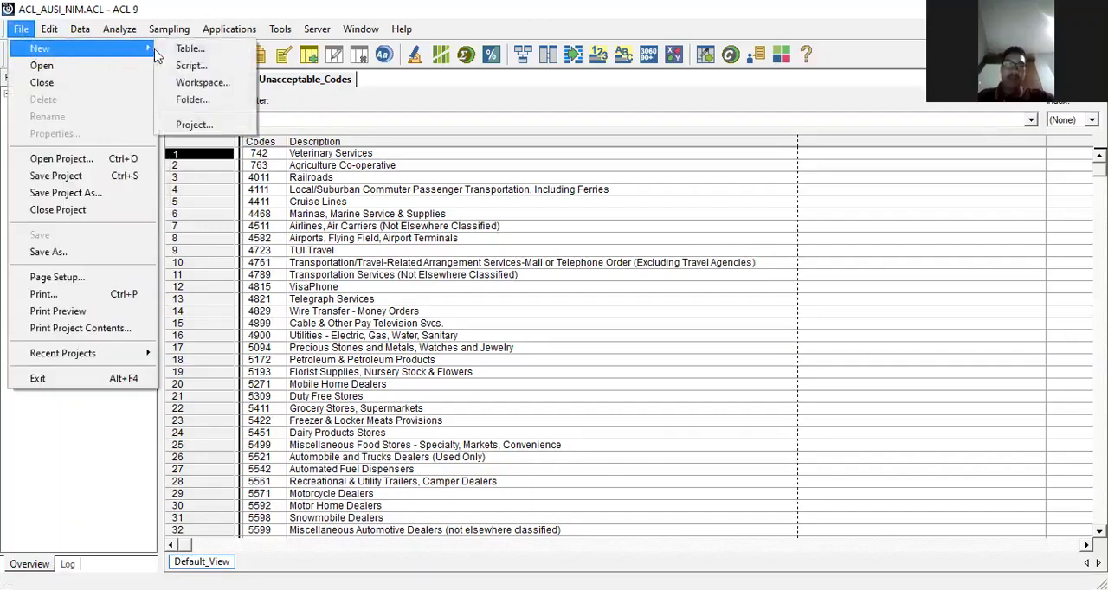
left_click(178, 49)
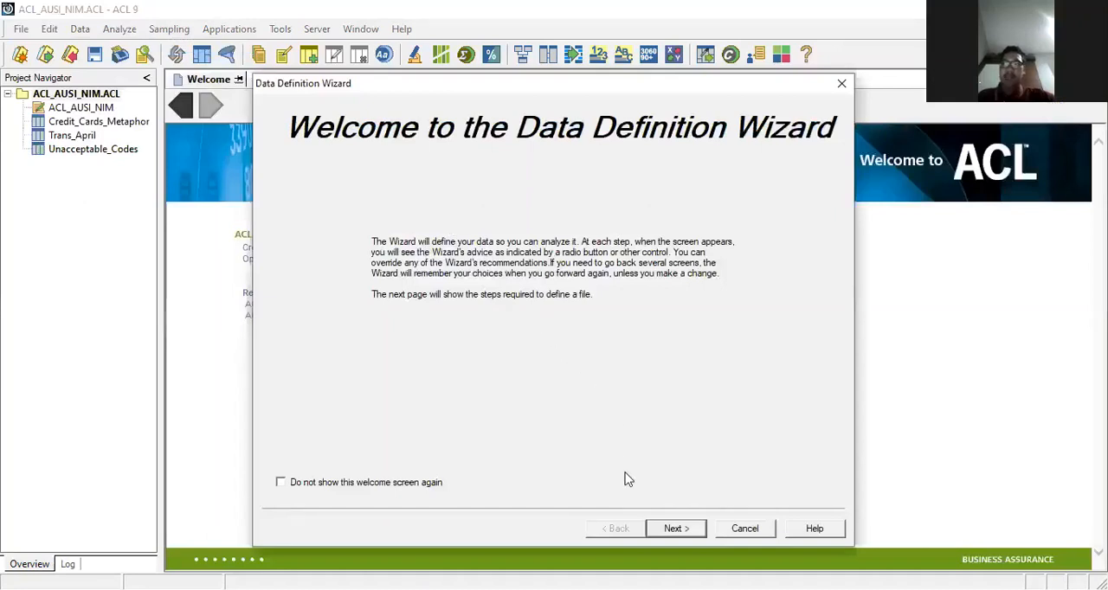
left_click(663, 530)
left_click(675, 529)
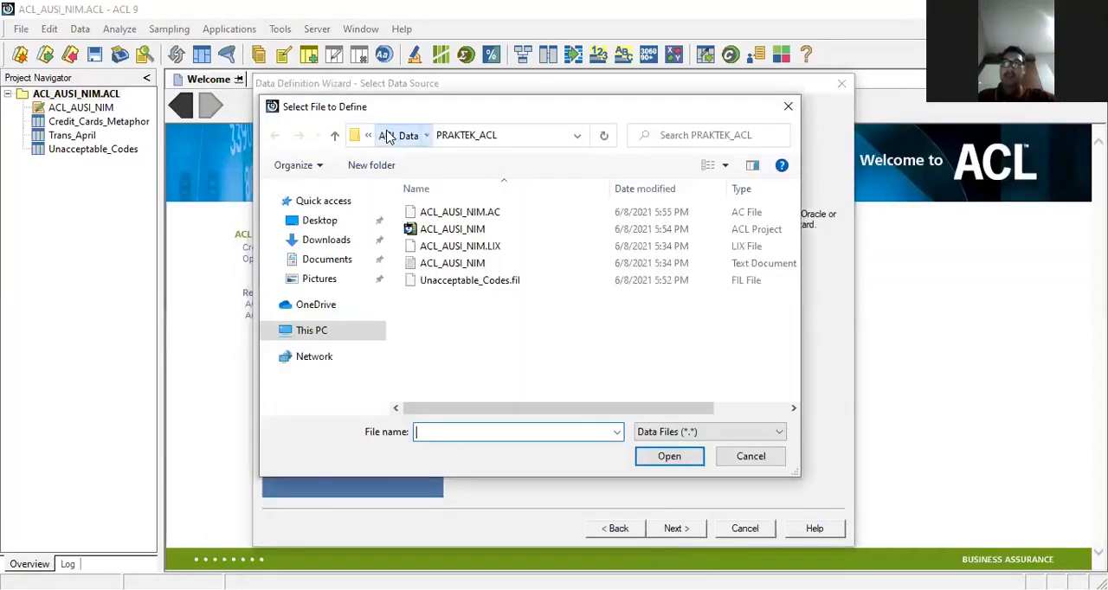
Step: Open the Company_Departments text file from the Sample Data Files folder inside ACL Data as the source to define
left_click(390, 137)
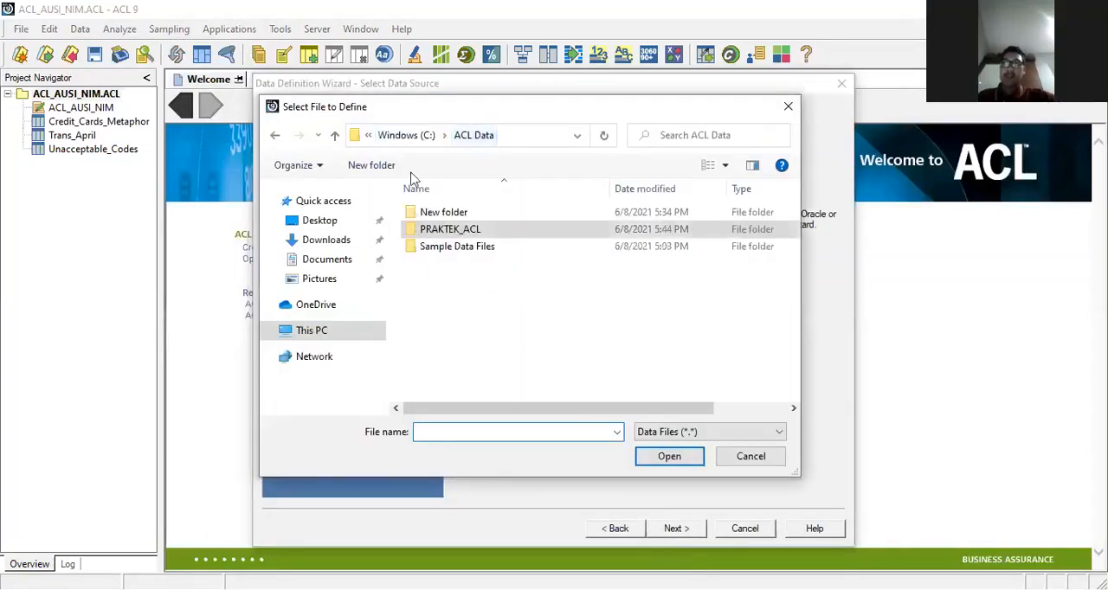
double_click(470, 248)
scroll(507, 313, "down", 4)
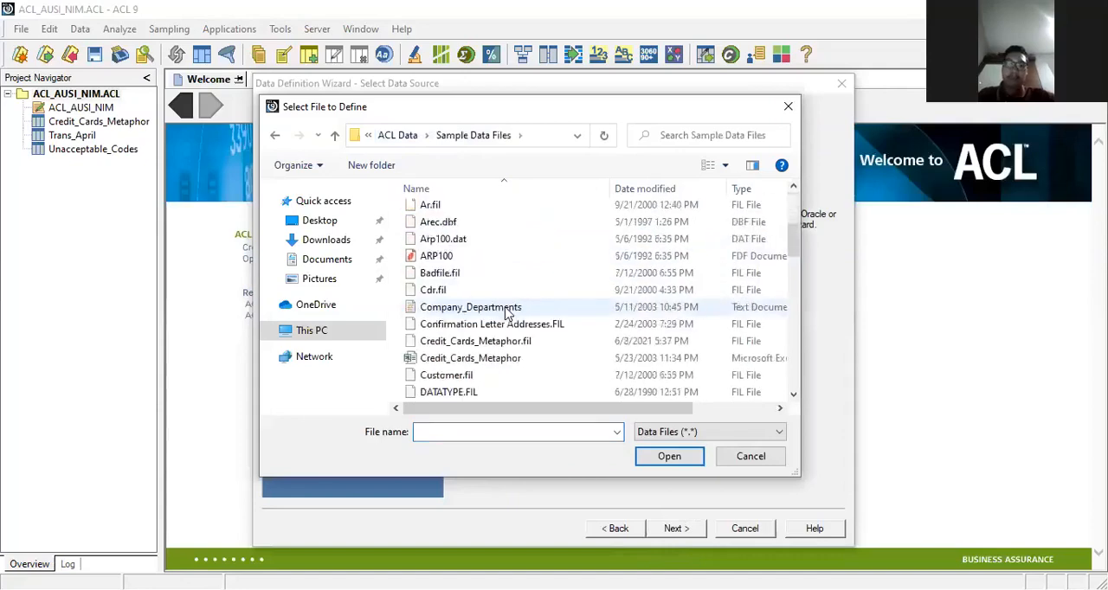
scroll(508, 313, "down", 3)
scroll(508, 313, "down", 1)
scroll(508, 313, "up", 2)
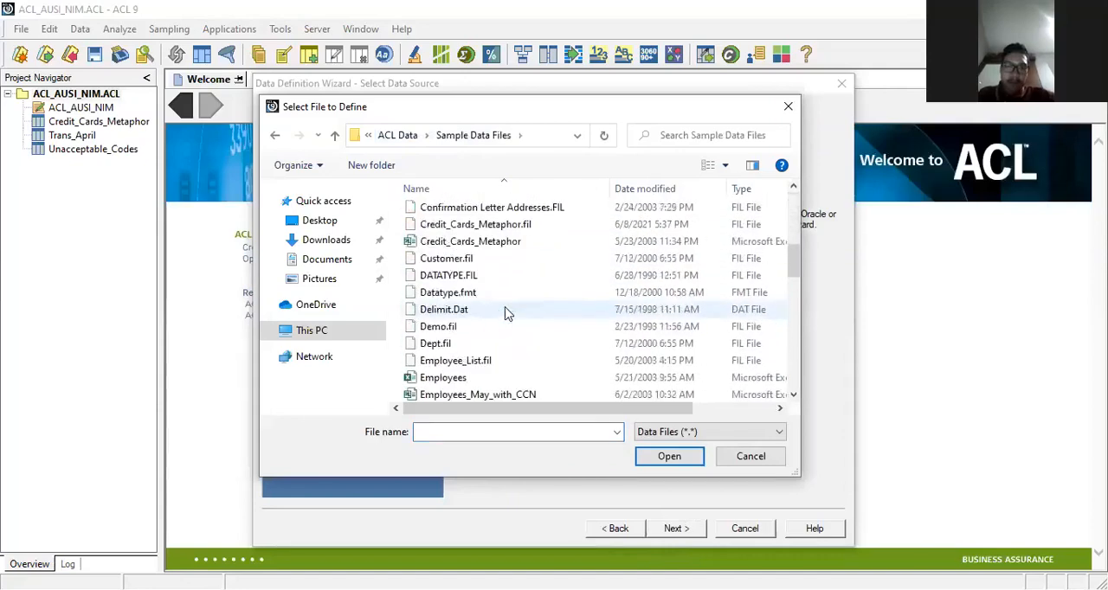
scroll(508, 313, "up", 1)
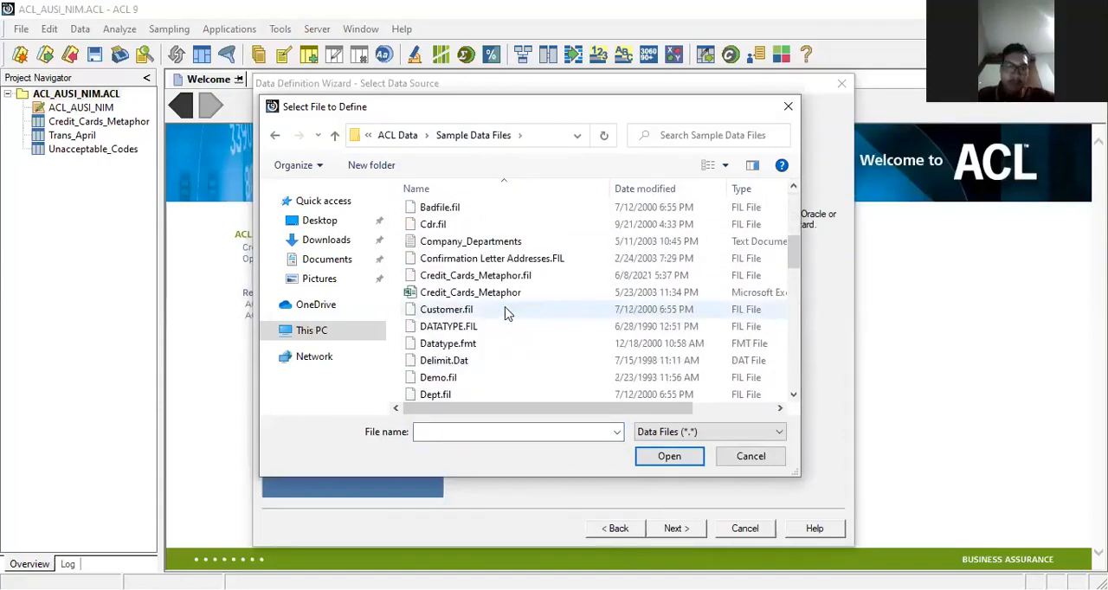
left_click(509, 243)
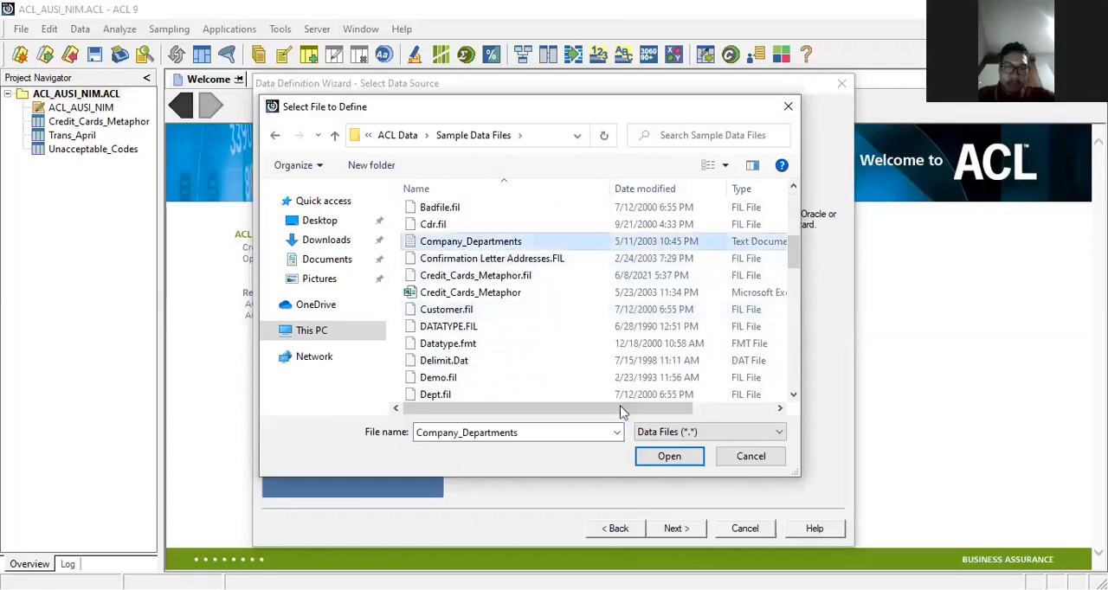
left_click(666, 456)
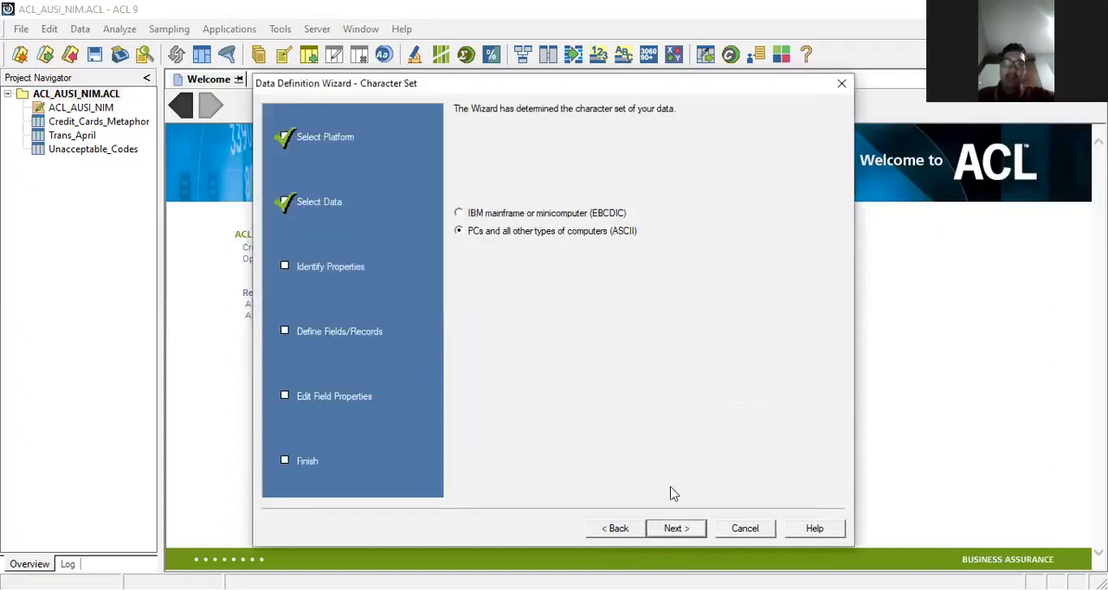
Step: Keep the ASCII character set, choose the delimited text file format and set TAB as the field separator
left_click(675, 529)
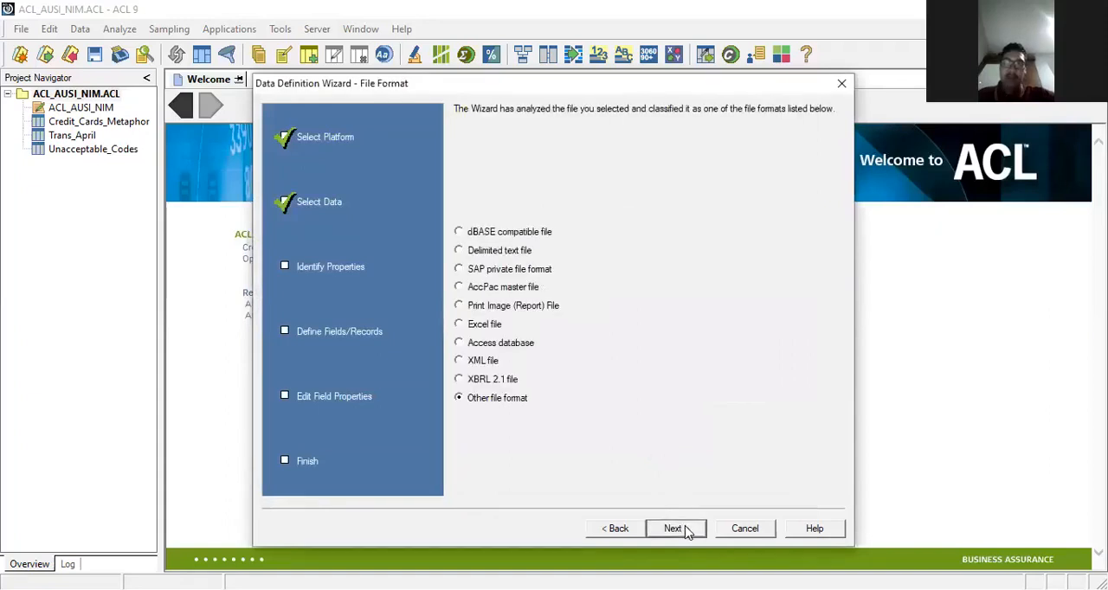
left_click(505, 253)
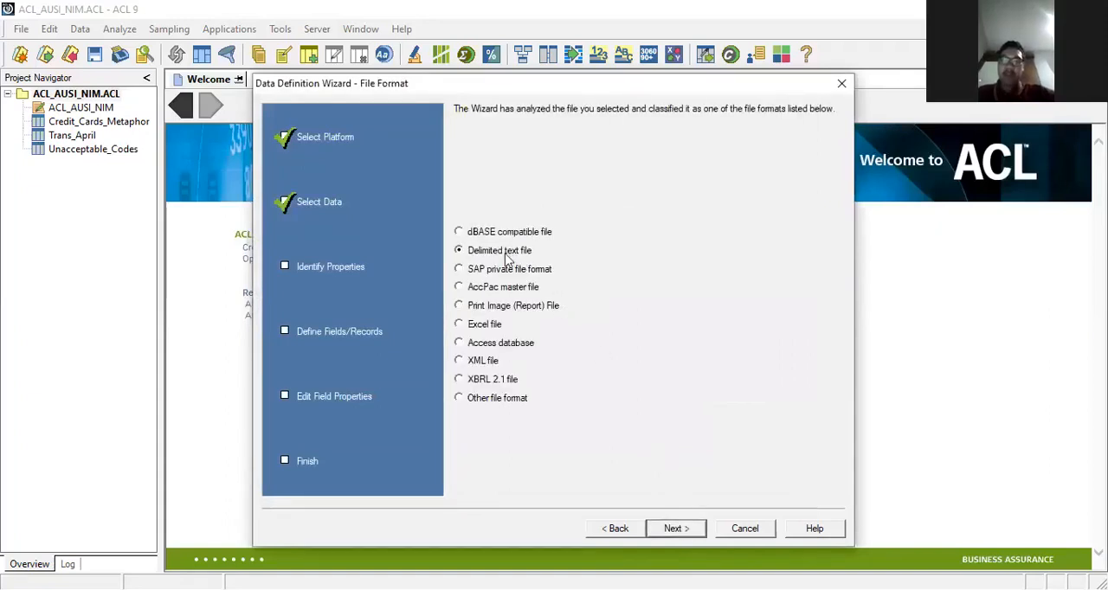
left_click(675, 529)
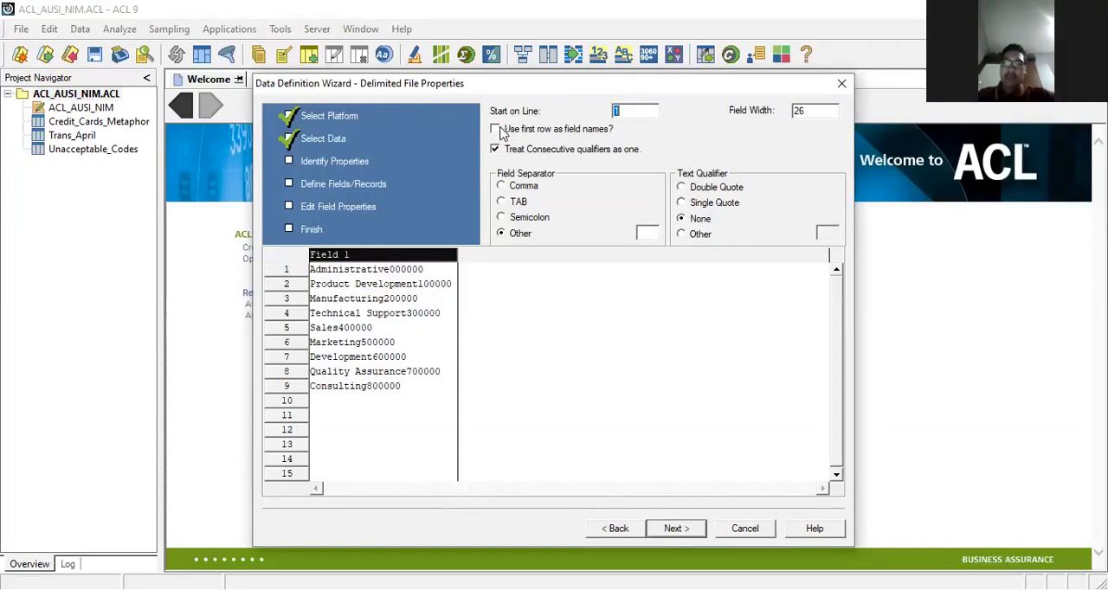
left_click(502, 202)
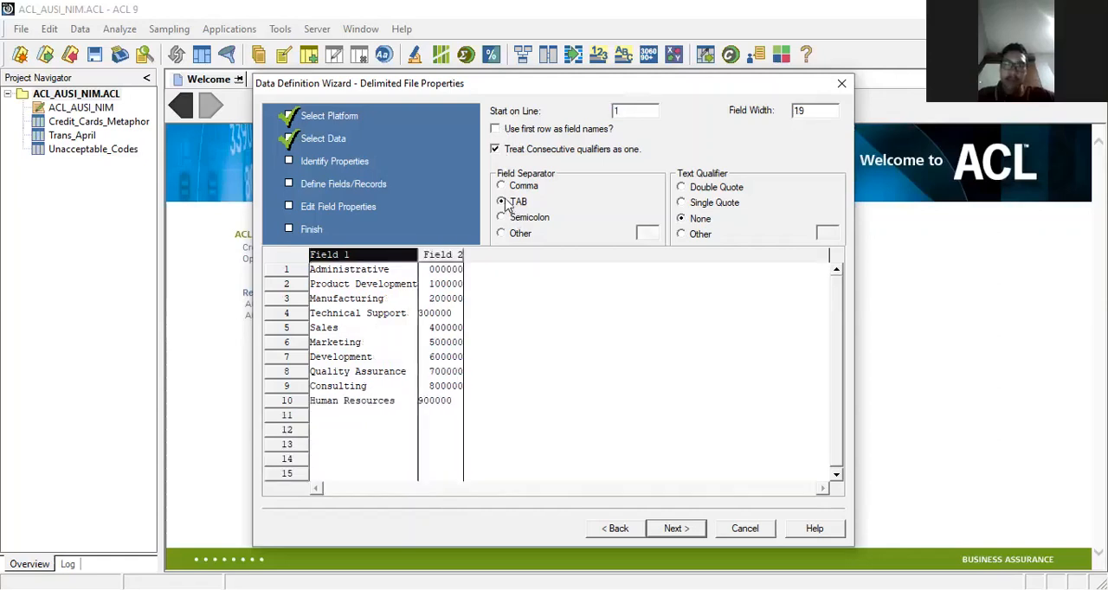
Step: Accept the delimited file properties and save the data file as Company_Dept in the PRAKTEK_ACL folder
left_click(676, 534)
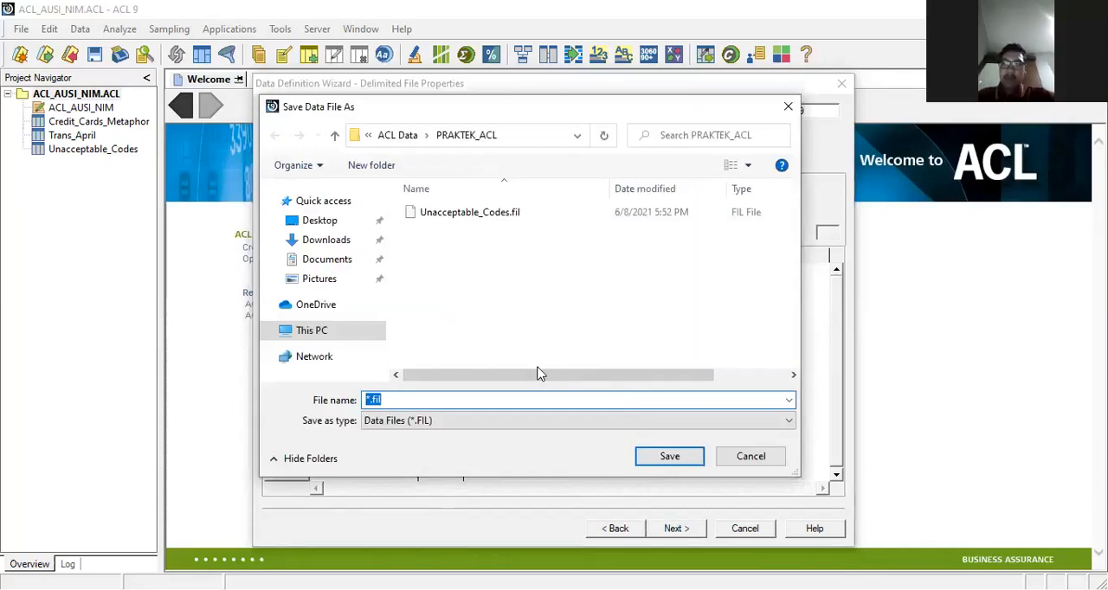
type("Company_")
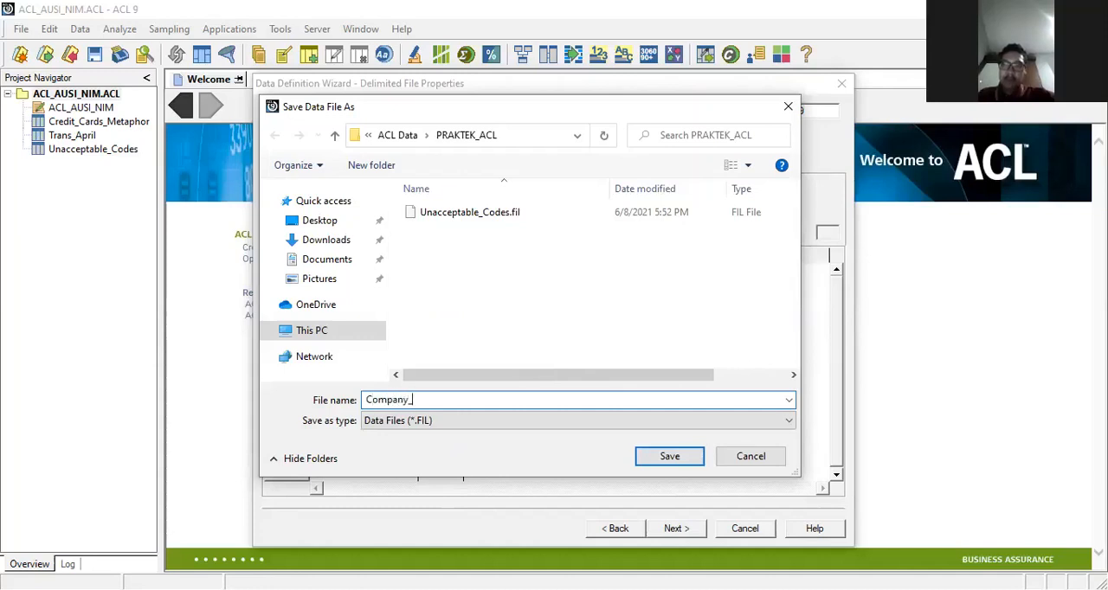
type("Dept")
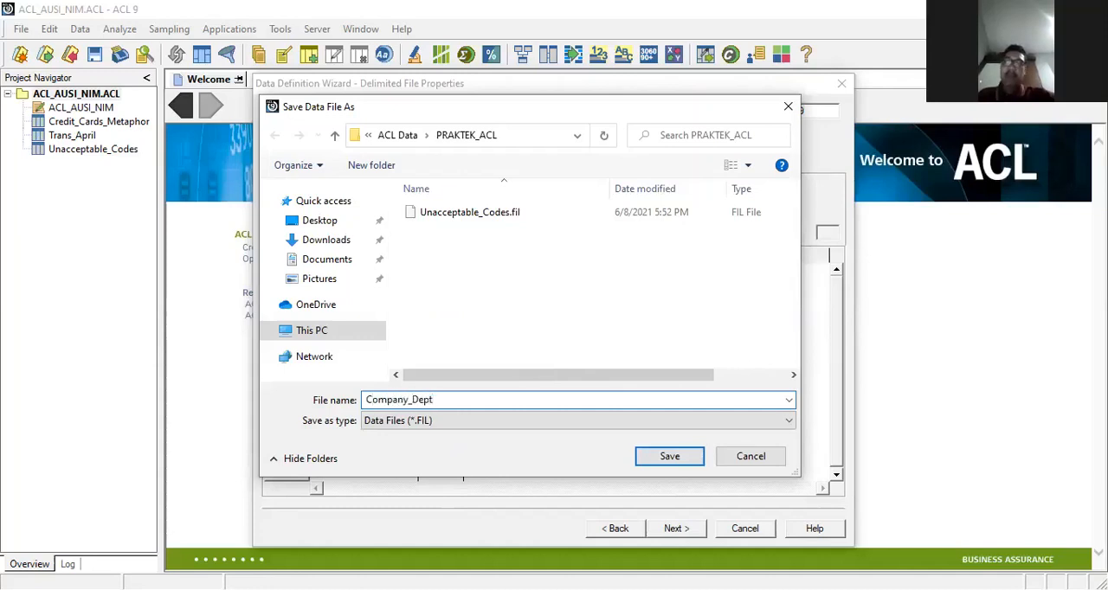
left_click(665, 457)
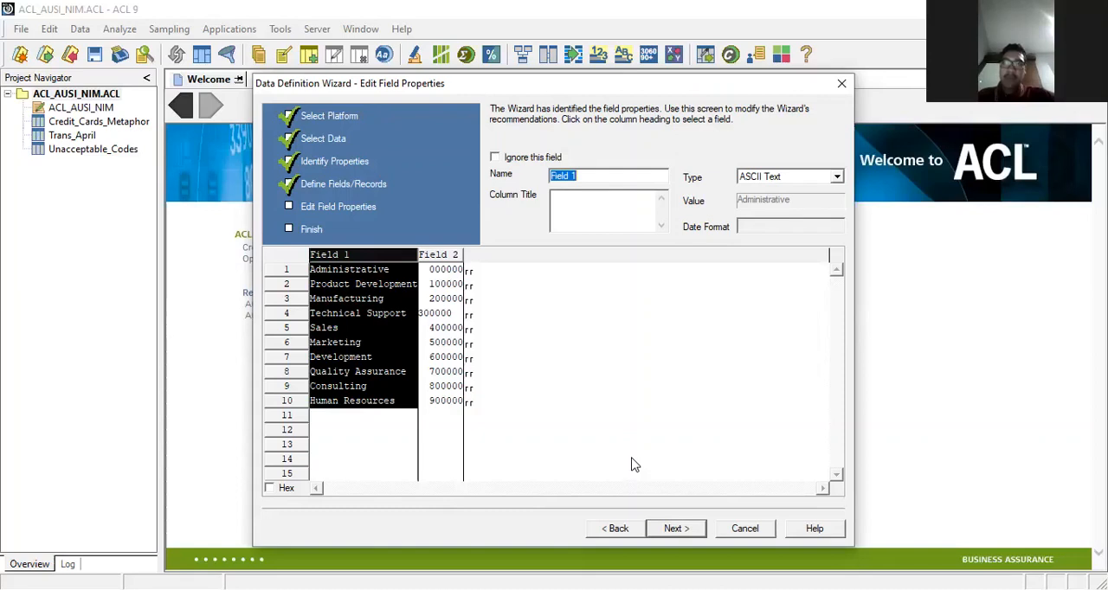
Step: Rename the first field, holding the department names, to Dept_Name and keep its type as ASCII Text
left_click(589, 178)
key("BackSpace")
key("BackSpace")
key("BackSpace")
key("BackSpace")
key("BackSpace")
key("BackSpace")
key("BackSpace")
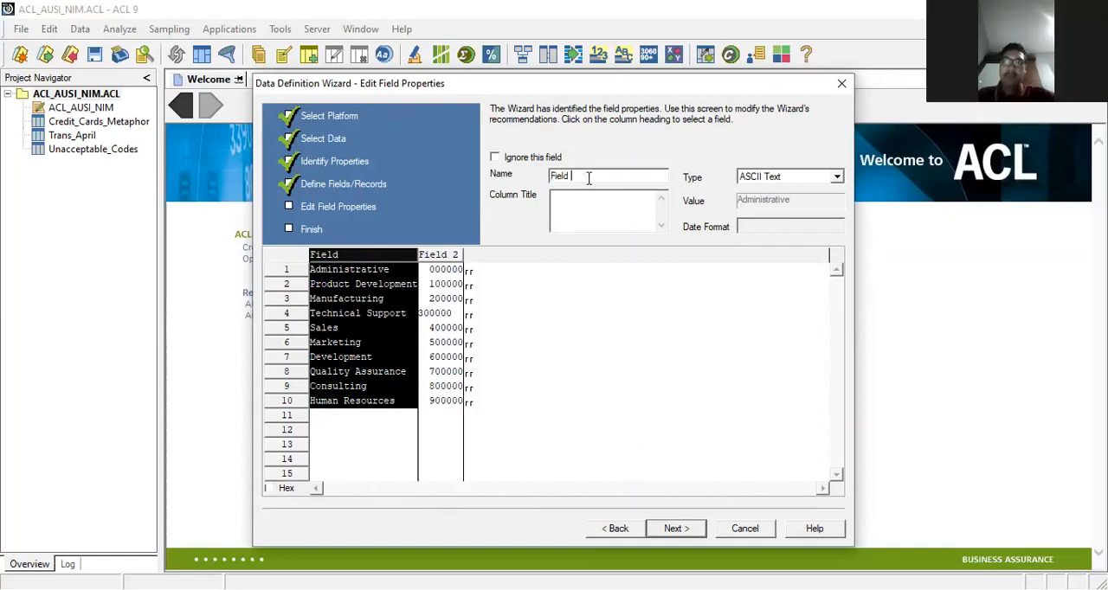
type("De")
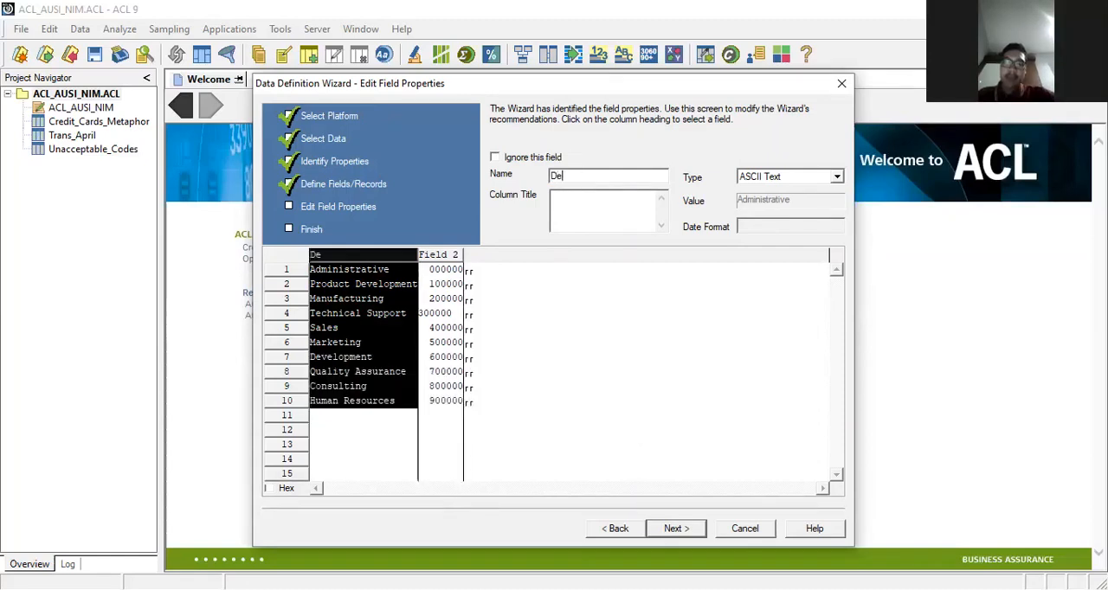
type("pt_Name")
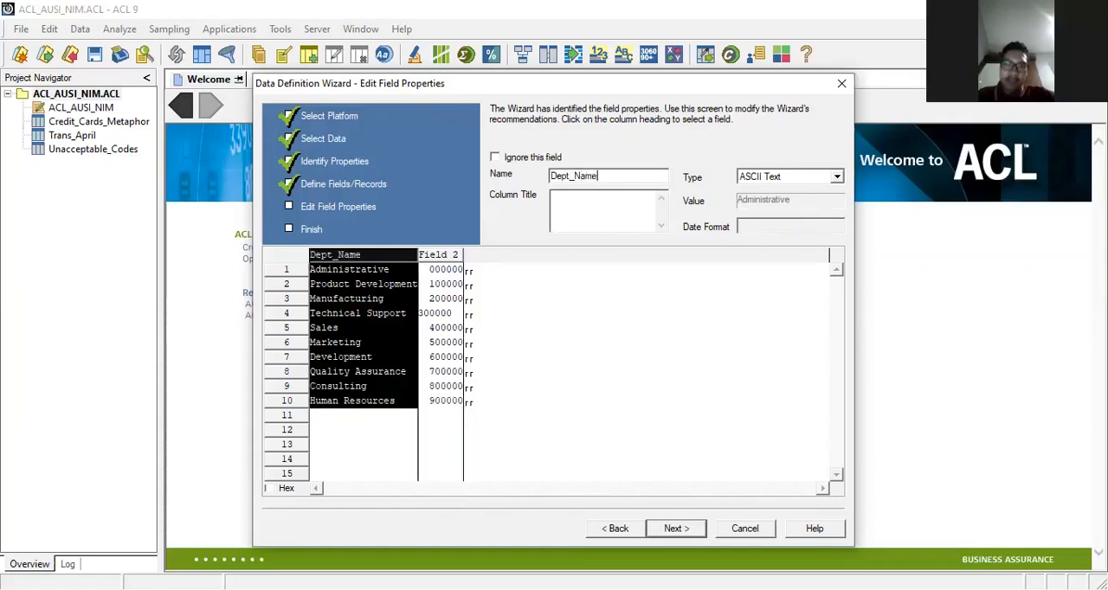
left_click(822, 176)
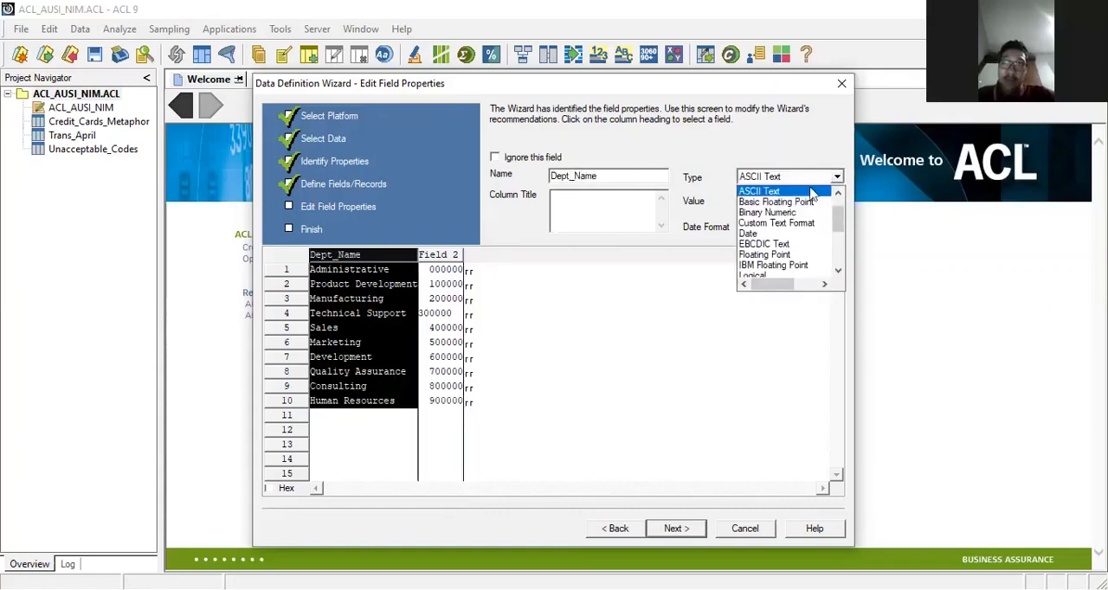
left_click(796, 191)
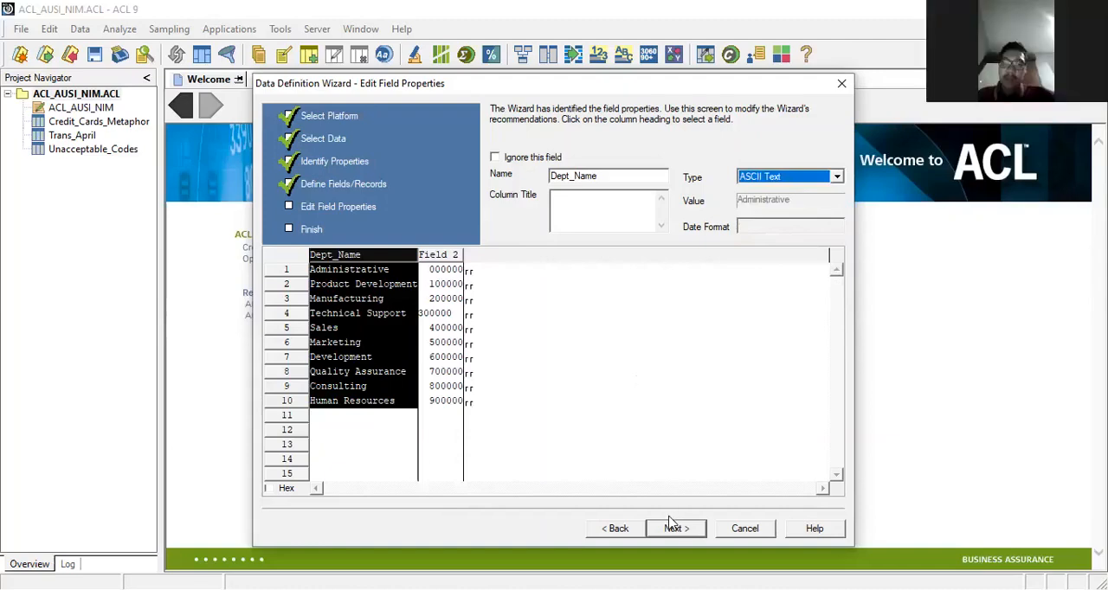
Step: Rename the second field, holding the numeric codes, to Dept_Code and set its type to ASCII Text
left_click(435, 257)
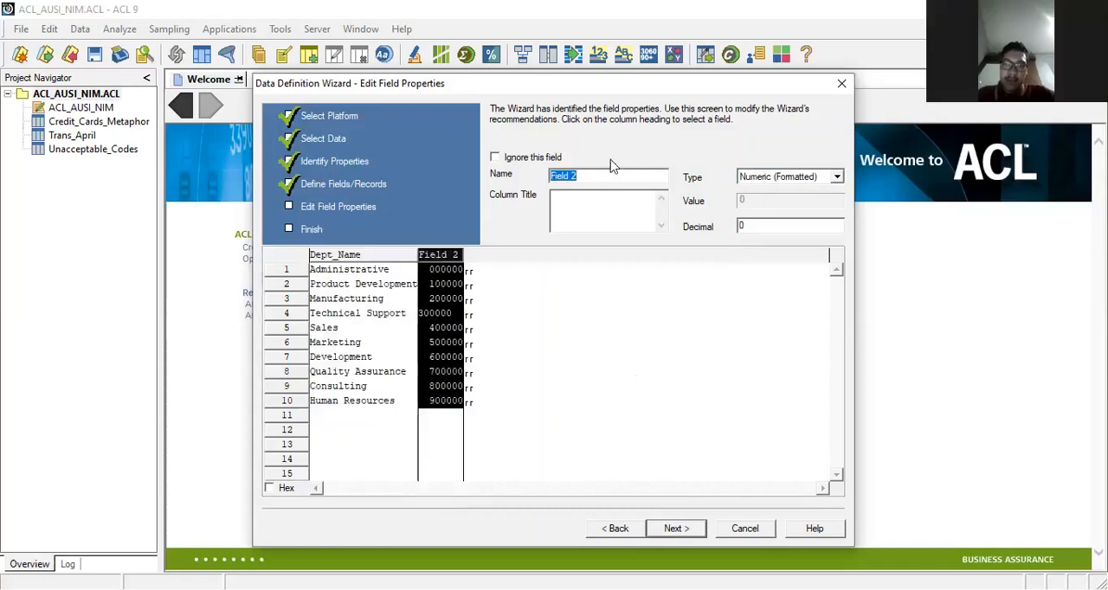
type("Dept)\\")
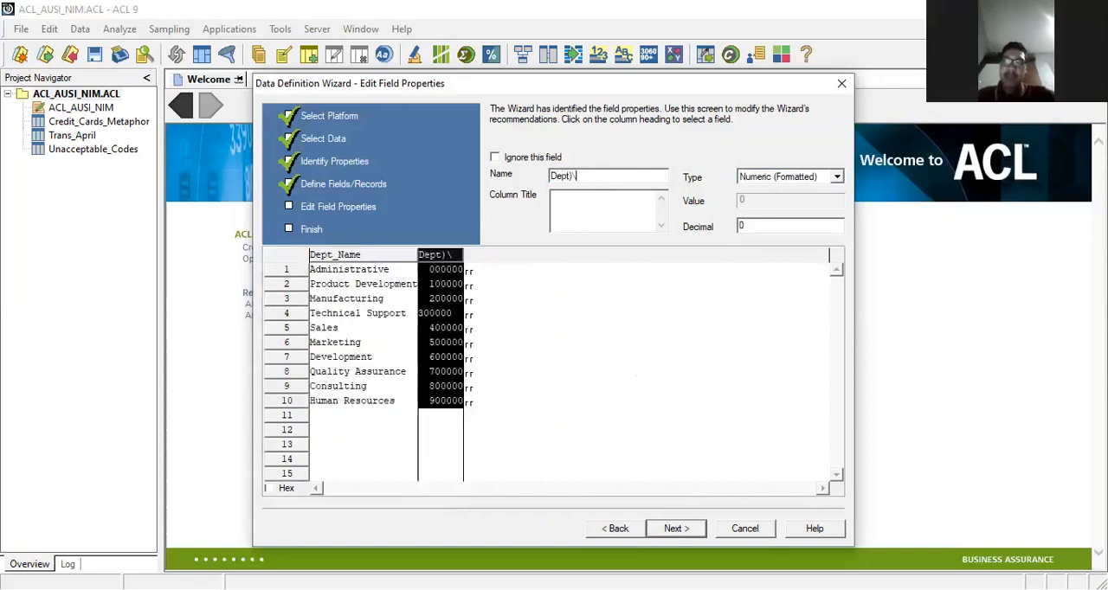
key("BackSpace")
type("_")
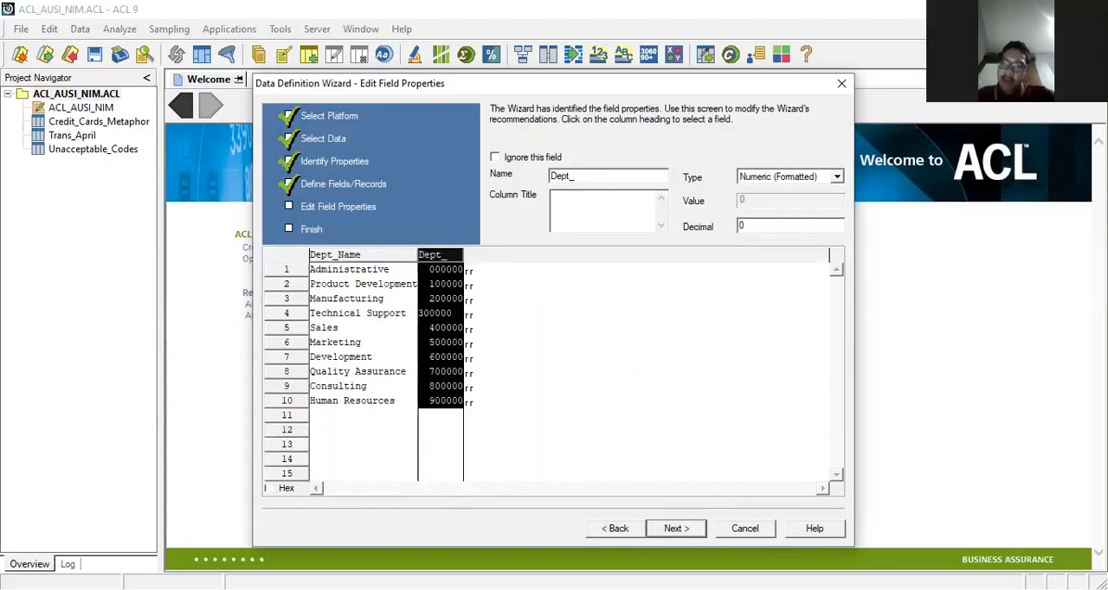
type("Code")
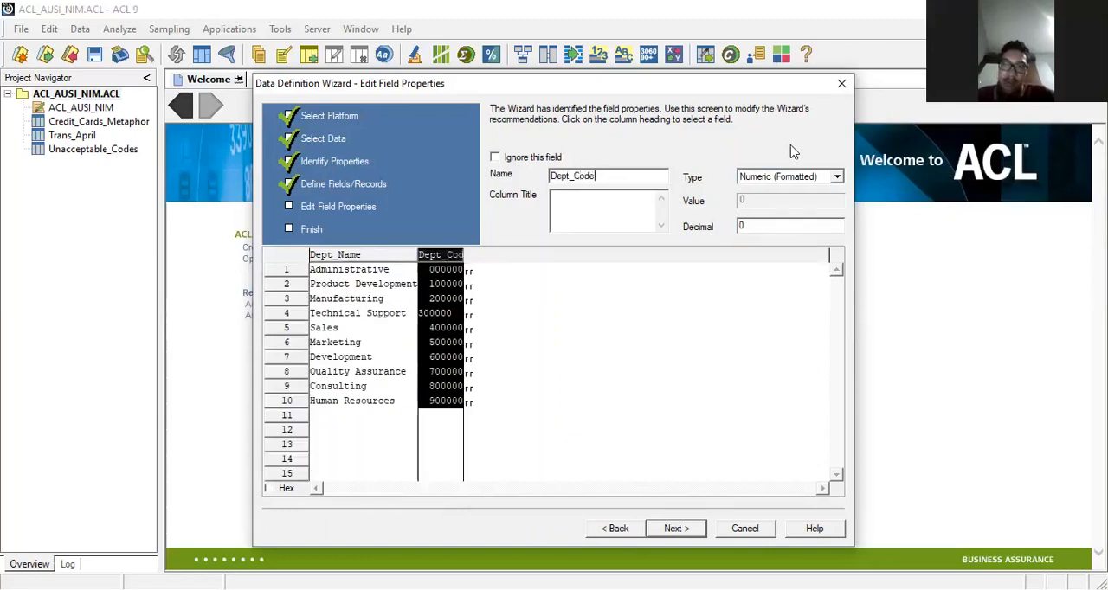
left_click(804, 177)
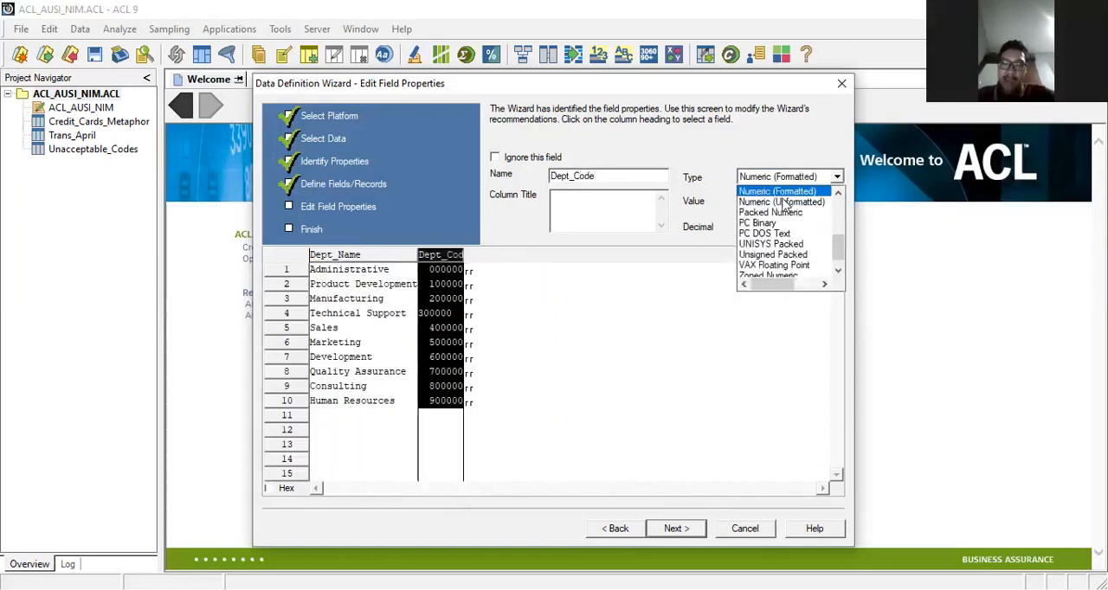
scroll(773, 216, "up", 6)
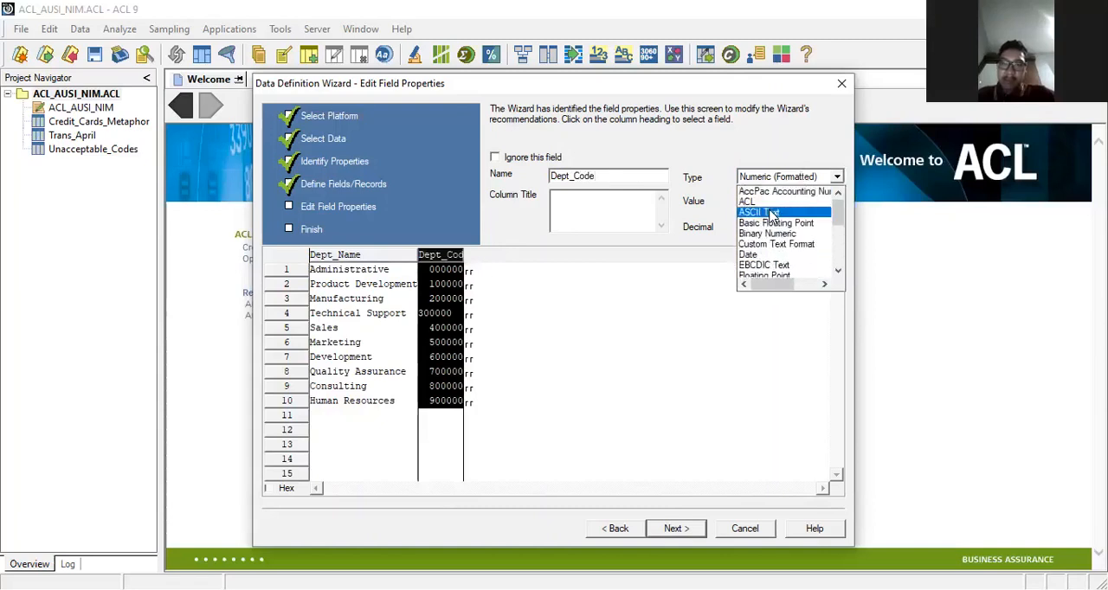
left_click(769, 213)
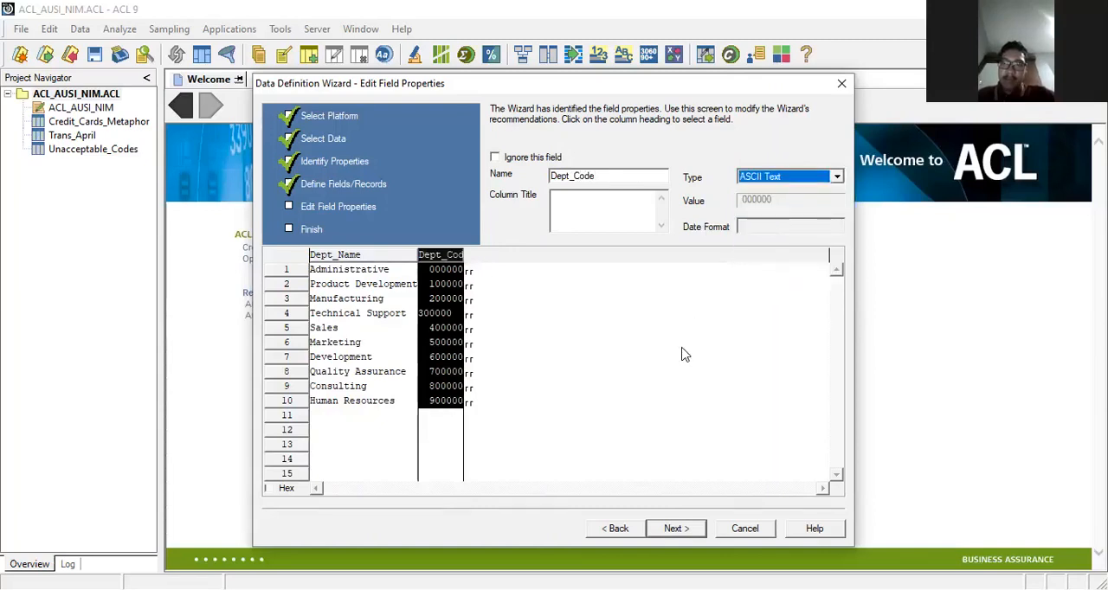
left_click(630, 288)
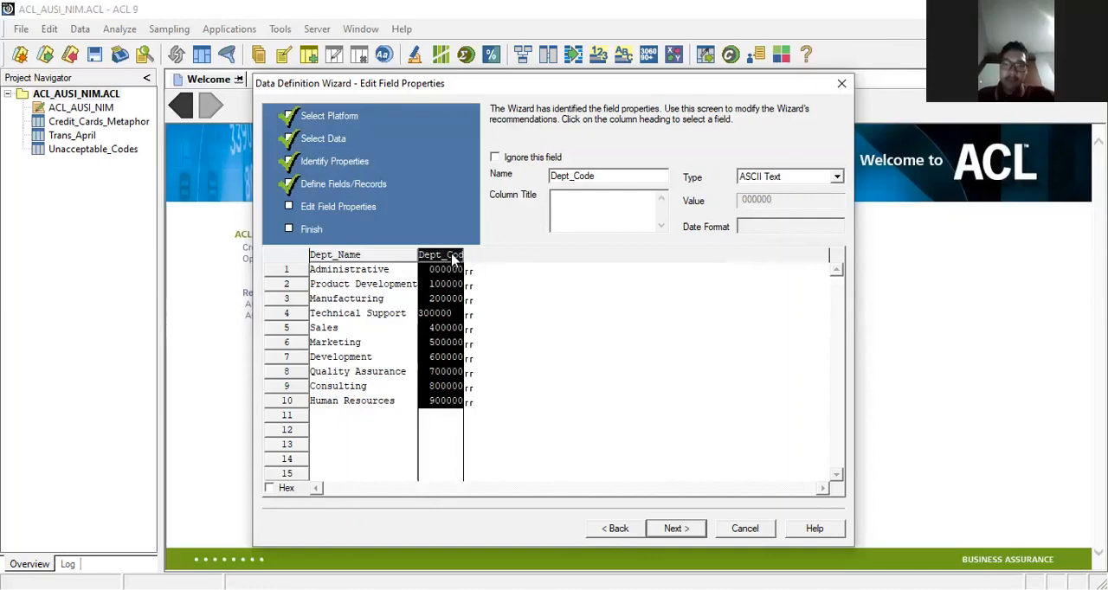
Step: Check both field definitions, finish the data definition and save the table under the proposed name Company_Dept
left_click(382, 255)
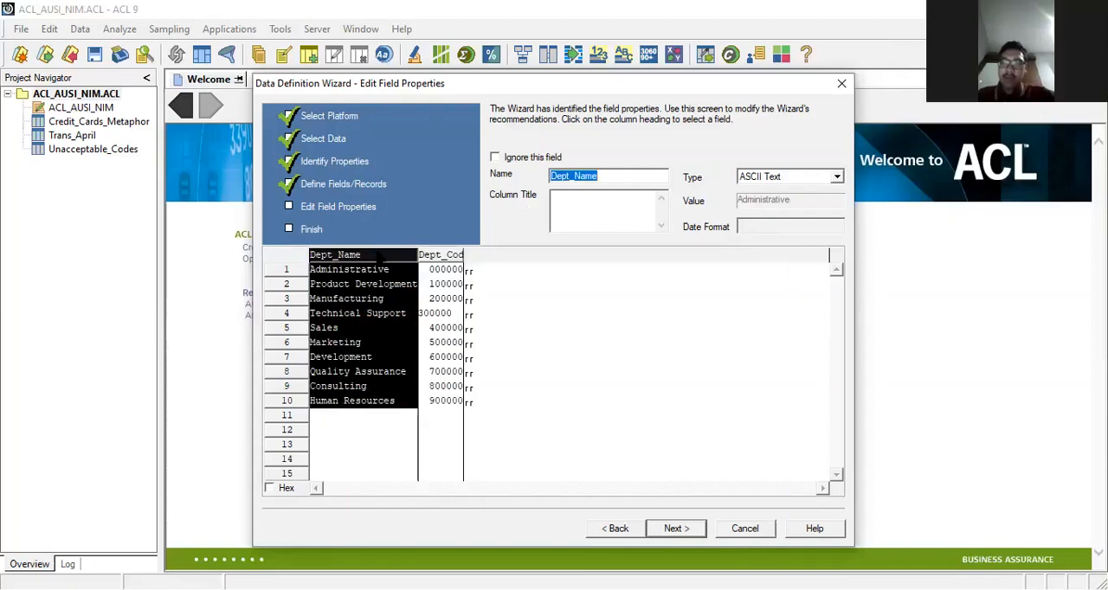
left_click(440, 256)
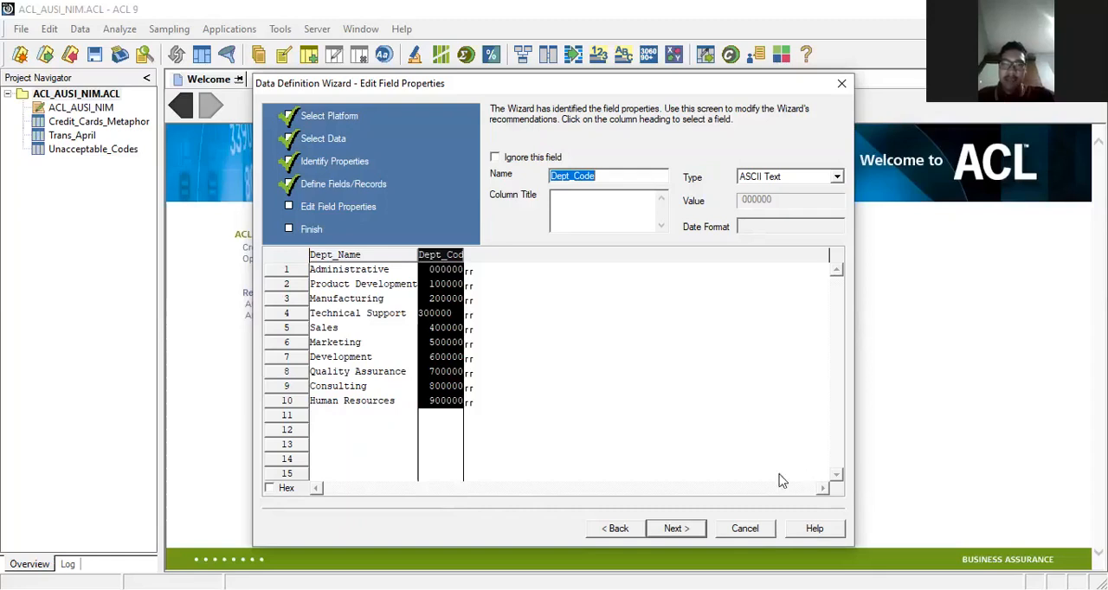
left_click(677, 529)
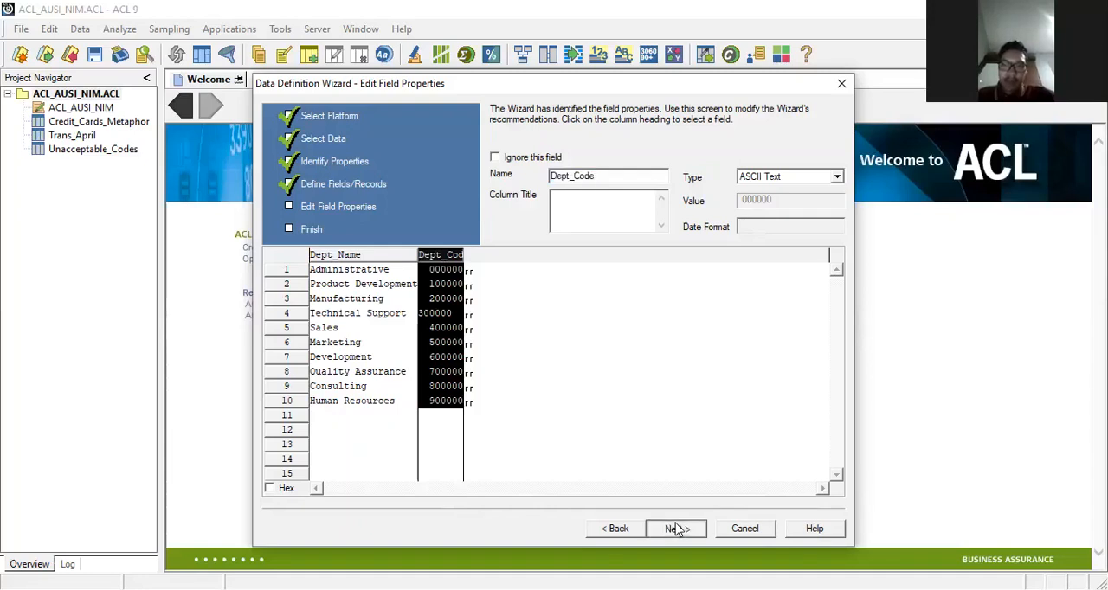
left_click(676, 529)
left_click(676, 529)
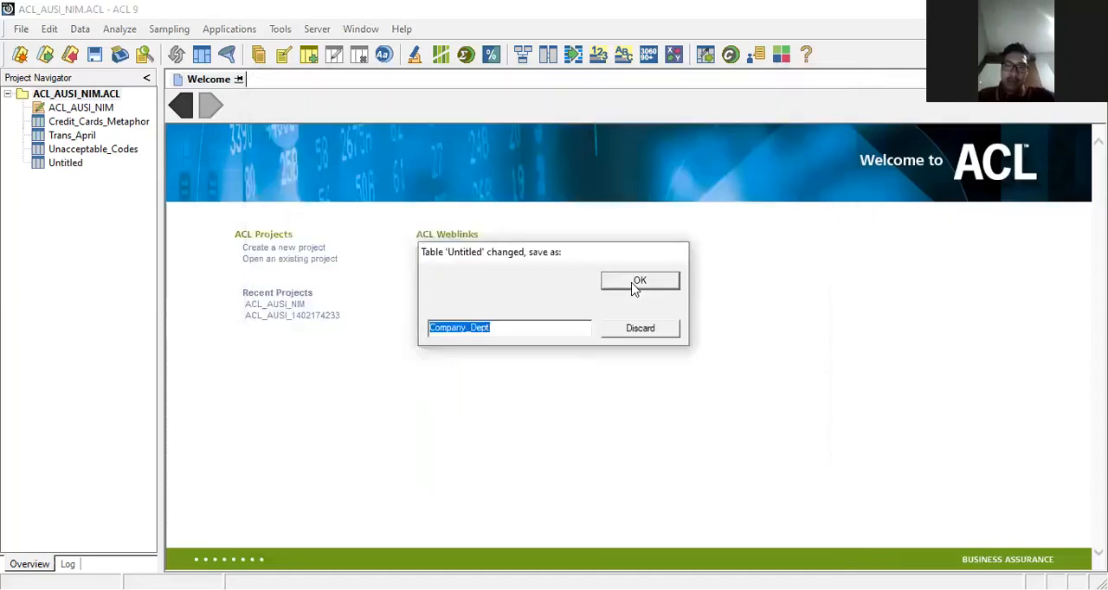
left_click(633, 286)
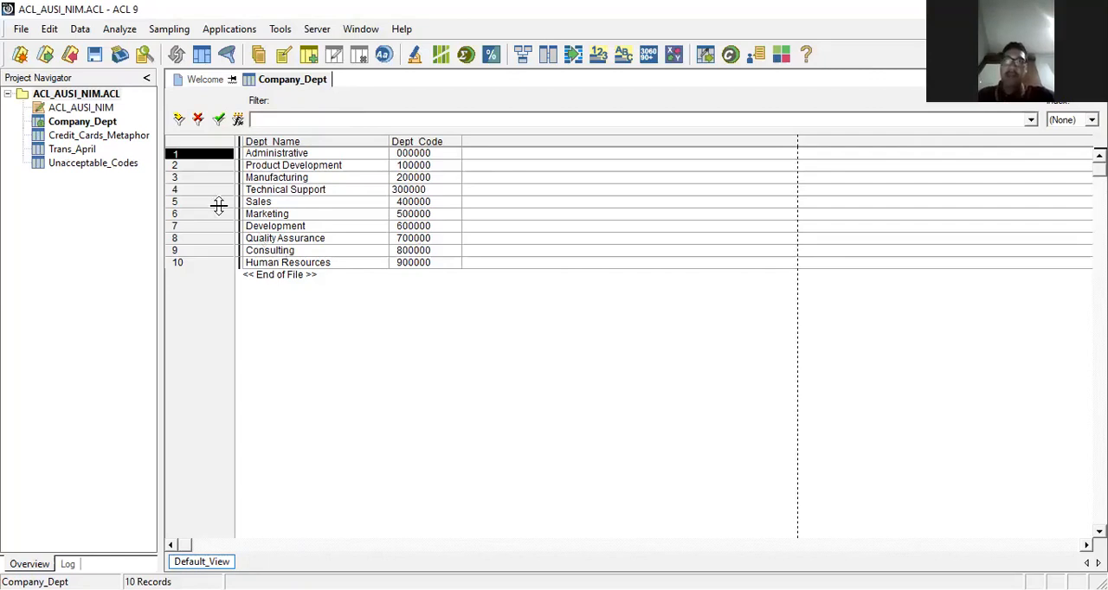
Step: Start defining a new table with the Data Definition Wizard, using a file on disk as the data source
left_click(13, 31)
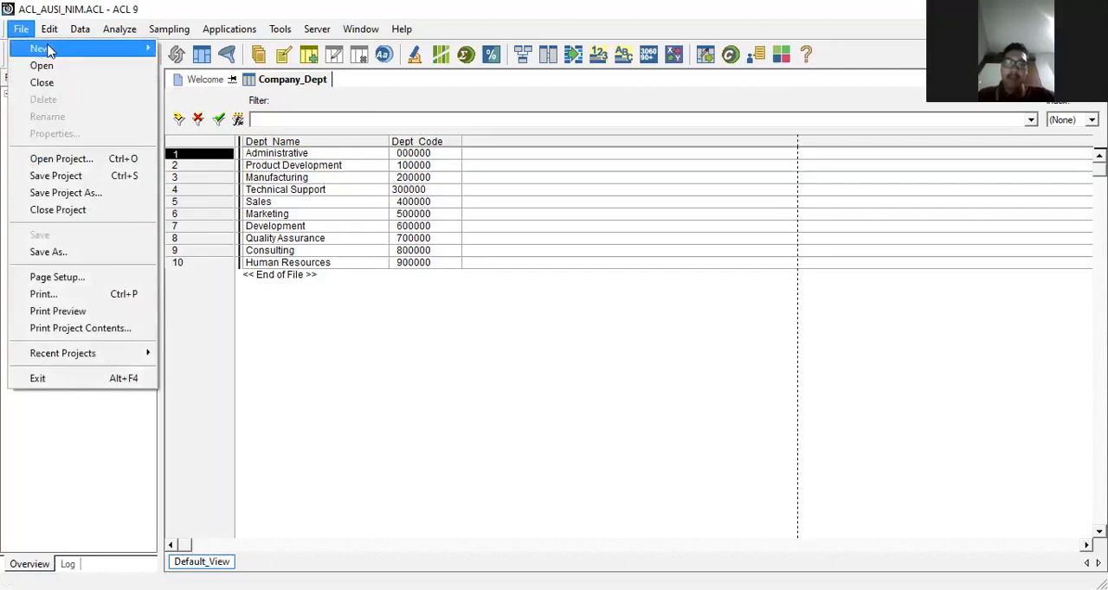
mouse_move(102, 54)
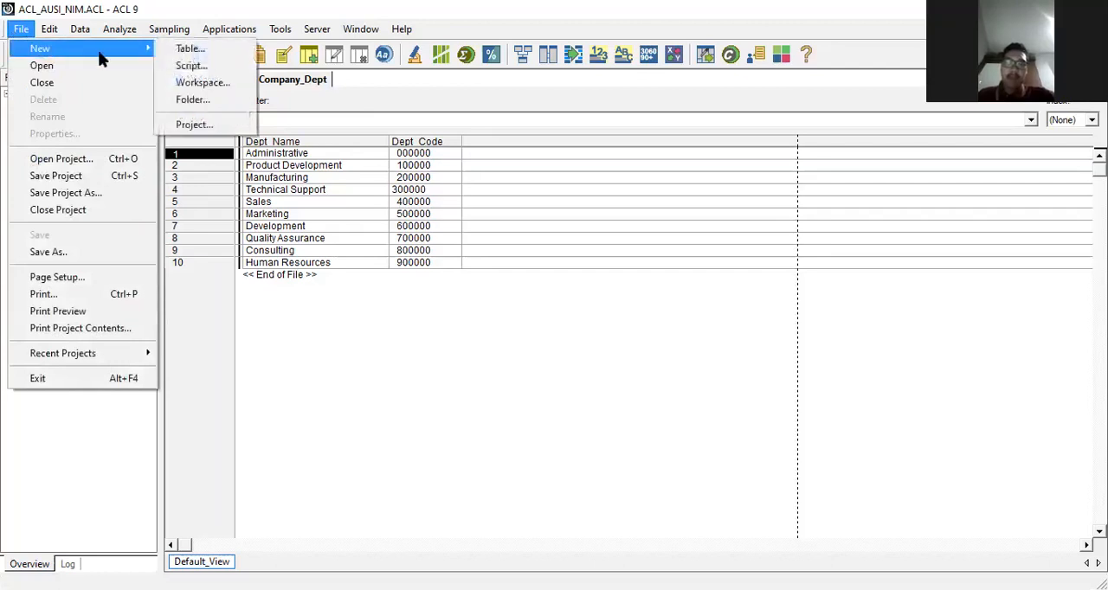
left_click(189, 50)
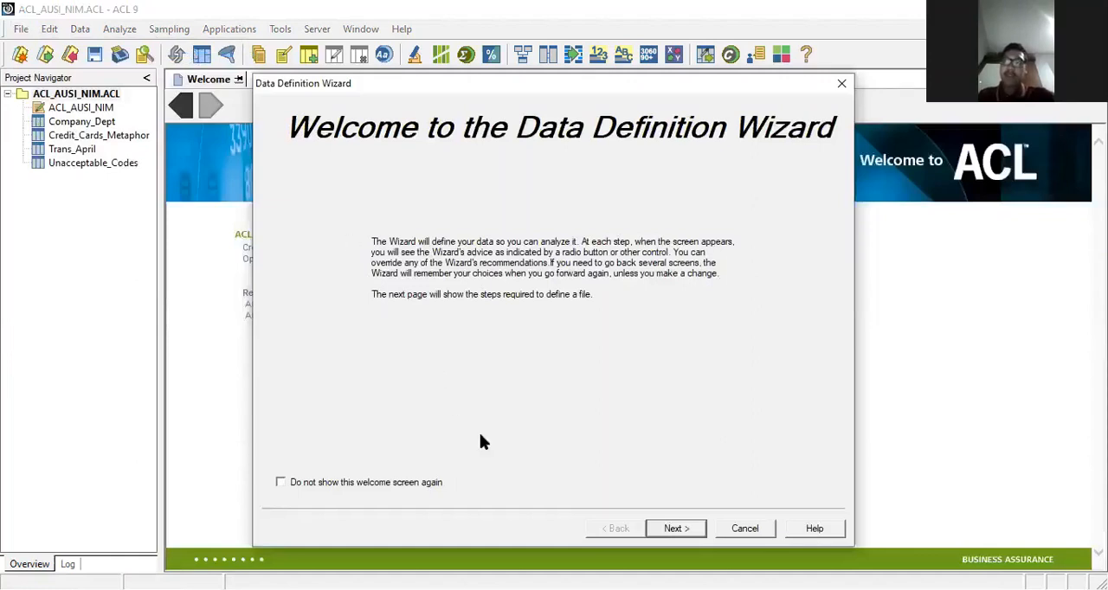
left_click(656, 531)
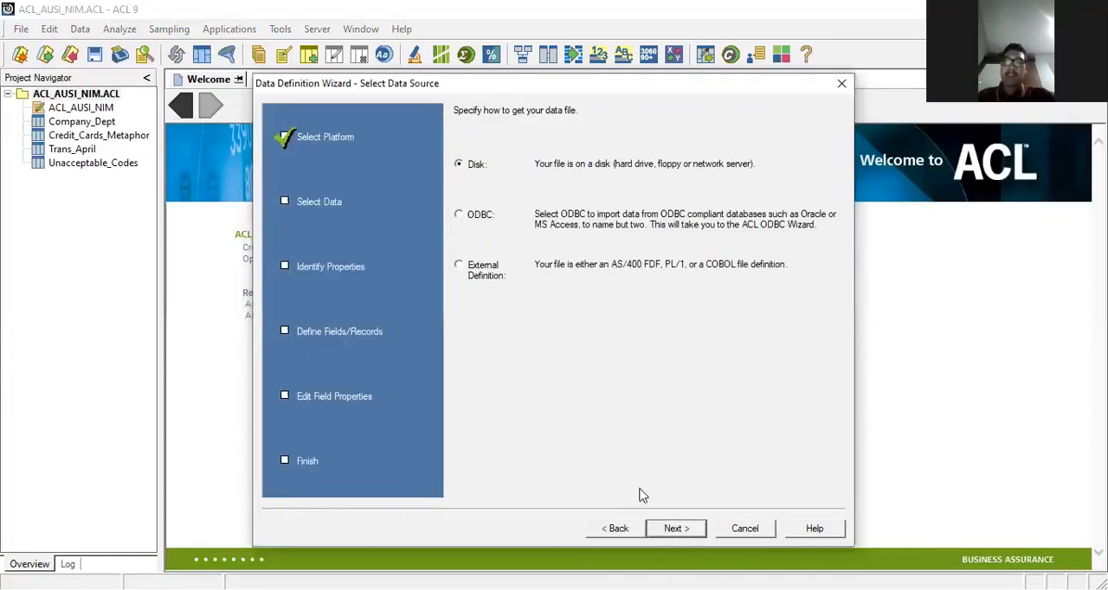
left_click(672, 530)
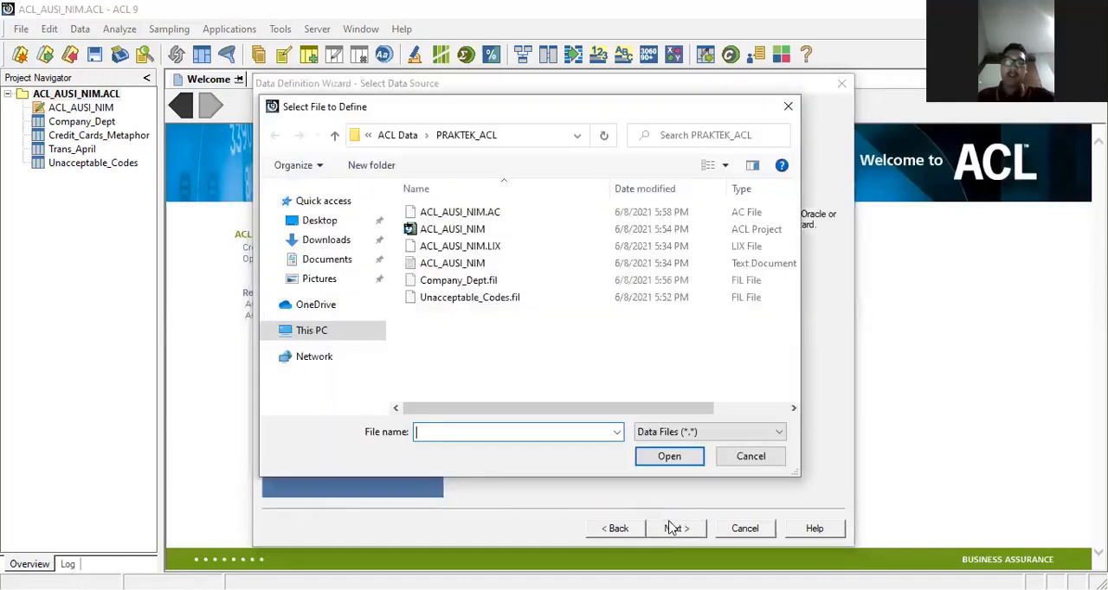
Step: Choose the Employees file from the Sample Data Files folder in ACL Data as the file to define
left_click(407, 136)
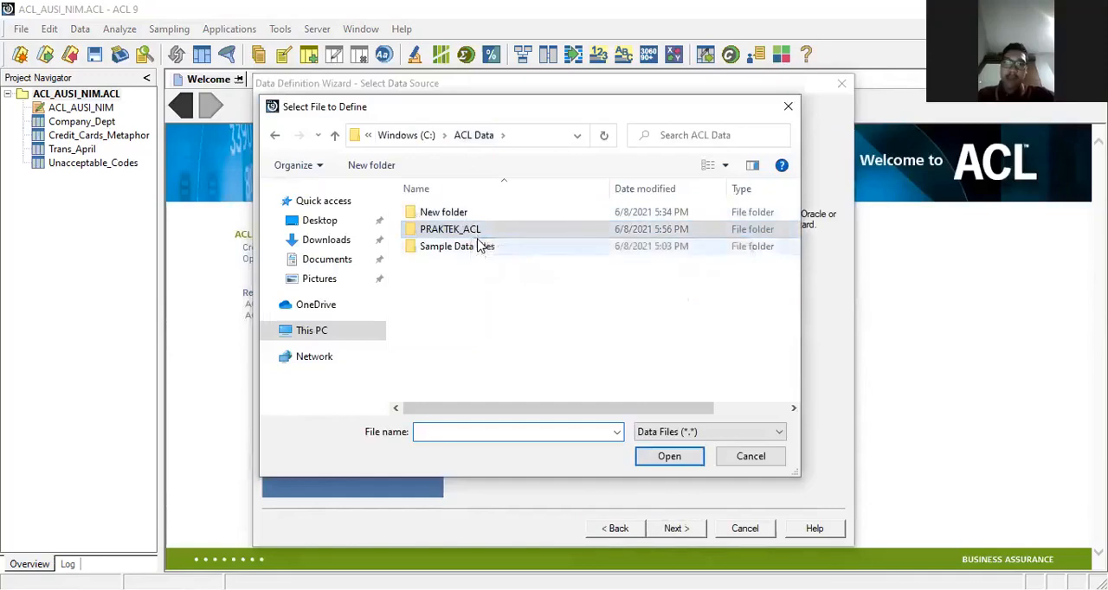
double_click(479, 245)
scroll(478, 246, "down", 2)
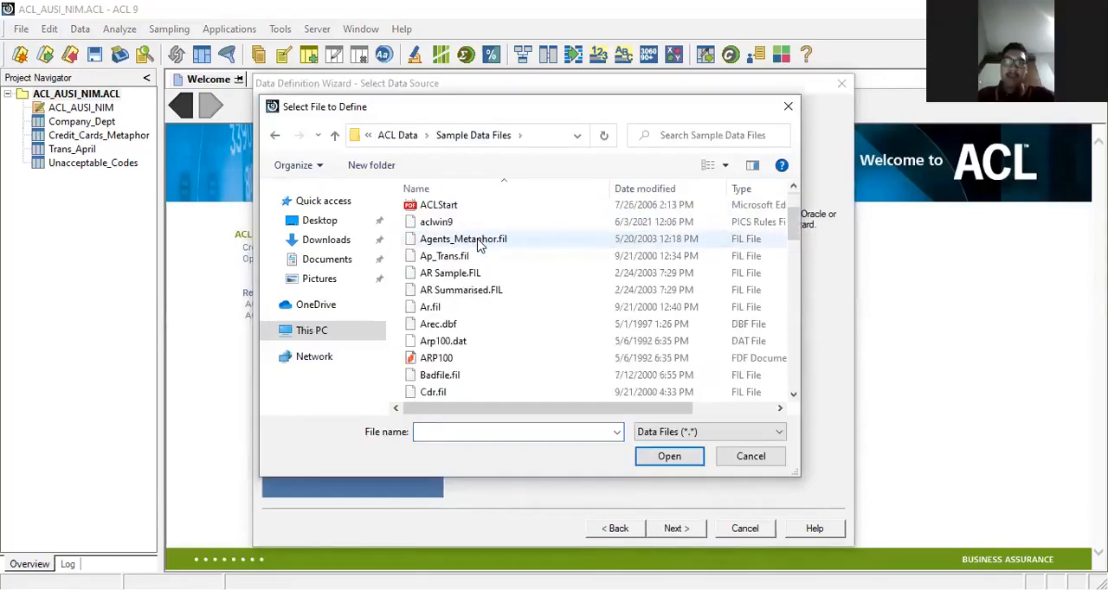
scroll(479, 245, "down", 2)
scroll(479, 245, "down", 1)
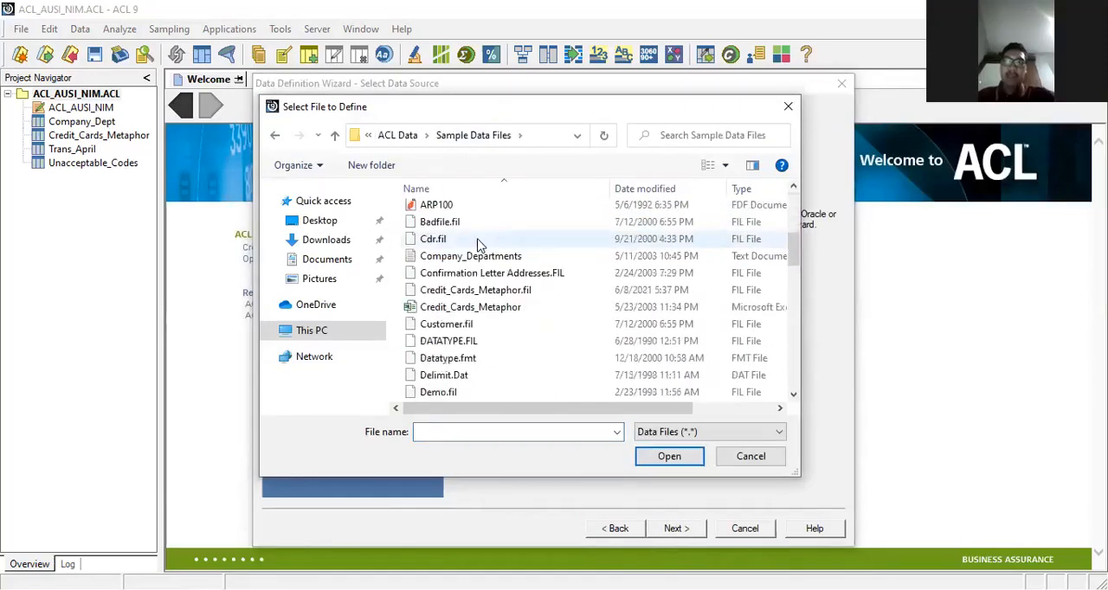
scroll(479, 245, "down", 2)
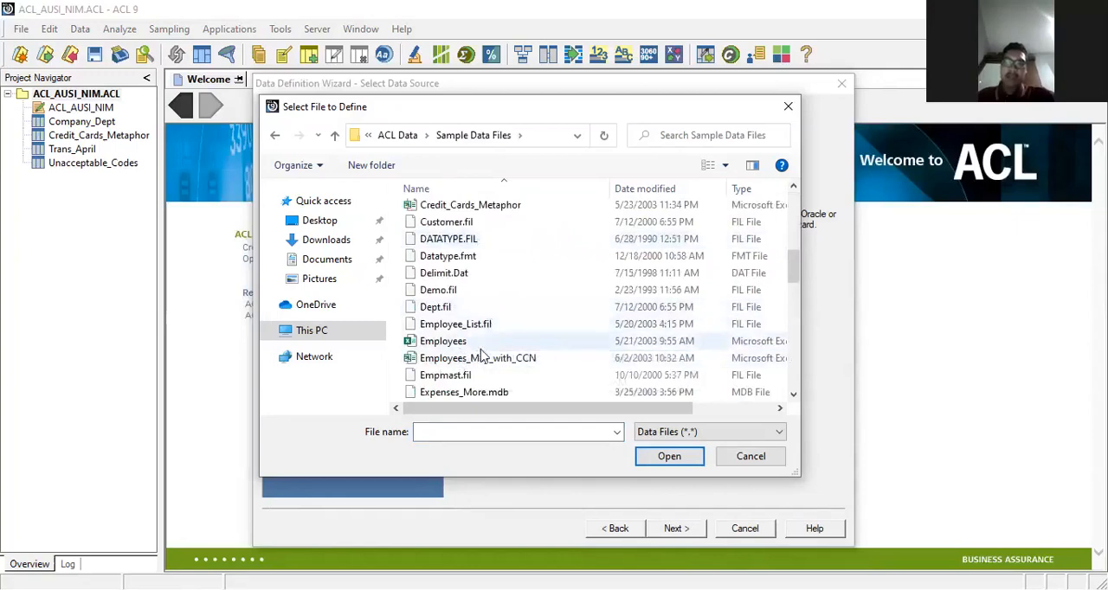
scroll(472, 376, "down", 2)
scroll(474, 379, "up", 1)
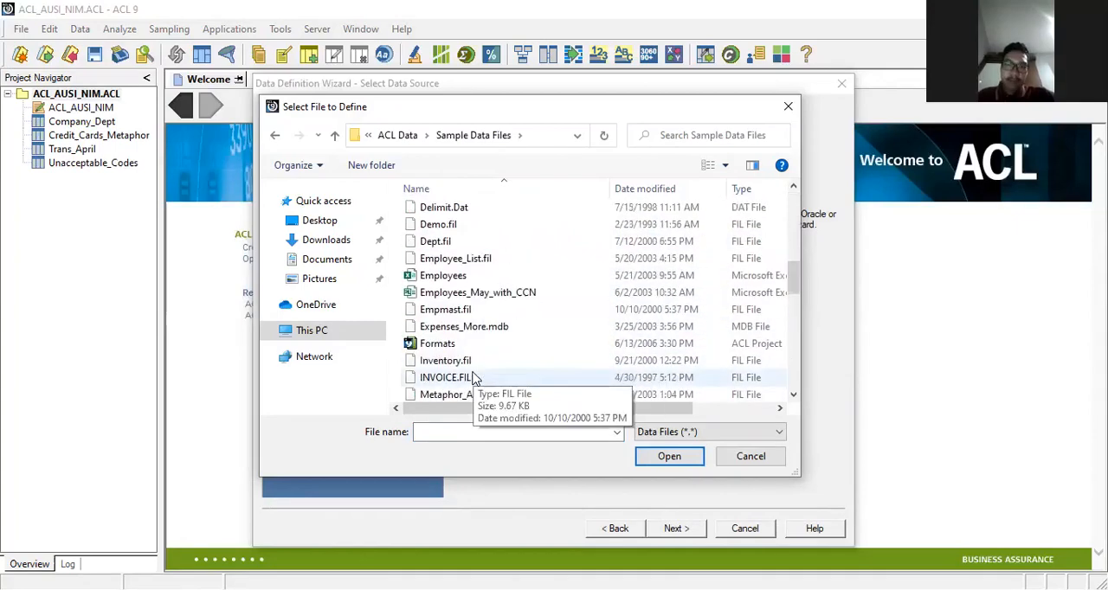
left_click(498, 277)
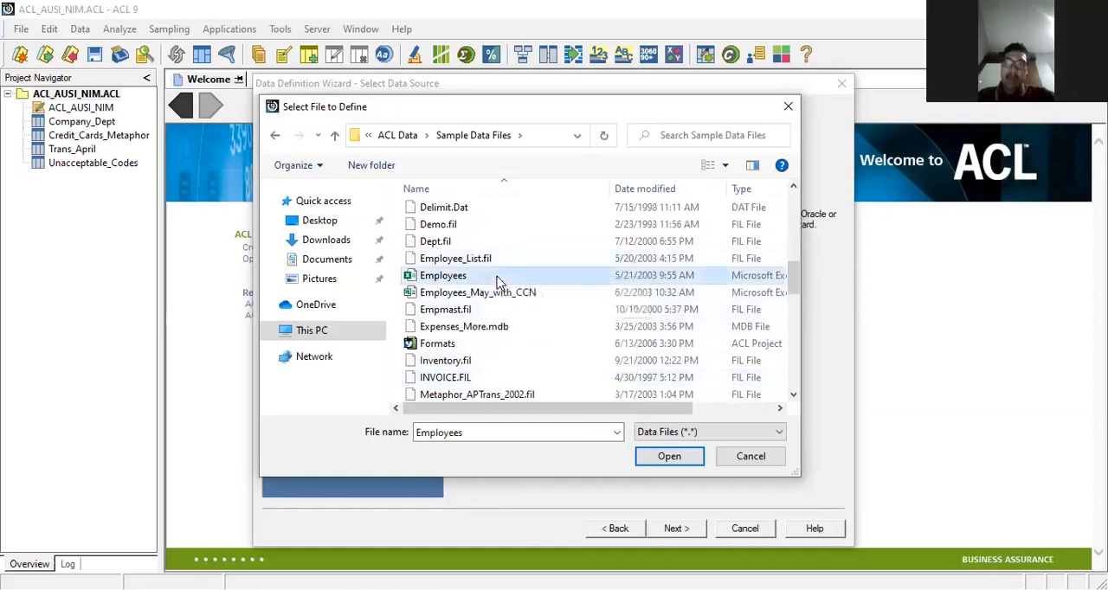
left_click(667, 463)
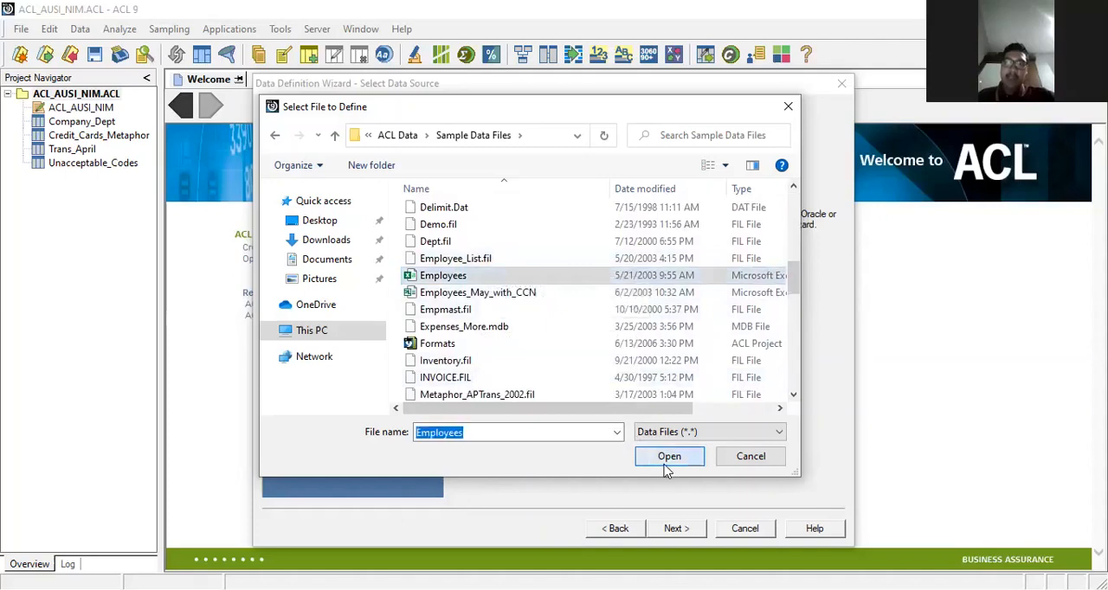
Step: Accept Delimited text file as the format and use Comma as the field separator, with the first row as field names
left_click(674, 530)
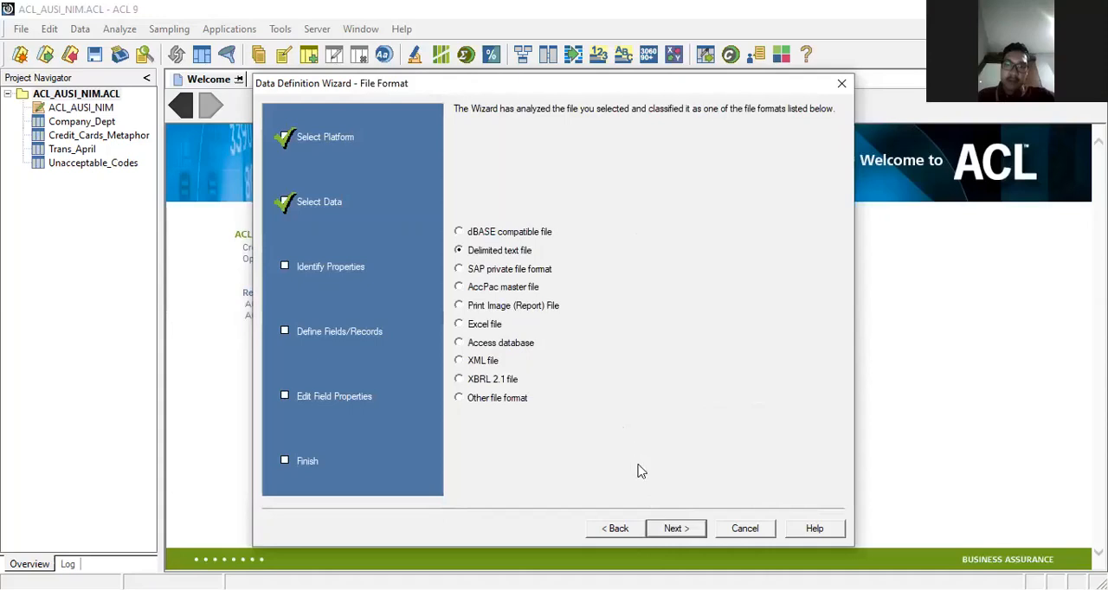
left_click(666, 529)
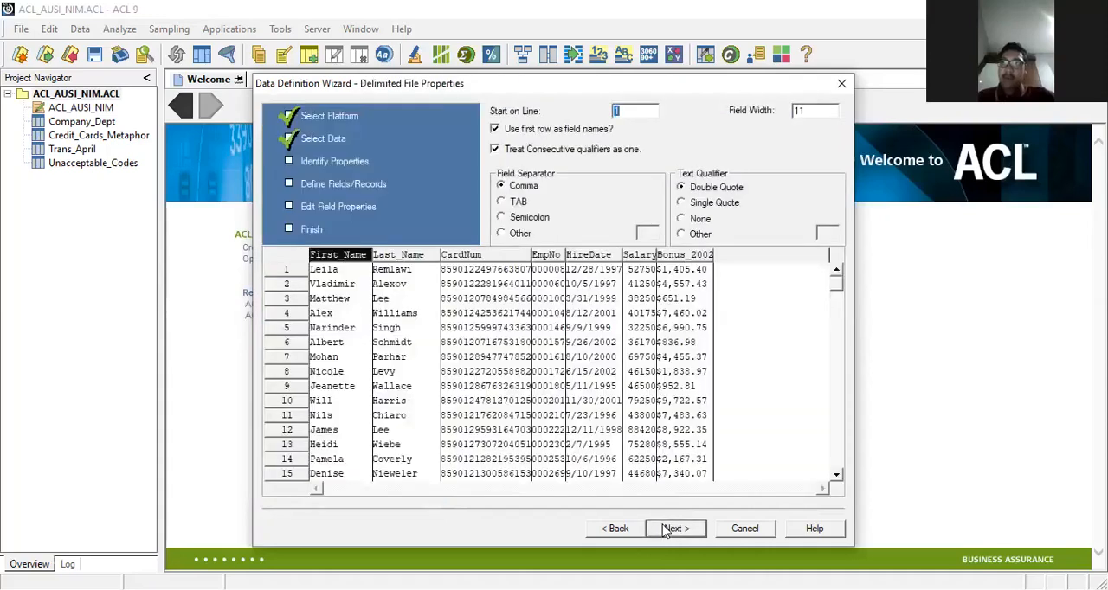
left_click(503, 187)
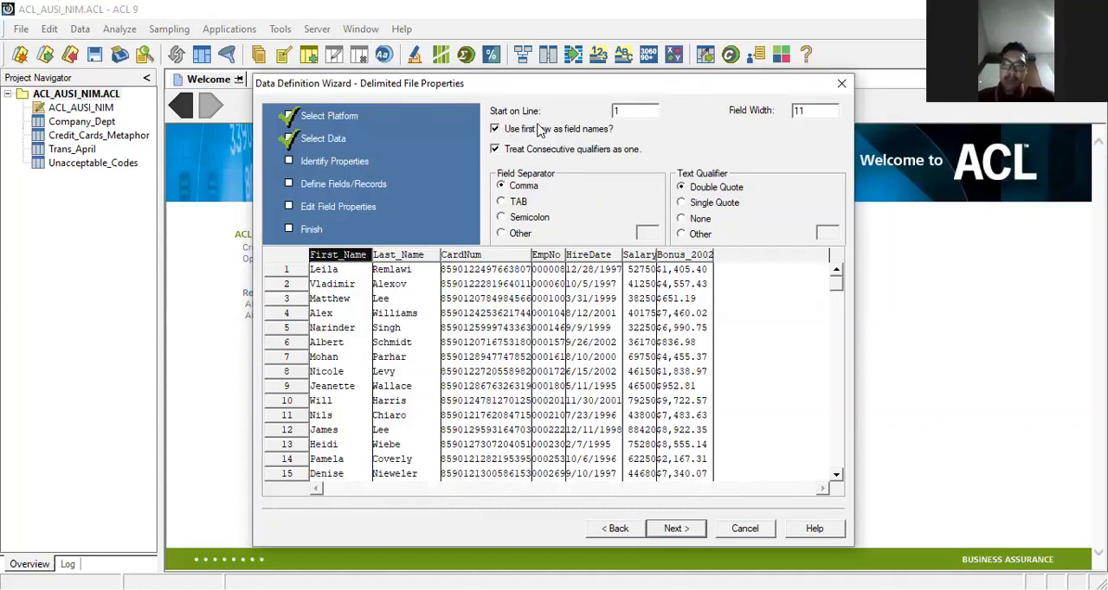
Step: Accept the delimited file properties and save the data file as Employees in the PRAKTEK_ACL folder
left_click(676, 528)
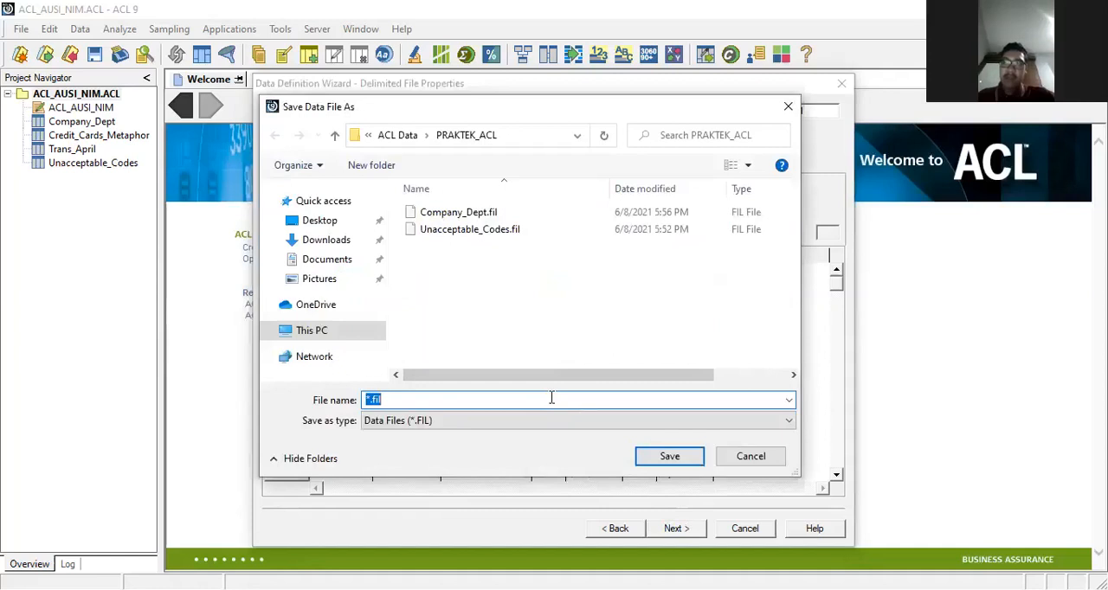
type("Employees")
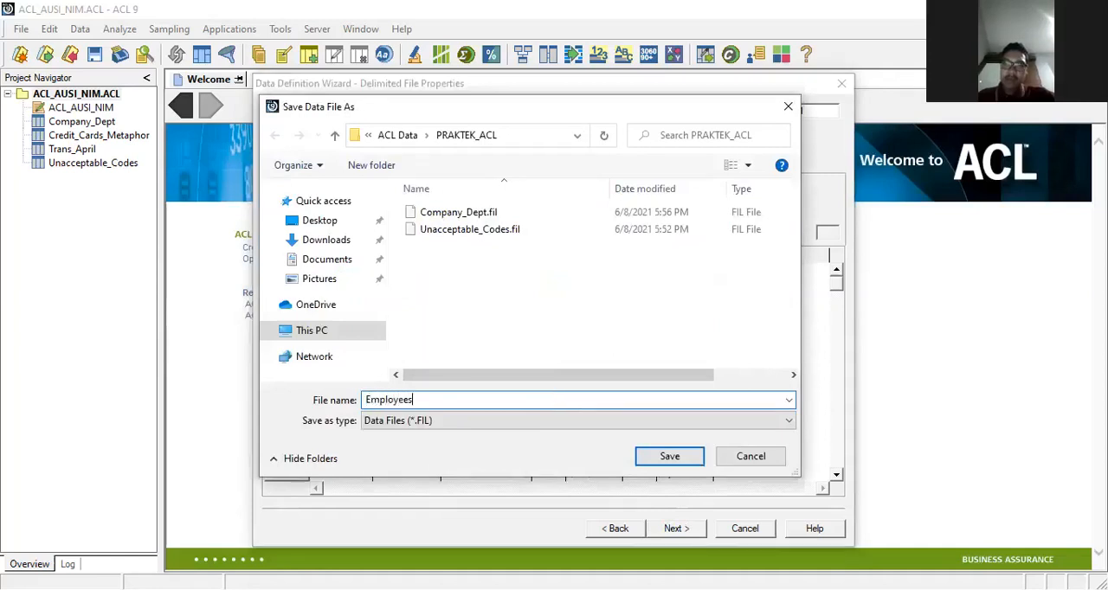
left_click(672, 457)
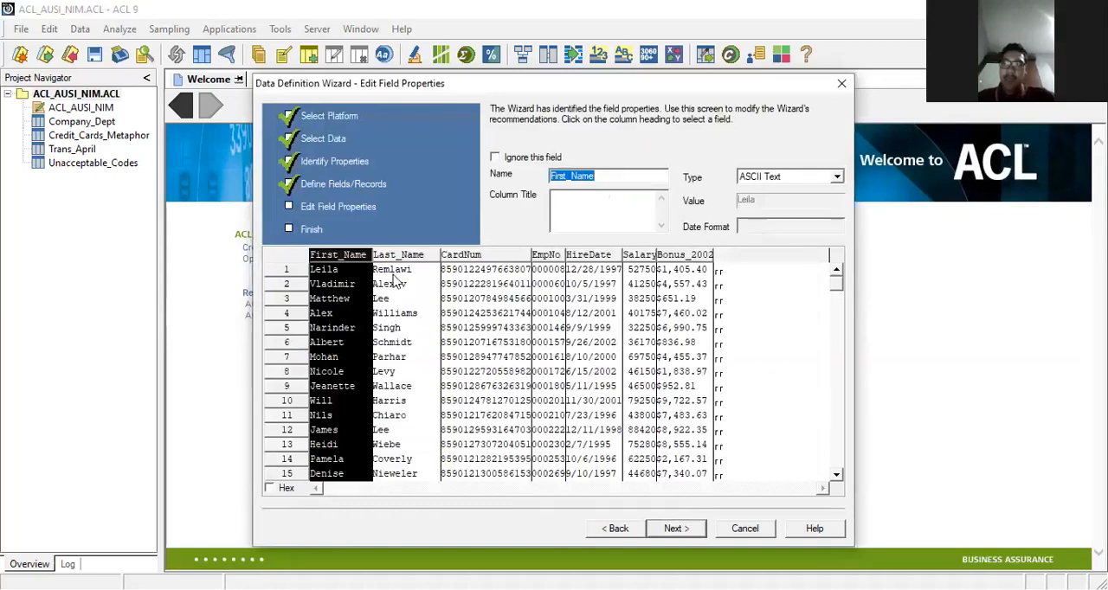
Step: Set the type of both the CardNum and EmpNo fields to ASCII Text
left_click(492, 256)
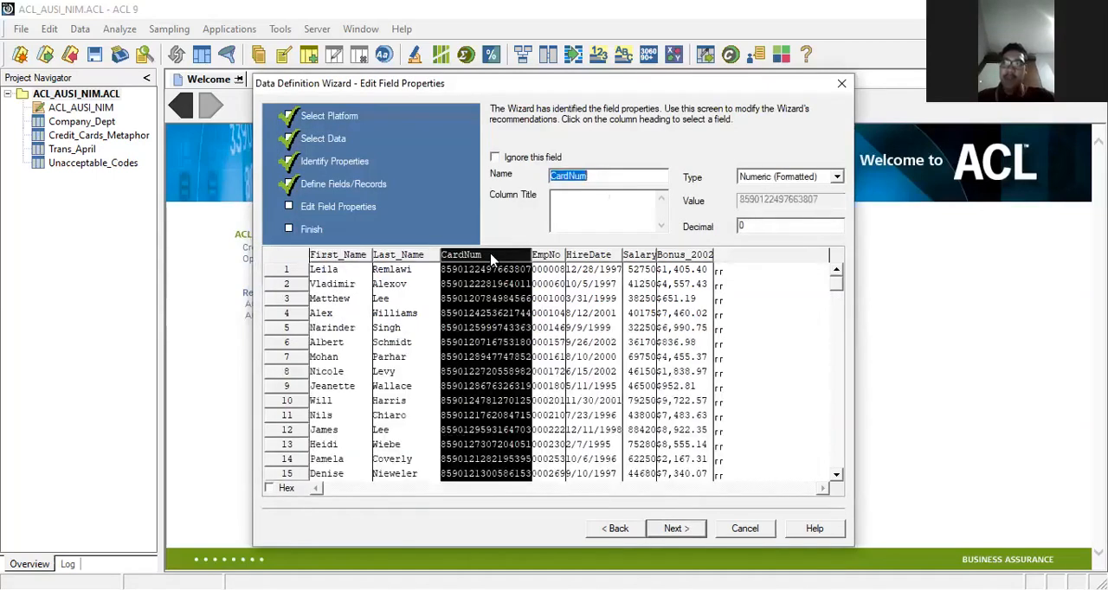
left_click(791, 176)
scroll(779, 224, "up", 5)
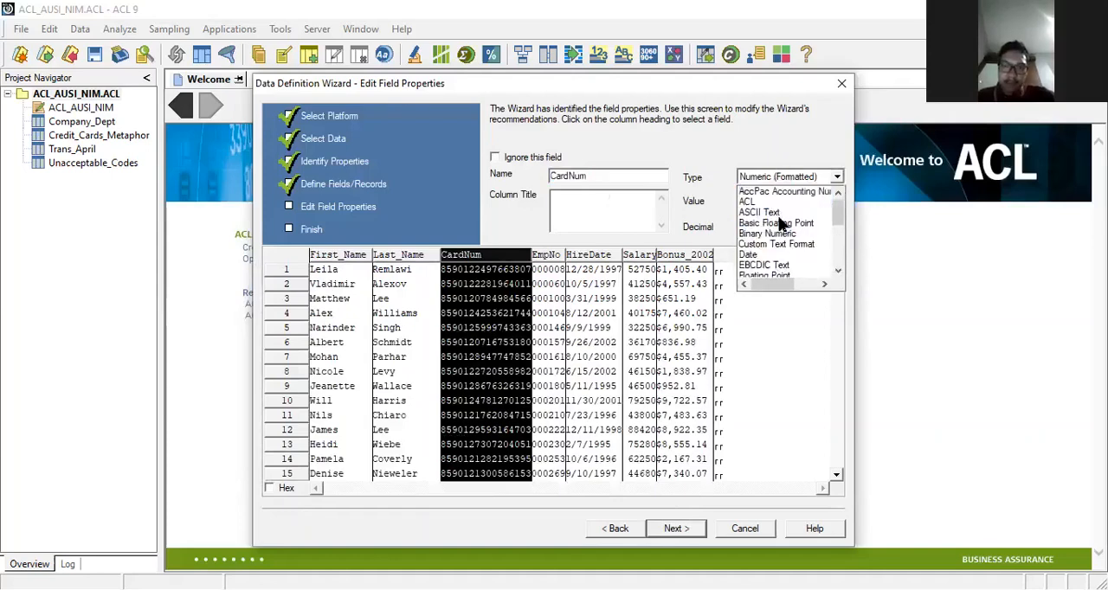
left_click(768, 212)
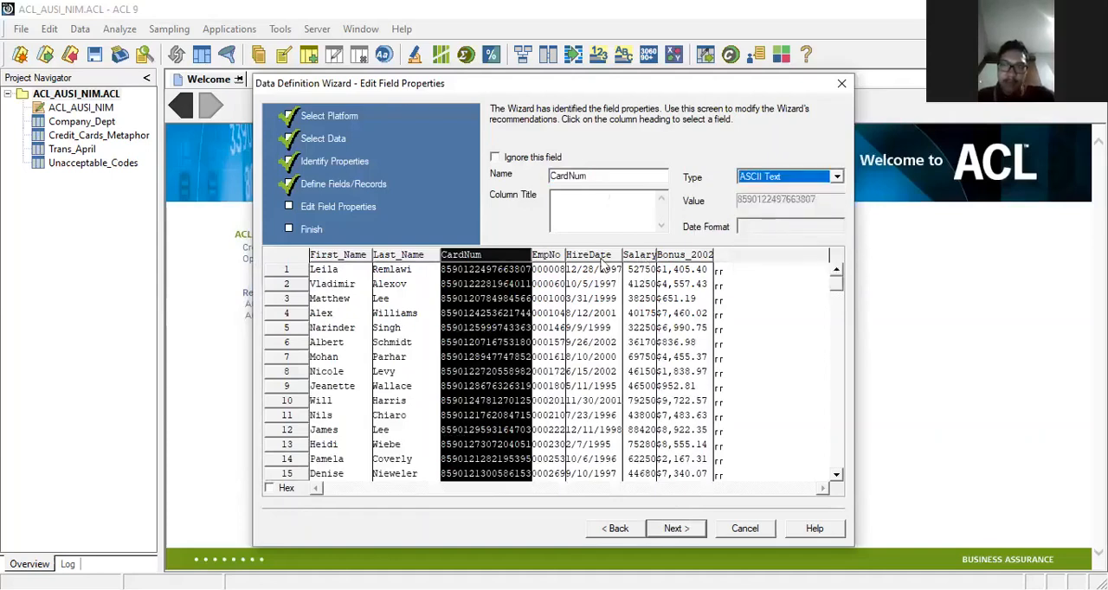
left_click(543, 256)
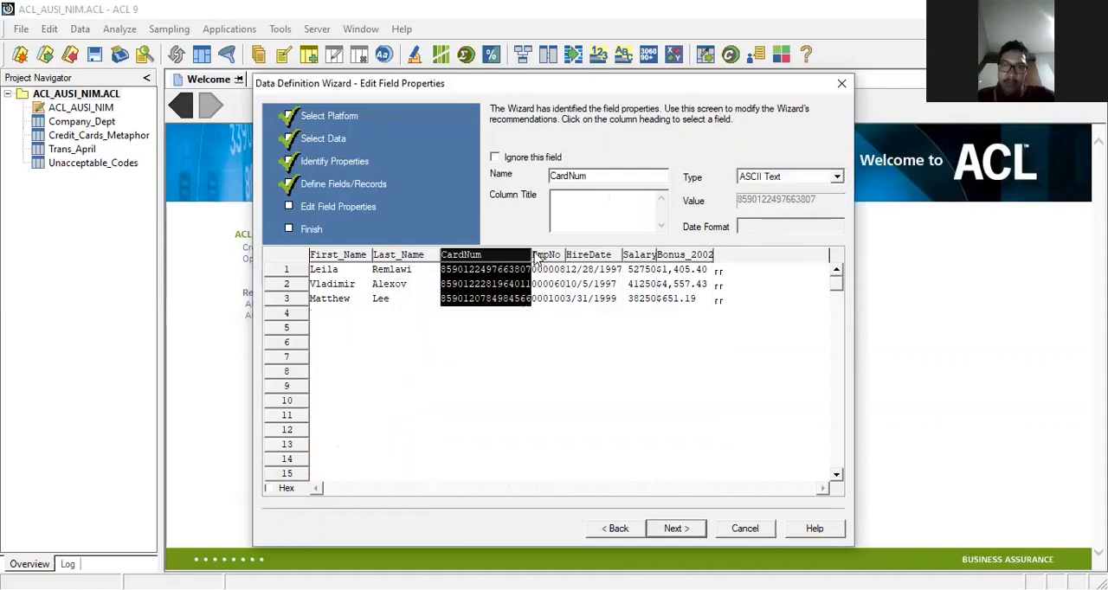
left_click(790, 176)
scroll(773, 235, "up", 5)
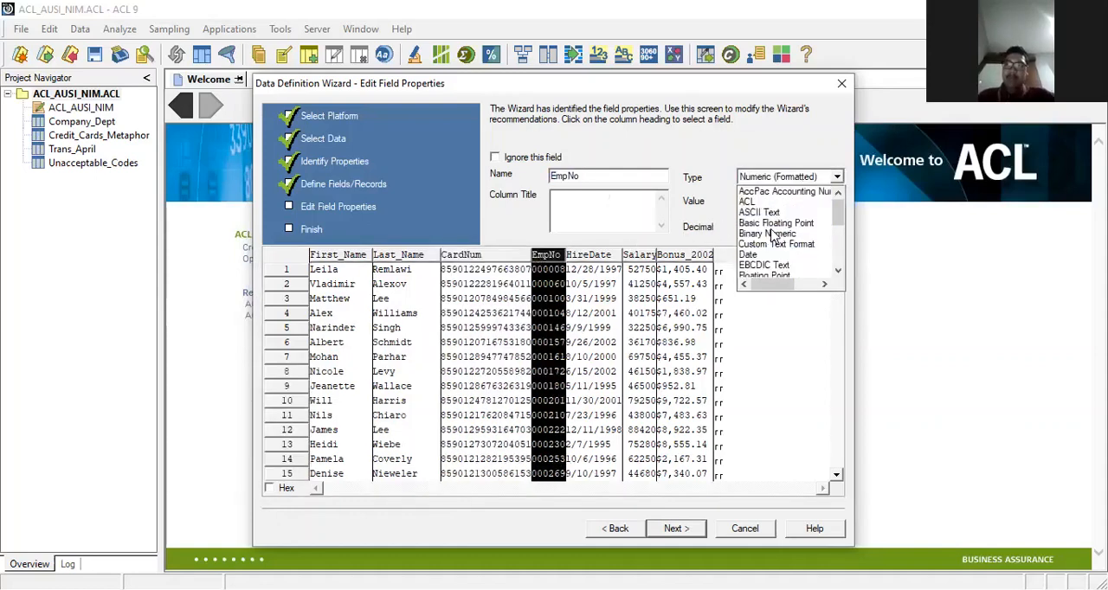
left_click(771, 213)
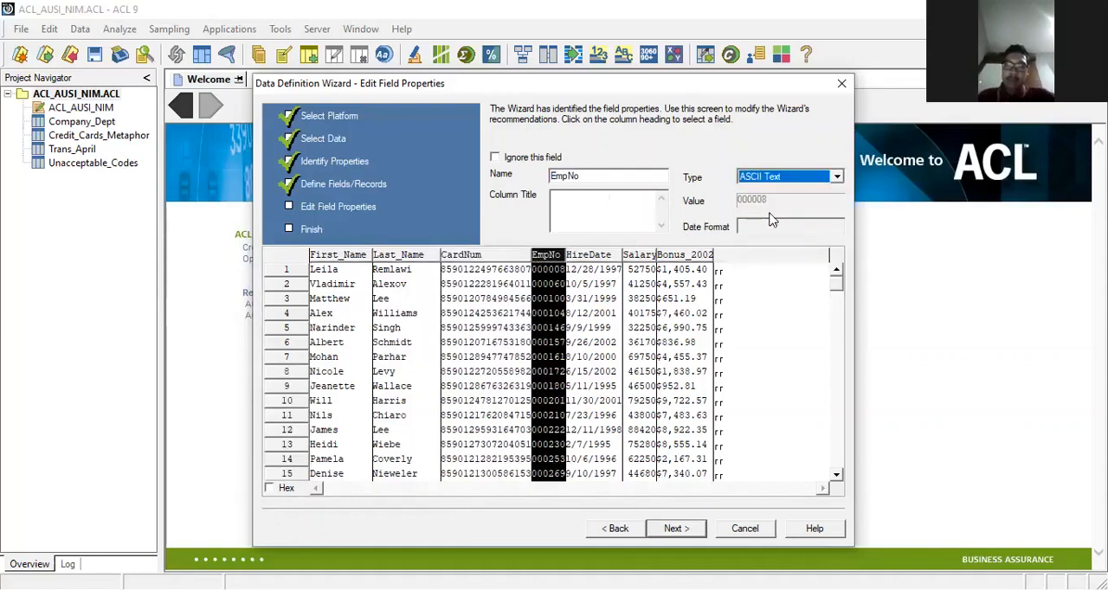
Step: Set the type of the HireDate field to Date
left_click(598, 256)
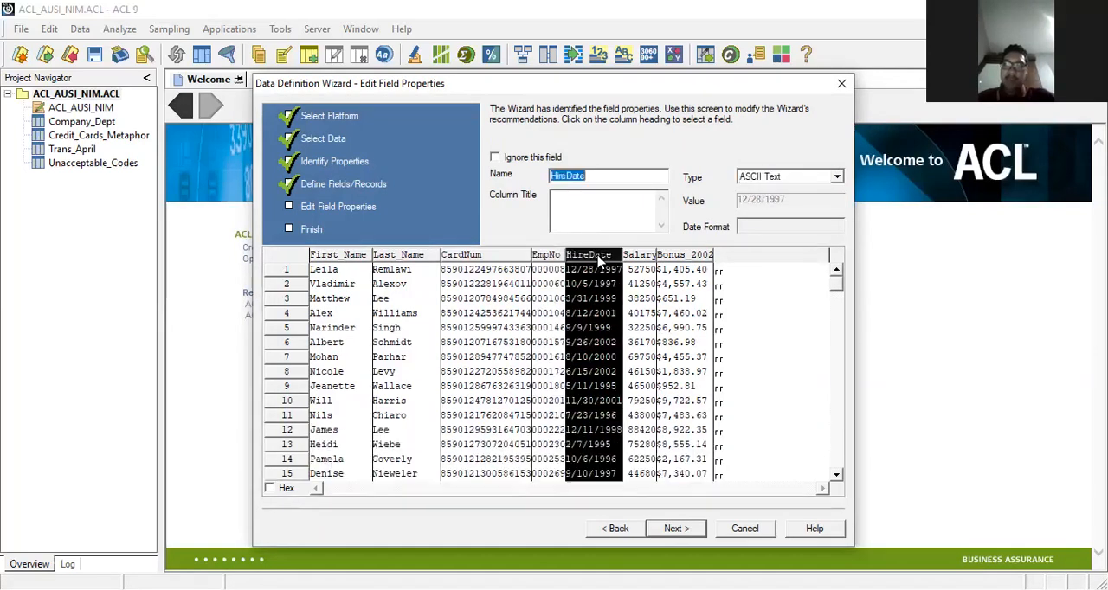
left_click(794, 176)
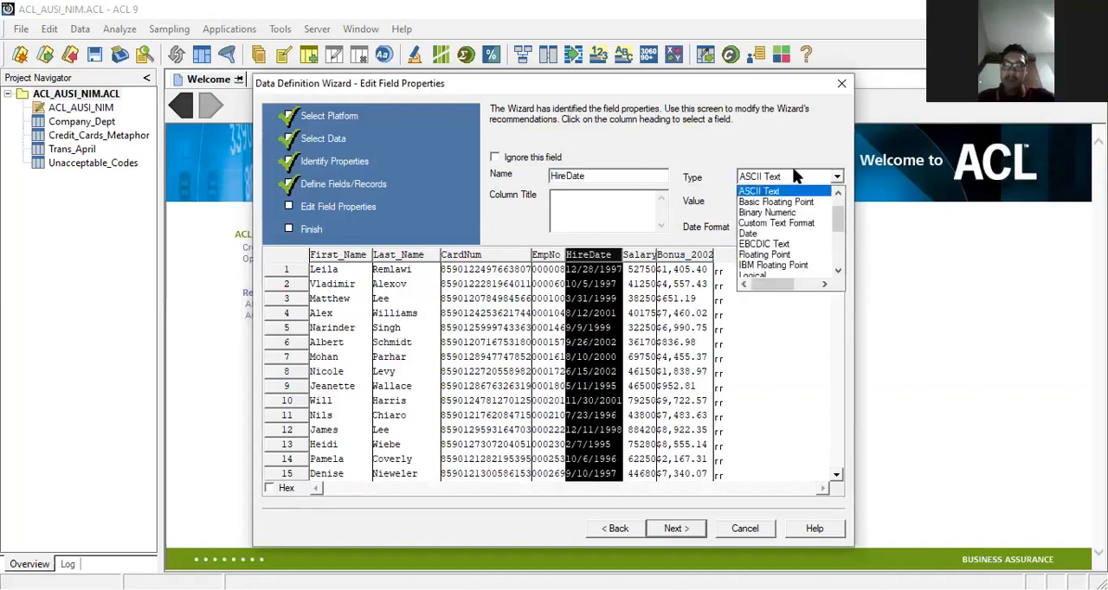
left_click(761, 233)
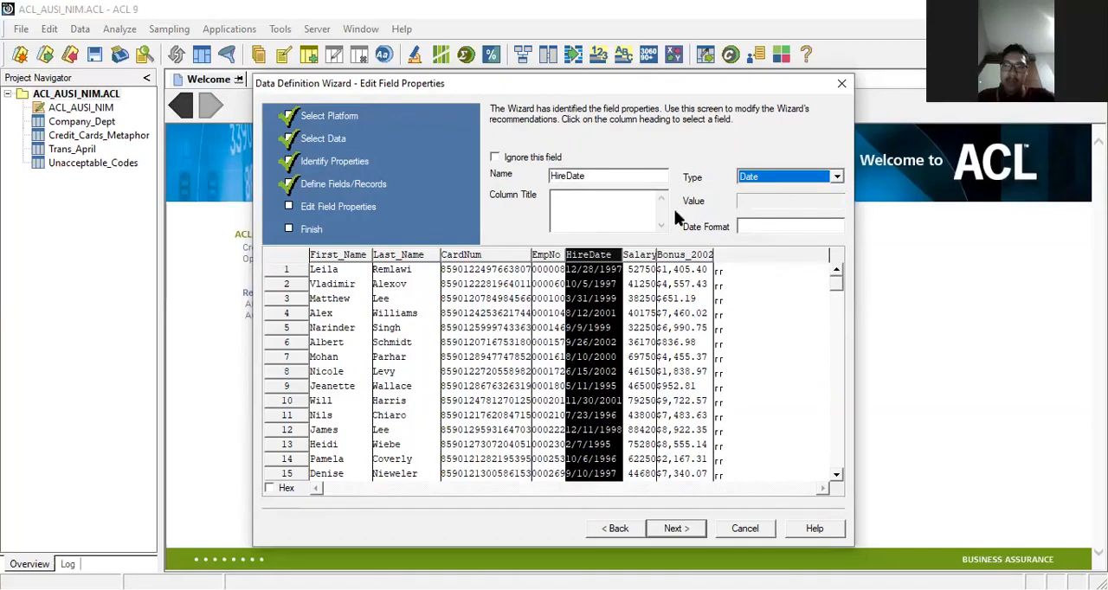
Step: Keep the Salary field as defined and set the type of the Bonus_2002 field to Numeric (Formatted)
left_click(639, 255)
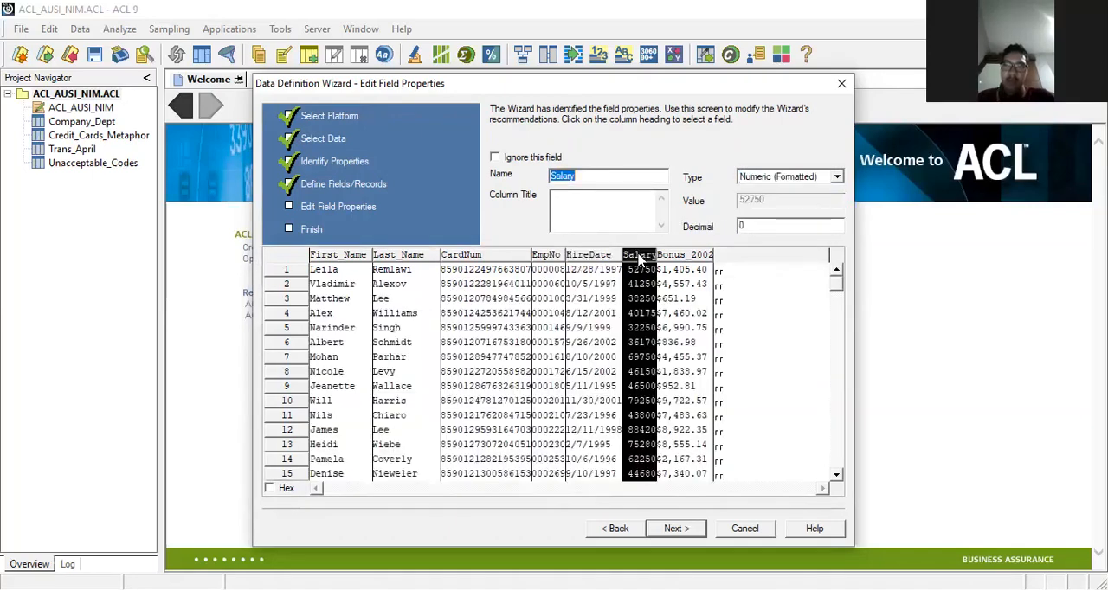
left_click(685, 257)
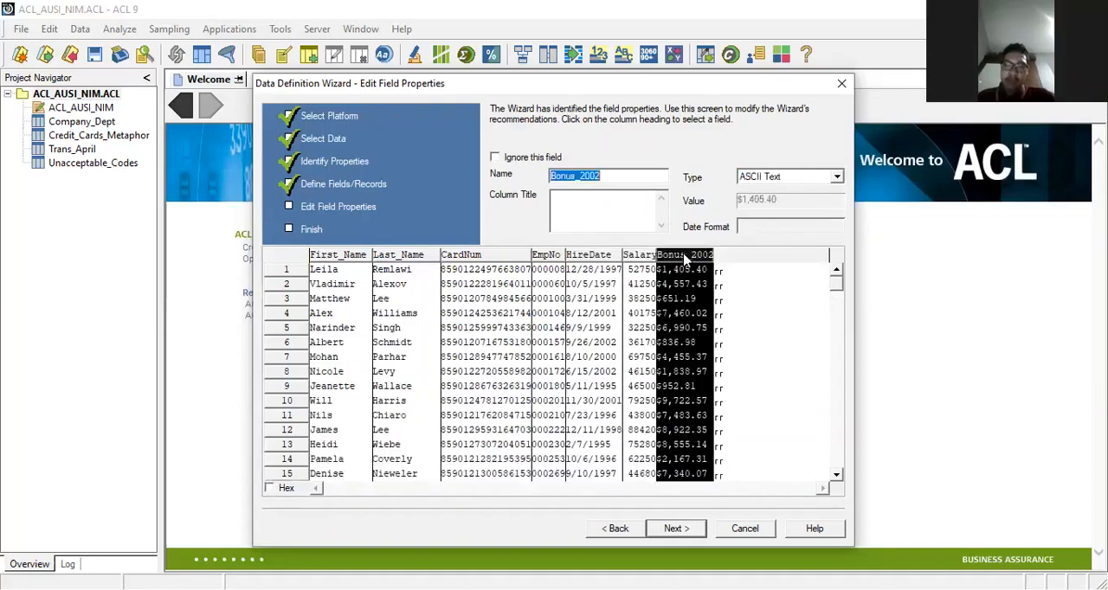
left_click(774, 179)
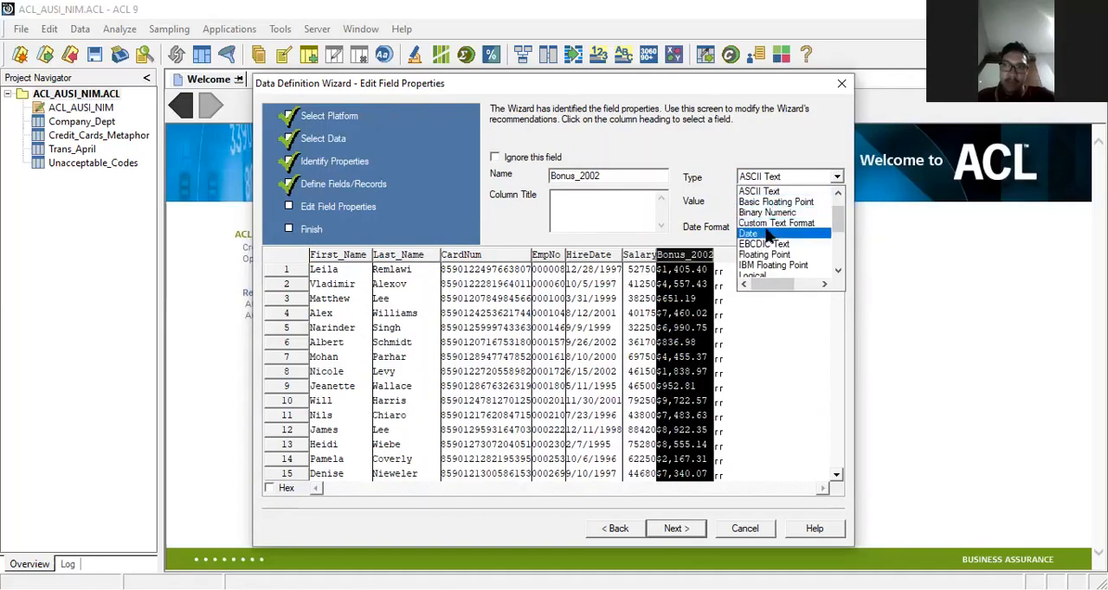
scroll(766, 236, "down", 3)
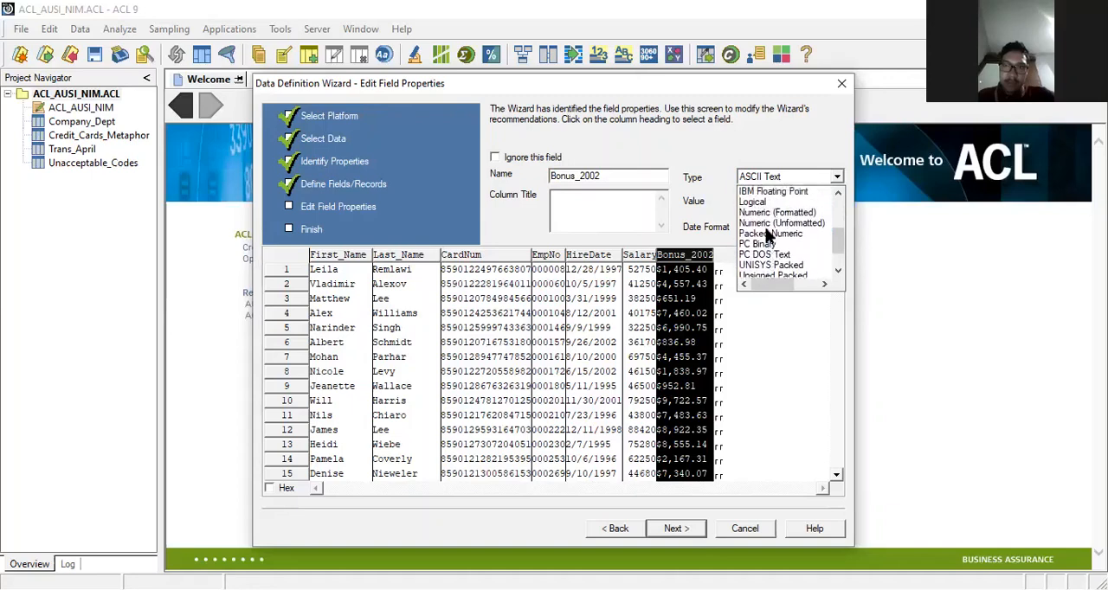
left_click(770, 213)
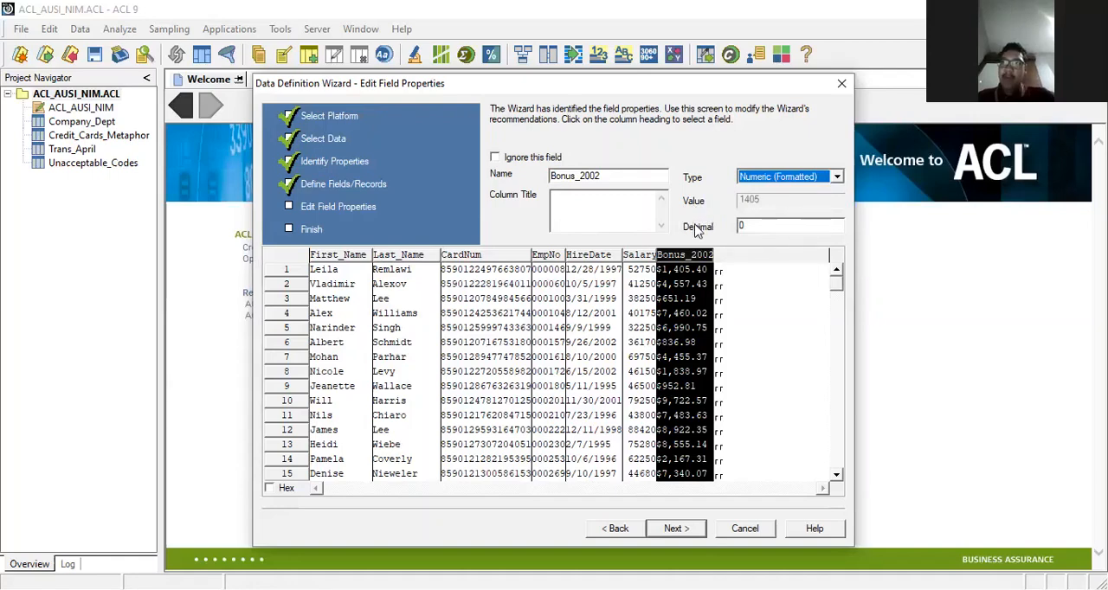
Step: Check the definitions of the Salary, Bonus_2002, HireDate, EmpNo and CardNum fields, then finish the import and save the table as Employees
left_click(632, 261)
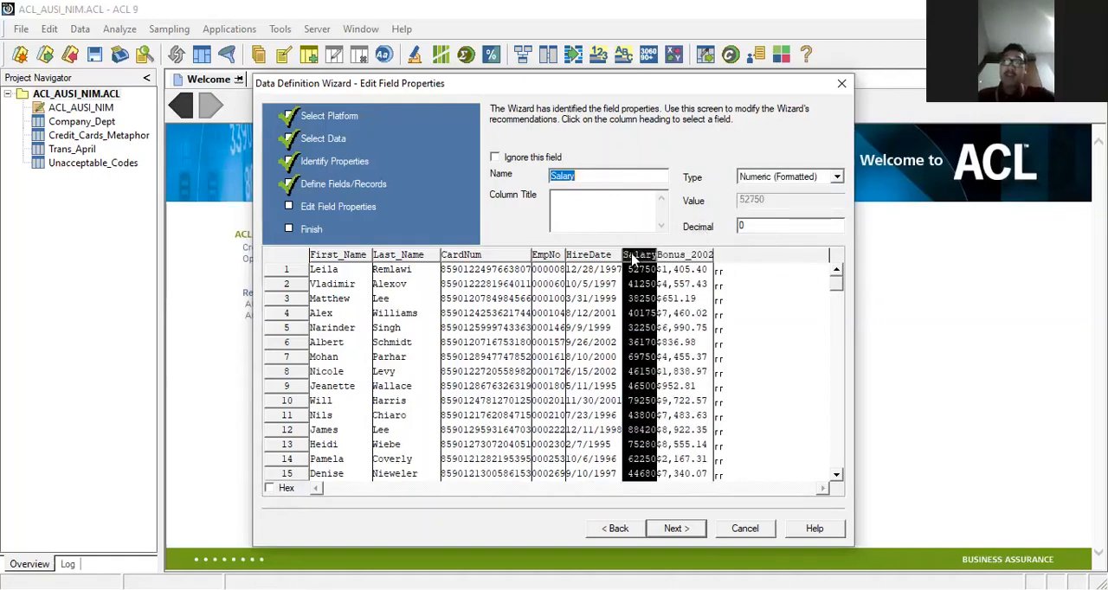
left_click(681, 255)
left_click(588, 255)
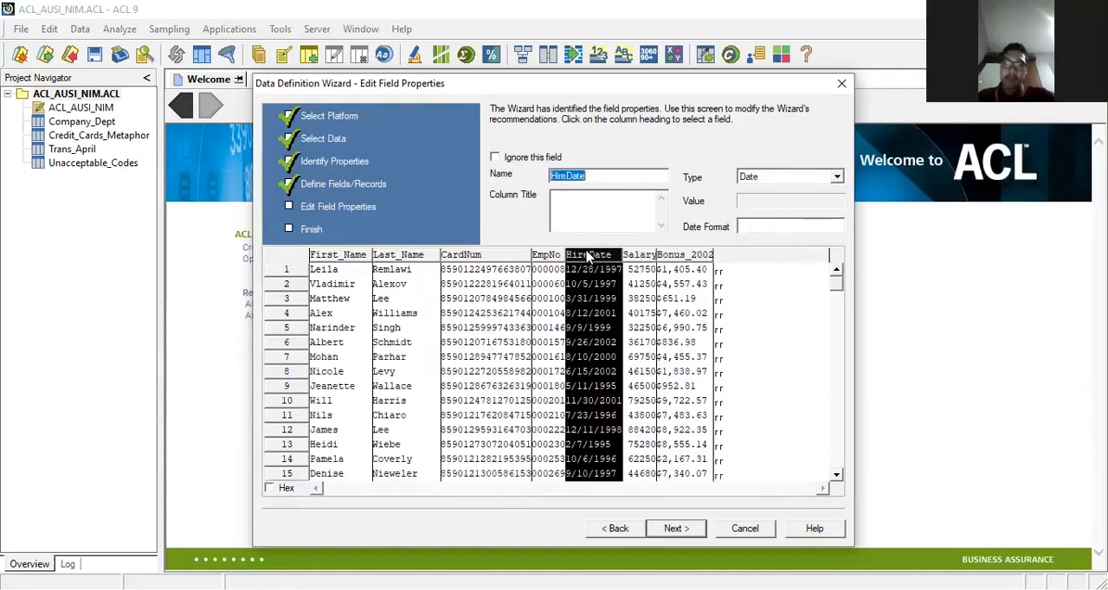
left_click(549, 256)
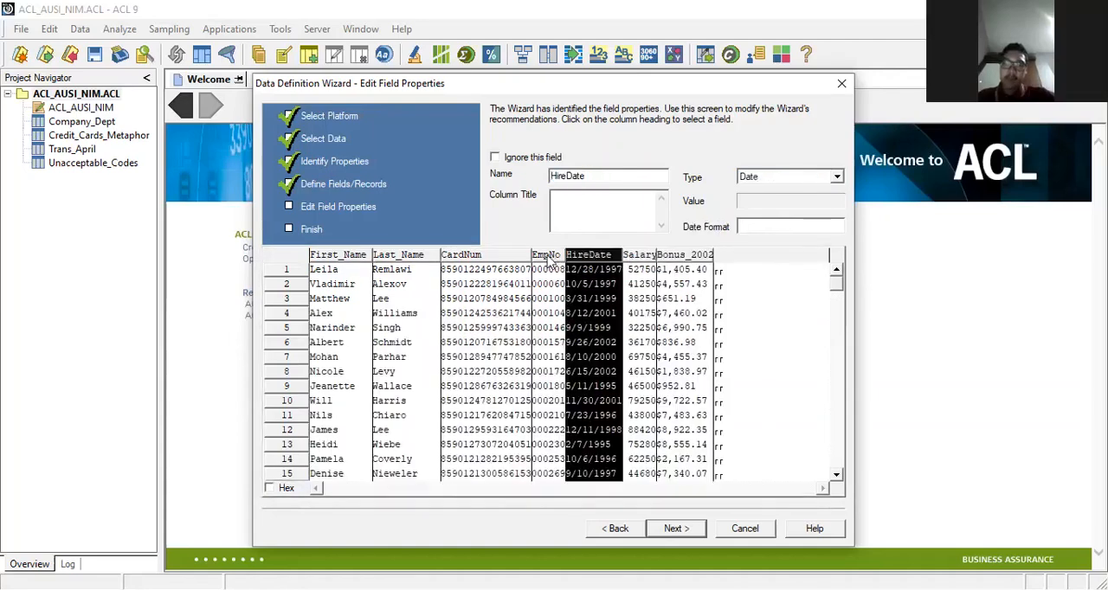
left_click(486, 267)
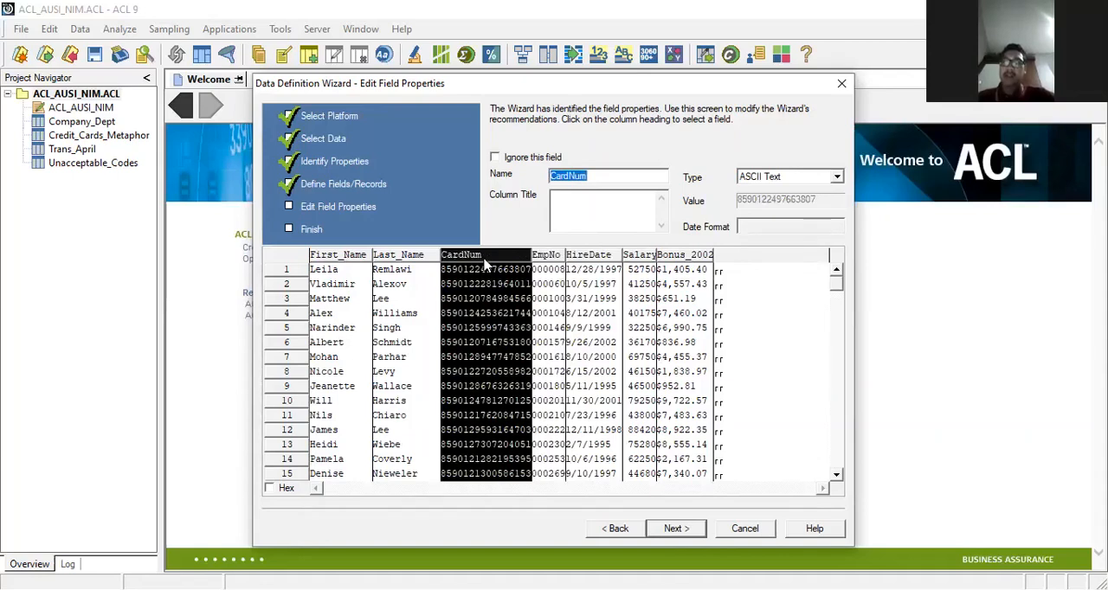
left_click(671, 530)
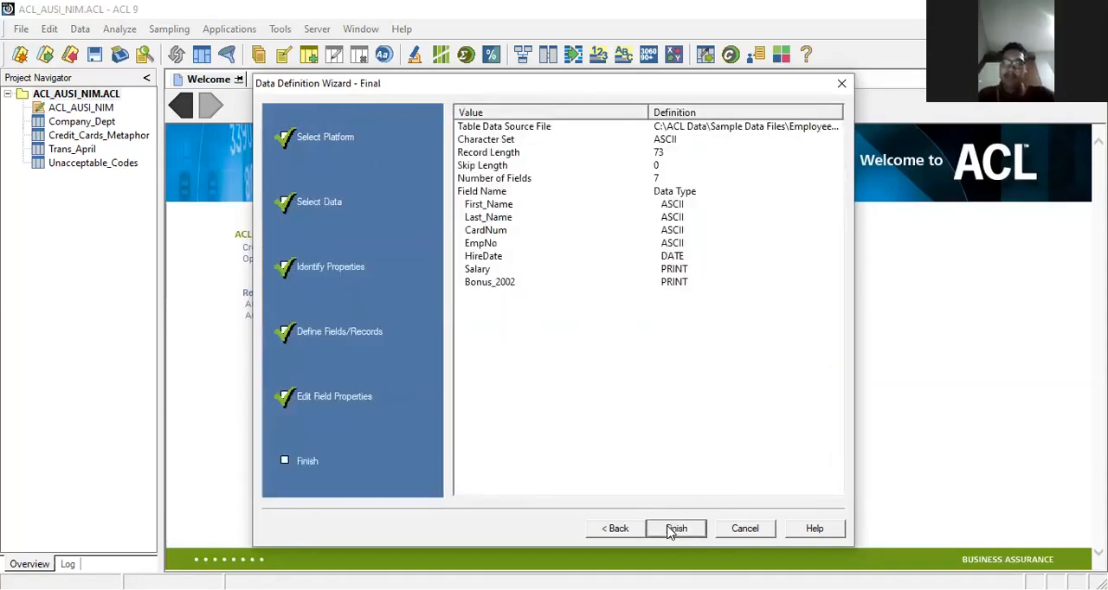
left_click(673, 529)
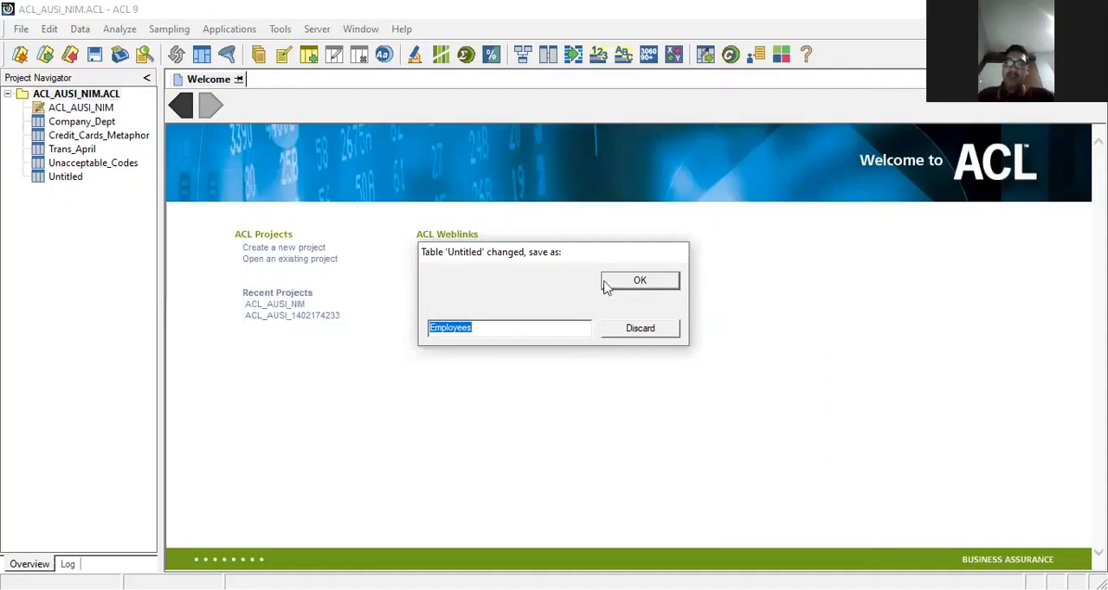
left_click(639, 279)
left_click(638, 278)
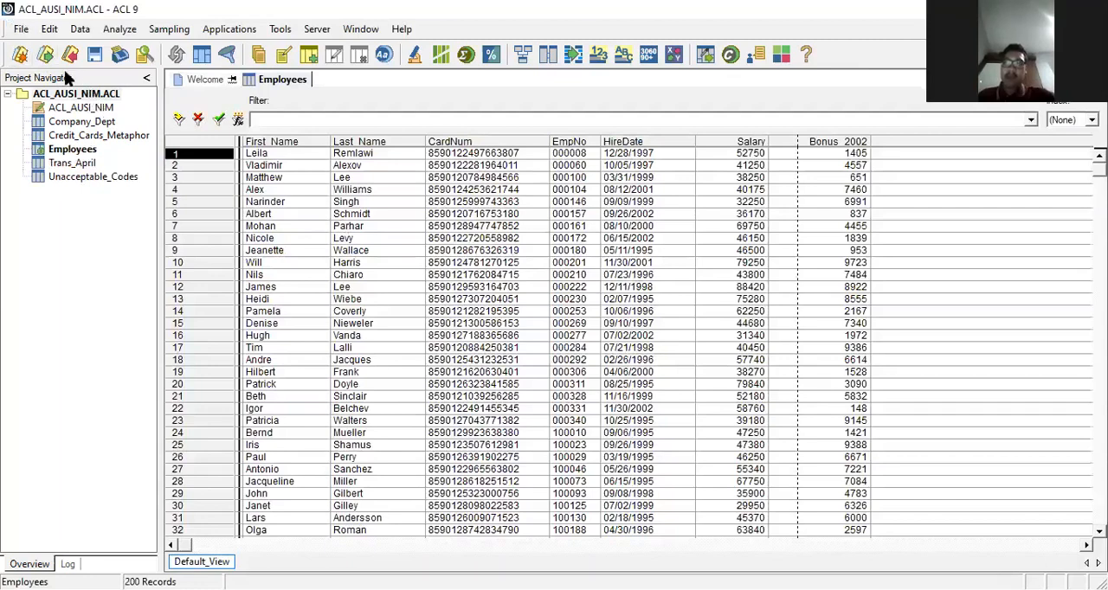
Step: Start a new table definition with Acceptable_Codes.mdb from the Sample Data Files folder as the data source
left_click(20, 31)
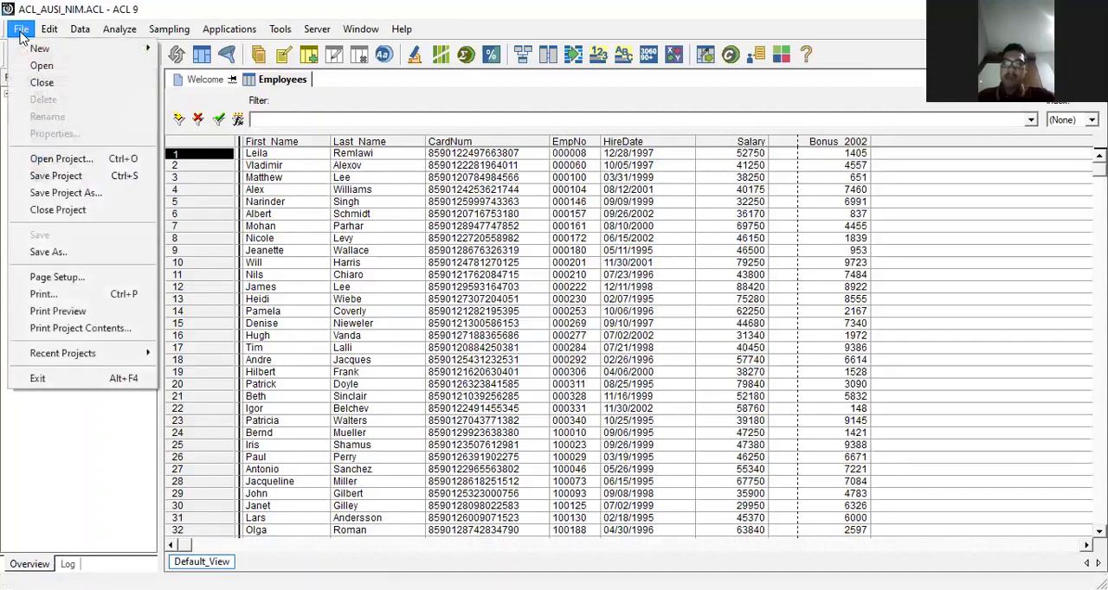
mouse_move(38, 52)
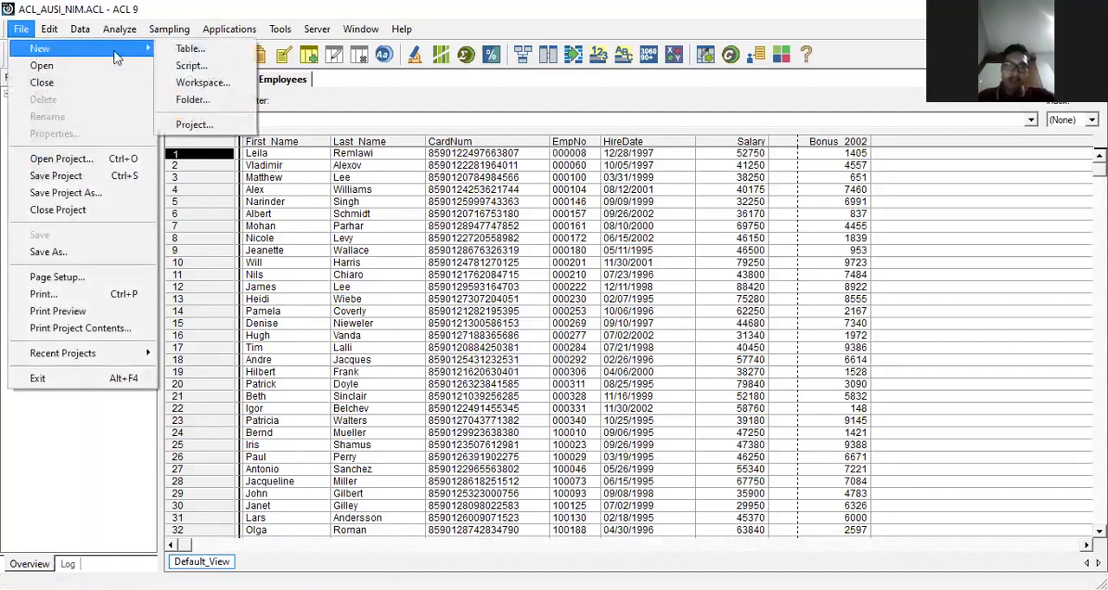
left_click(187, 50)
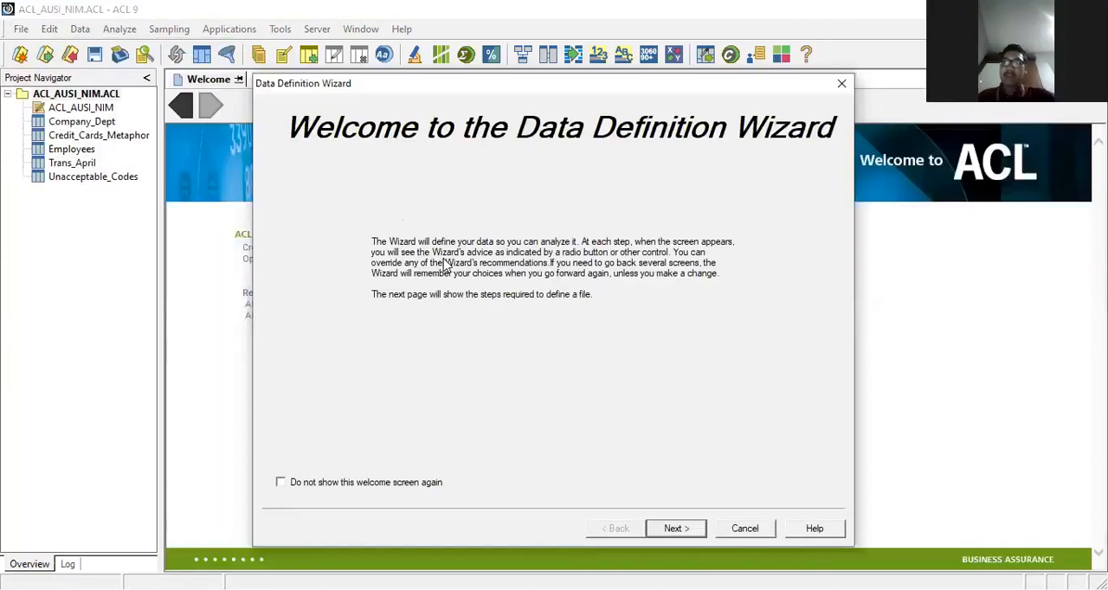
left_click(661, 529)
left_click(666, 531)
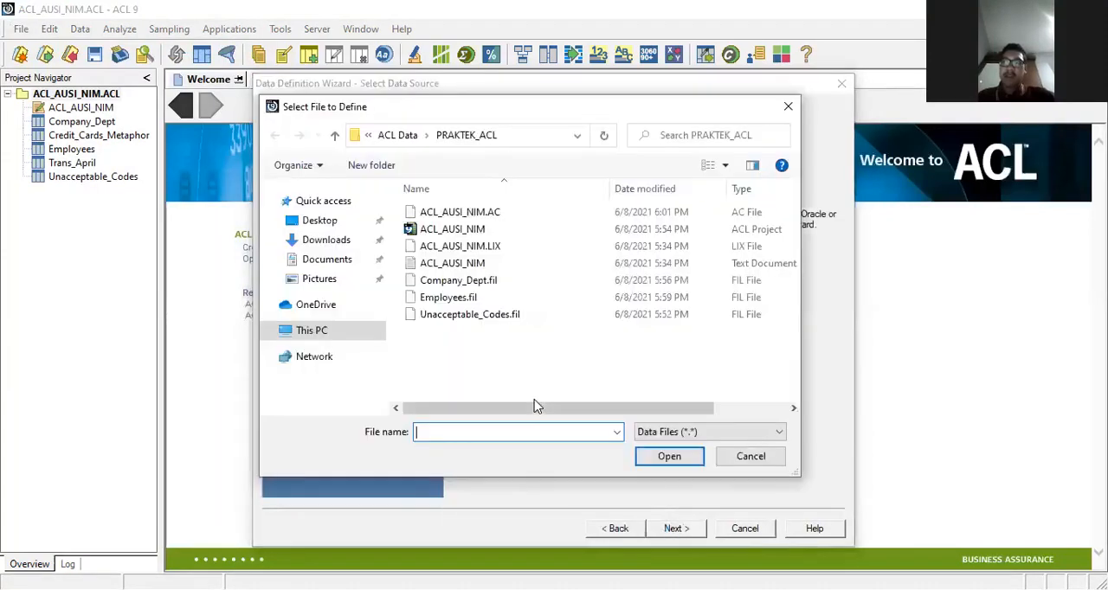
left_click(392, 137)
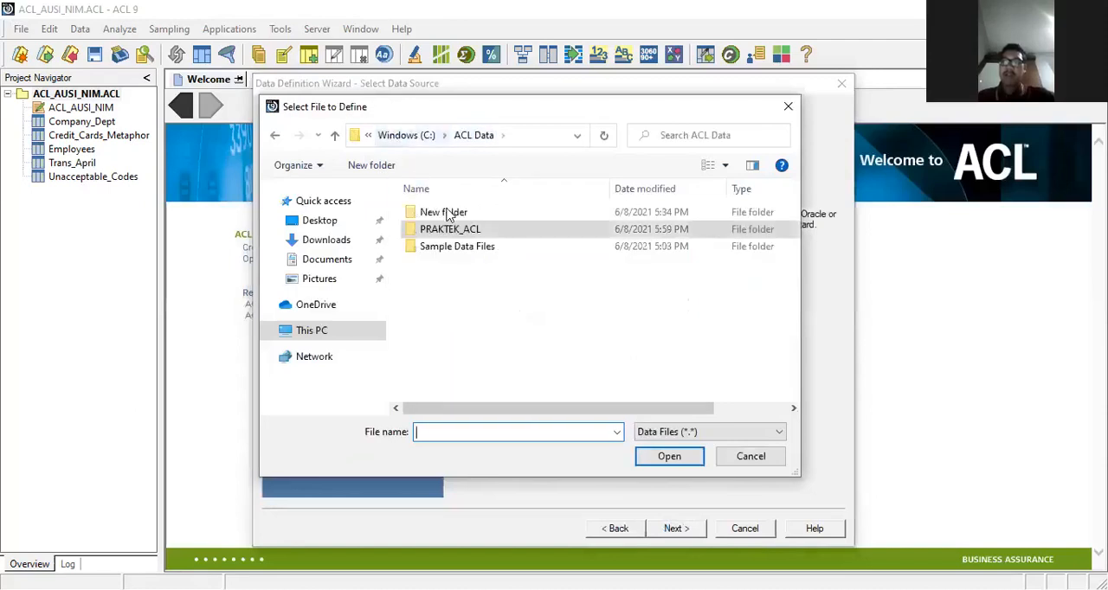
double_click(448, 249)
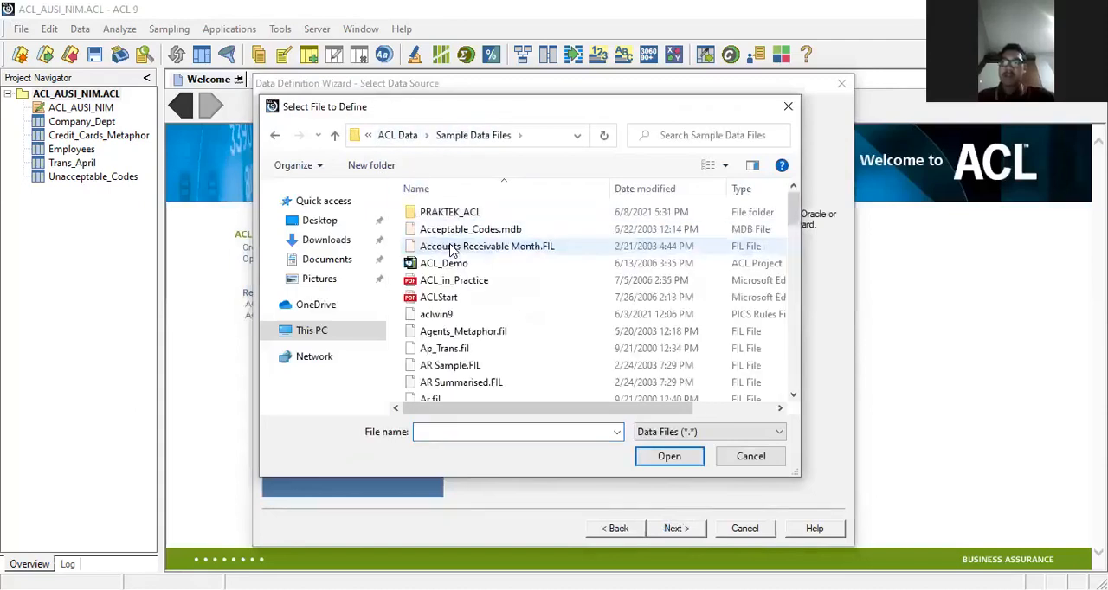
left_click(463, 231)
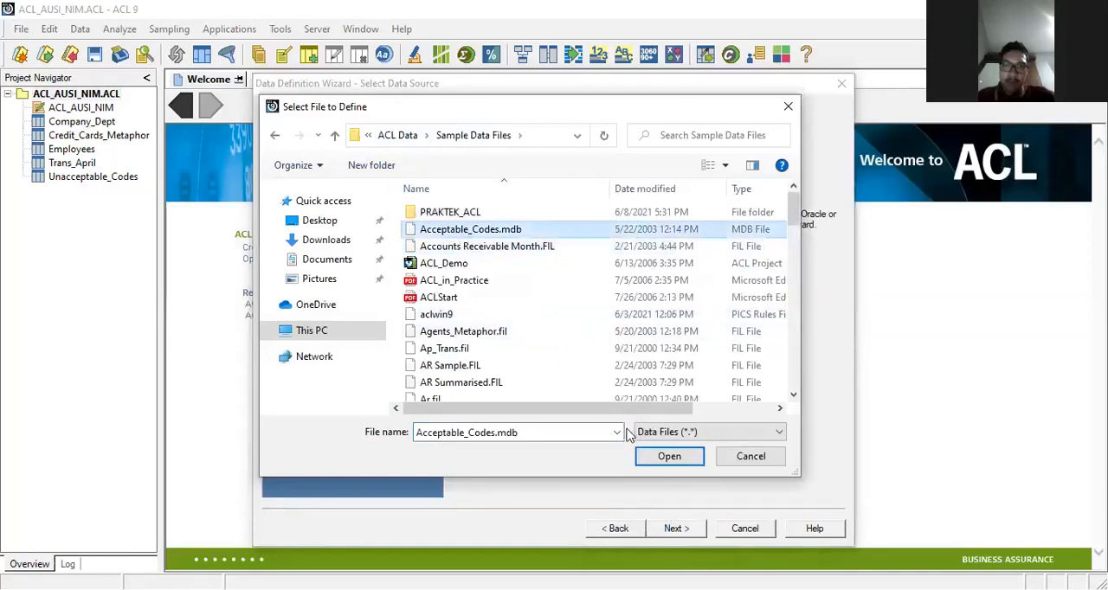
left_click(651, 452)
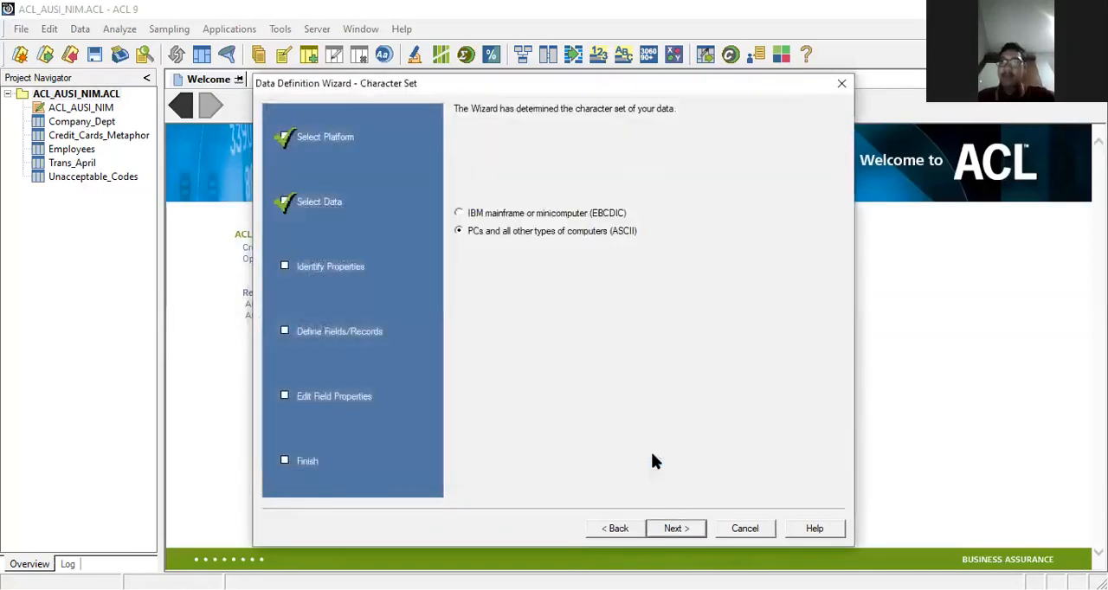
Step: Accept the ASCII character set, the Access database format and the Acceptable_Codes table with maximum character length 50 and memo length 100
left_click(676, 529)
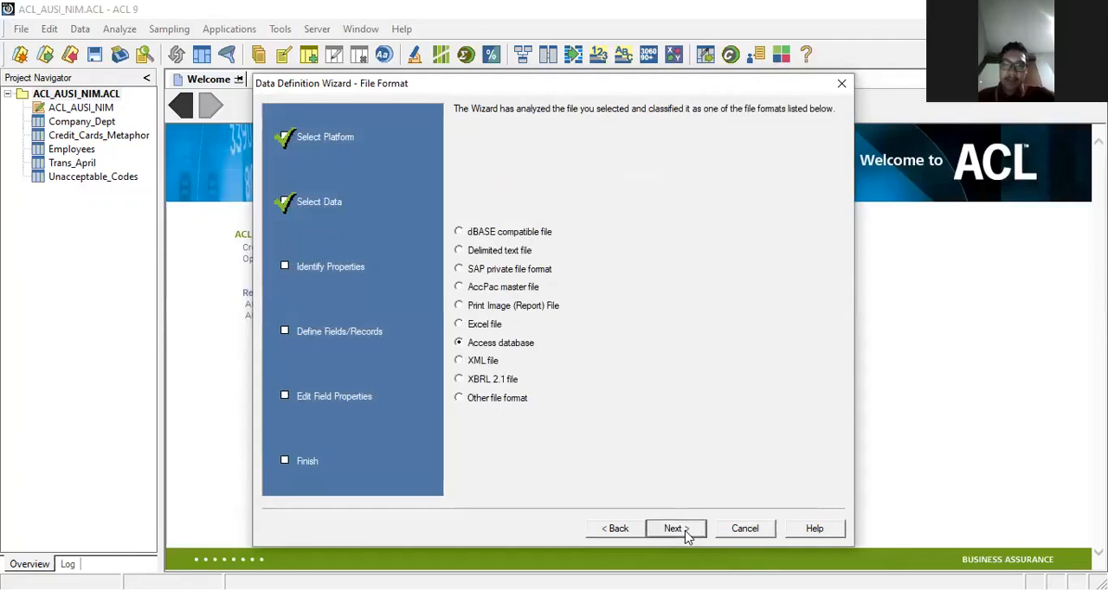
left_click(676, 529)
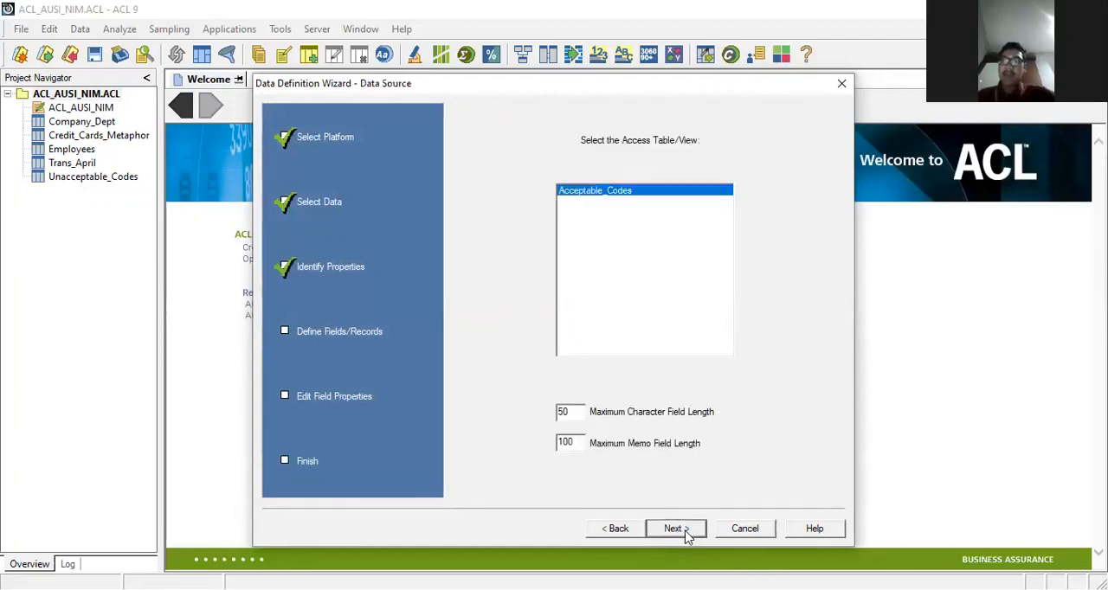
left_click(676, 529)
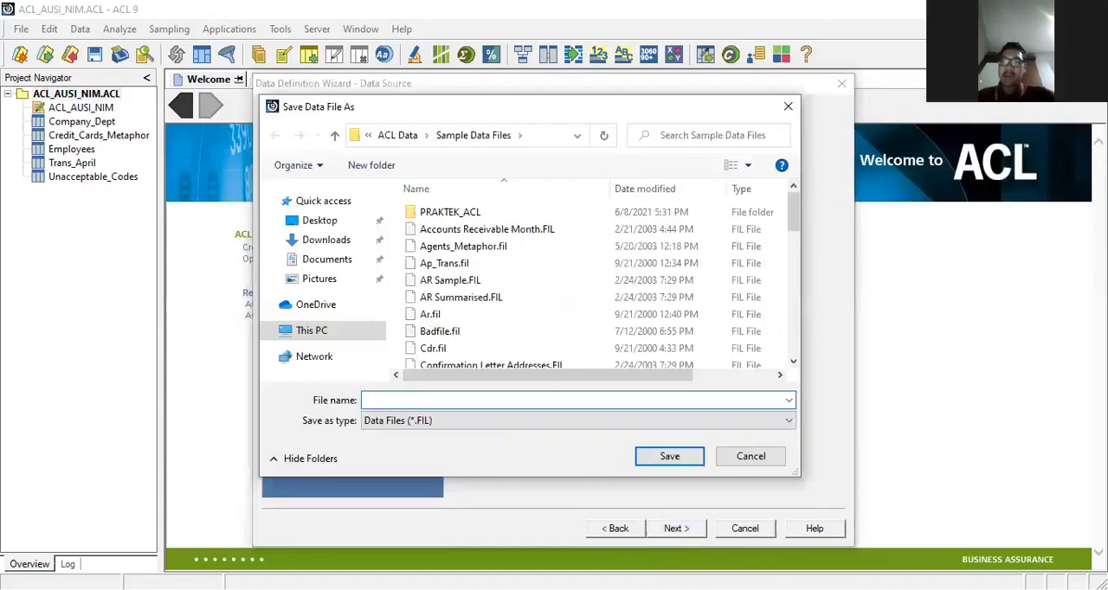
Step: Save the imported data file as Acceptable_Codes in the Sample Data Files folder
type("Accepta")
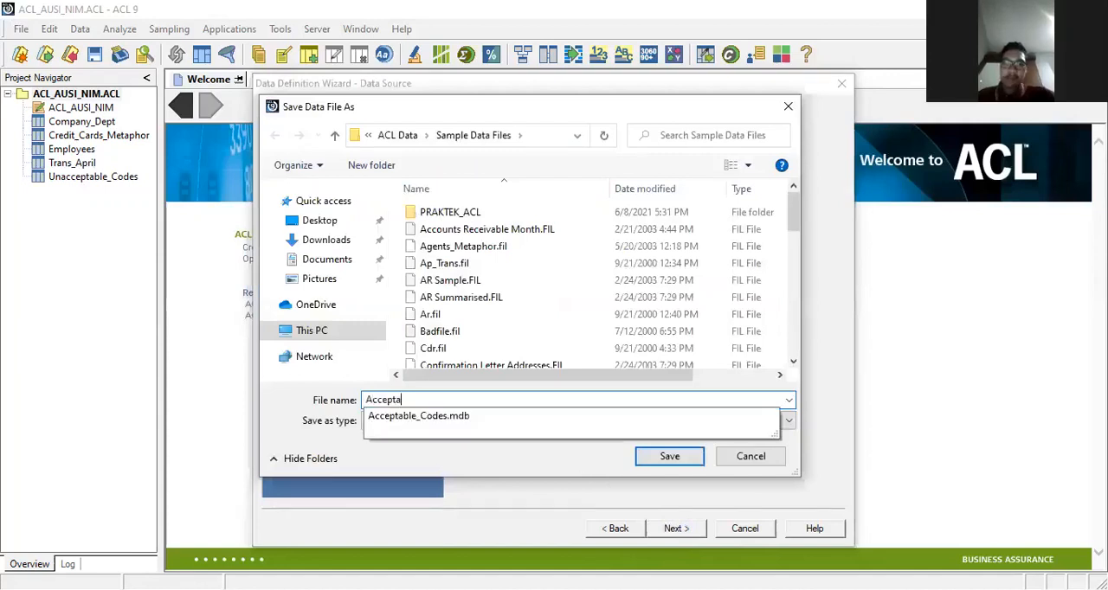
type("ble")
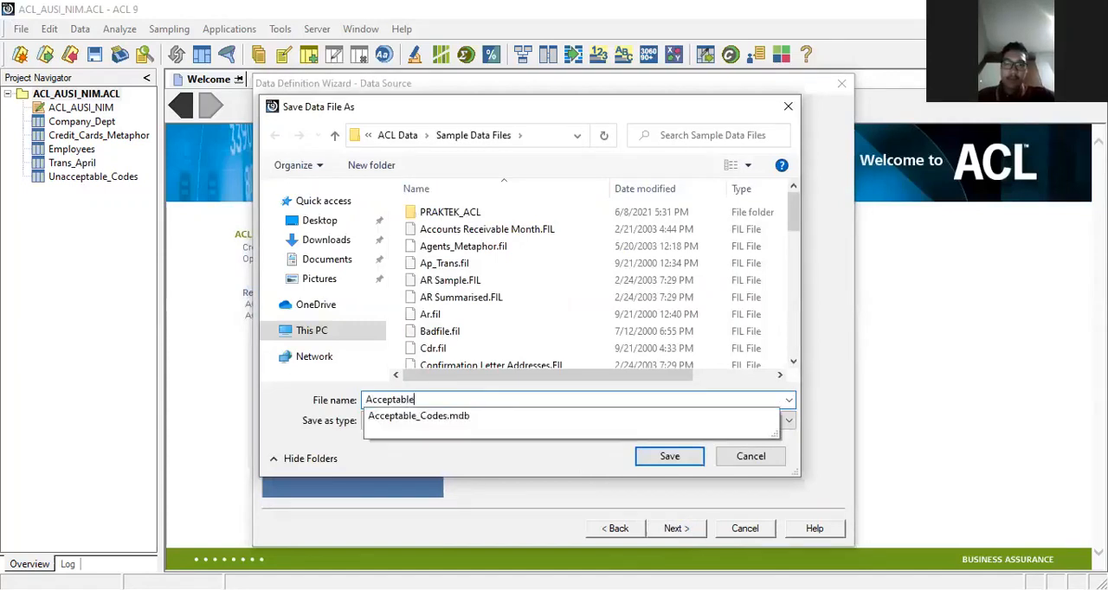
type("_Codes")
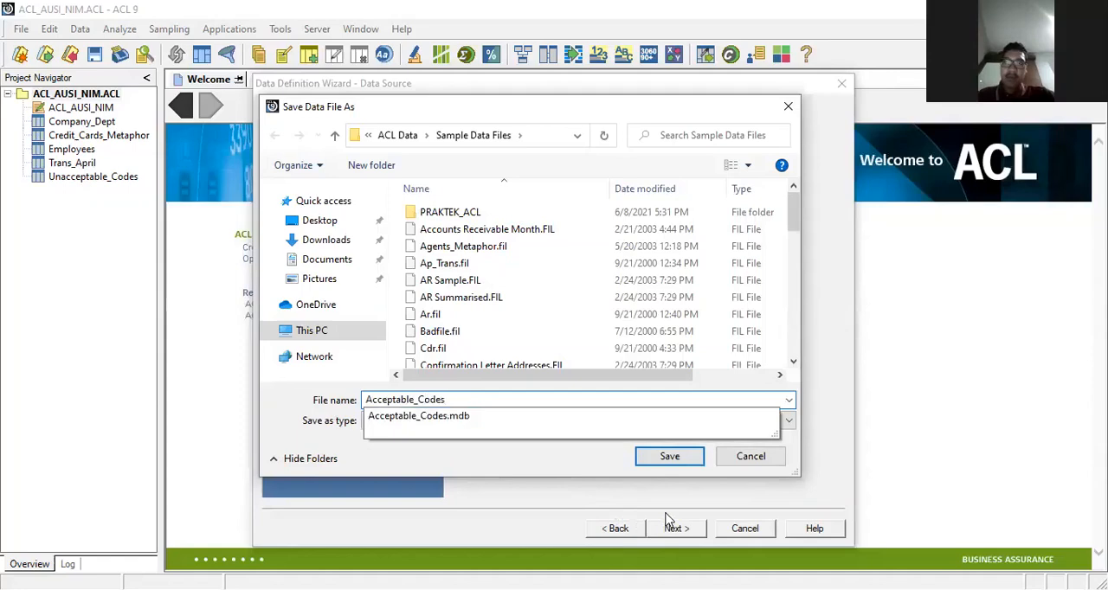
left_click(665, 459)
left_click(667, 459)
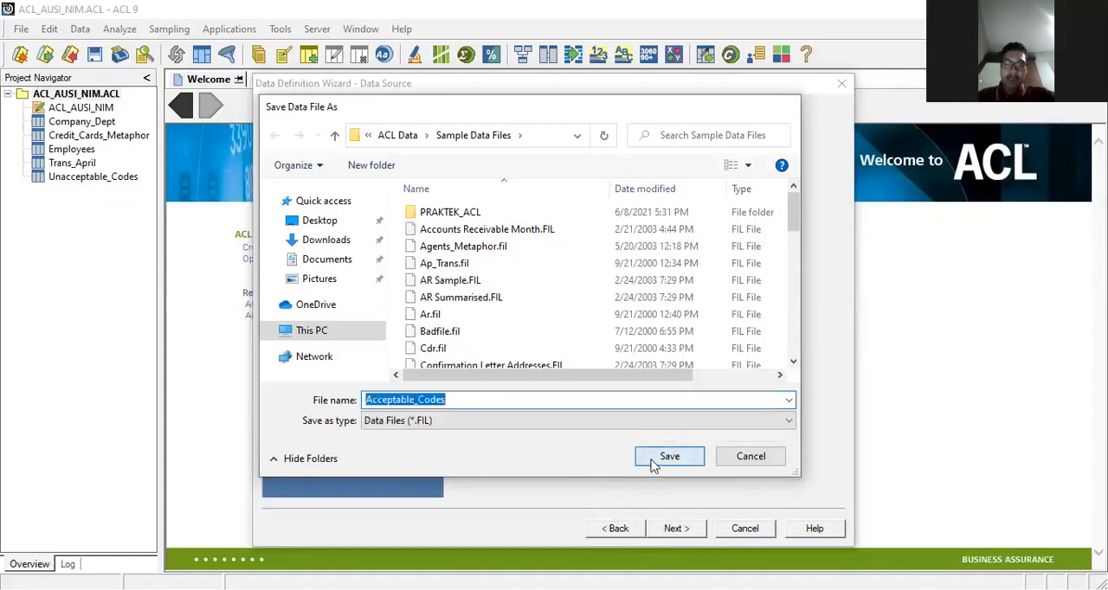
Step: Finish the data definition and save the new table under the name Acceptable_Codes
left_click(674, 529)
left_click(675, 529)
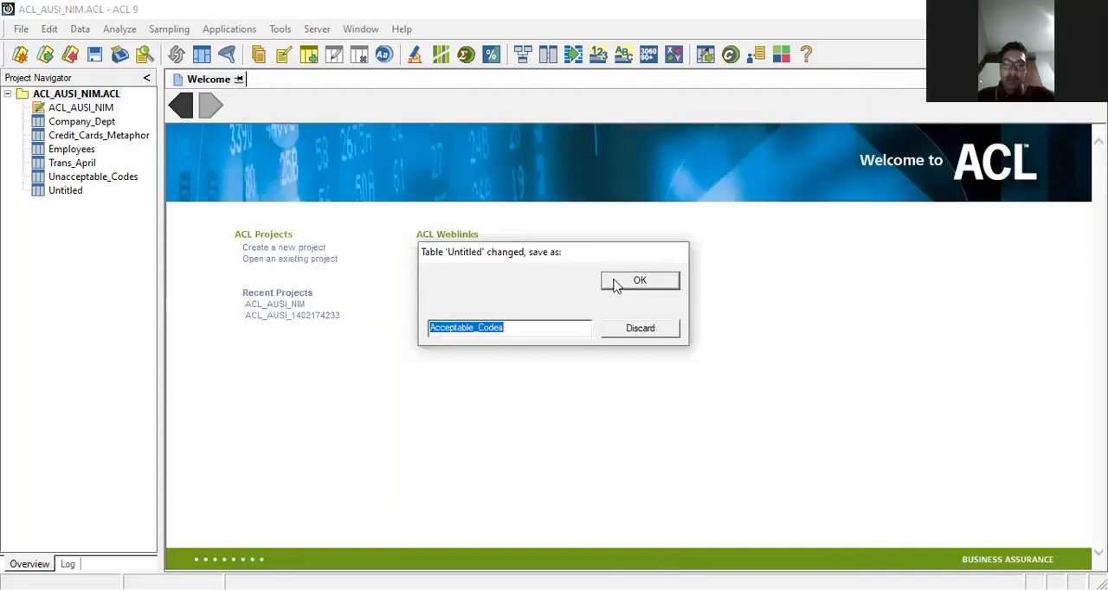
left_click(615, 285)
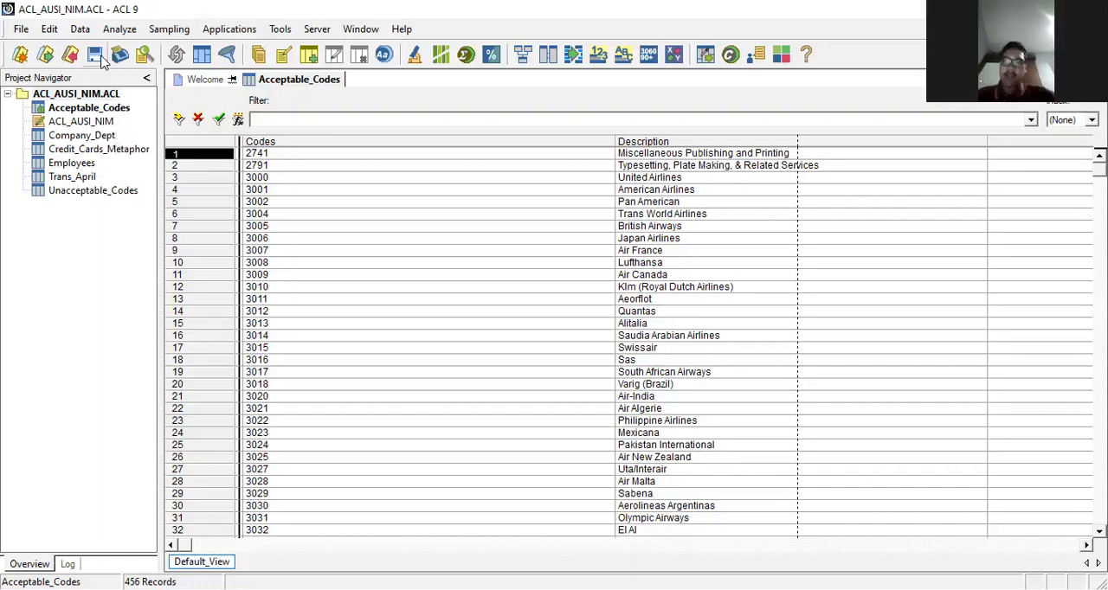
Step: Save the ACL_AUSI_NIM project with all its imported tables
left_click(24, 32)
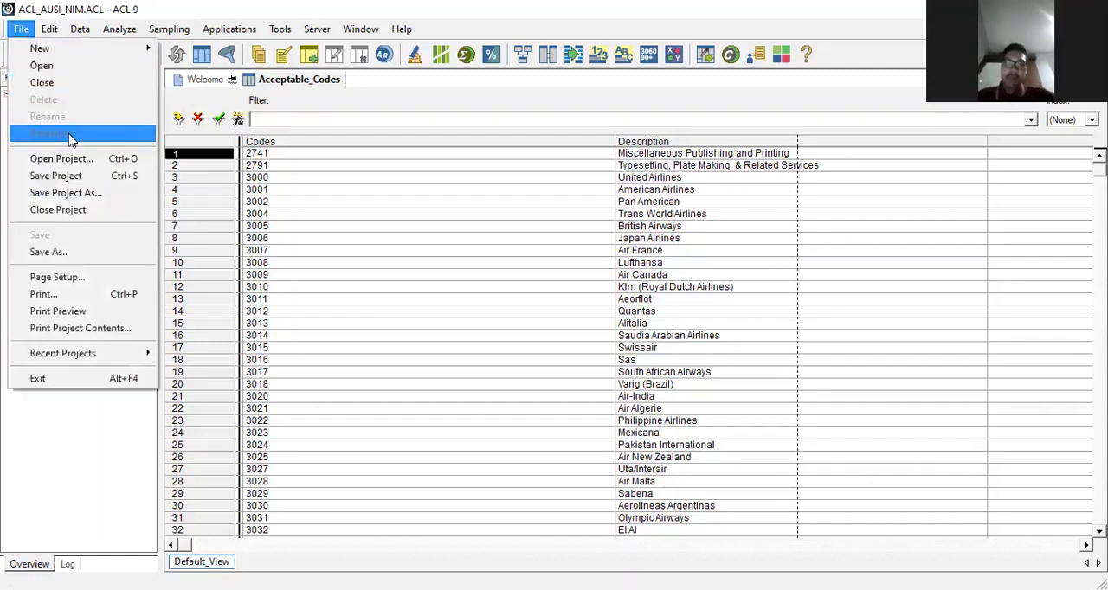
left_click(59, 178)
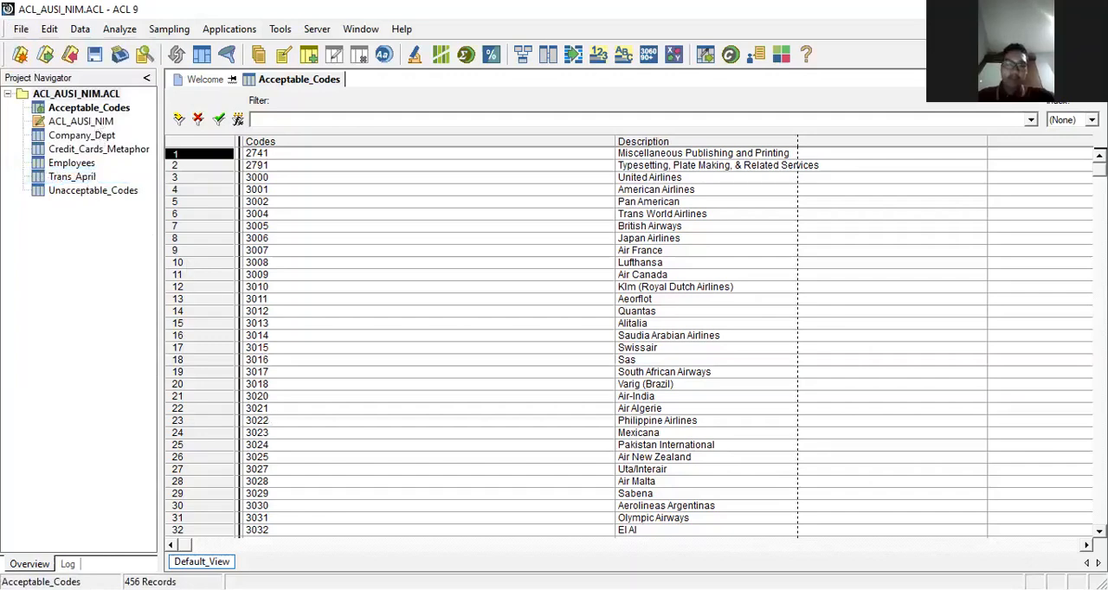
left_click(99, 553)
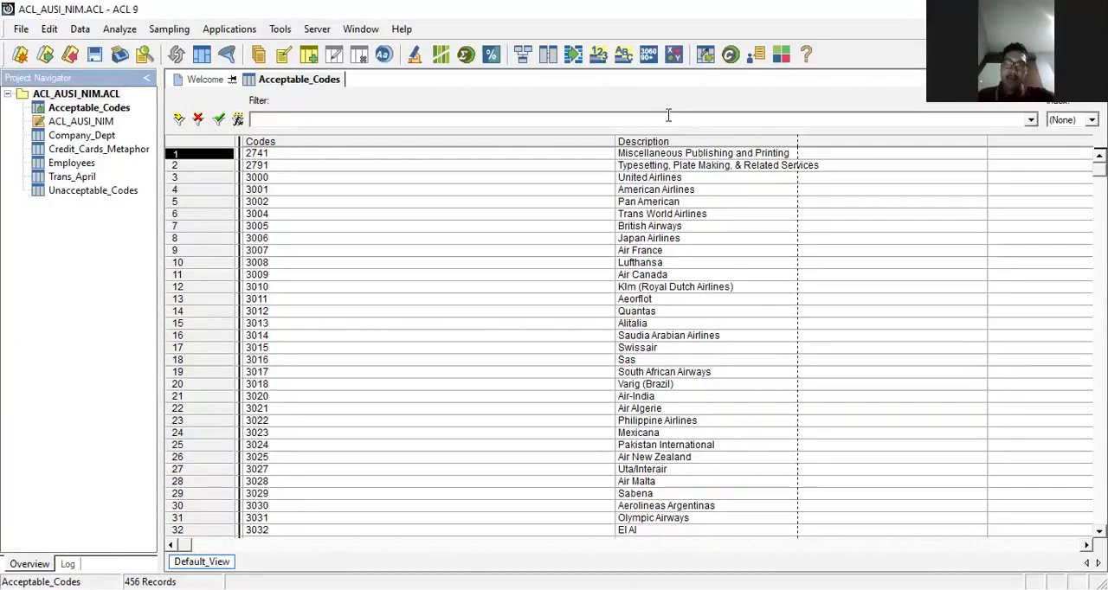
key("alt+Tab")
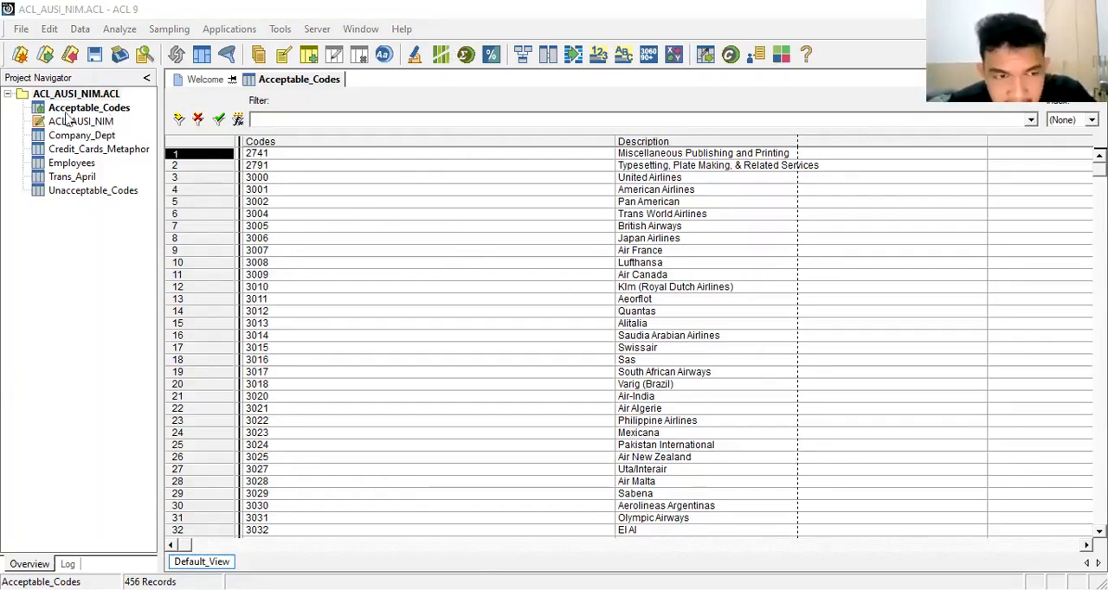
left_click(9, 94)
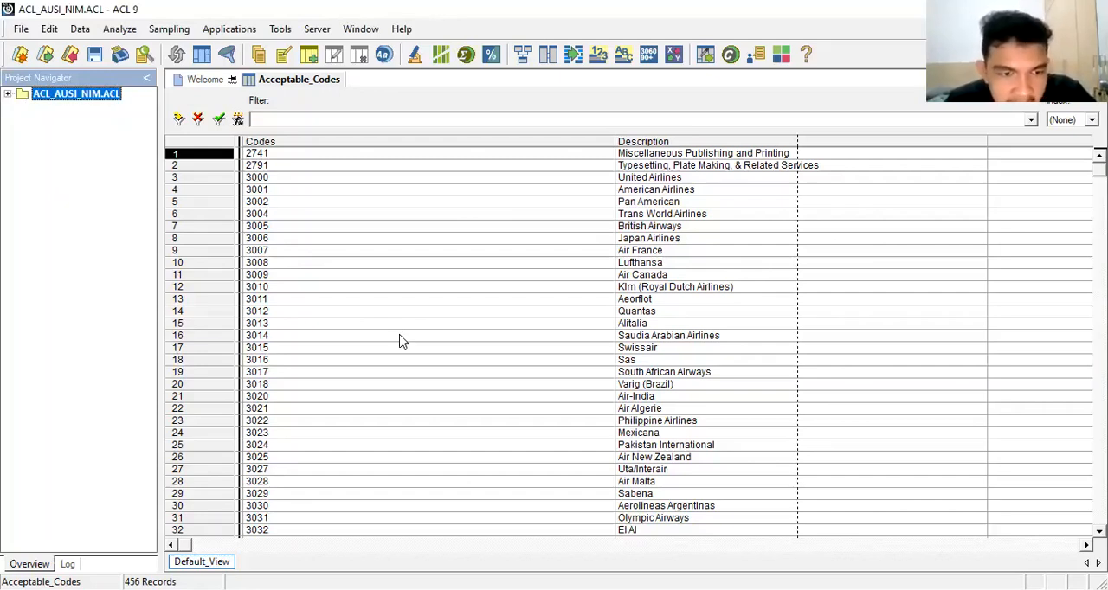
left_click(7, 94)
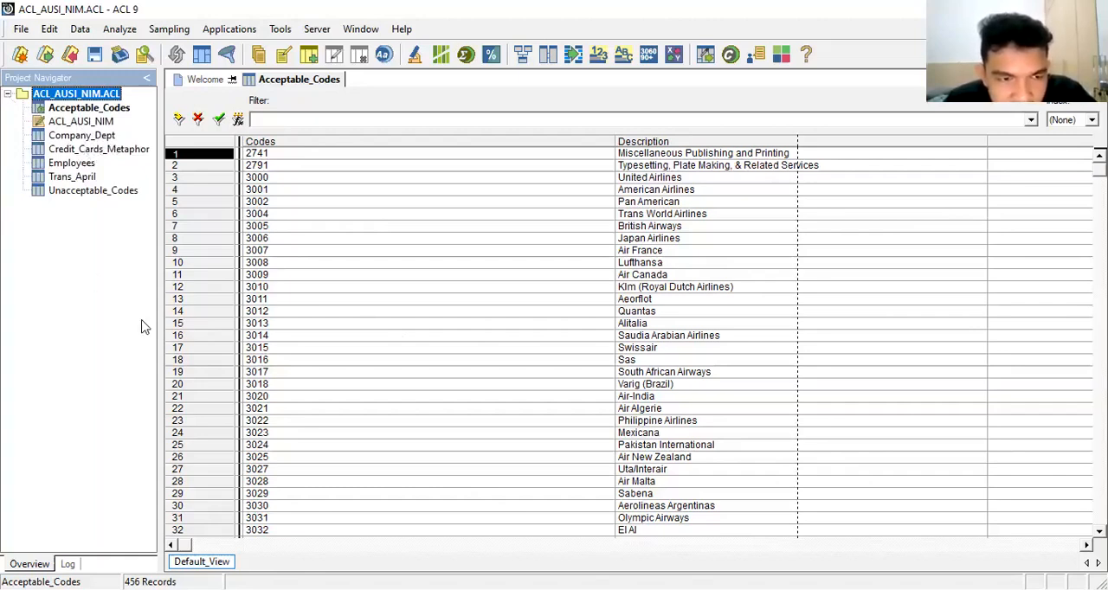
left_click(201, 79)
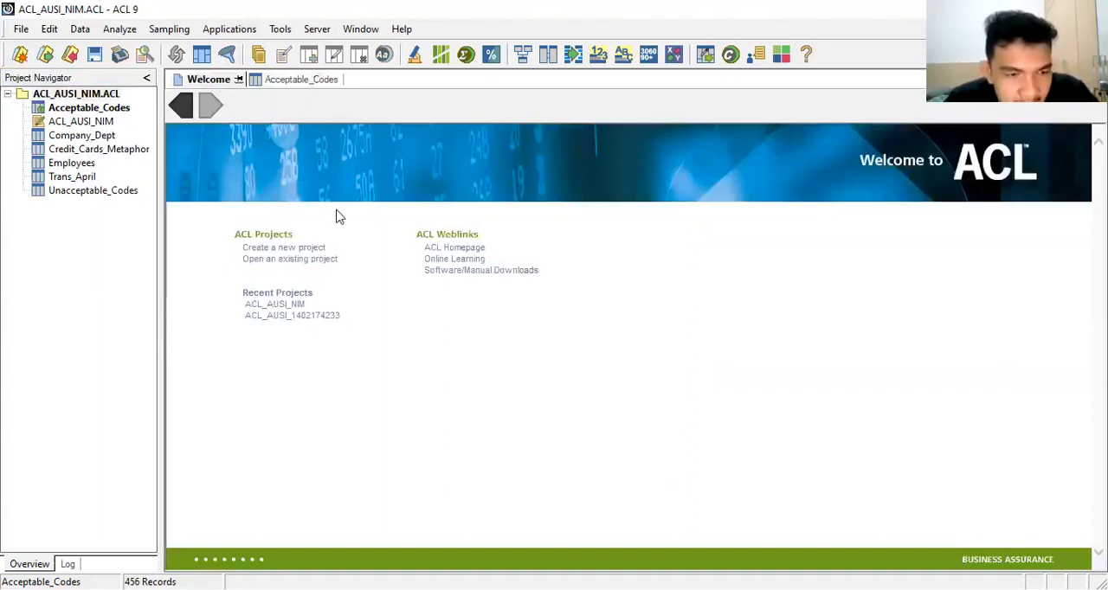
left_click(8, 93)
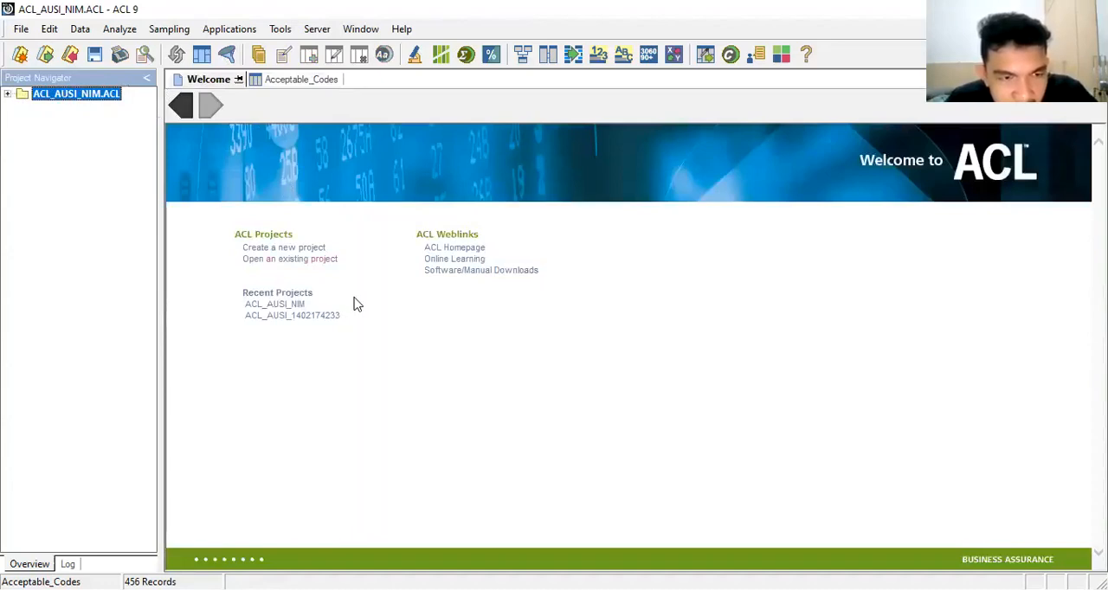
left_click(309, 80)
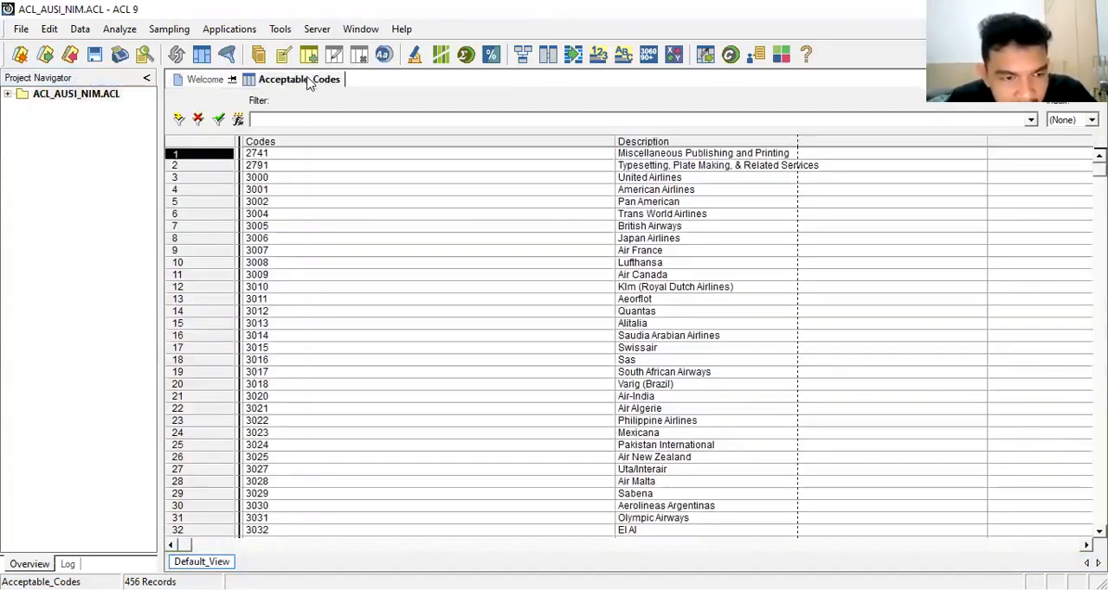
left_click(208, 80)
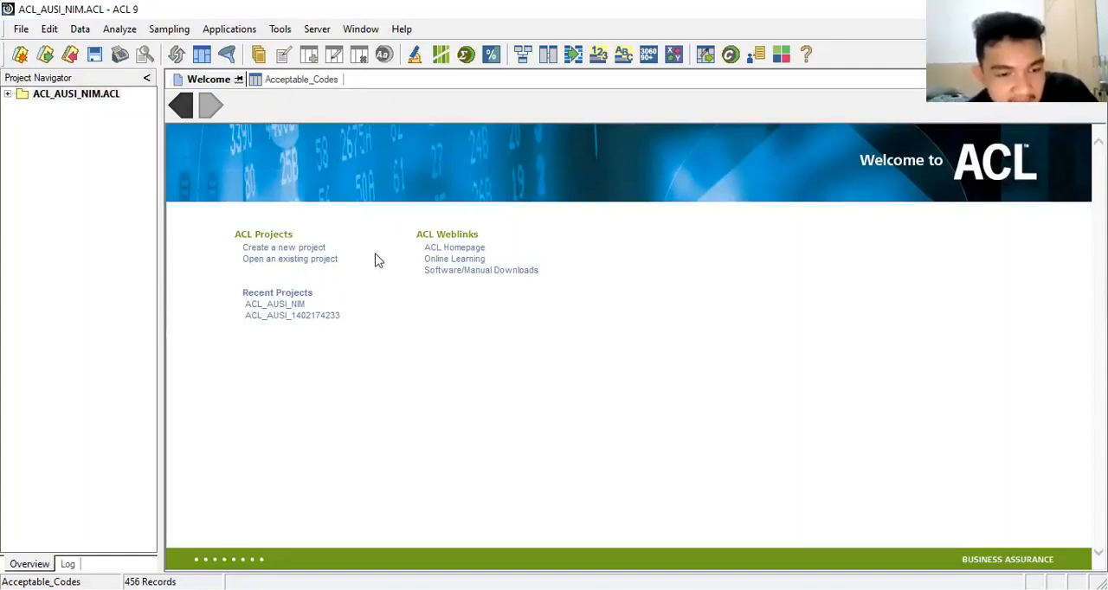
left_click(302, 265)
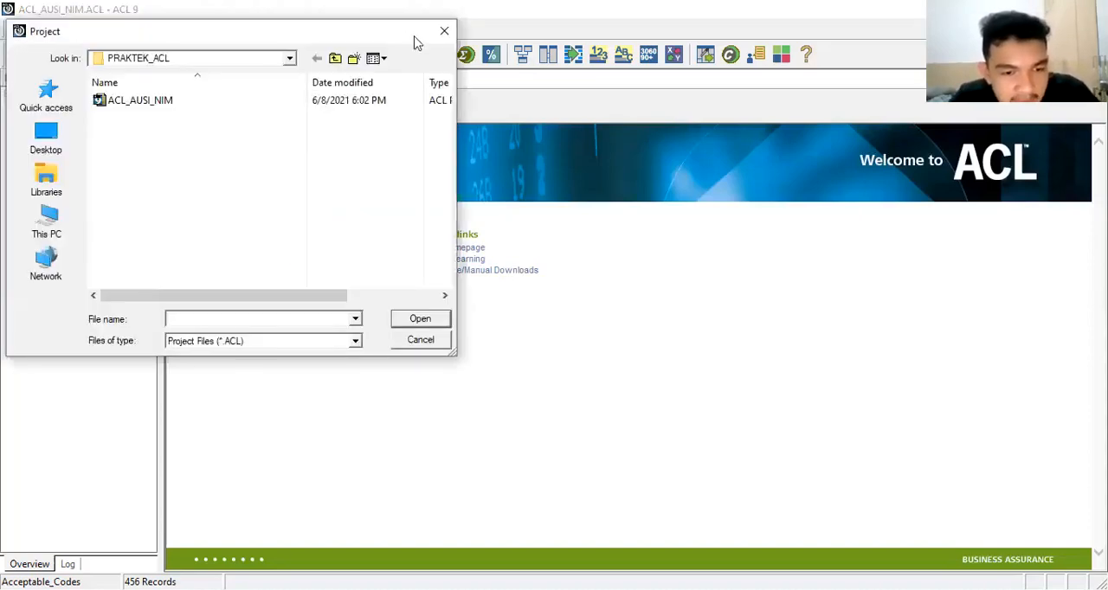
left_click(442, 41)
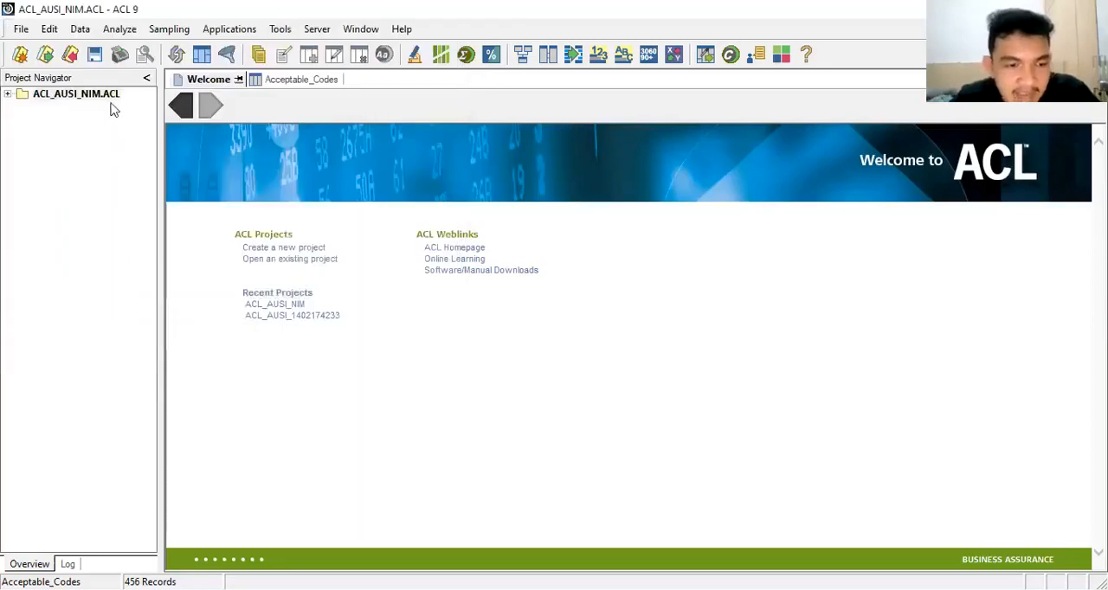
Step: Expand the ACL_AUSI_NIM project and open its Credit_Cards_Metaphor table
left_click(86, 94)
double_click(95, 95)
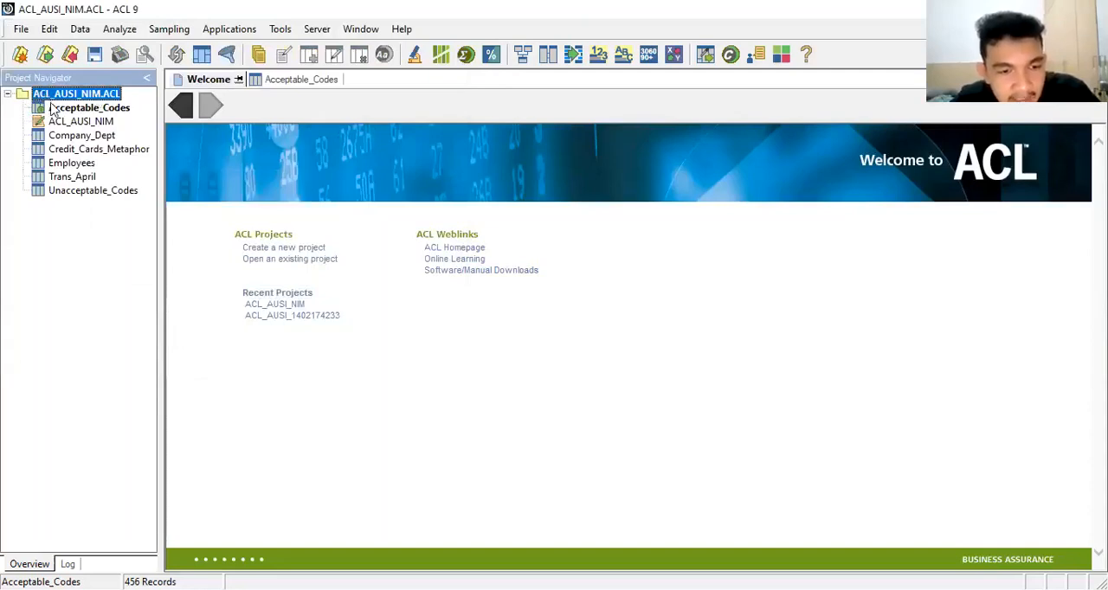
double_click(69, 150)
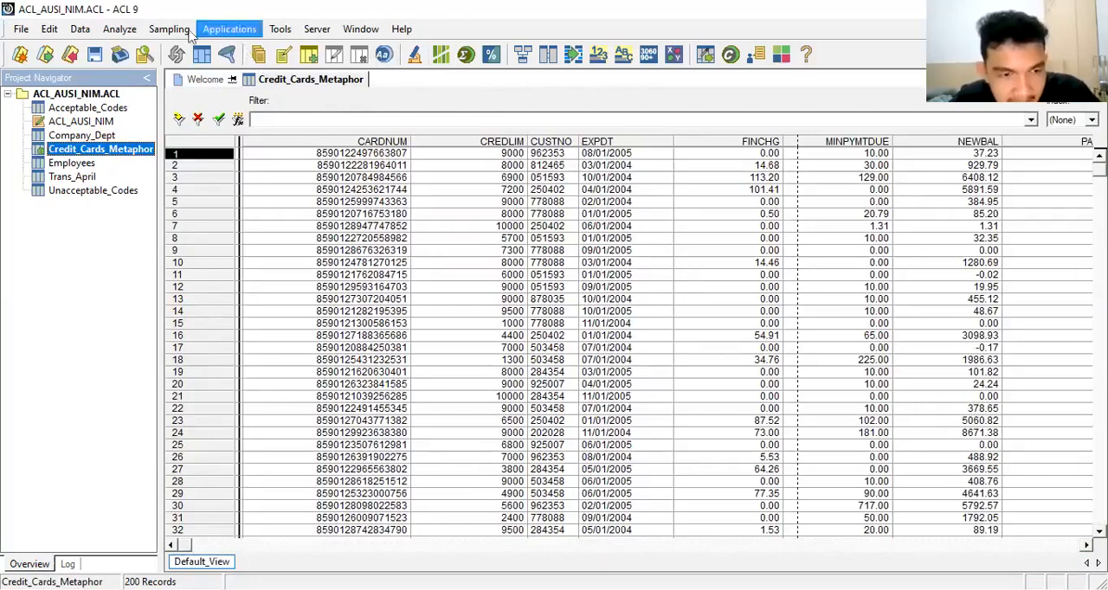
Step: In the table layout of Credit_Cards_Metaphor, change the CARDNUM field's type to ASCII, accept the entry and close the layout
left_click(49, 30)
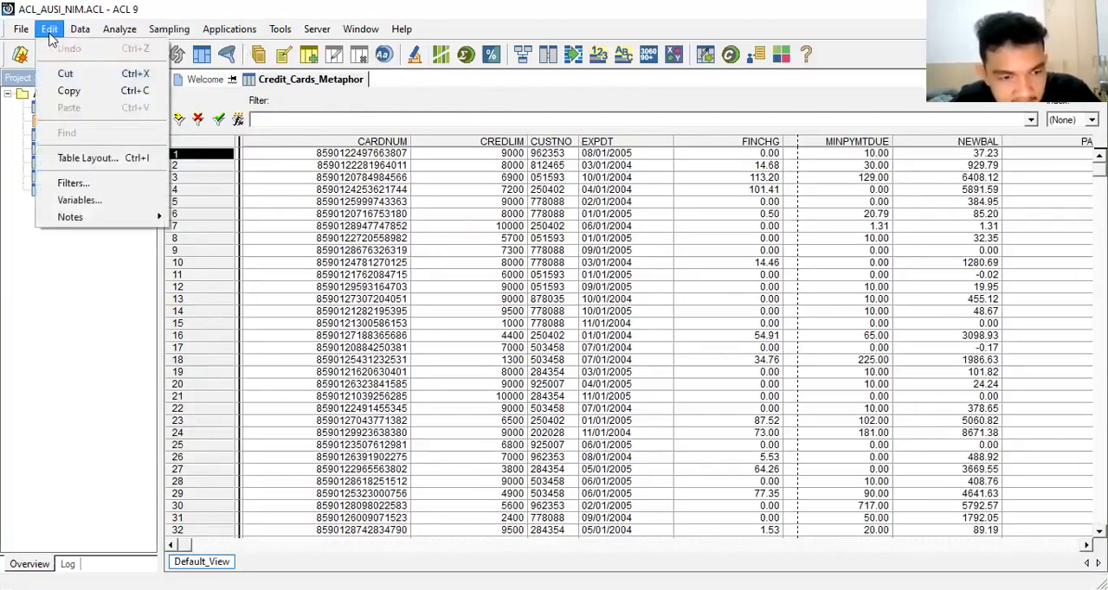
left_click(77, 157)
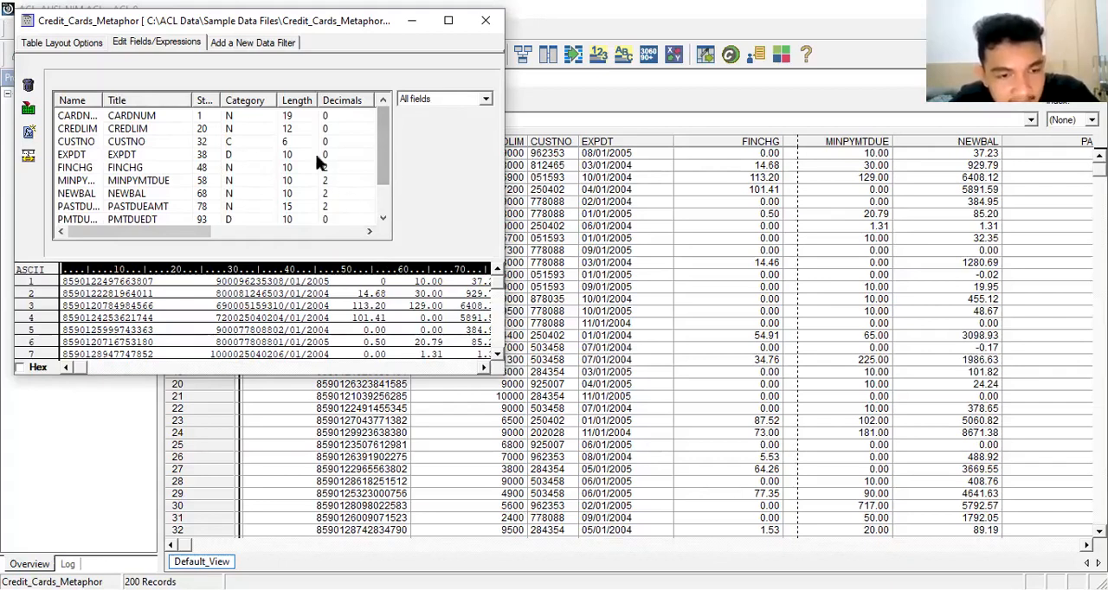
left_click(156, 119)
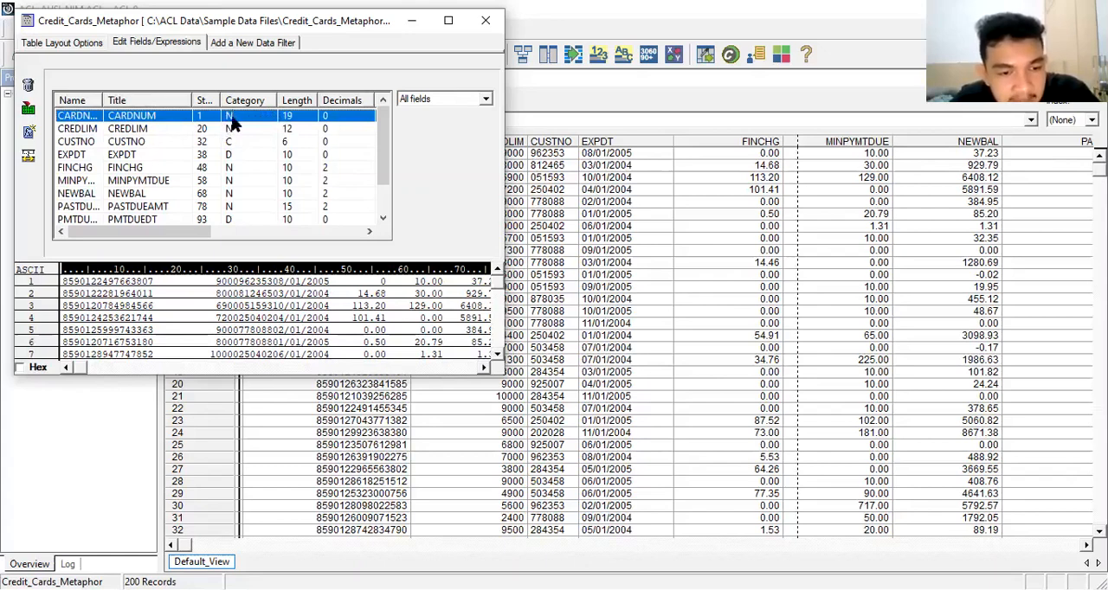
double_click(177, 121)
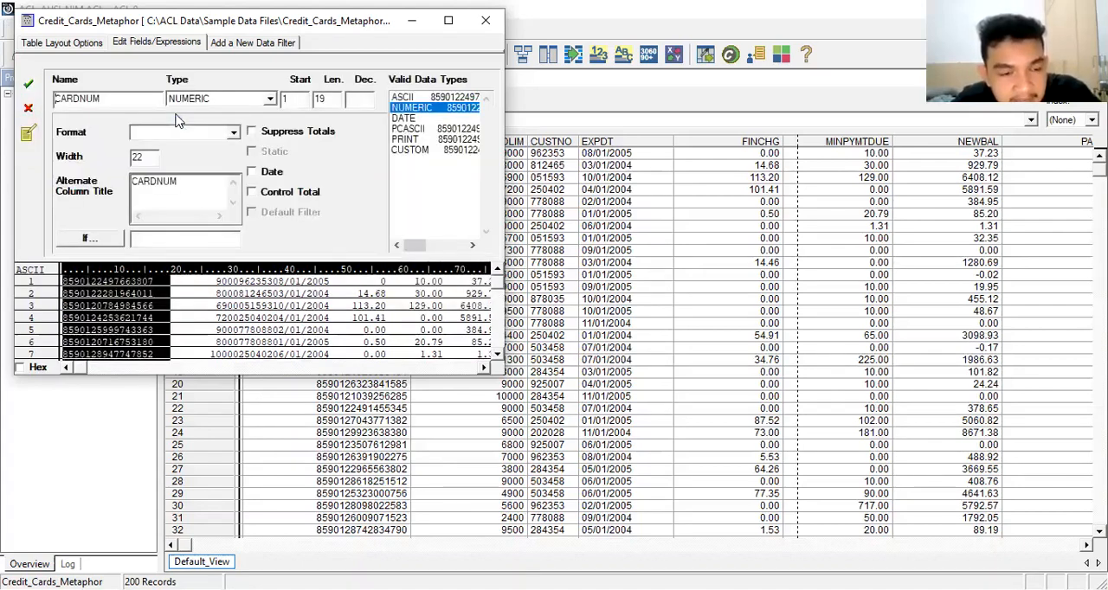
left_click(271, 100)
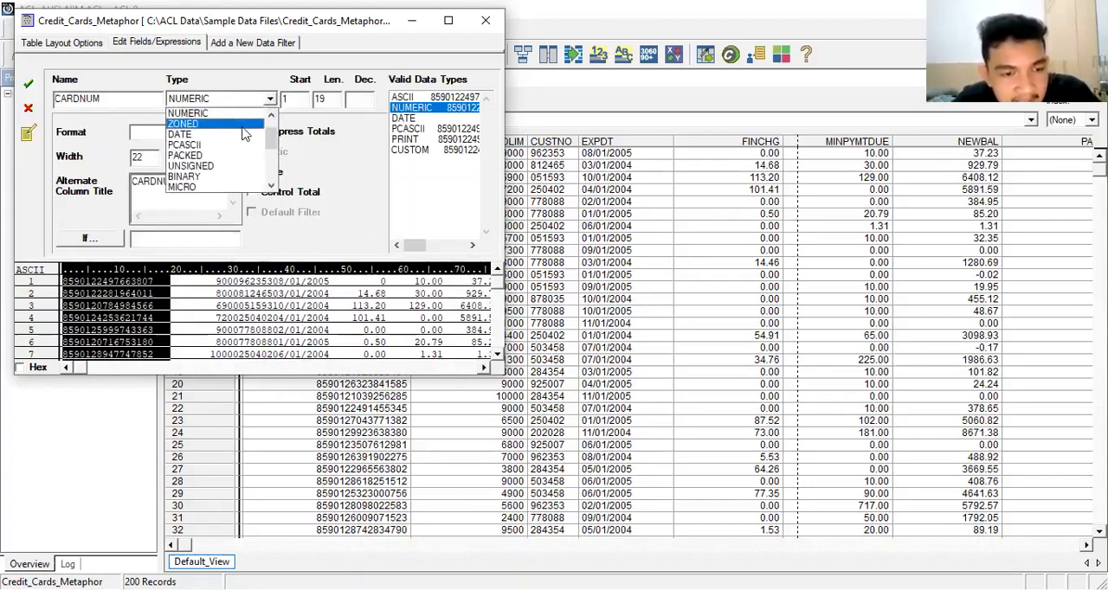
scroll(241, 134, "up", 2)
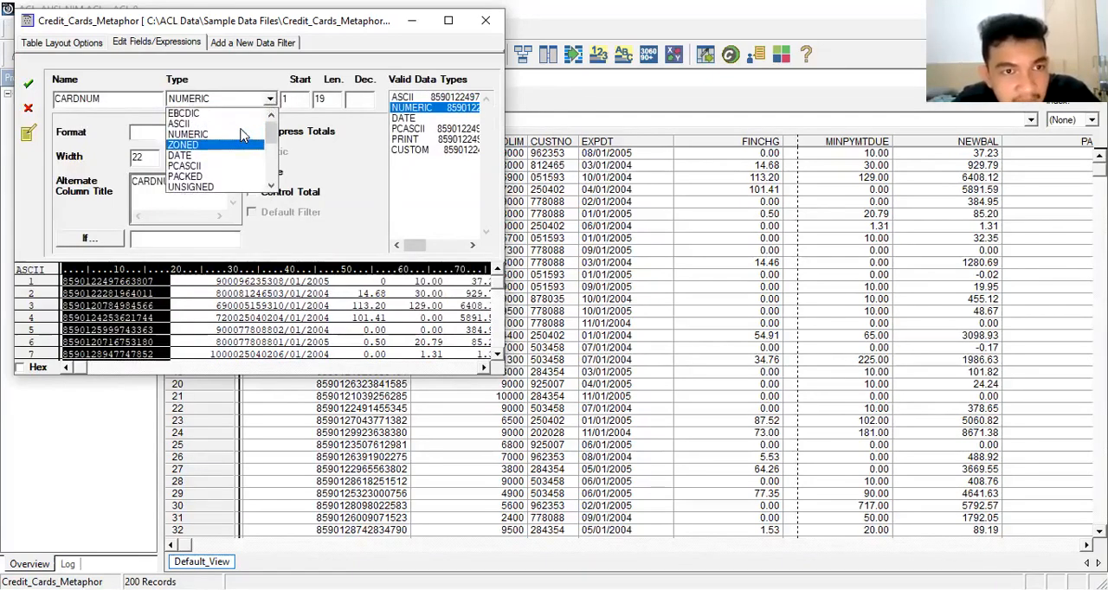
left_click(229, 124)
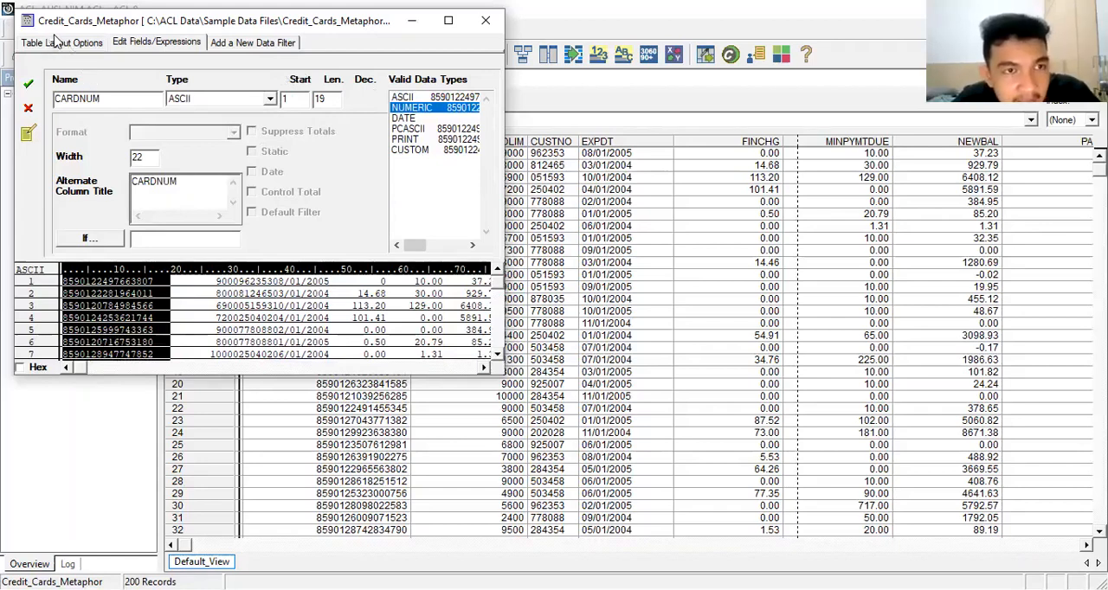
left_click(30, 88)
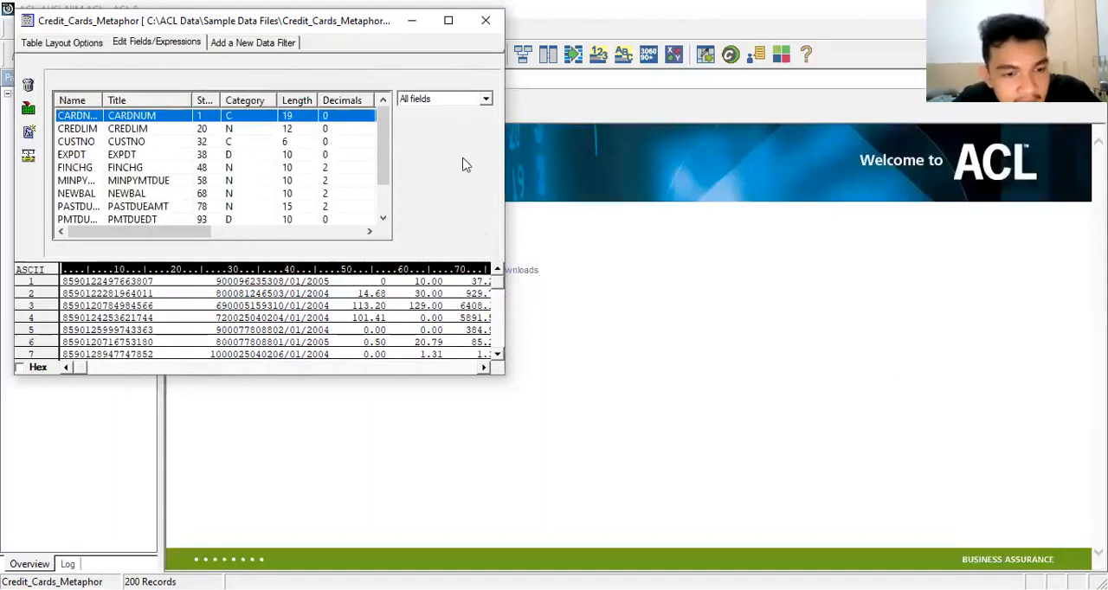
left_click(487, 29)
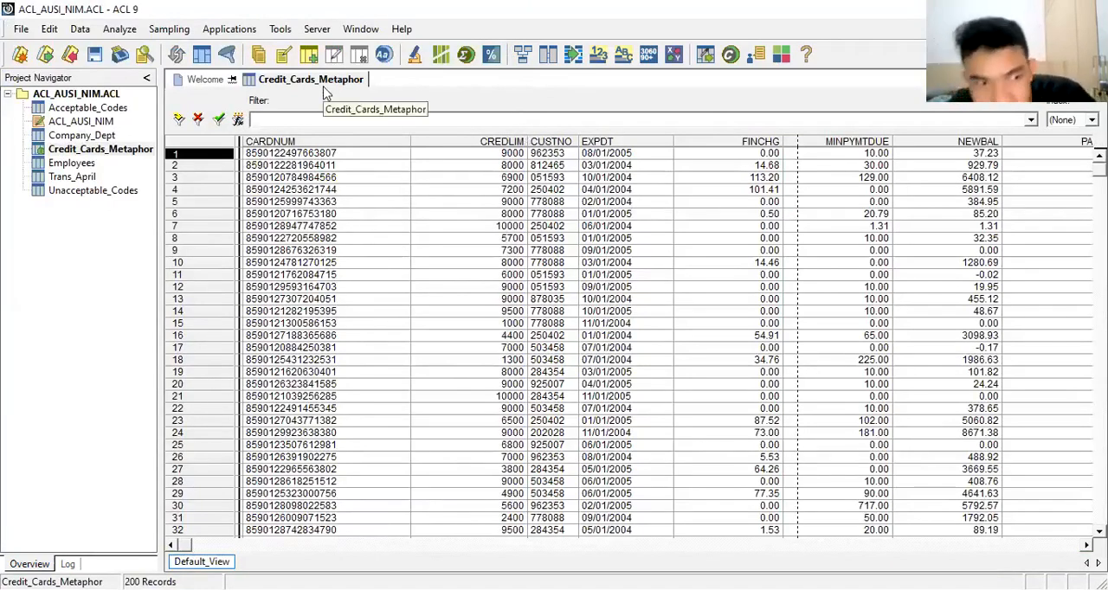
left_click(93, 150)
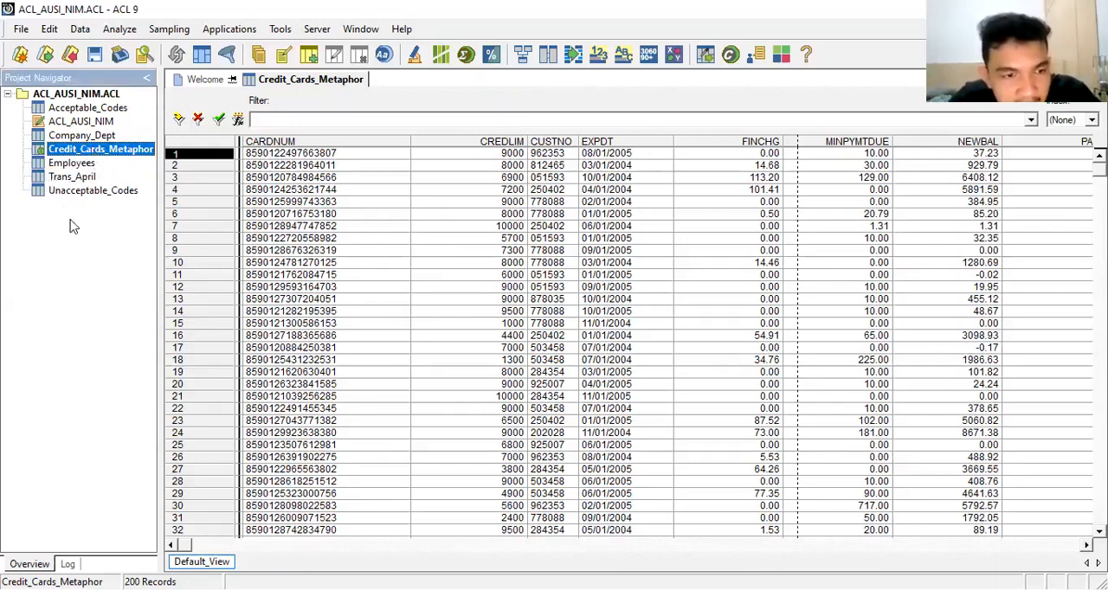
left_click(96, 151)
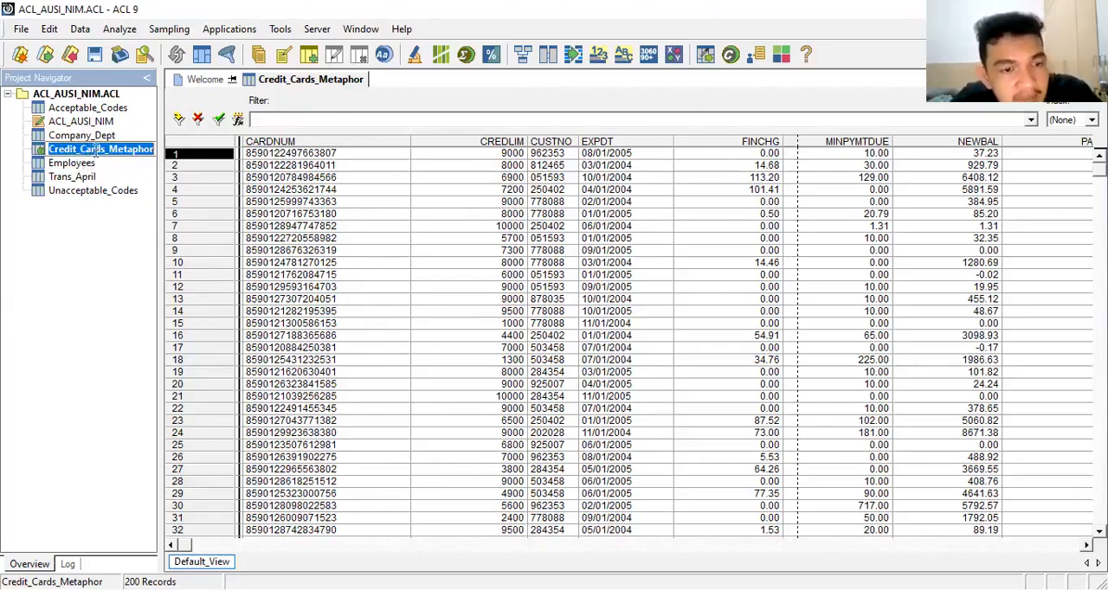
left_click(135, 176)
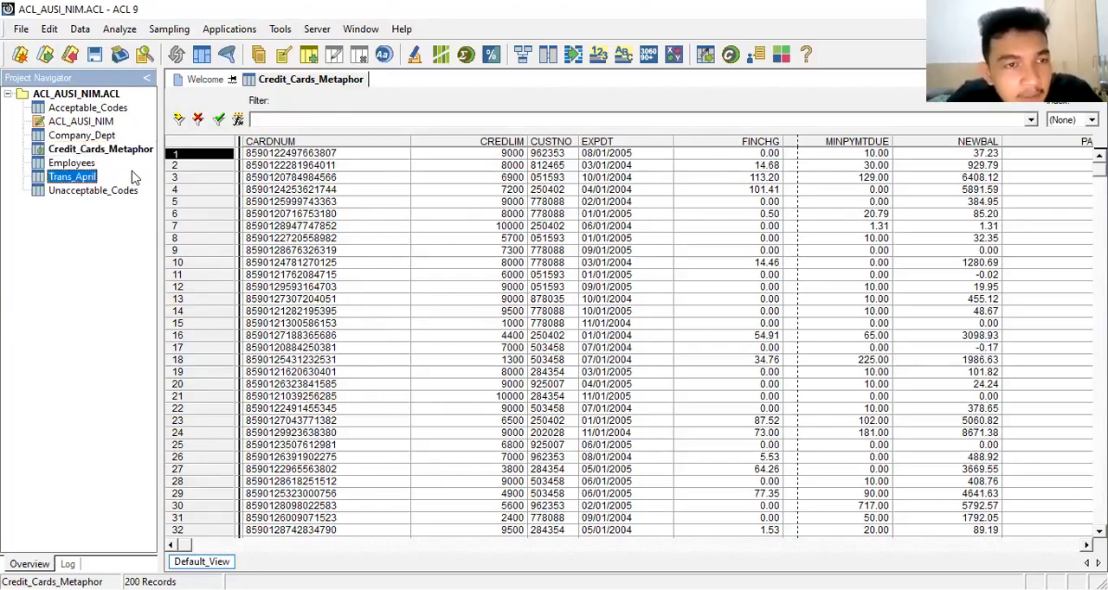
left_click(111, 136)
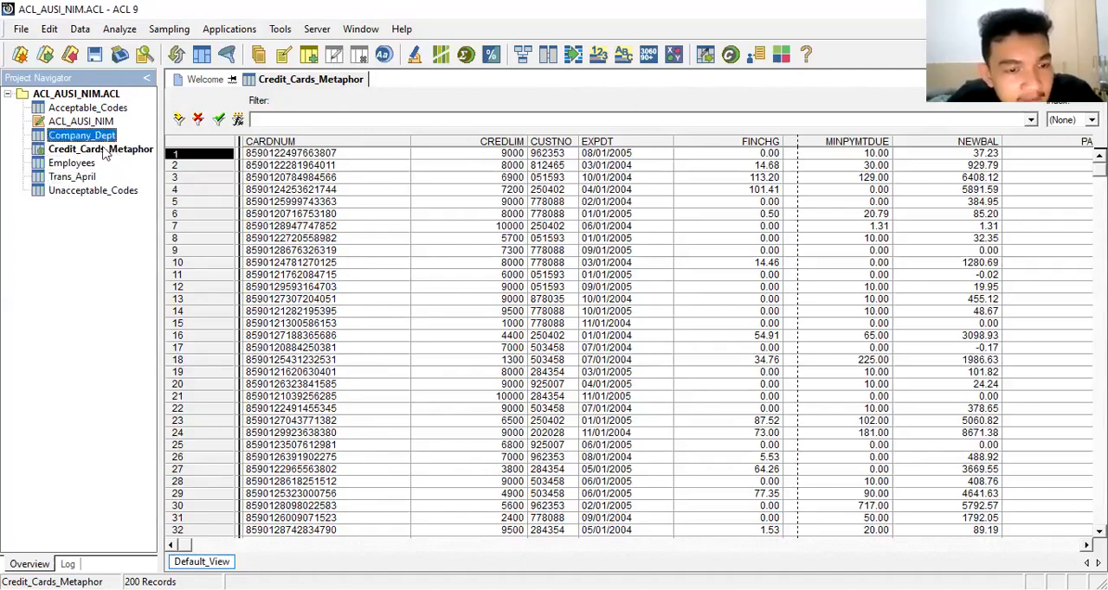
Step: Run Verify on all fields of the Credit_Cards_Metaphor table, without an If condition
left_click(104, 152)
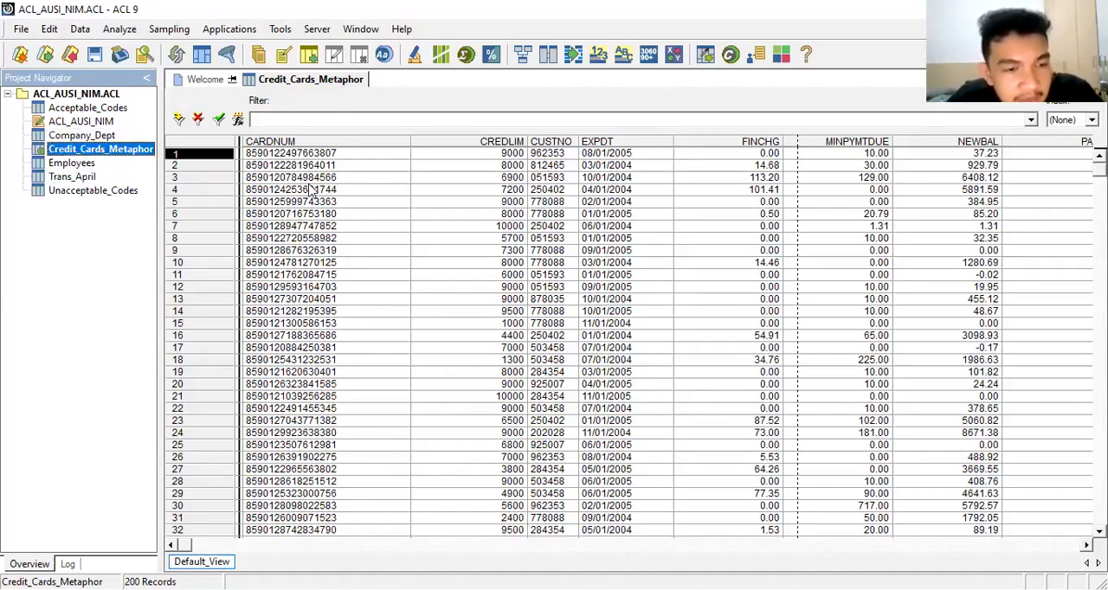
left_click(83, 30)
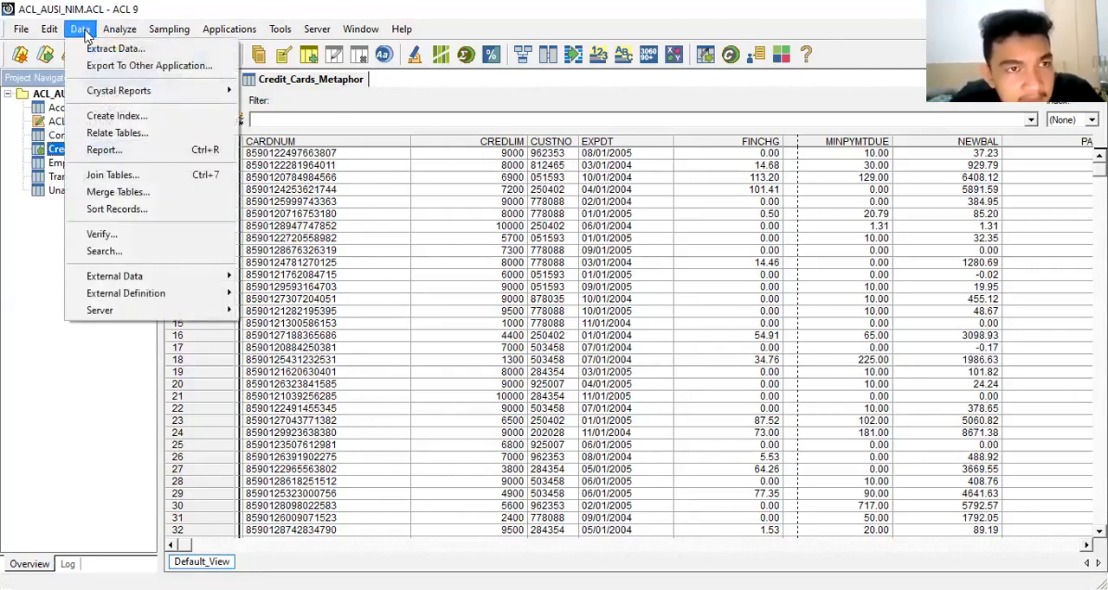
left_click(130, 236)
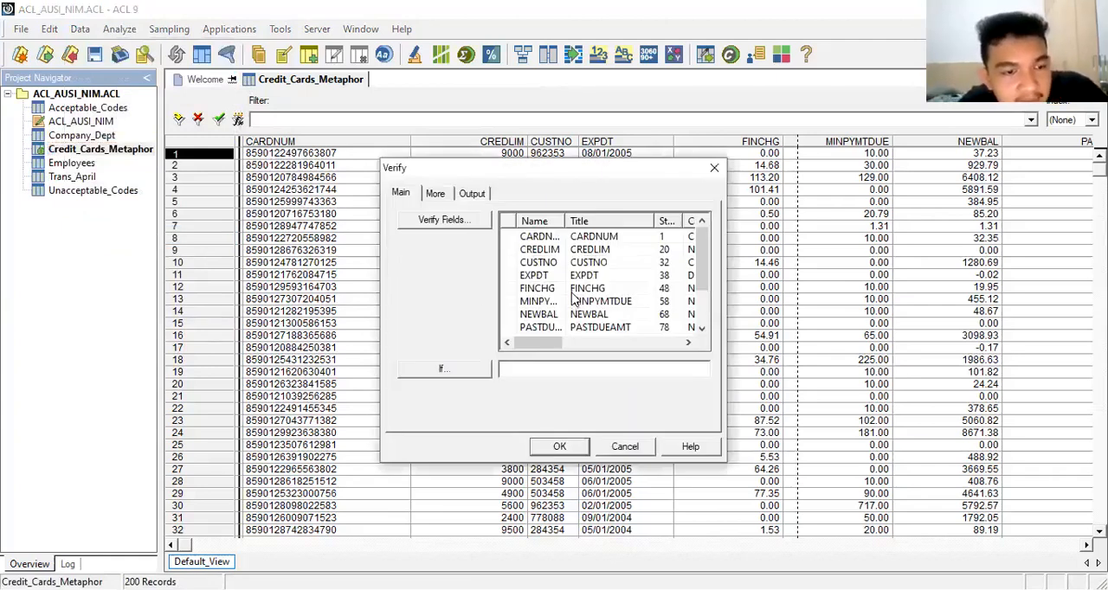
left_click(465, 220)
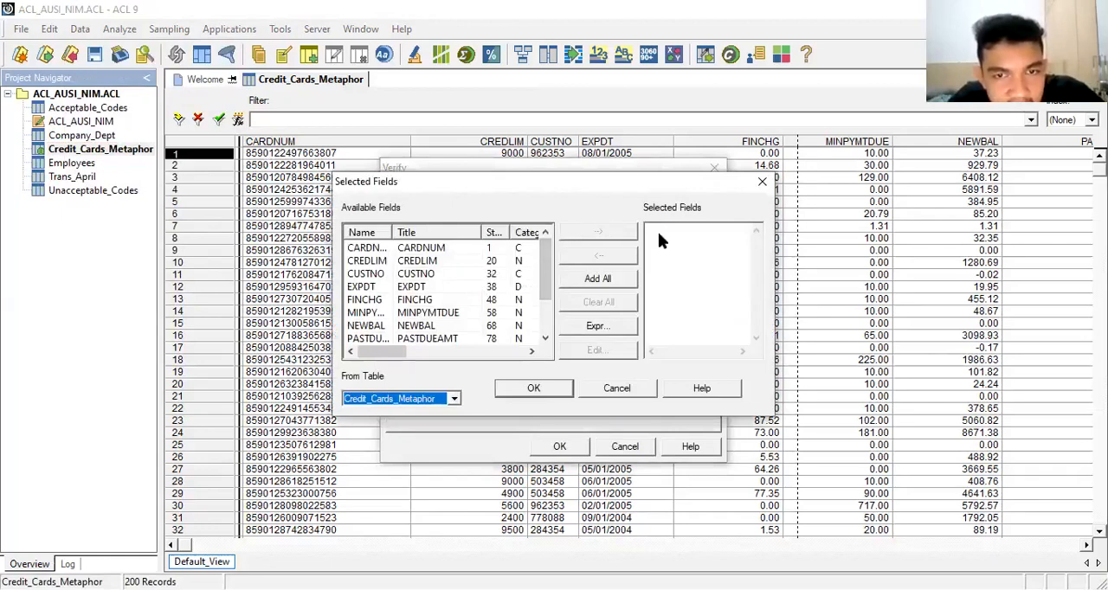
left_click(596, 279)
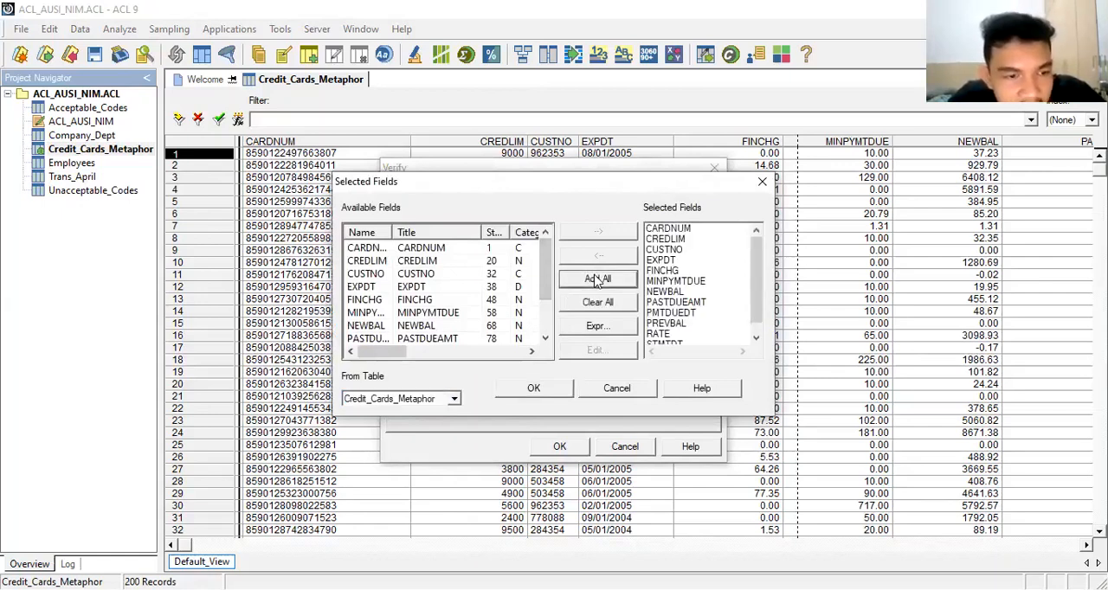
left_click(534, 388)
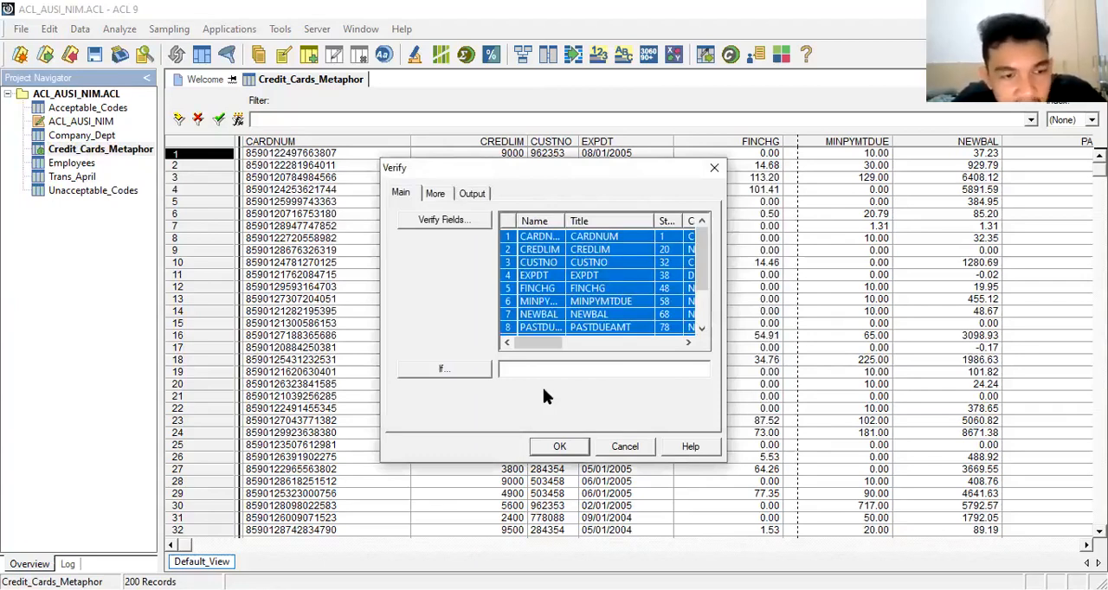
left_click(551, 447)
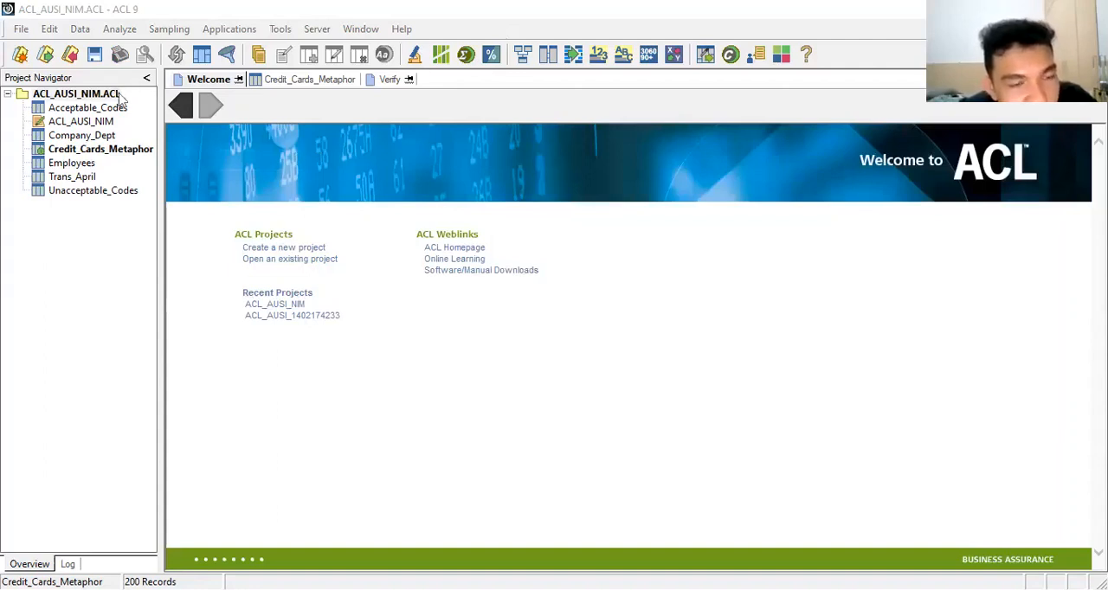
Step: Add the note "8 Juni 2021, 18.10, audit" to the properties of the ACL_AUSI_NIM project
left_click(79, 97)
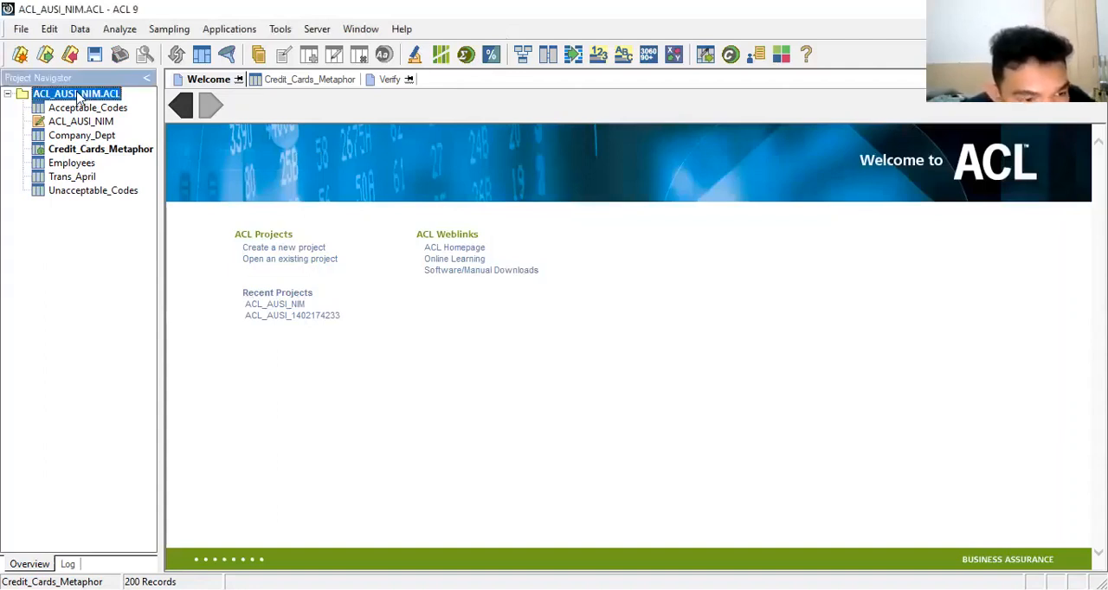
left_click(20, 28)
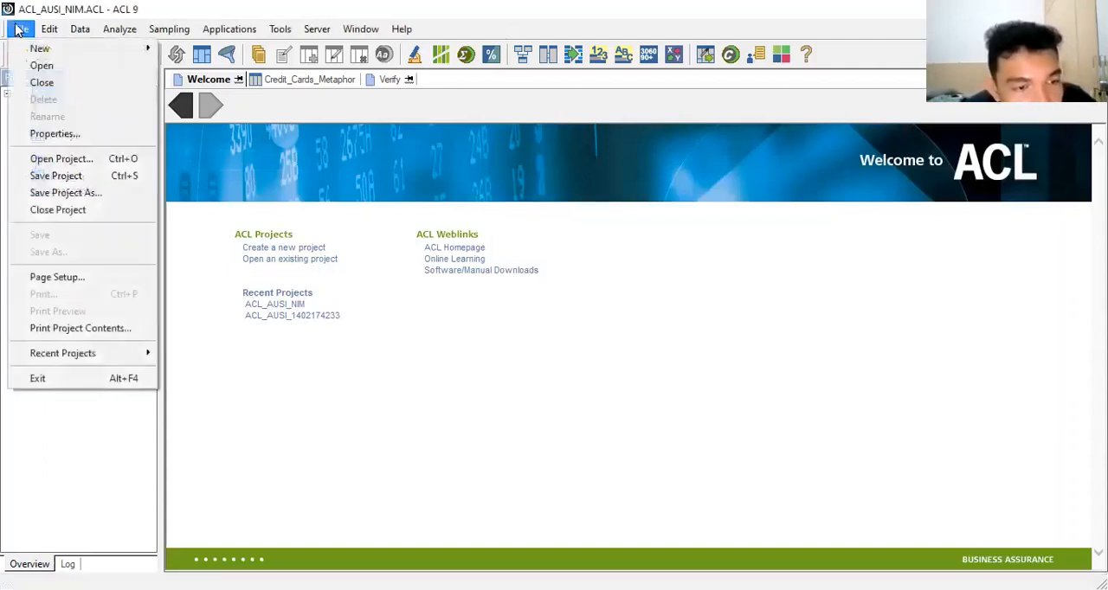
left_click(39, 134)
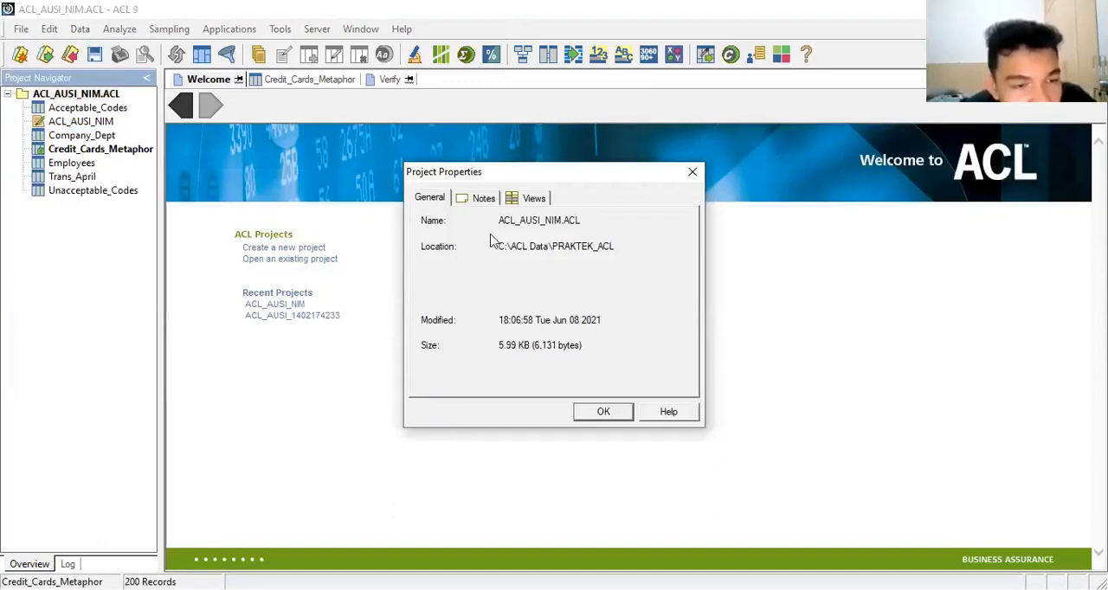
left_click(482, 198)
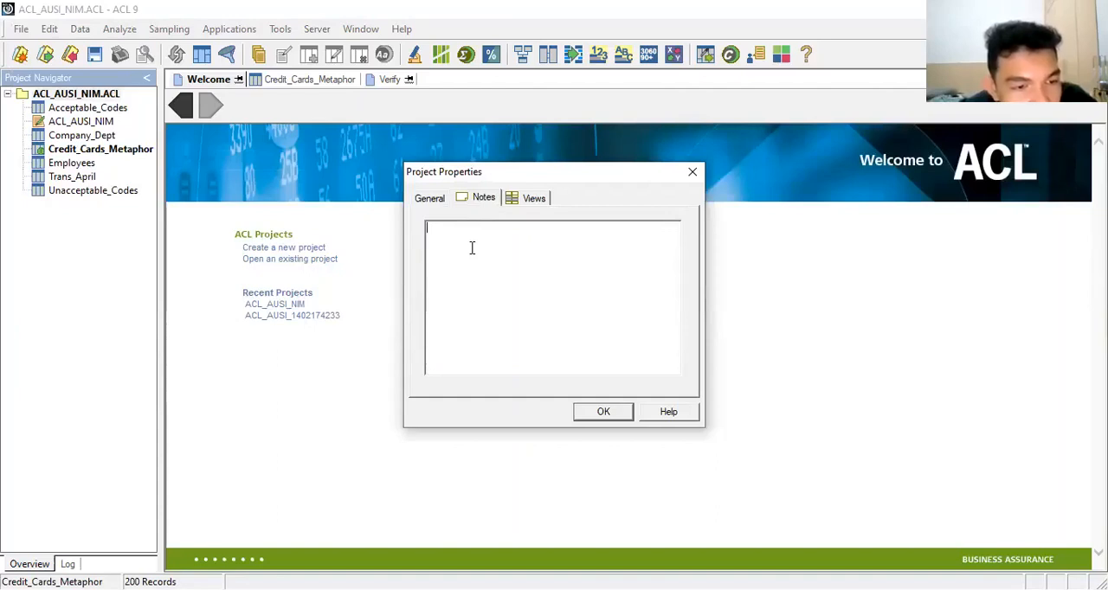
left_click(471, 247)
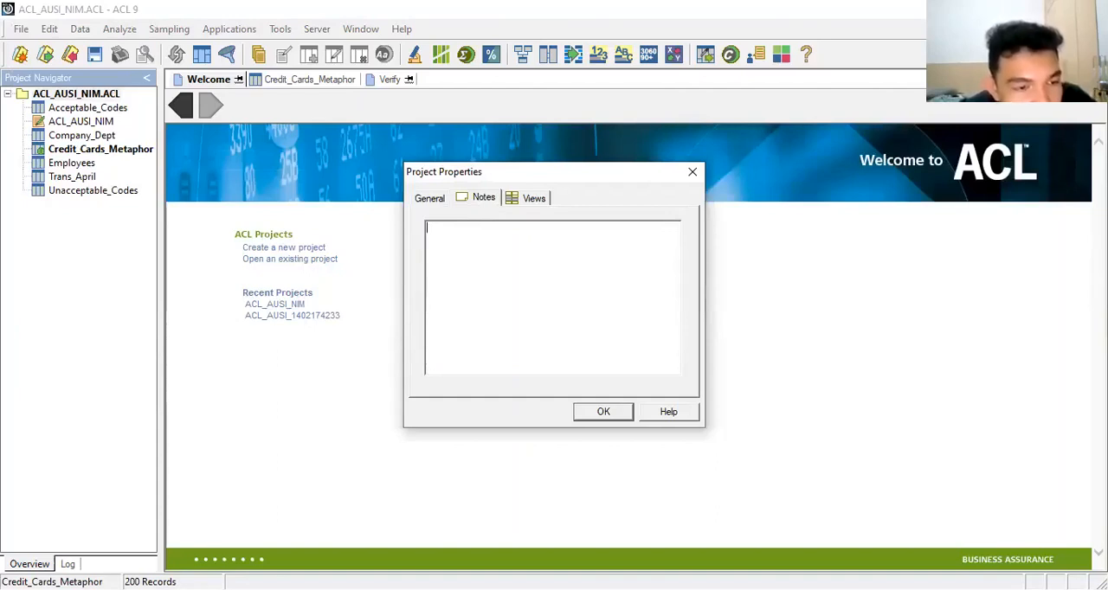
type("8 Juni 202")
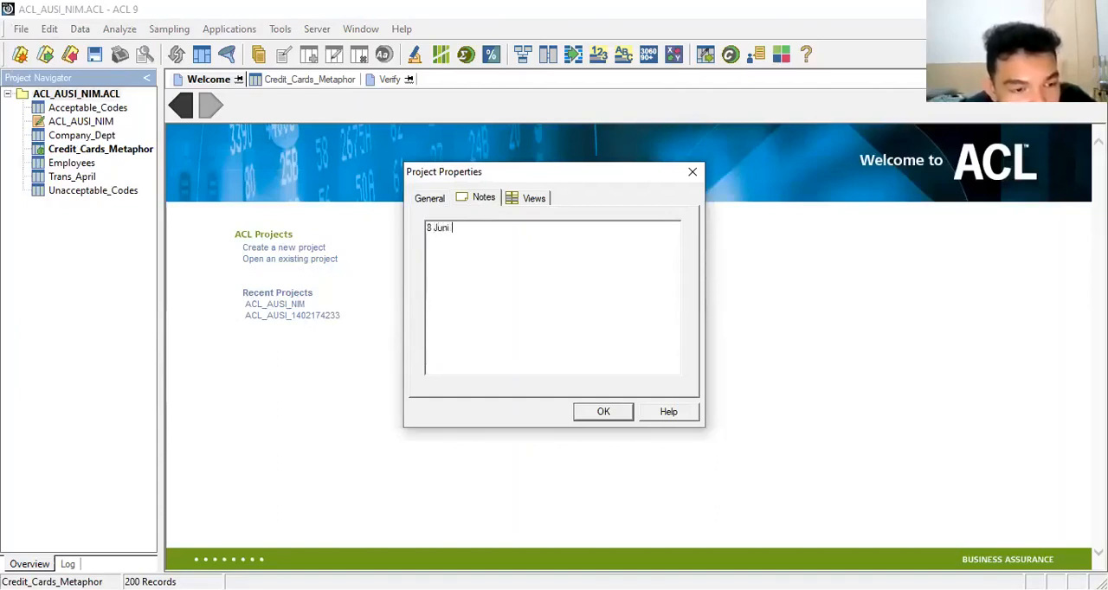
type("1")
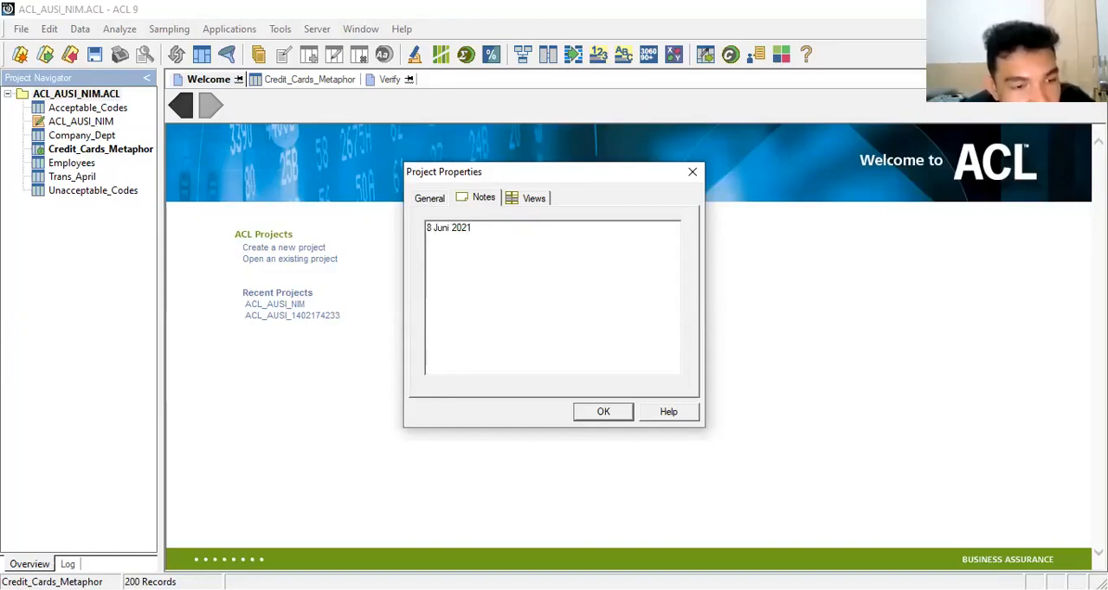
type(", ")
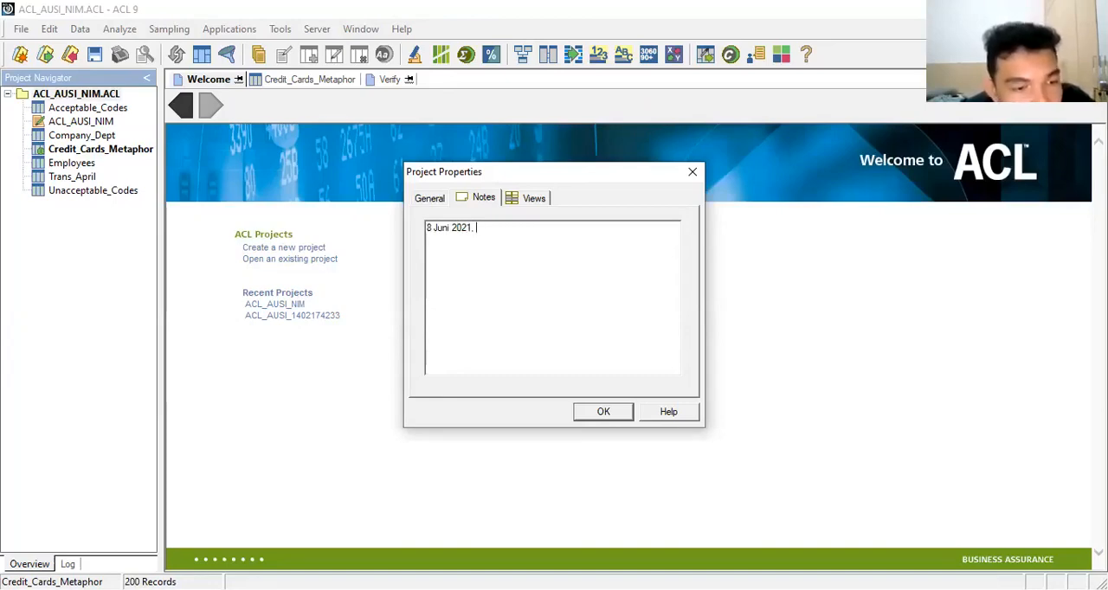
type("18.10")
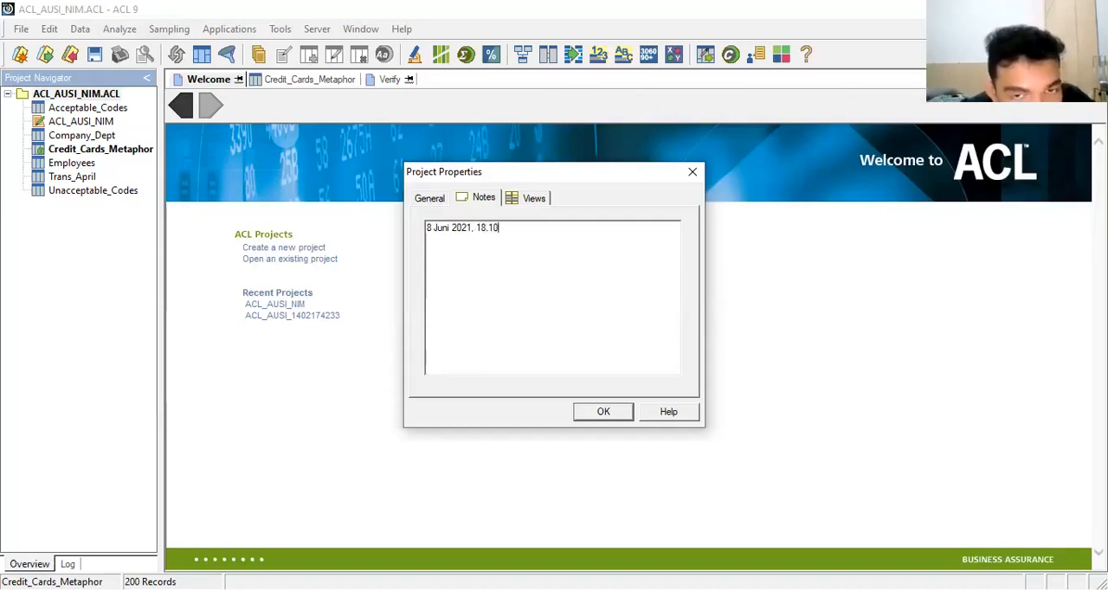
type(",")
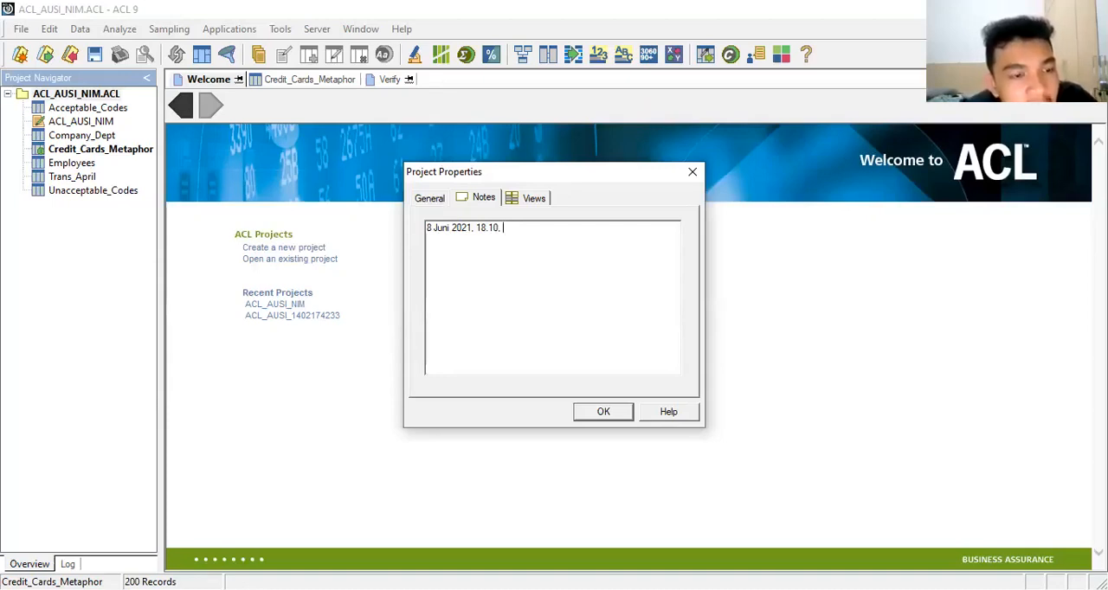
type(" audit")
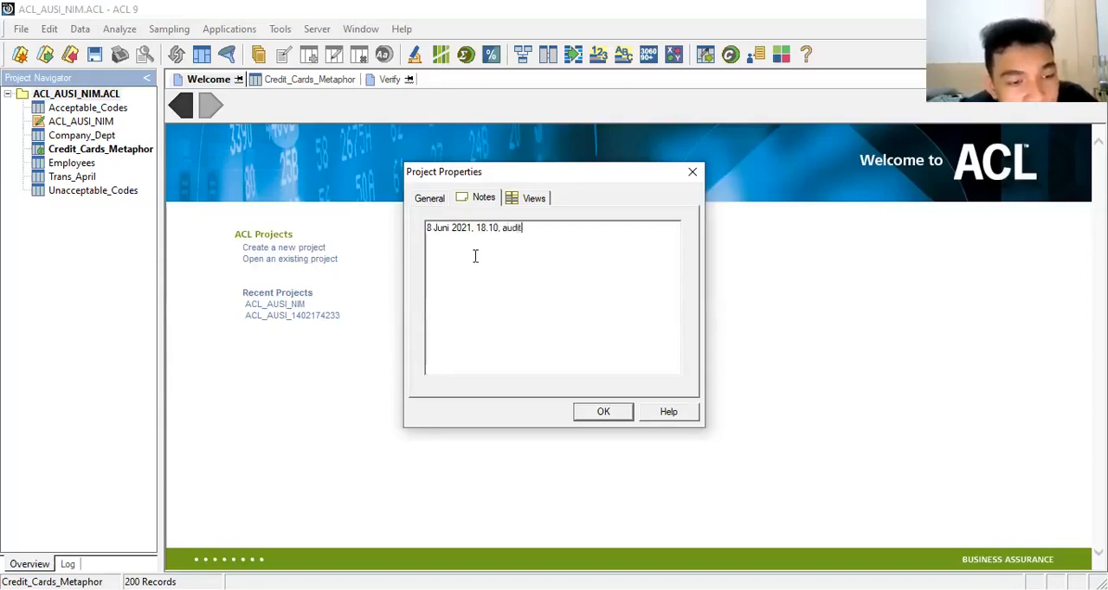
left_click(606, 414)
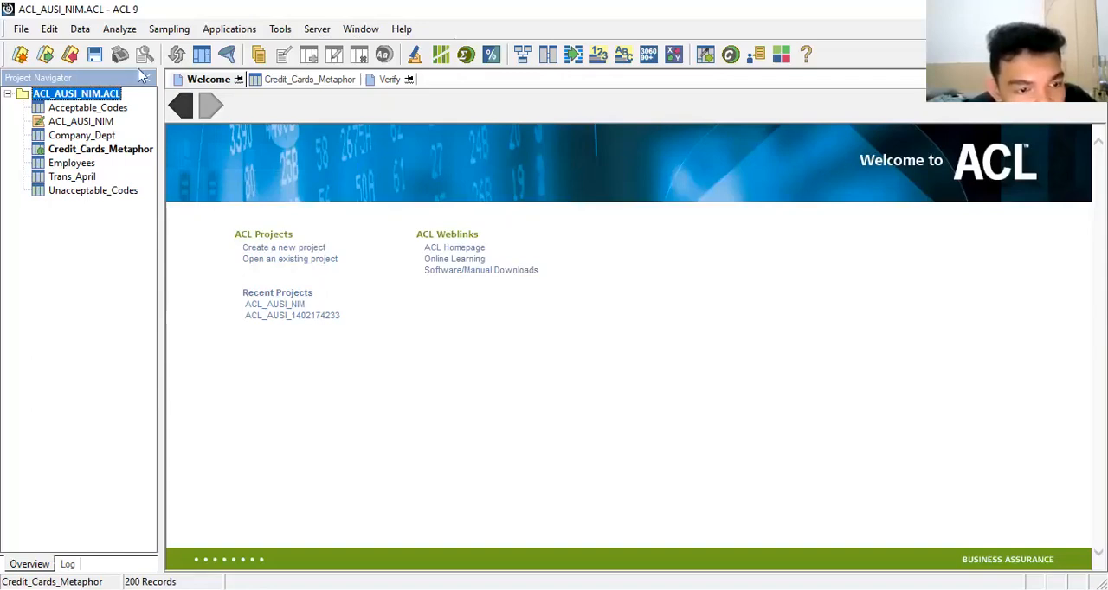
Step: Change the ending of the ACL_AUSI_NIM project note to "latihan ausi" and accept it
left_click(19, 29)
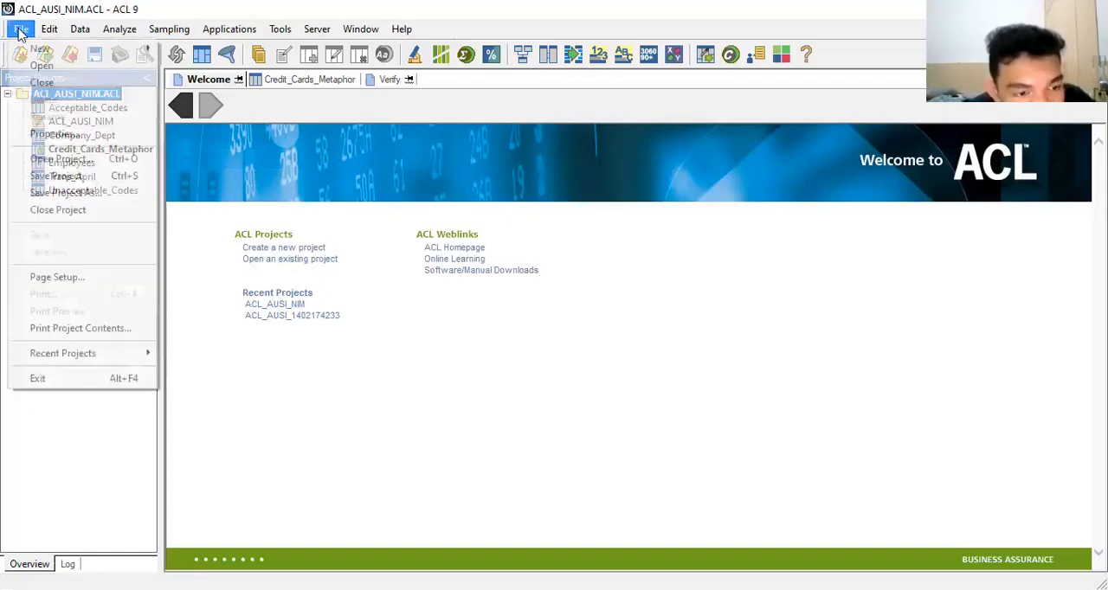
left_click(42, 135)
left_click(481, 199)
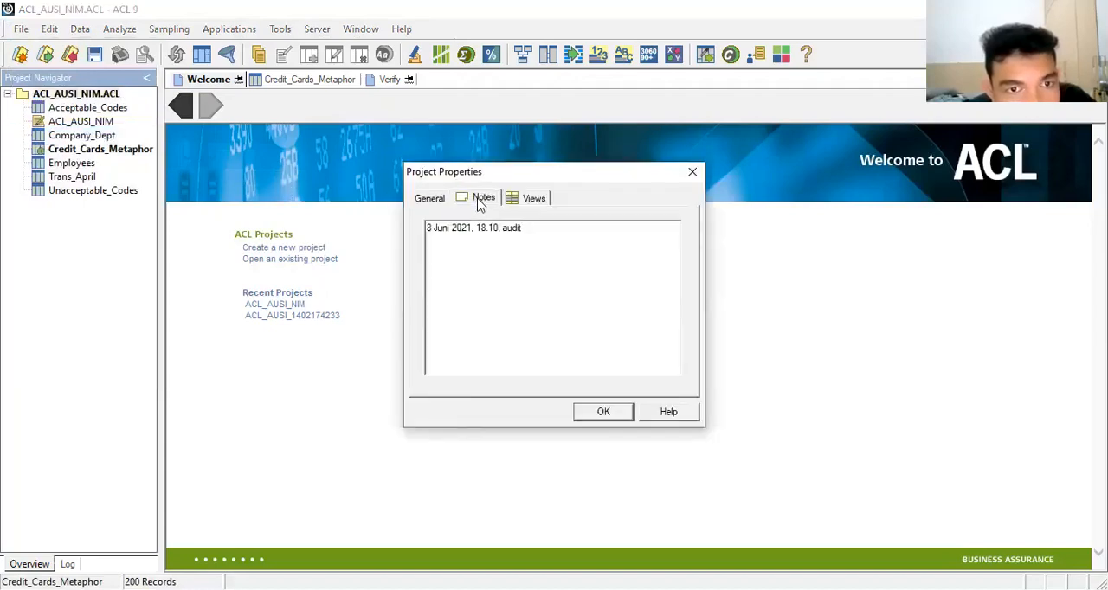
key("BackSpace")
key("BackSpace")
key("BackSpace")
key("BackSpace")
key("BackSpace")
key("BackSpace")
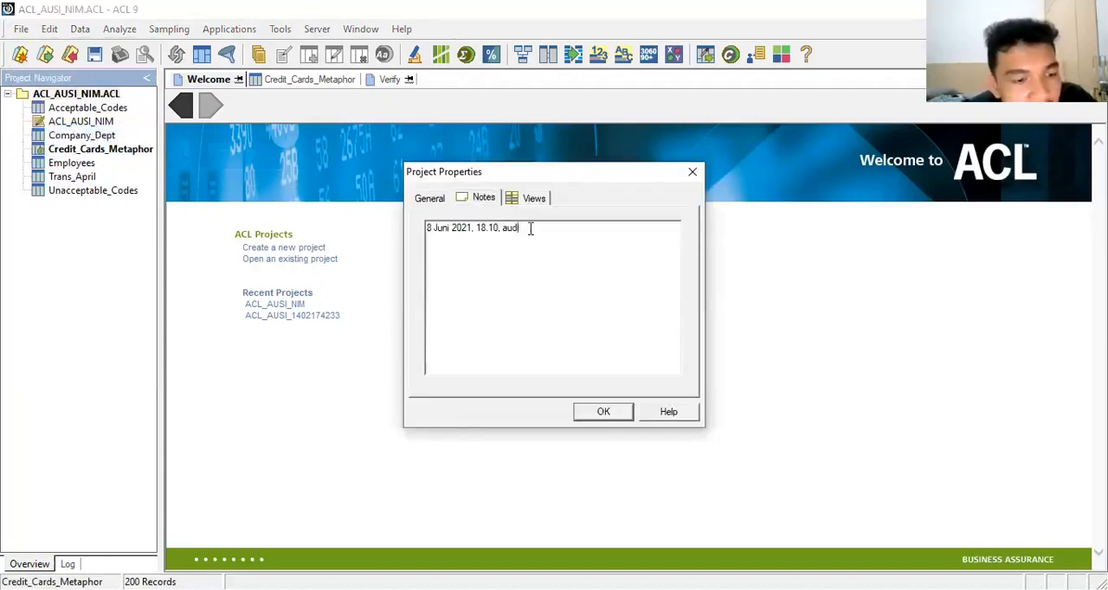
type("latihan")
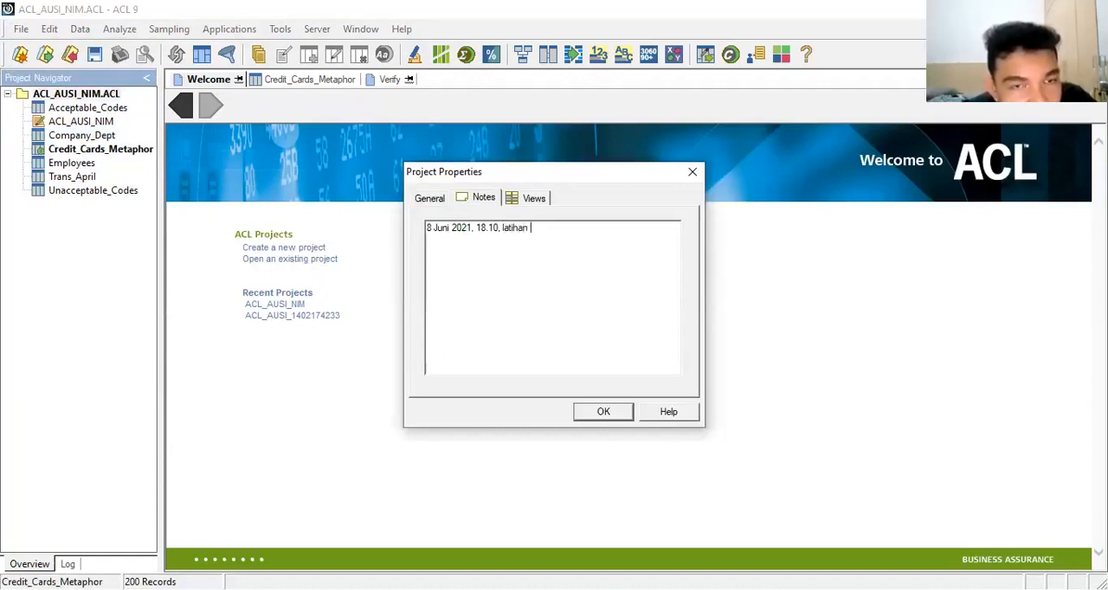
type(" au")
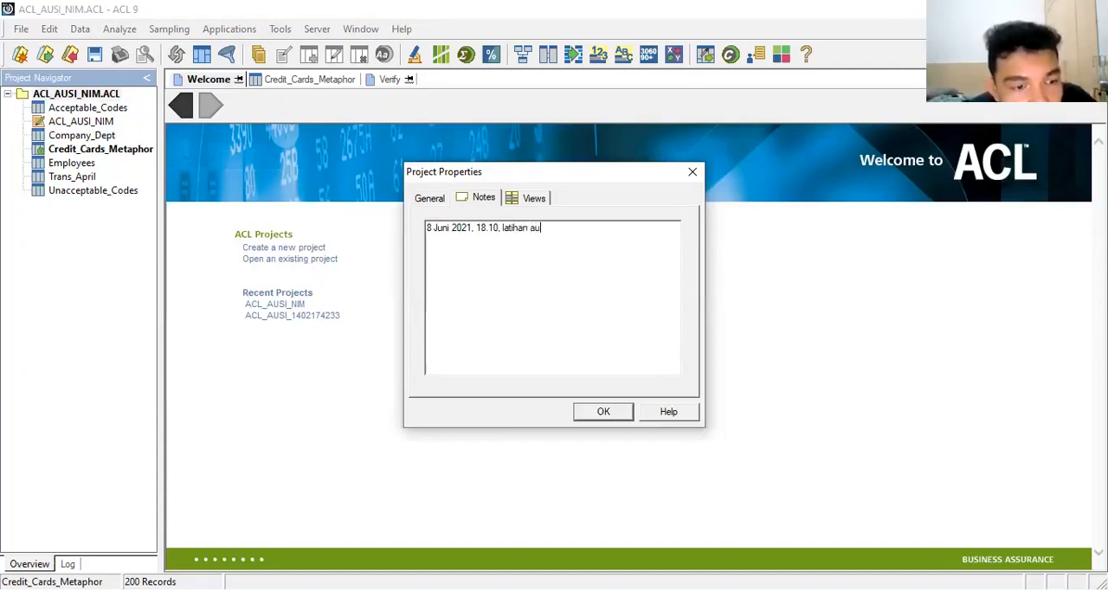
type("so")
key("BackSpace")
type("i")
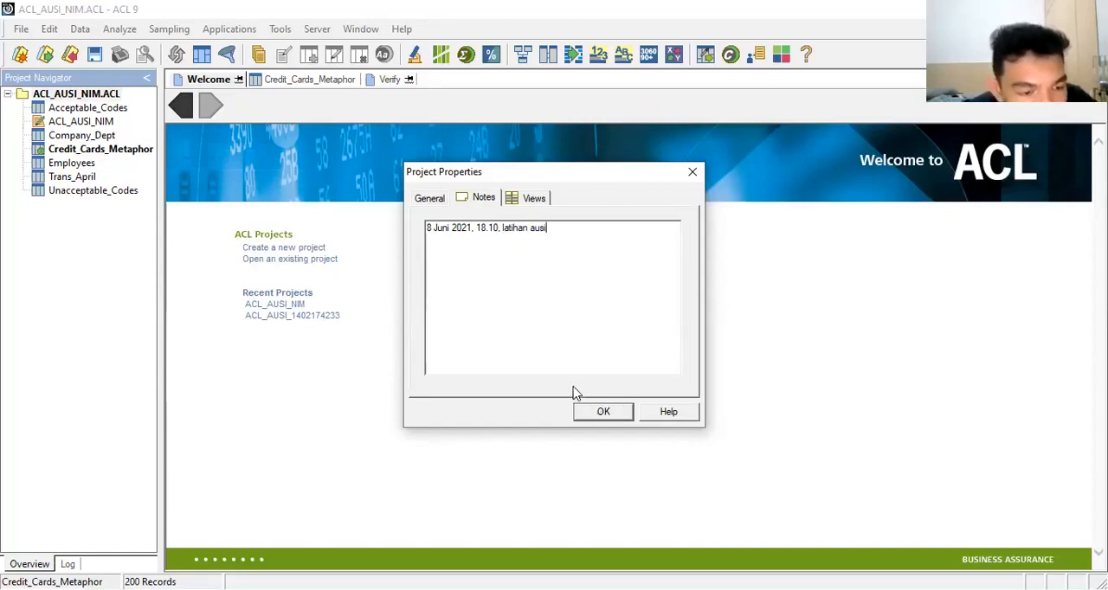
left_click(597, 412)
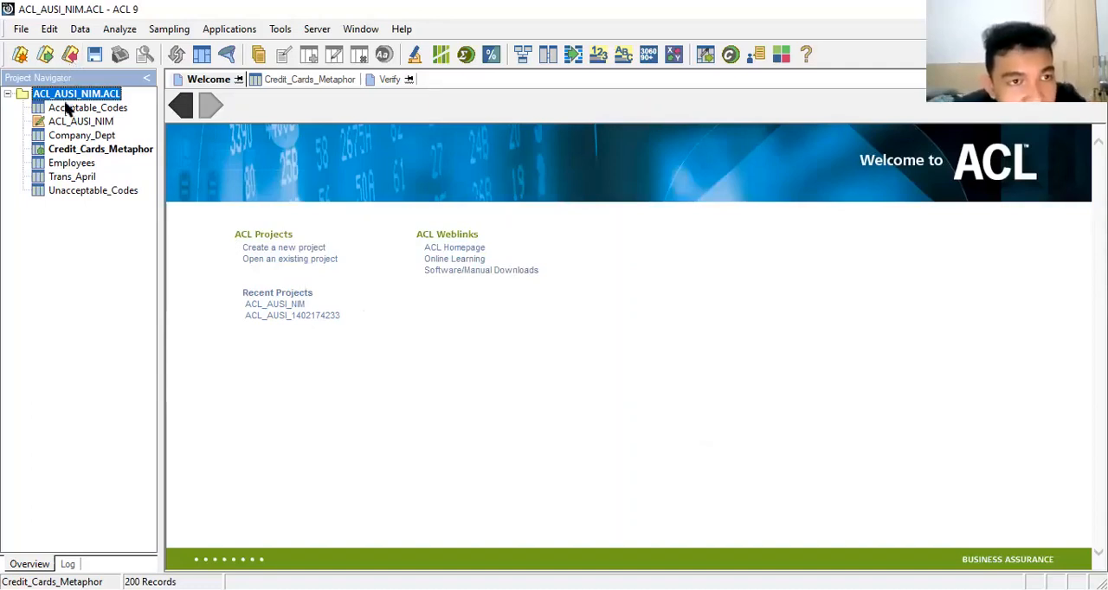
Step: Open the Employees table from the ACL_AUSI_NIM project
left_click(69, 166)
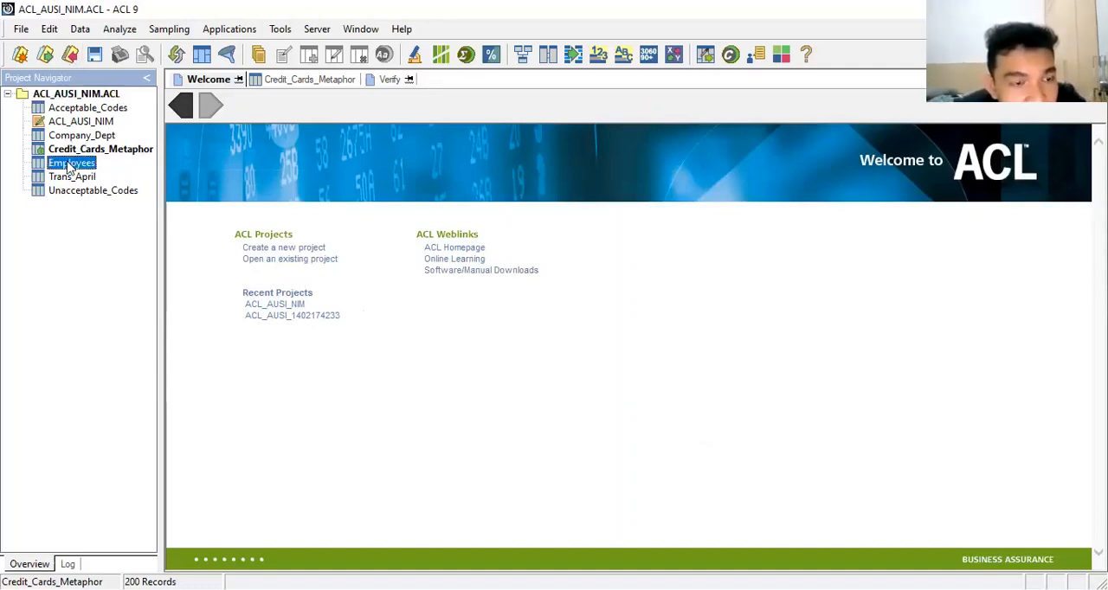
double_click(70, 167)
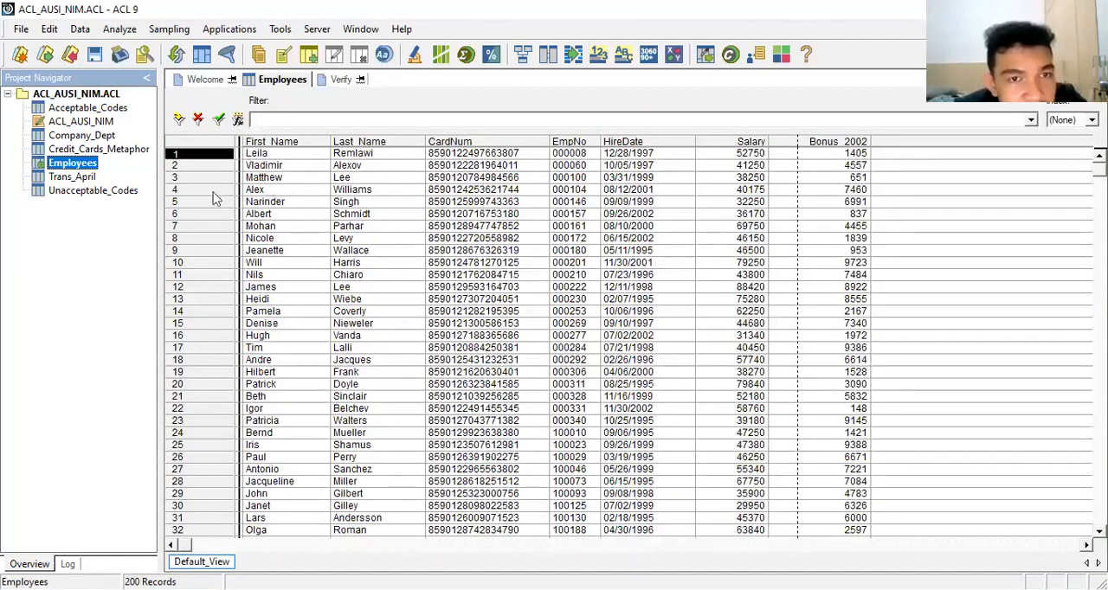
left_click(186, 188)
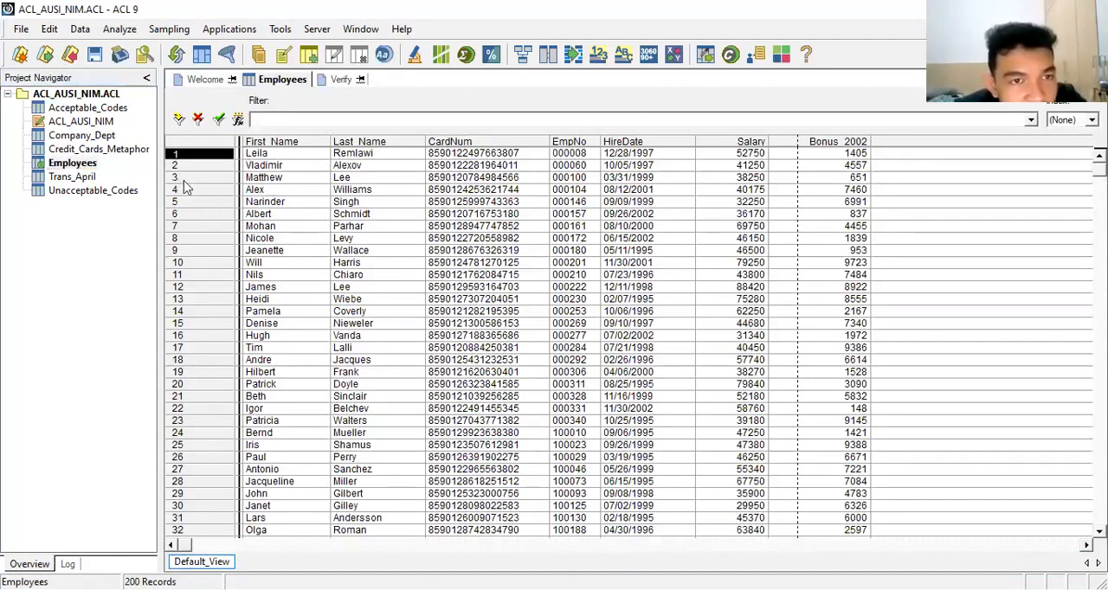
Step: Add the note "Karyawan ini masih aktif di perusahaan ini sampai akhir tahun 2017" to record 3 of the Employees table
left_click(262, 180)
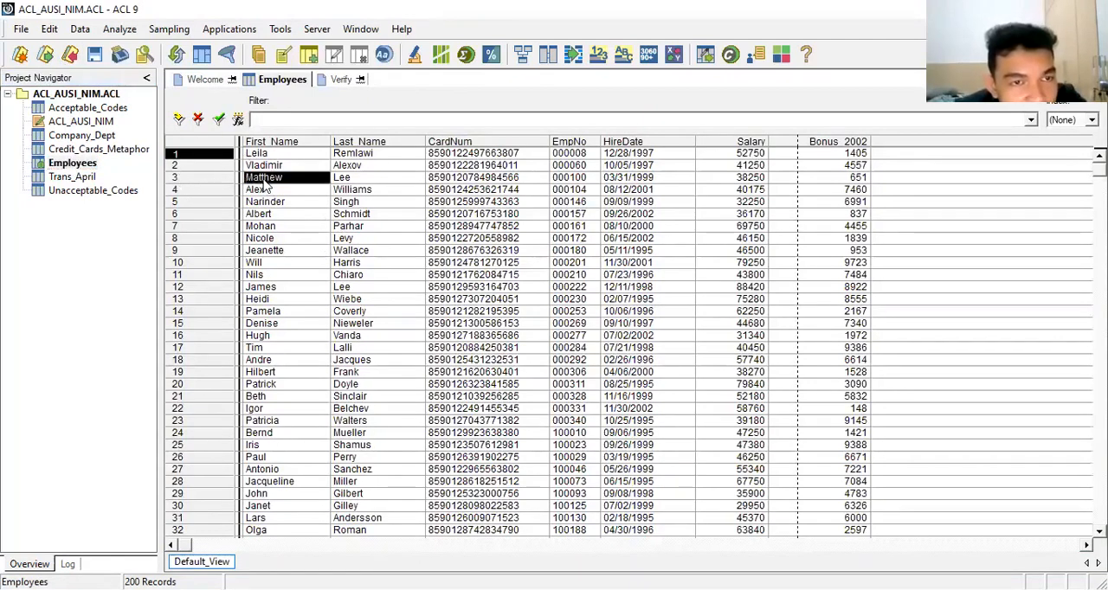
left_click(219, 180)
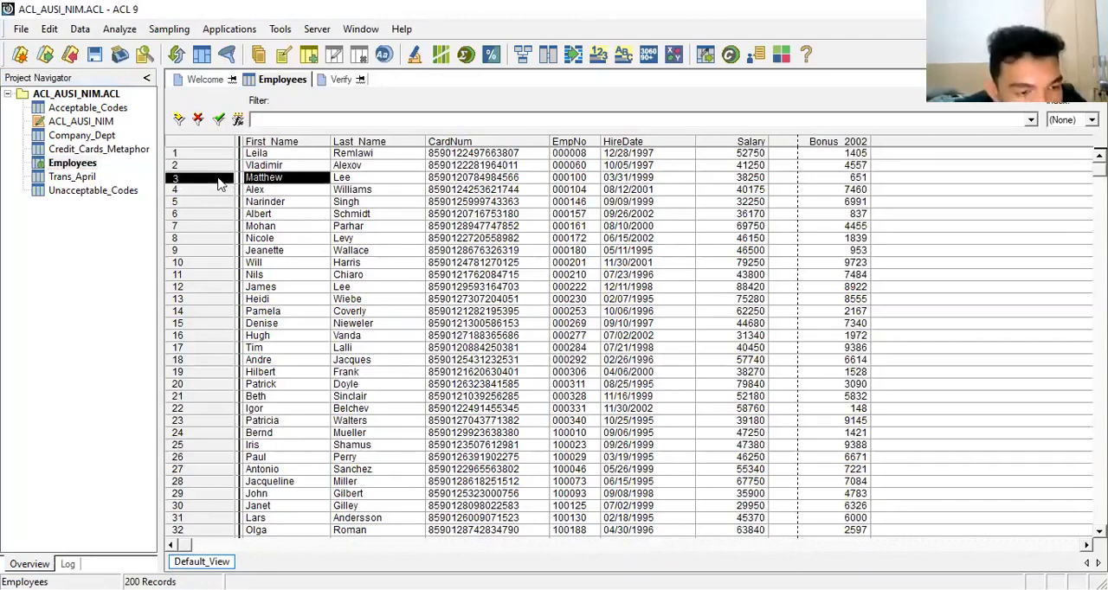
right_click(219, 183)
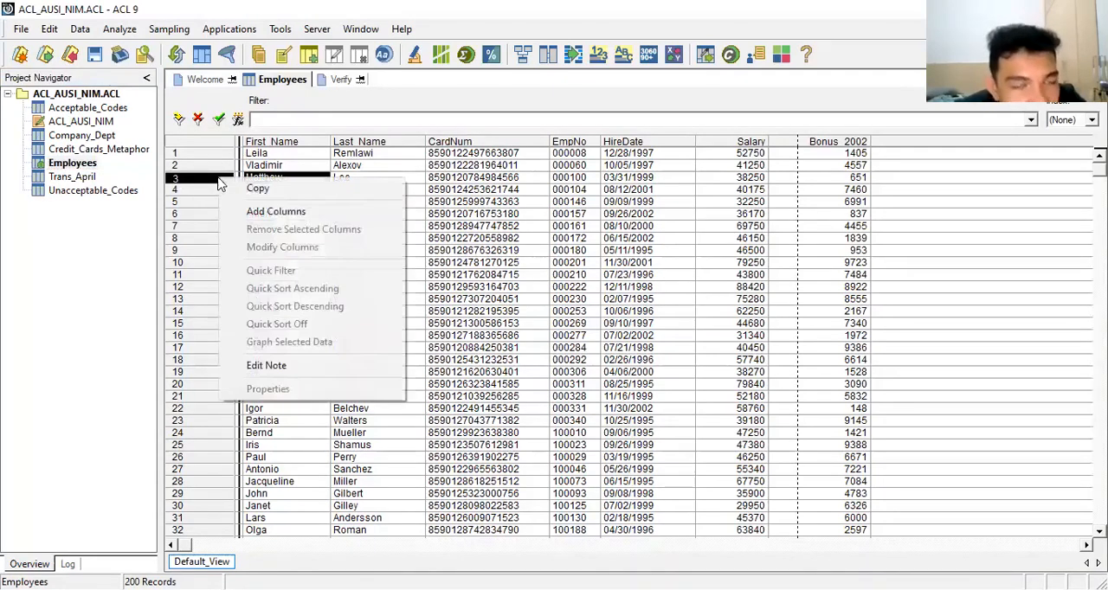
left_click(272, 371)
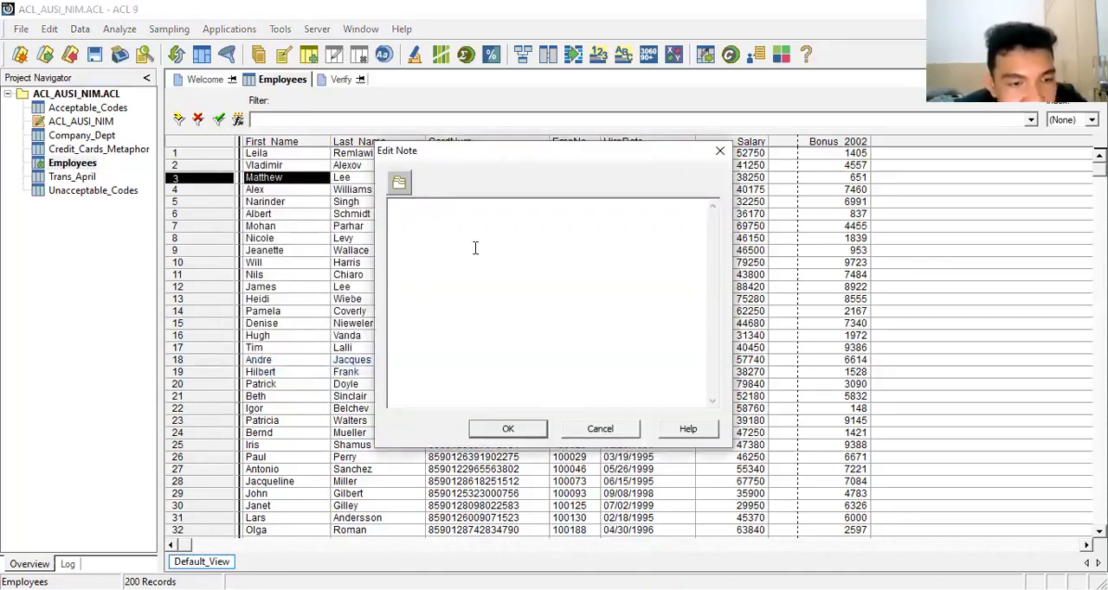
type("Kar")
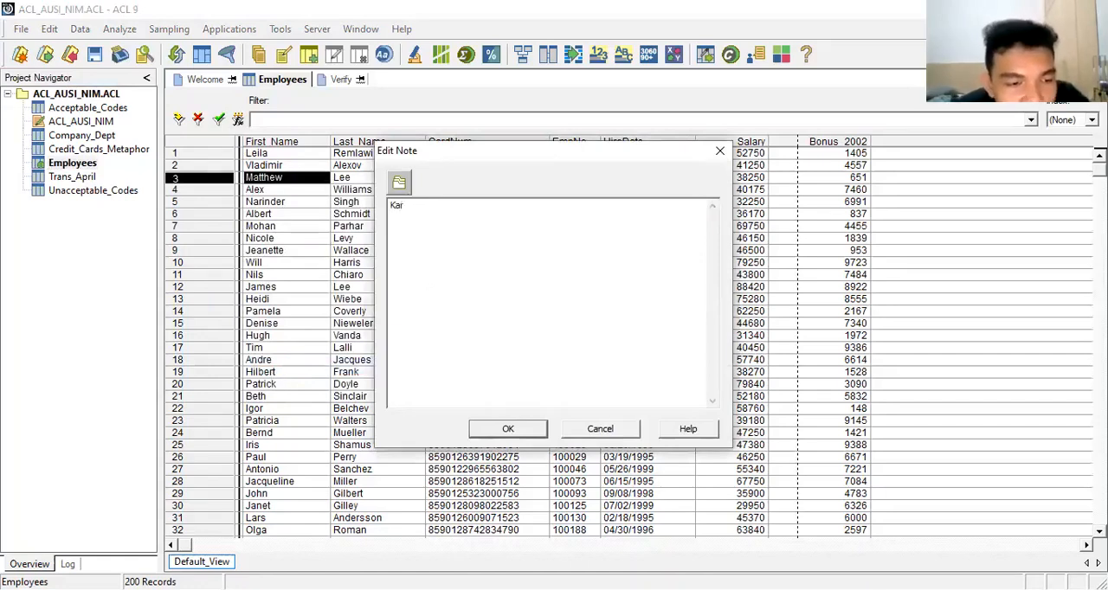
type("yawan ")
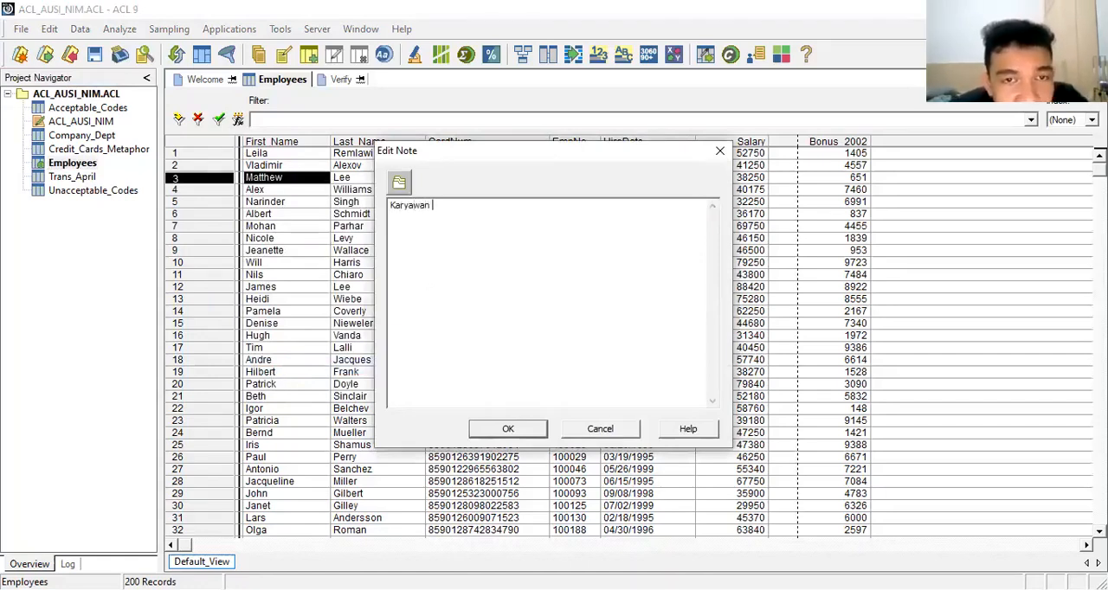
type("ini masi")
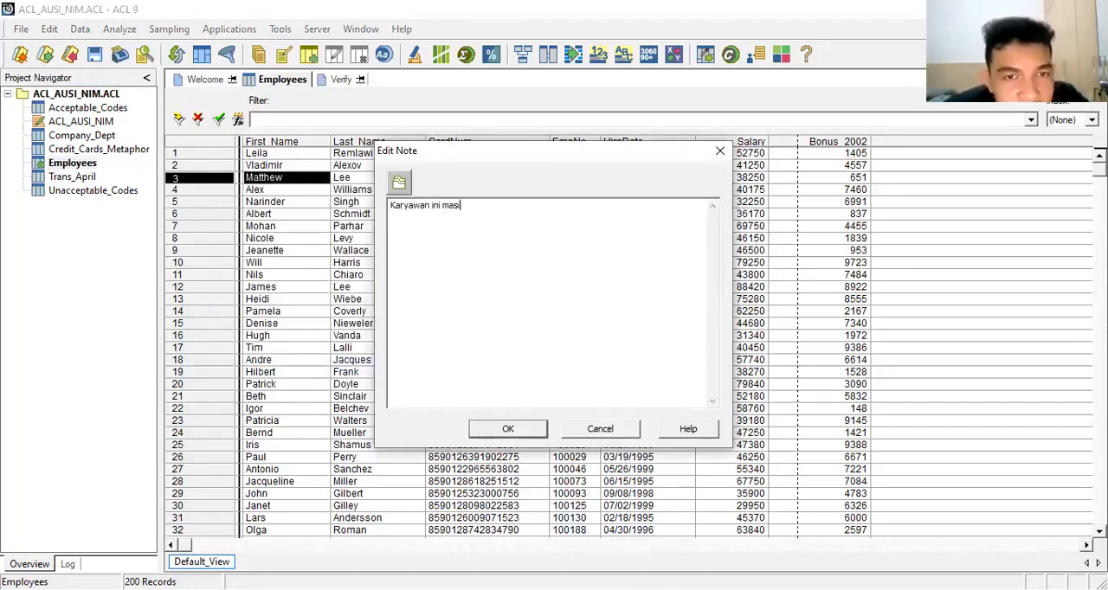
type("h aktif ")
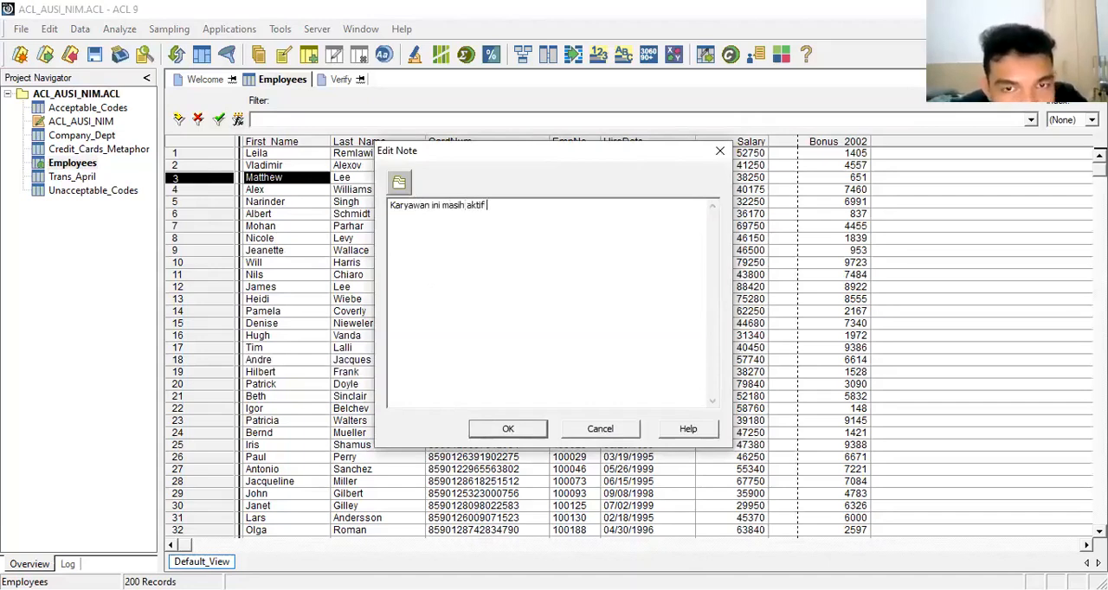
type("di peru")
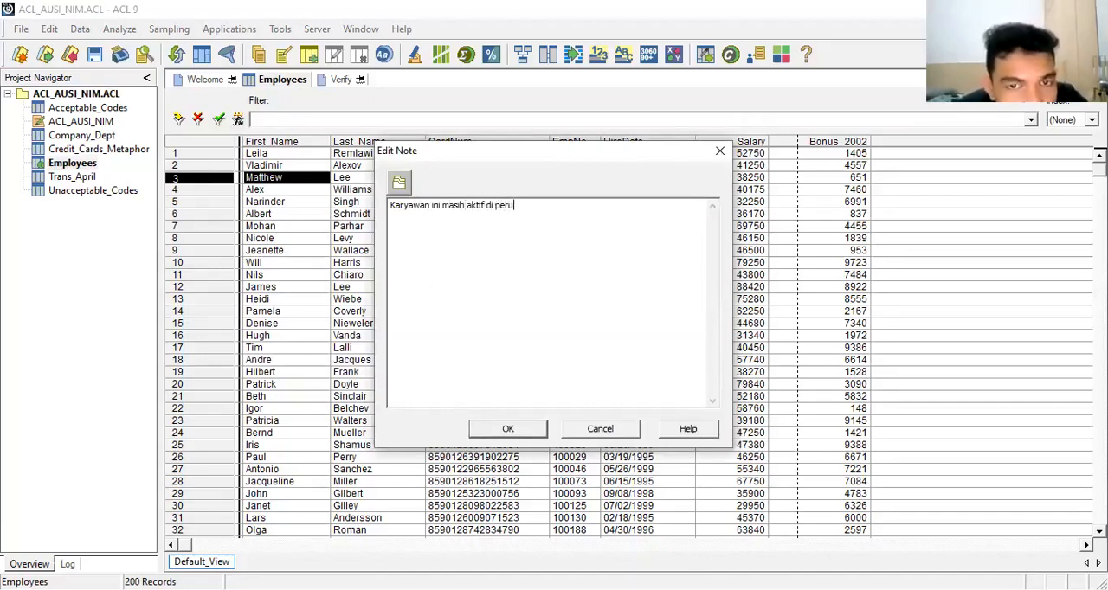
type("saha")
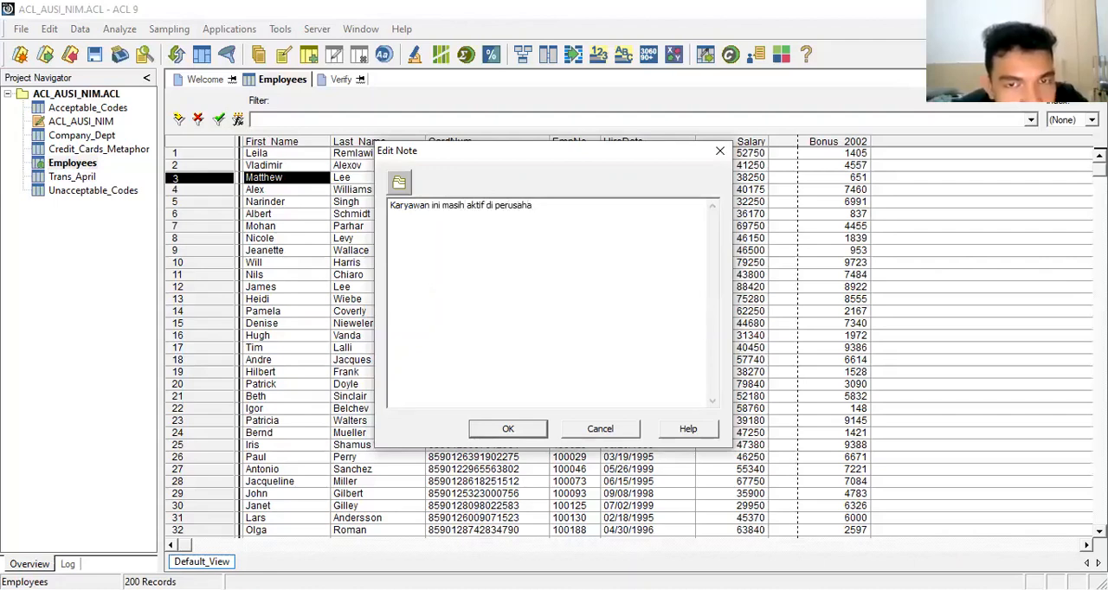
type("a")
type("n i")
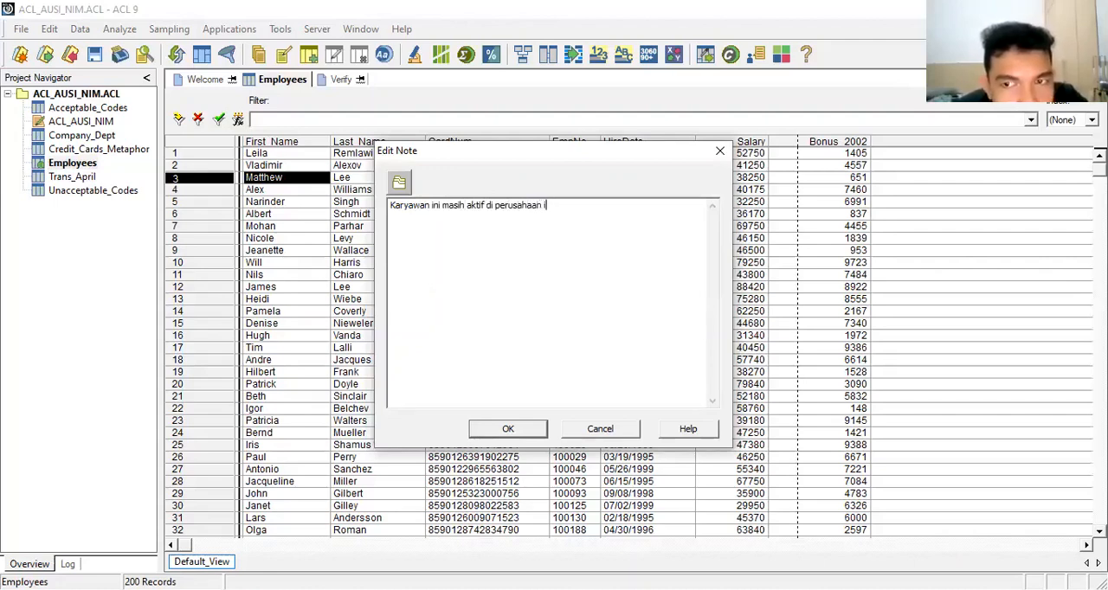
type("ni sampai")
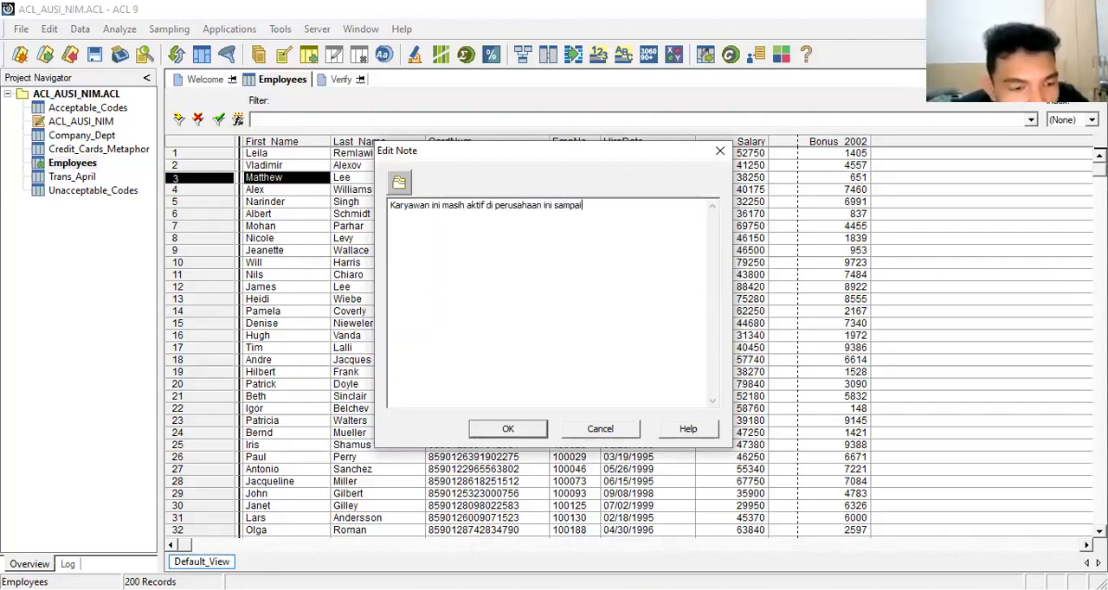
type(" tahun")
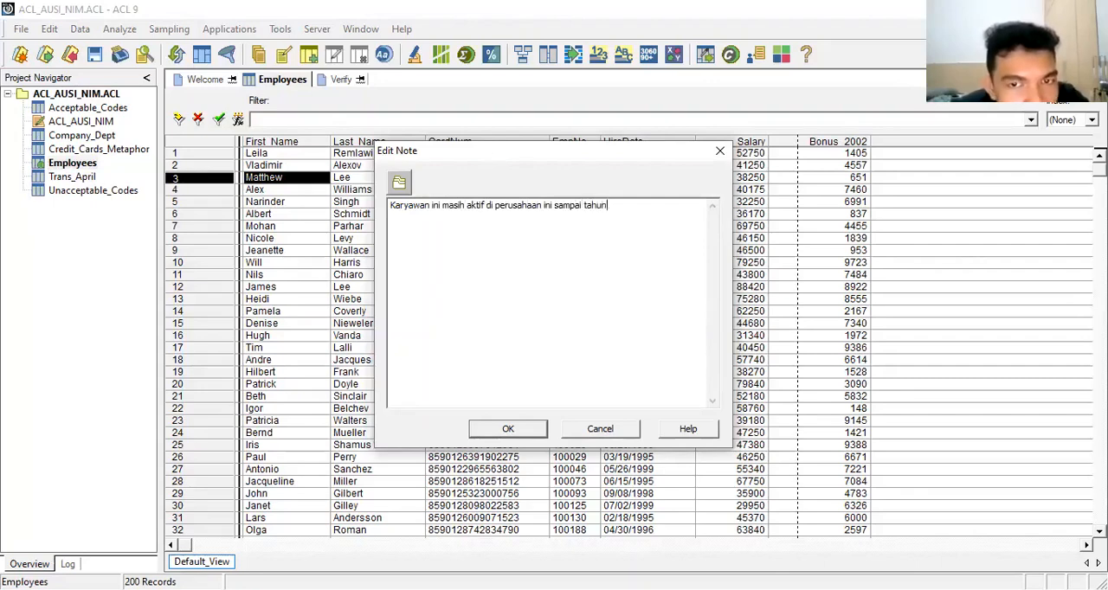
key("BackSpace")
key("BackSpace")
key("BackSpace")
key("BackSpace")
key("BackSpace")
type("ak")
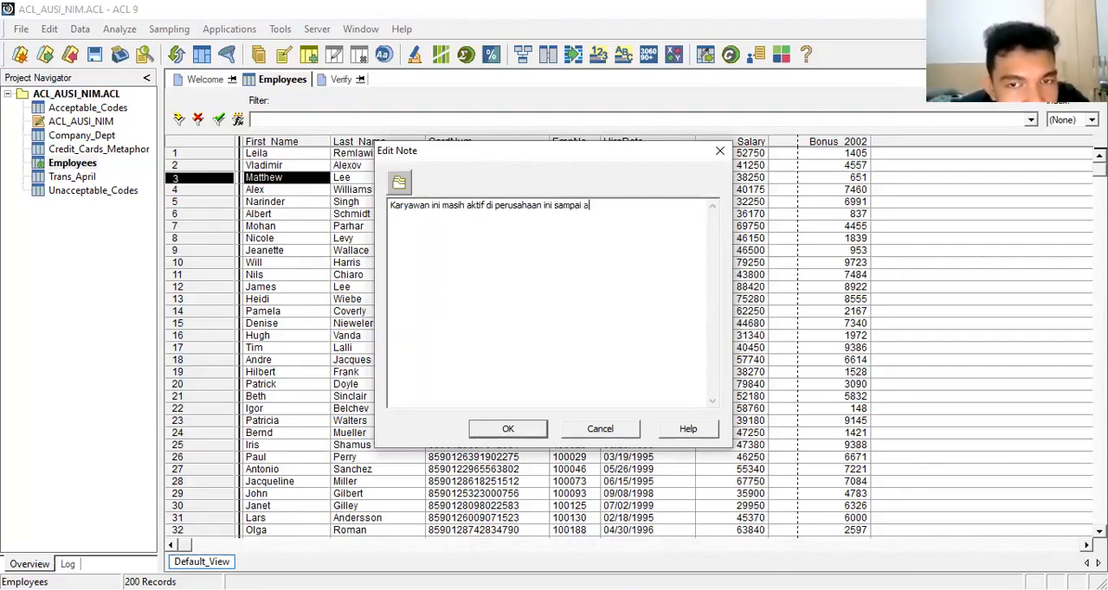
type("hir tah")
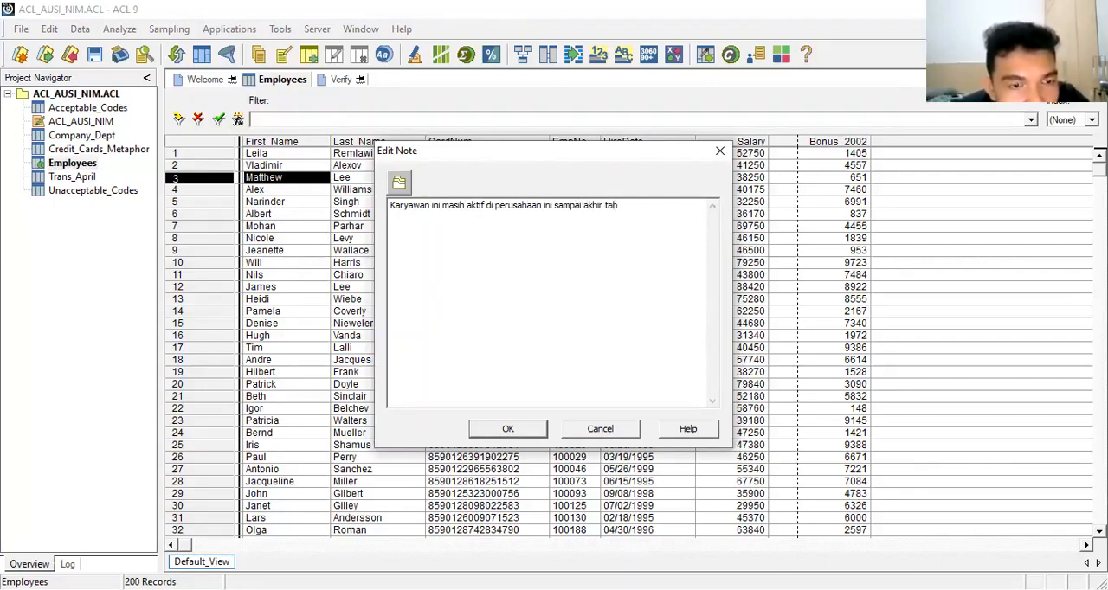
type("un 2017")
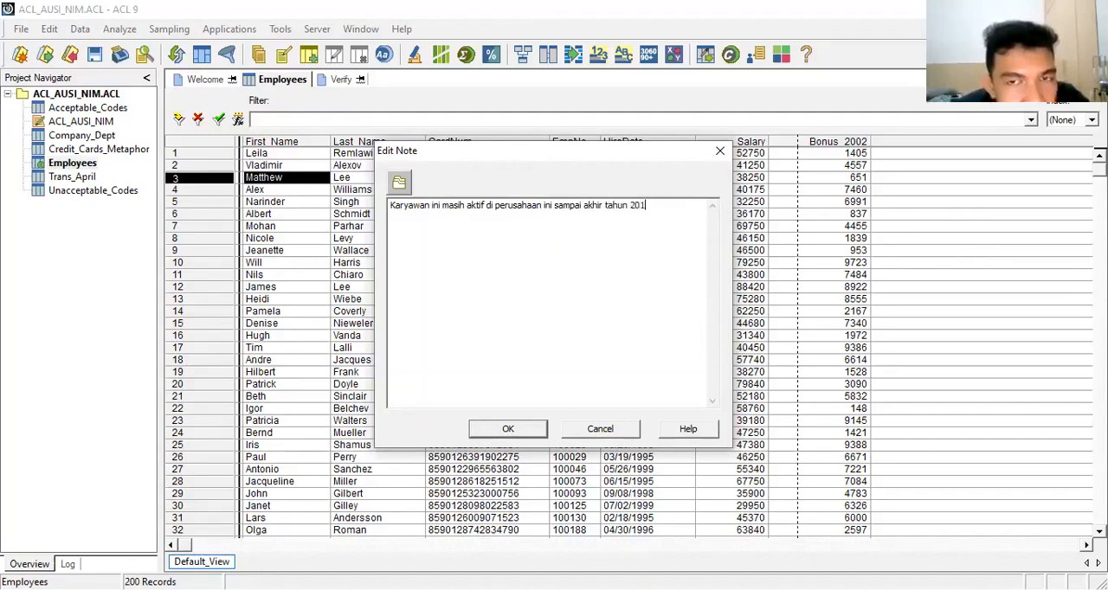
left_click(508, 430)
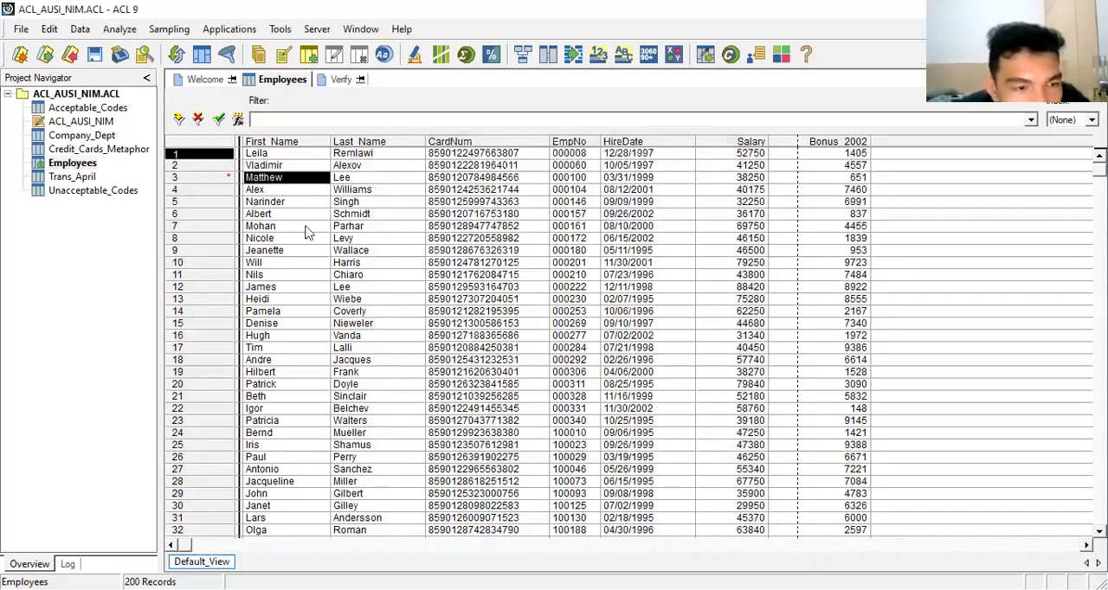
Step: Draft the note "Transaksi ini ternyata fiktif karena setelah diaudit tidak ada dokumen pendukungnya" for record 1 of the Employees table and discard it
right_click(201, 161)
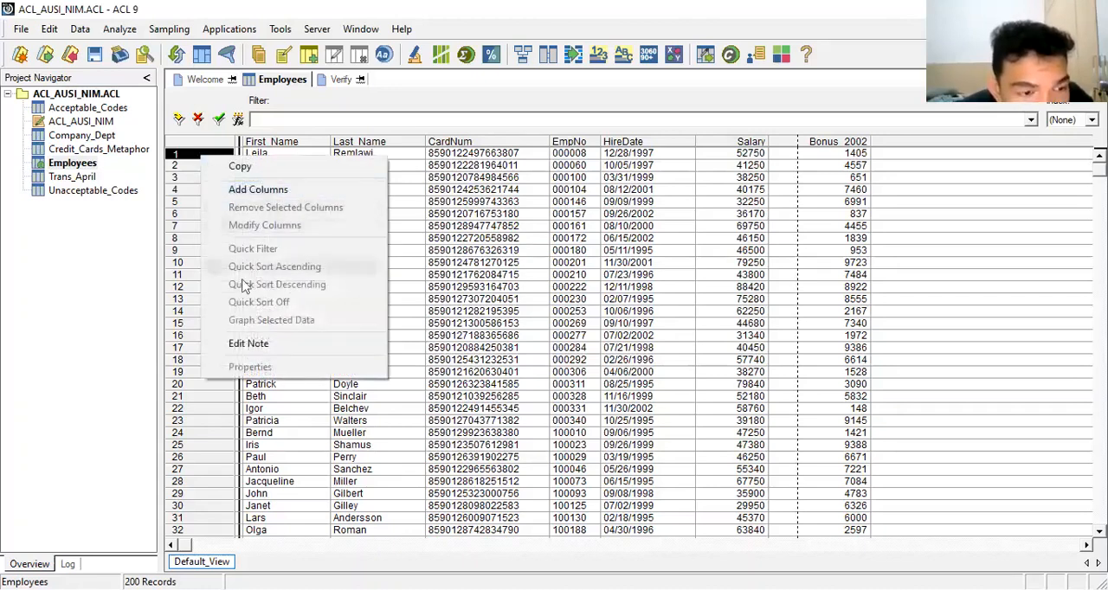
left_click(247, 345)
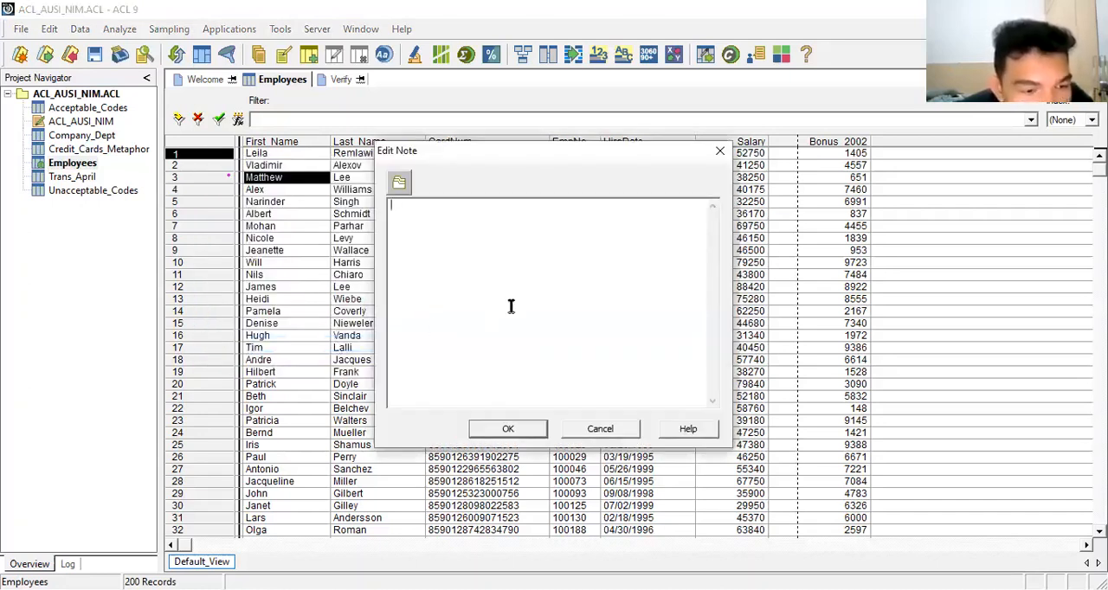
type("Tran")
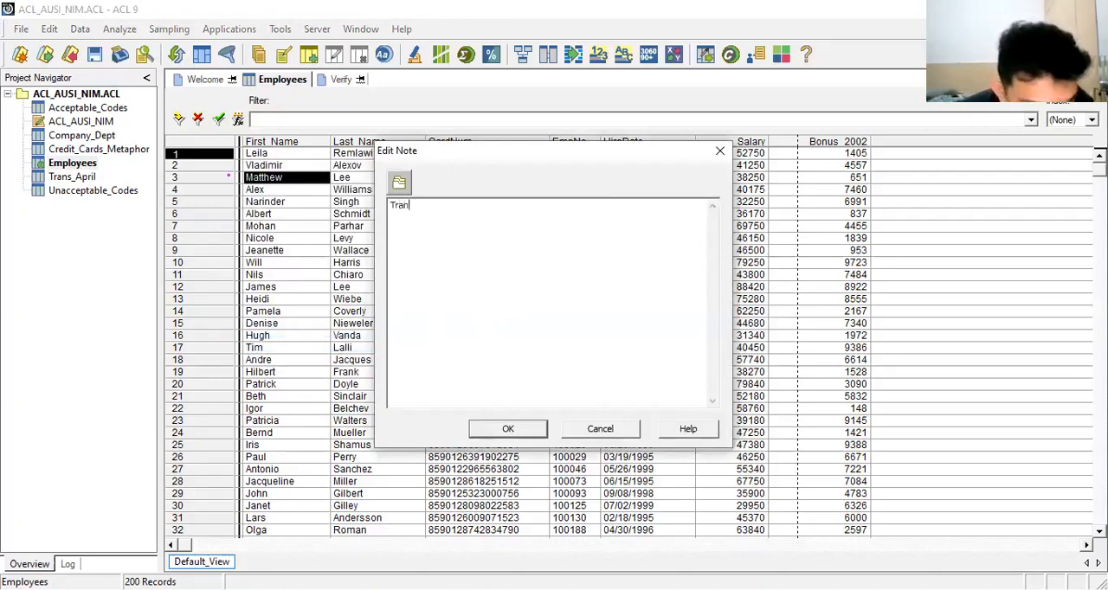
type("saksi ")
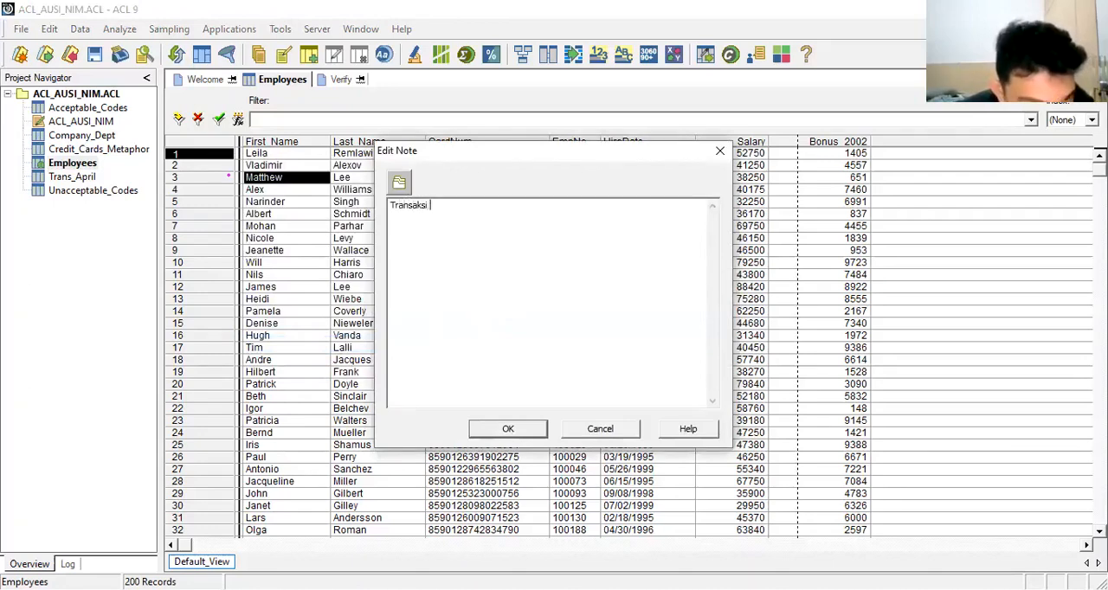
type("ini ter")
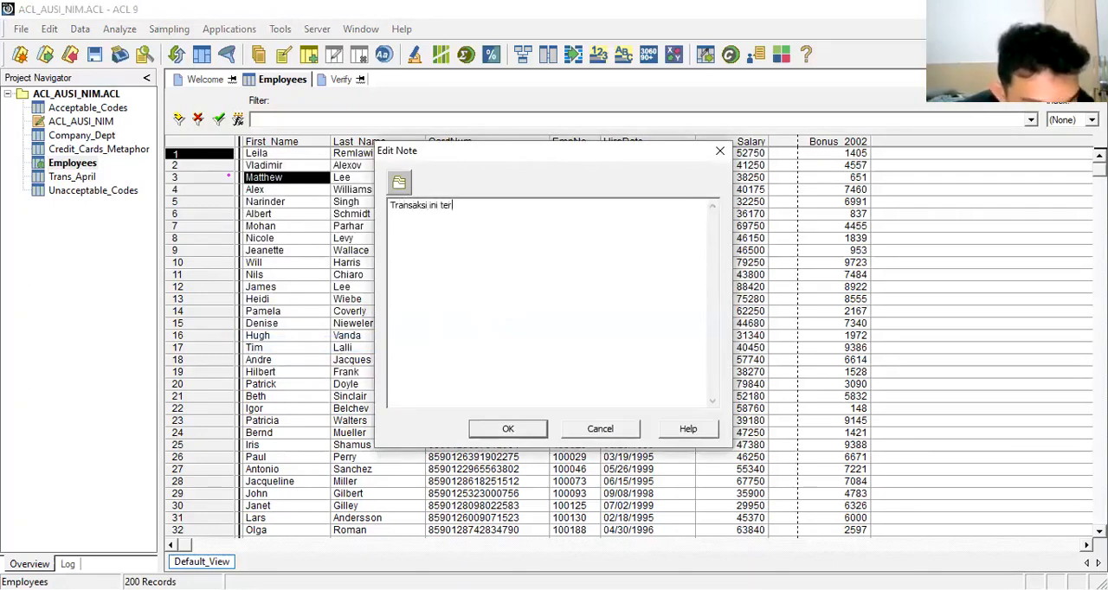
type("nyata")
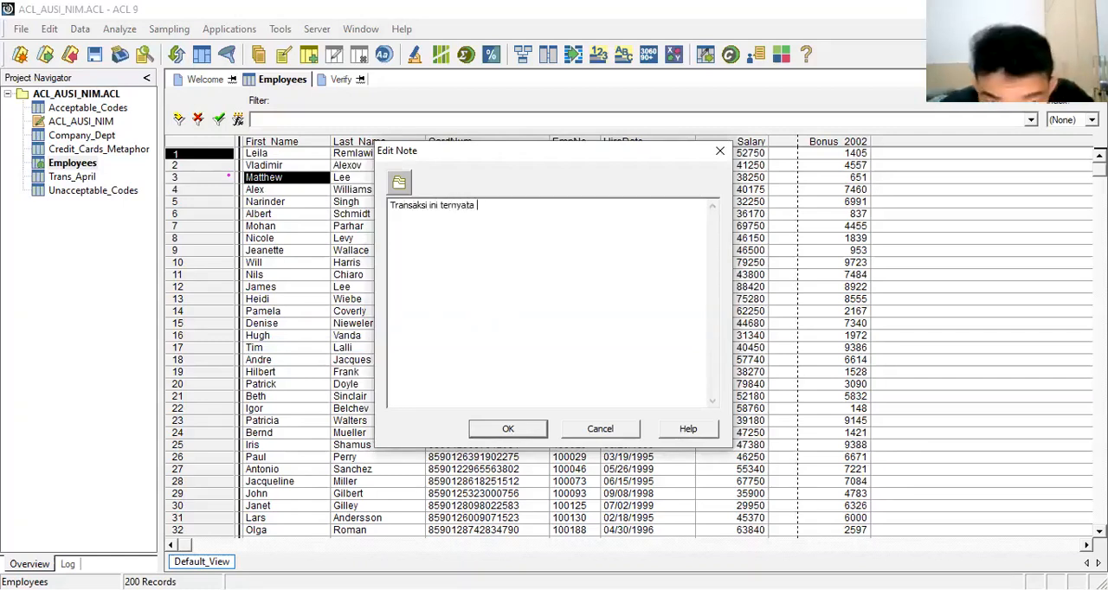
type(" fiktif ")
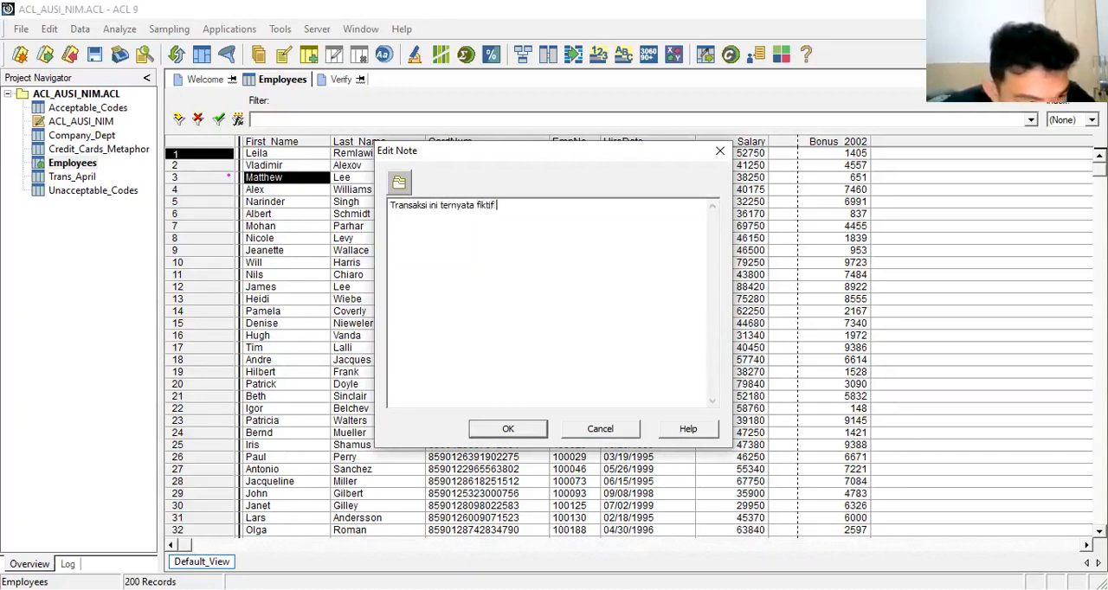
type("karena")
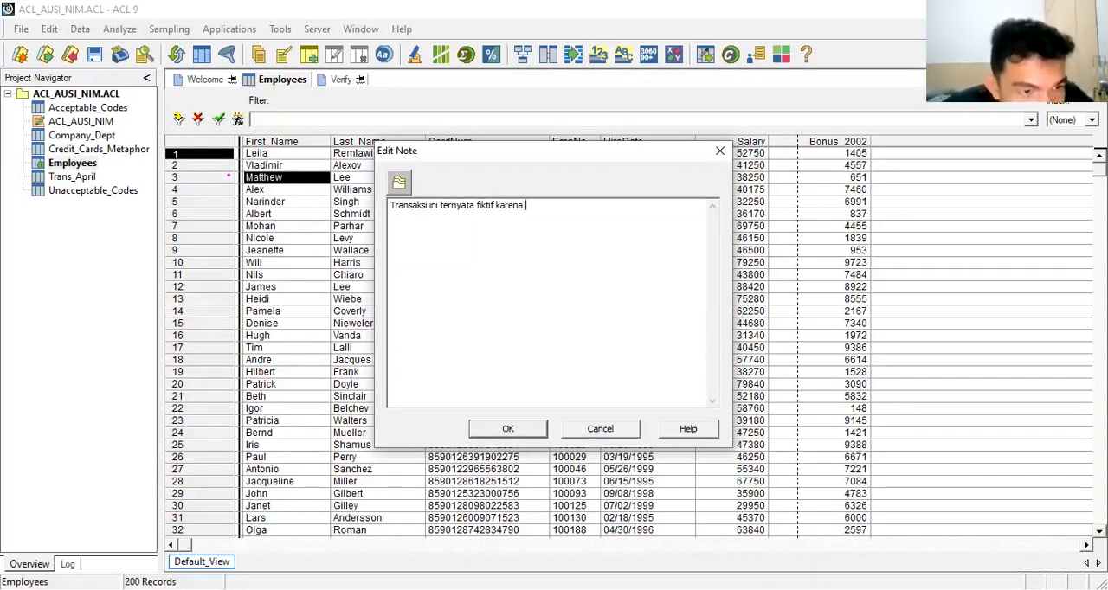
type(" setel")
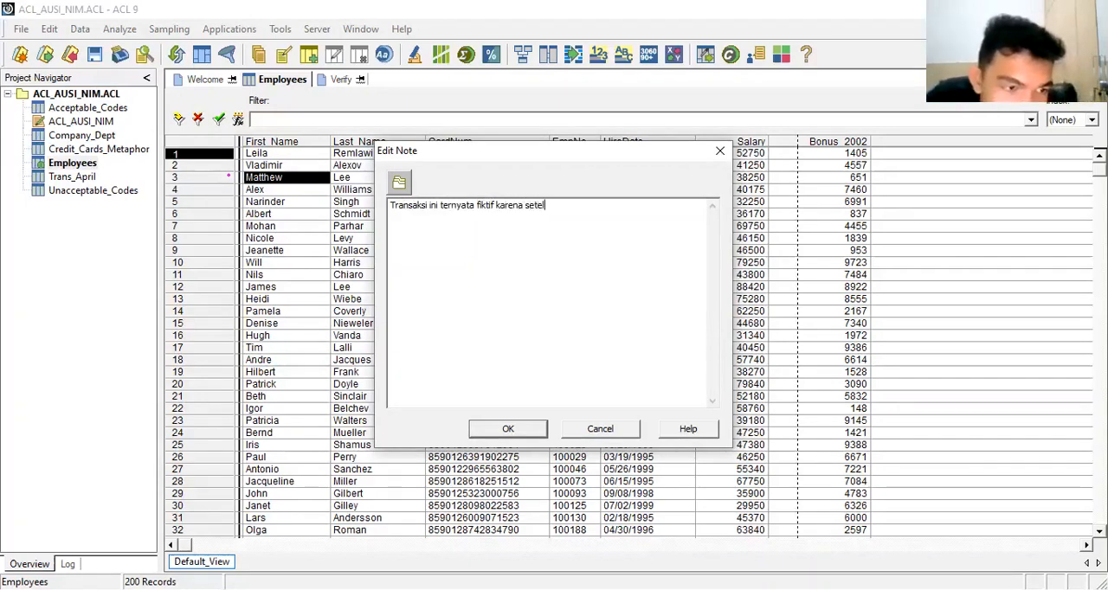
type("ah diau")
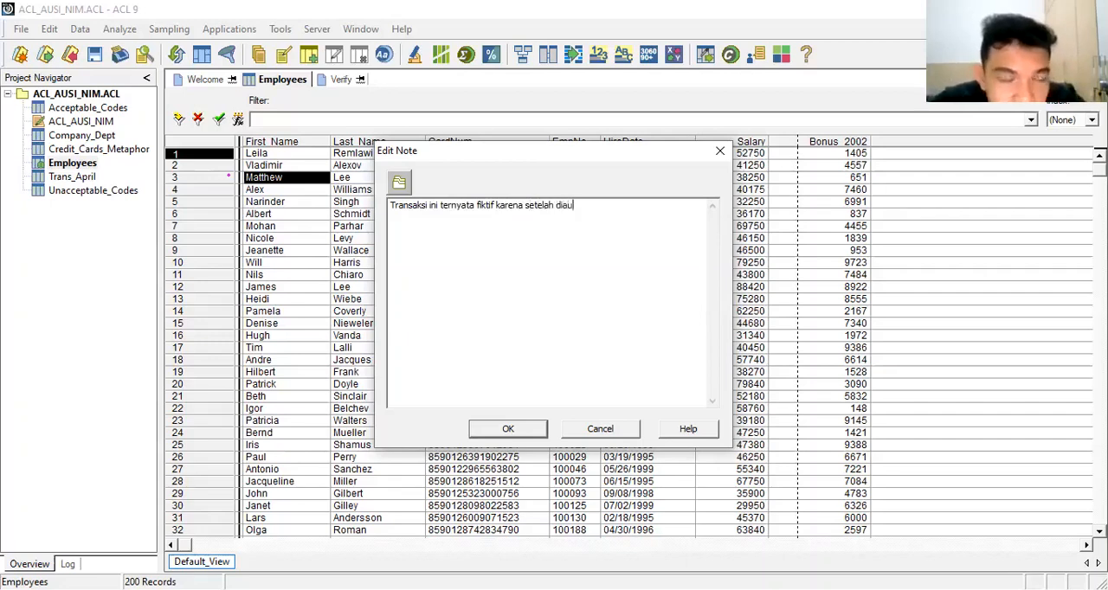
type("dit ti")
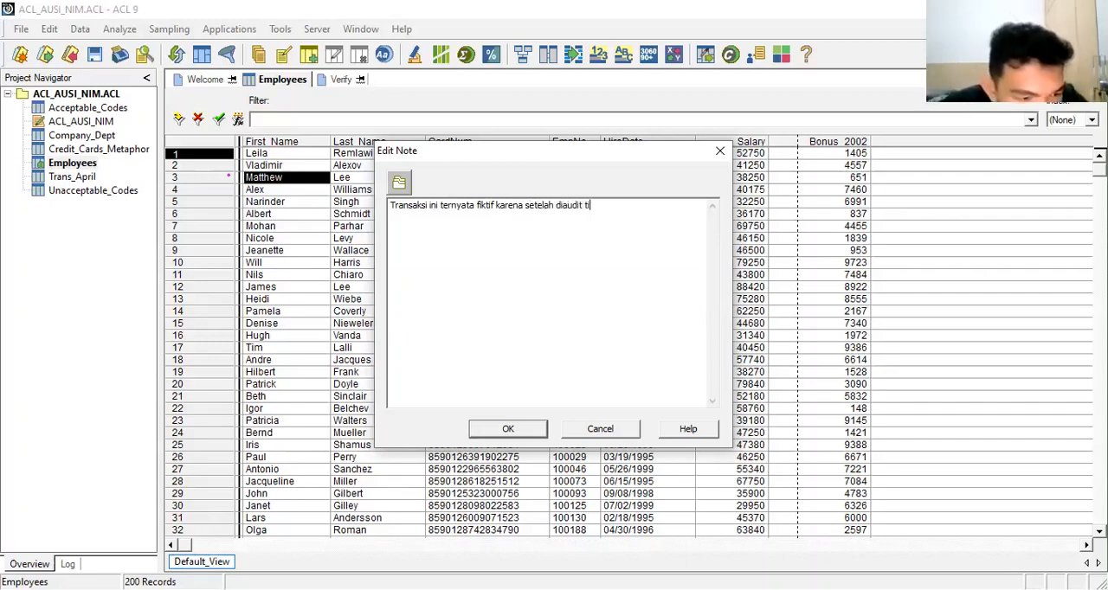
type("dak ad")
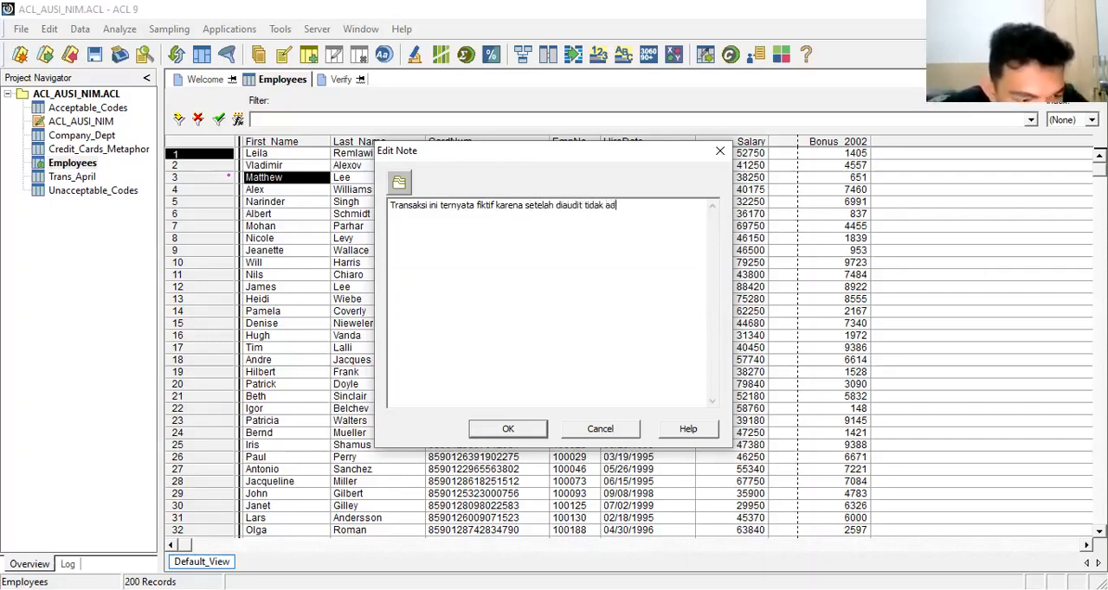
type("a dokume")
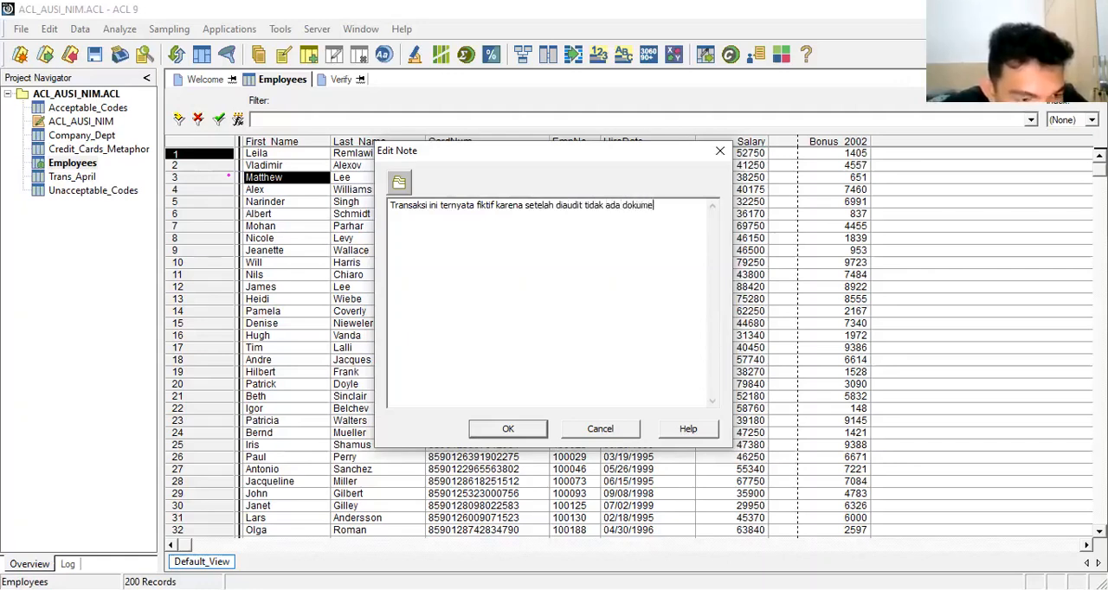
type("n penduk")
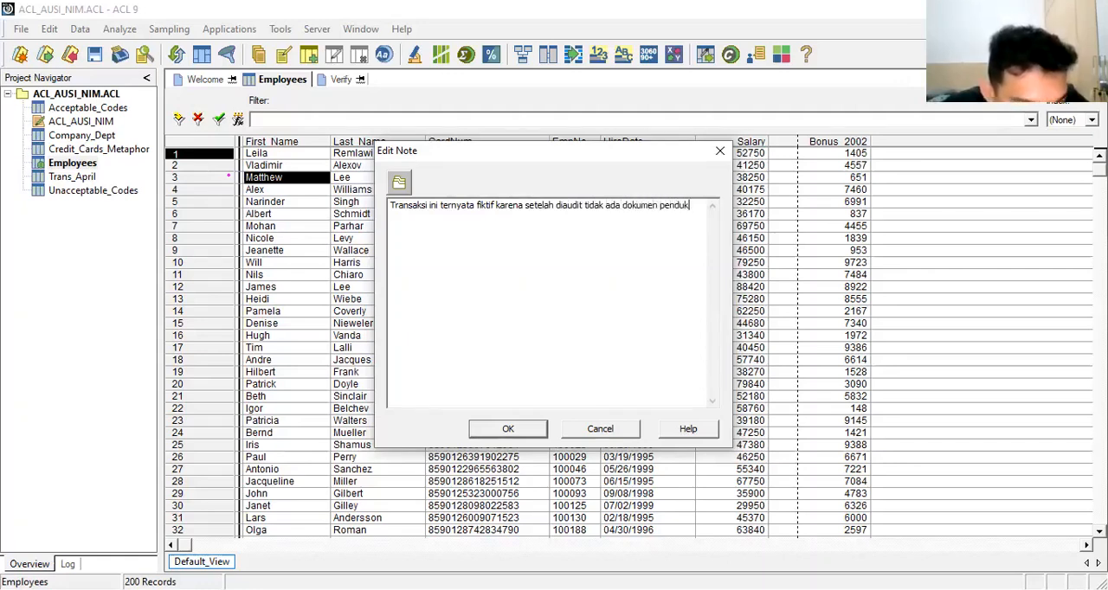
type("ungnya")
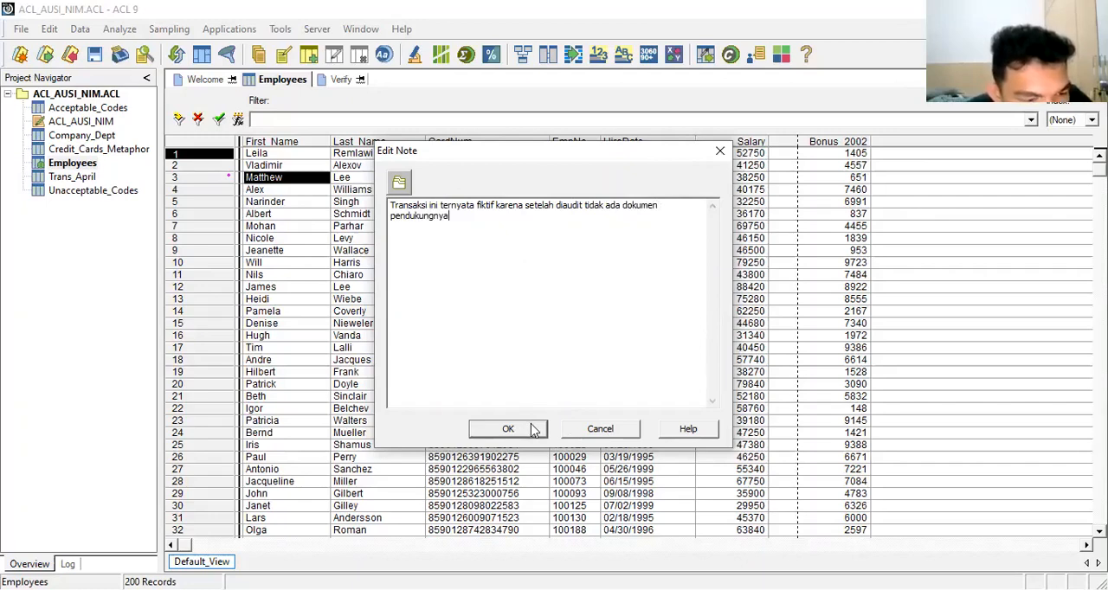
left_click(721, 152)
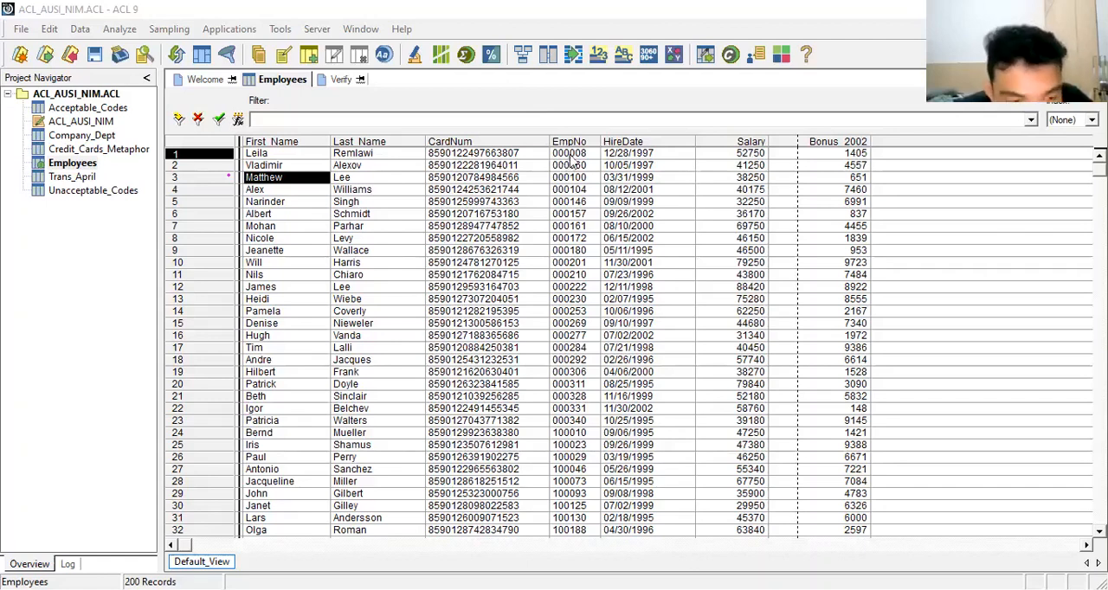
right_click(747, 154)
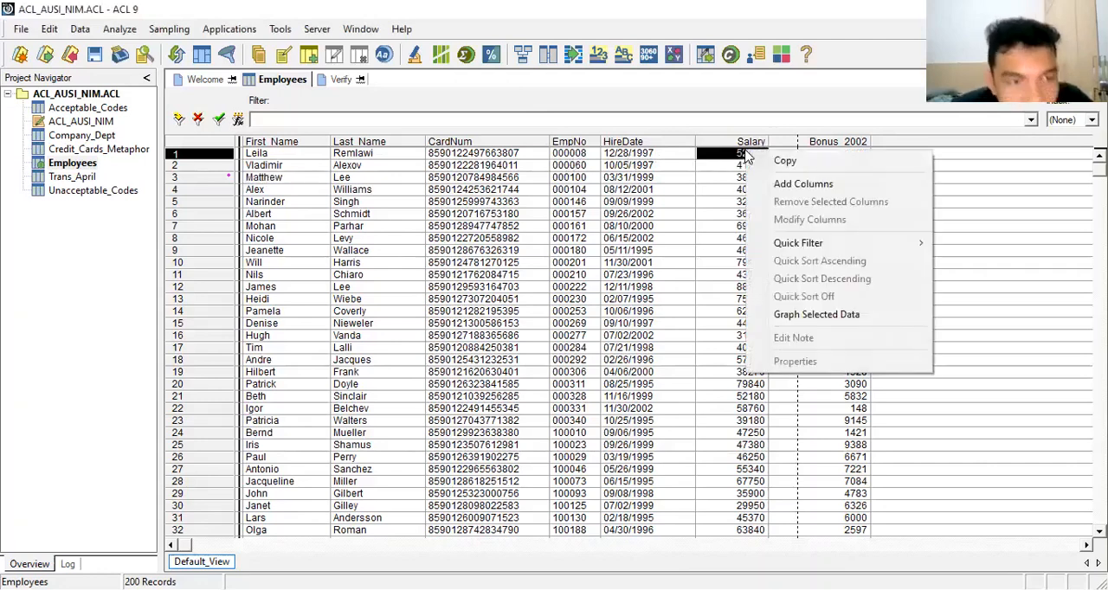
left_click(738, 111)
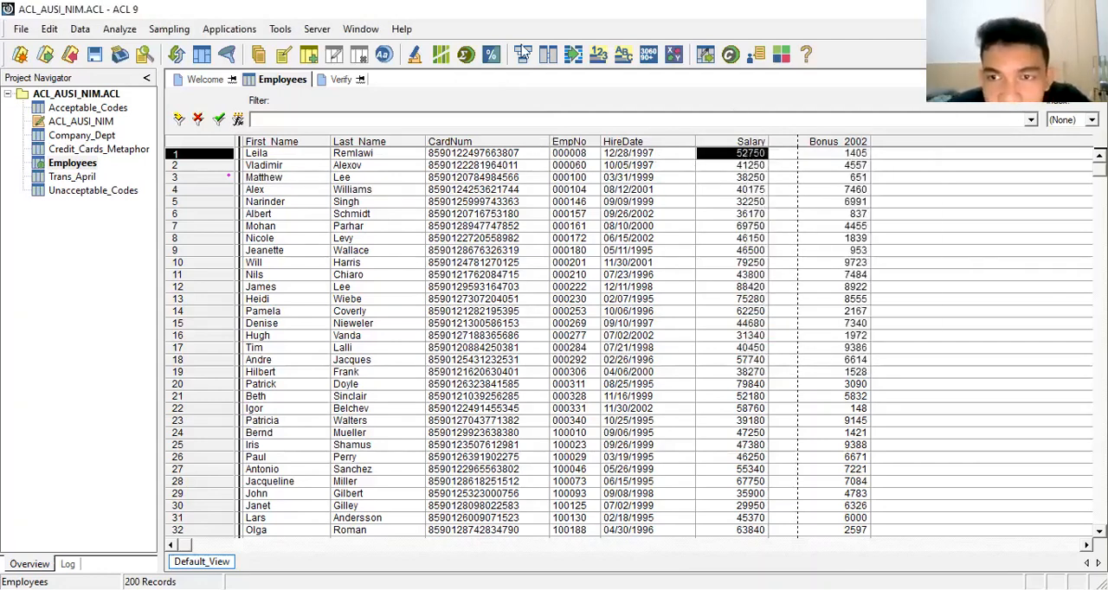
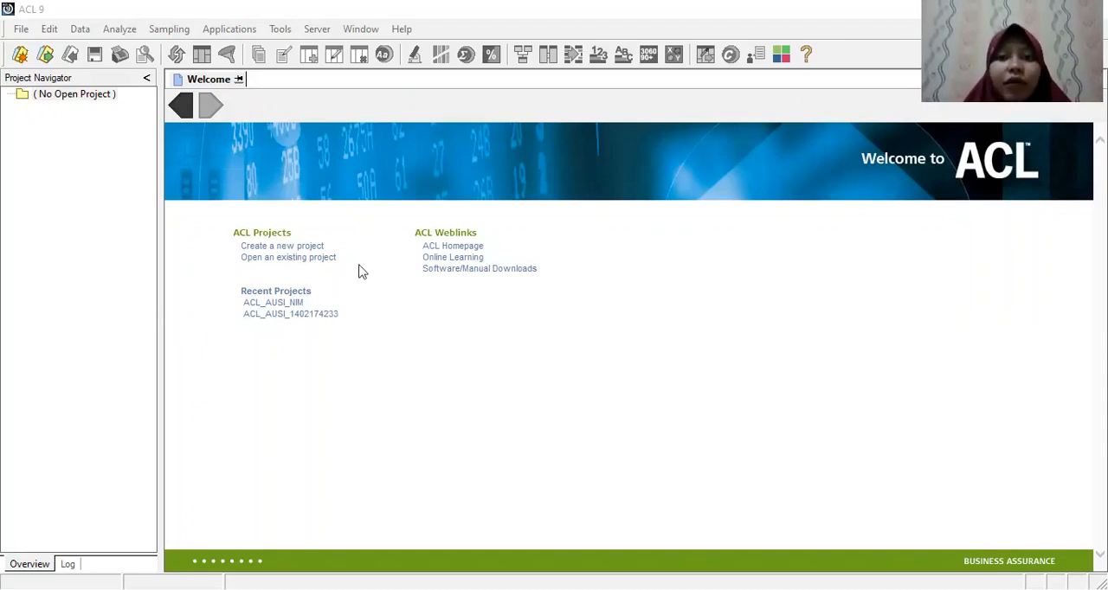
Step: Open the existing ACL_AUSI_NIM project from the PRAKTEK_ACL folder directly under ACL Data on drive C
left_click(274, 258)
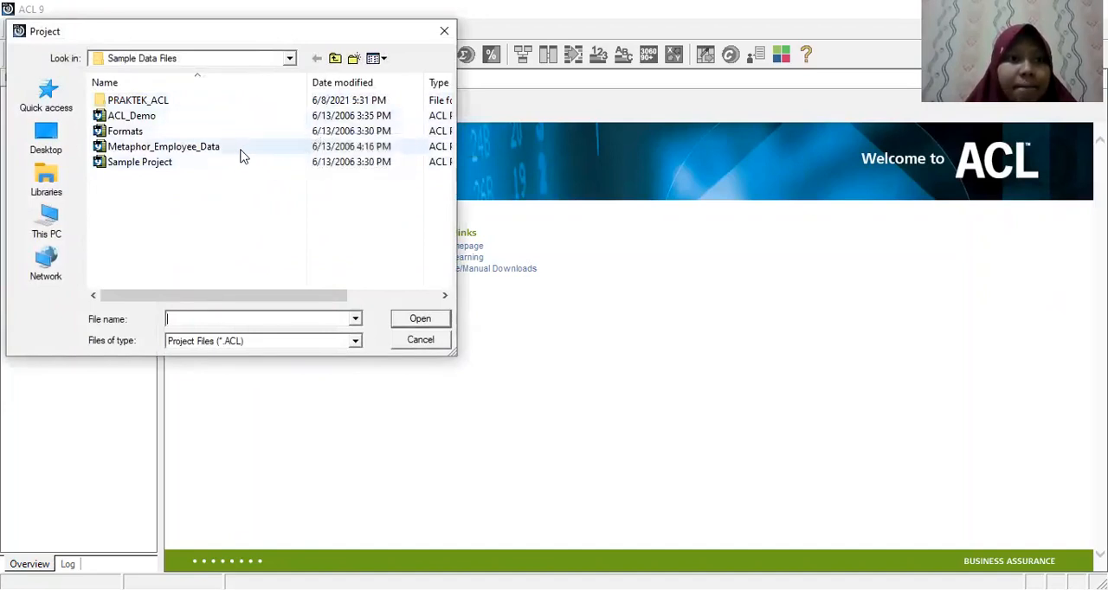
double_click(244, 104)
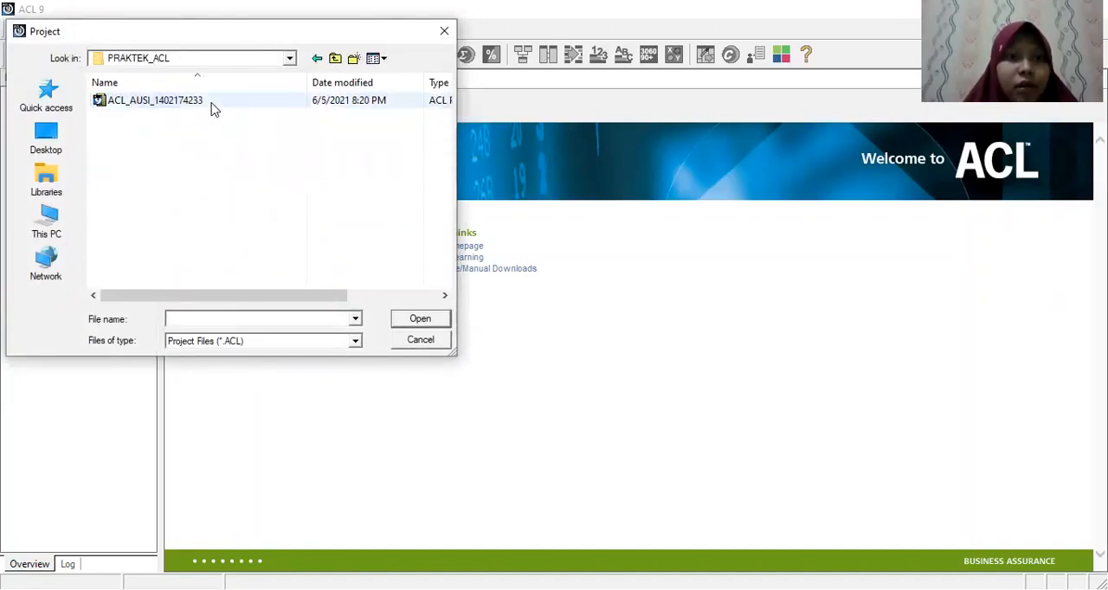
left_click(214, 106)
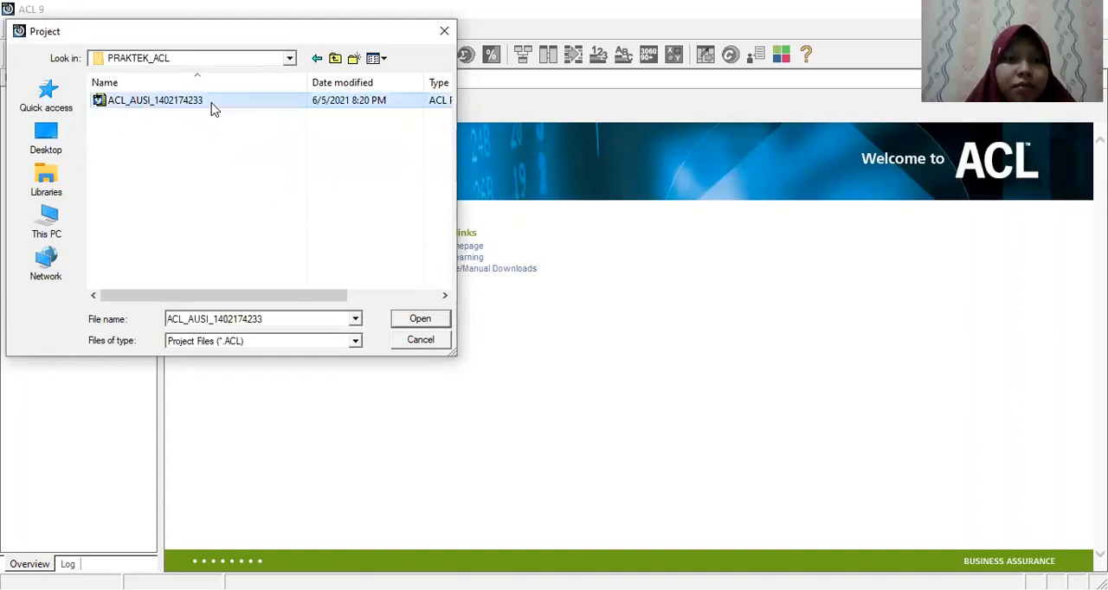
left_click(150, 59)
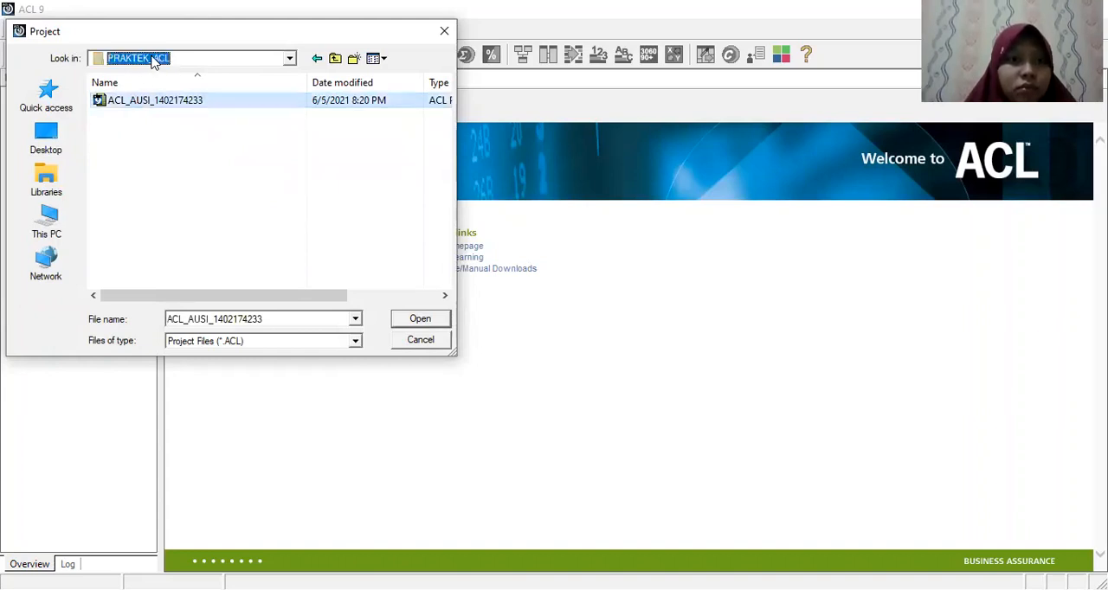
left_click(290, 60)
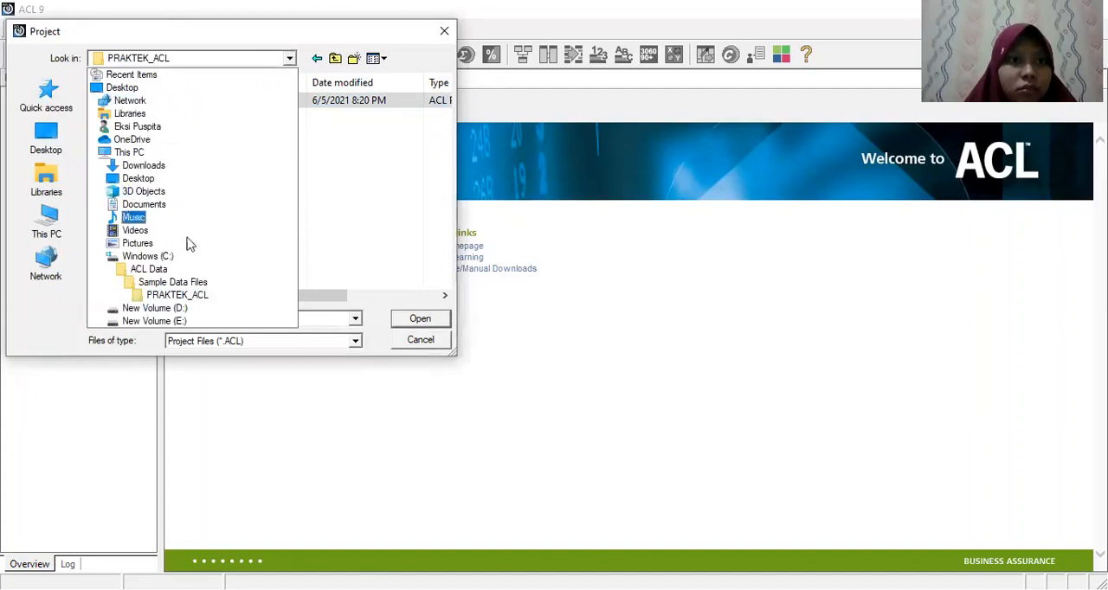
left_click(172, 270)
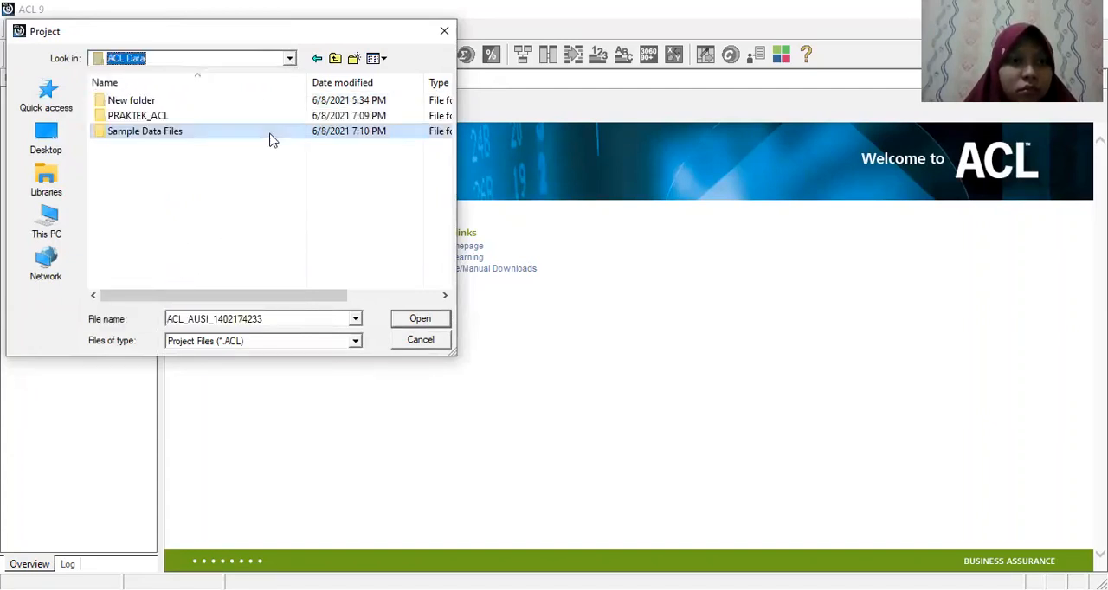
double_click(261, 115)
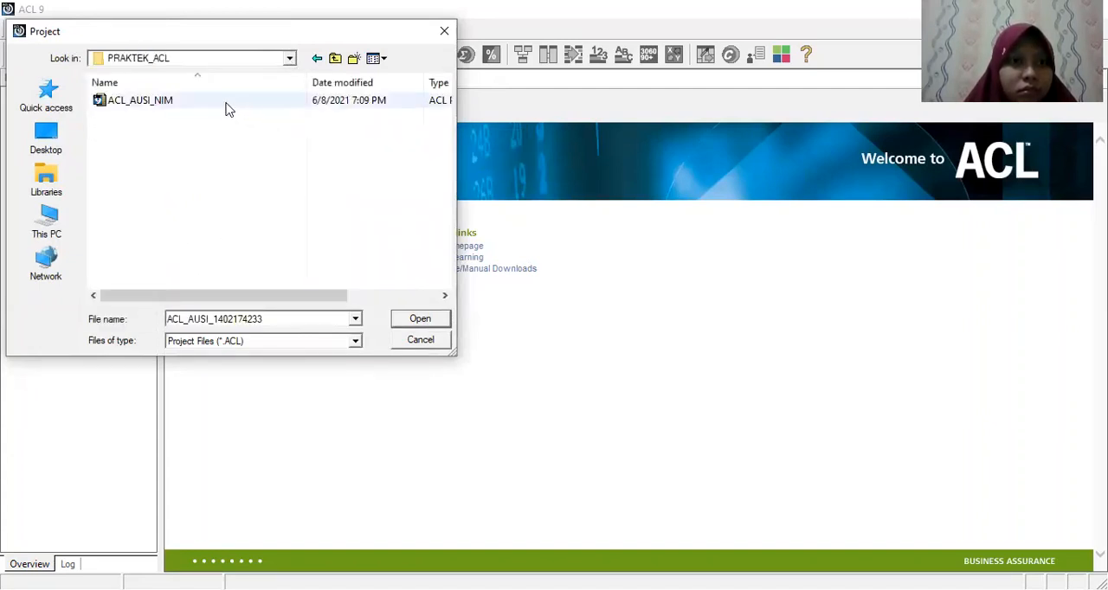
left_click(228, 108)
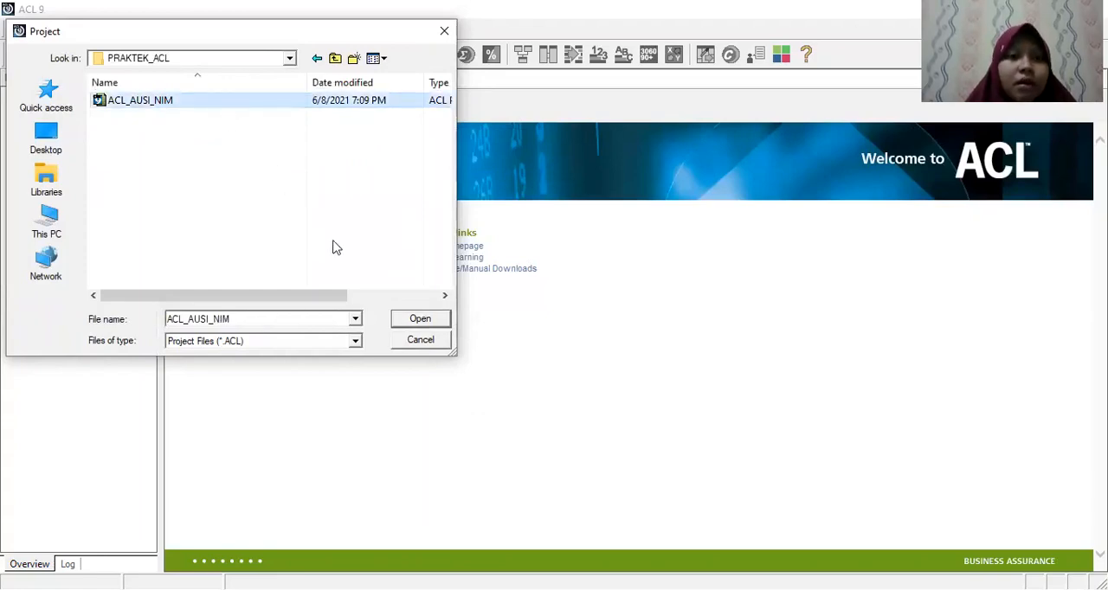
left_click(418, 321)
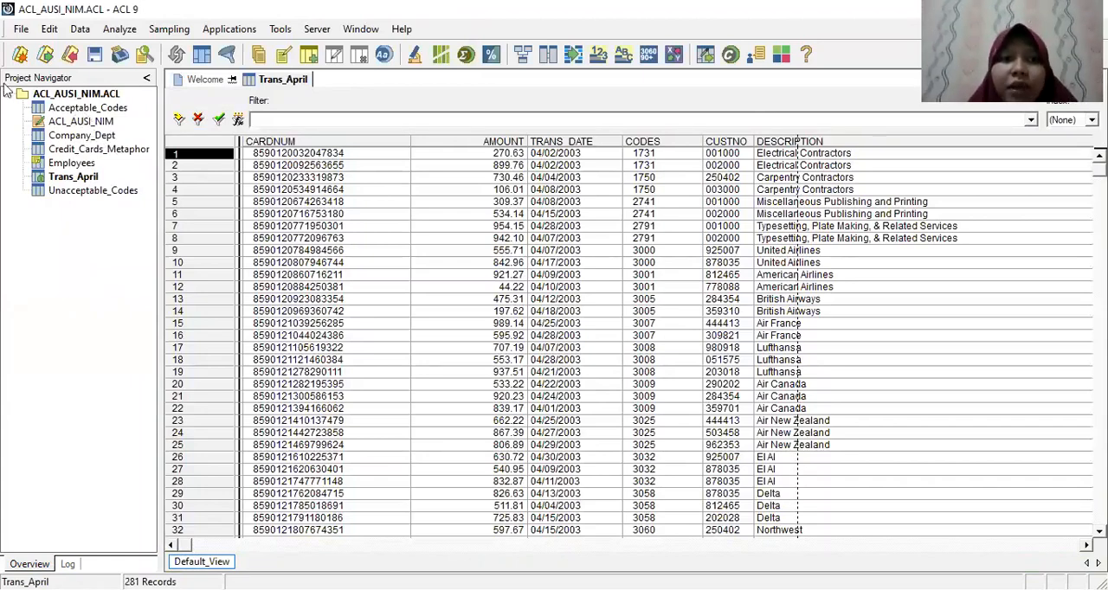
Step: Open the Credit_Cards_Metaphor table and total its CREDLIM field
double_click(84, 149)
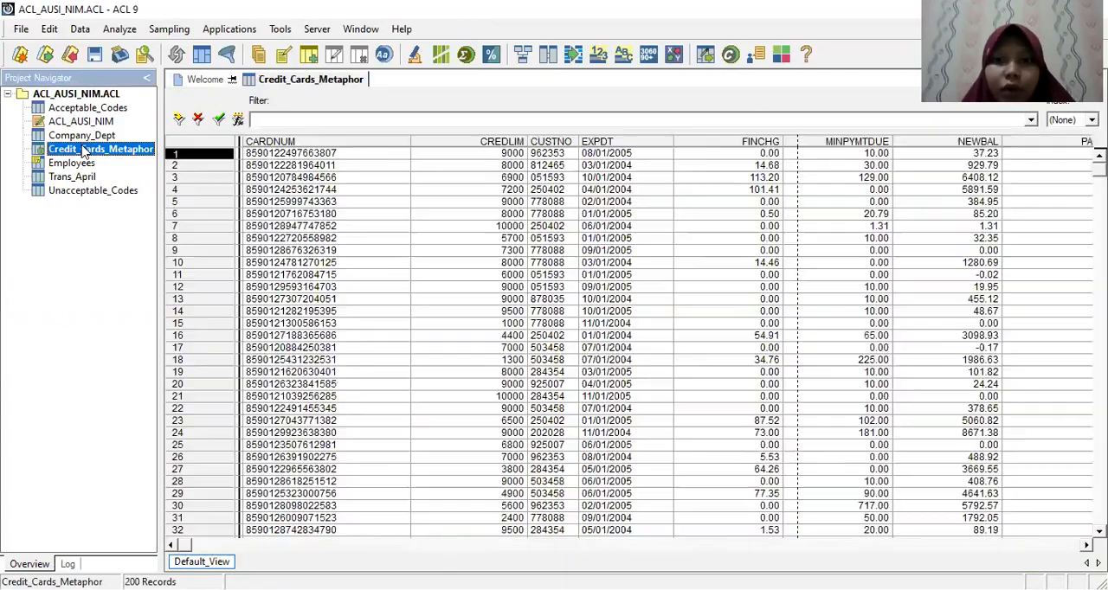
left_click(120, 28)
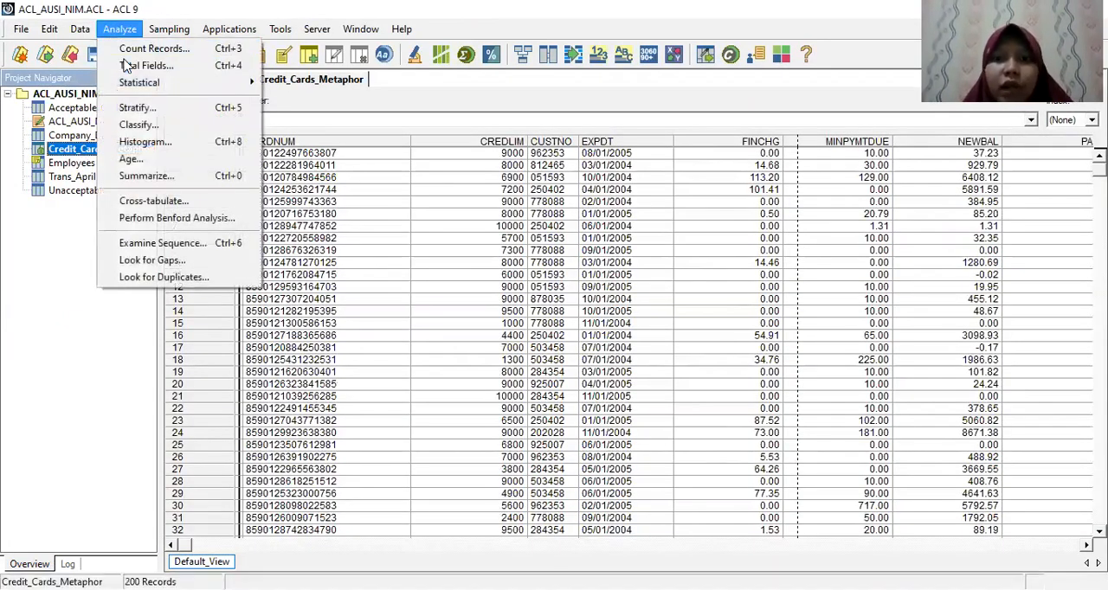
left_click(127, 66)
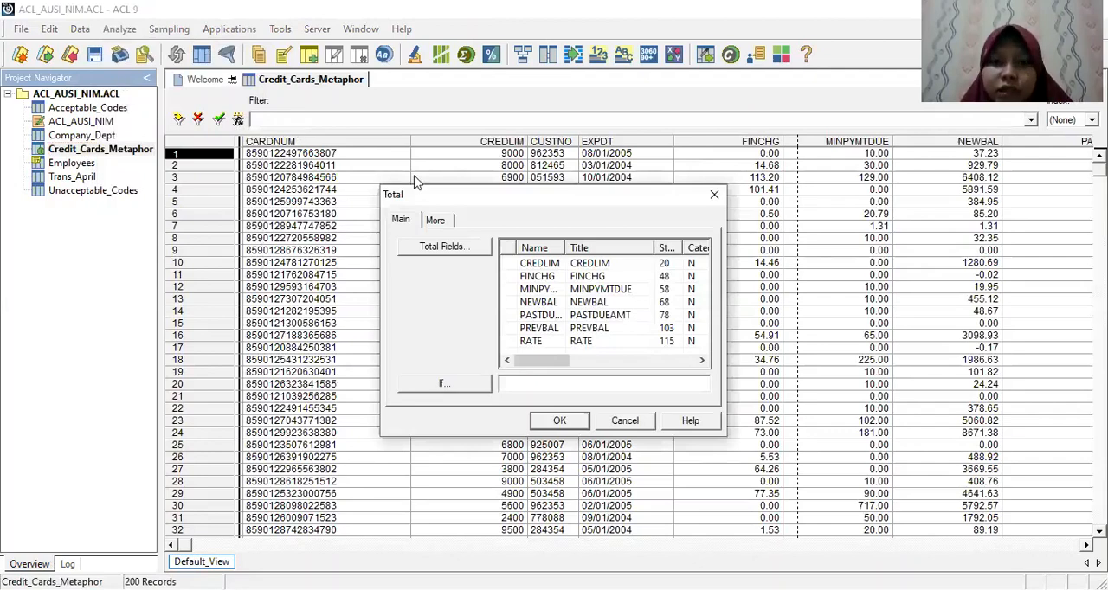
left_click(556, 265)
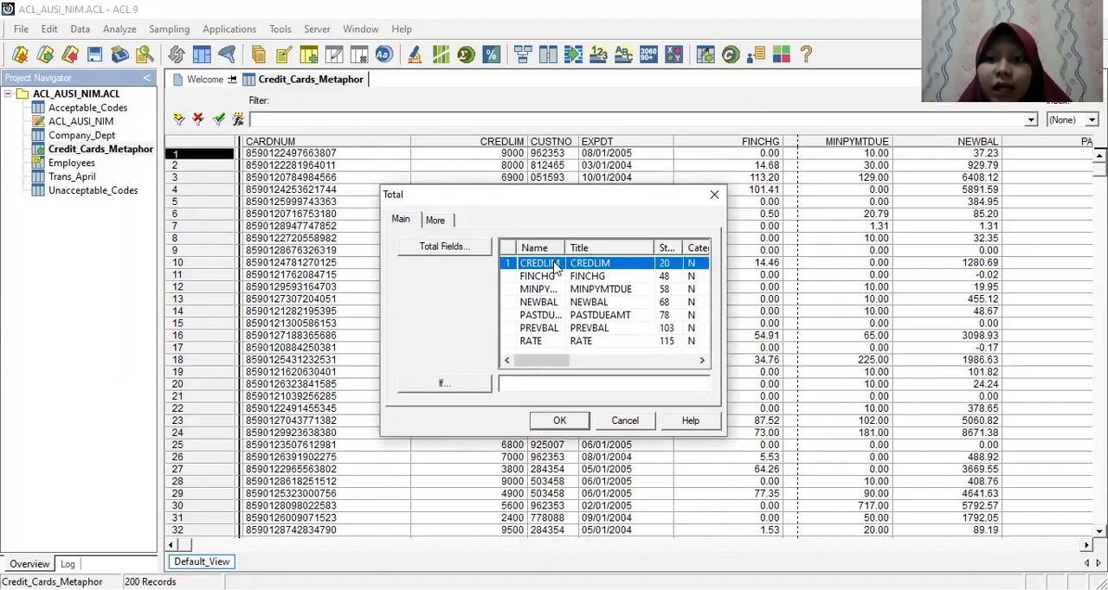
left_click(540, 421)
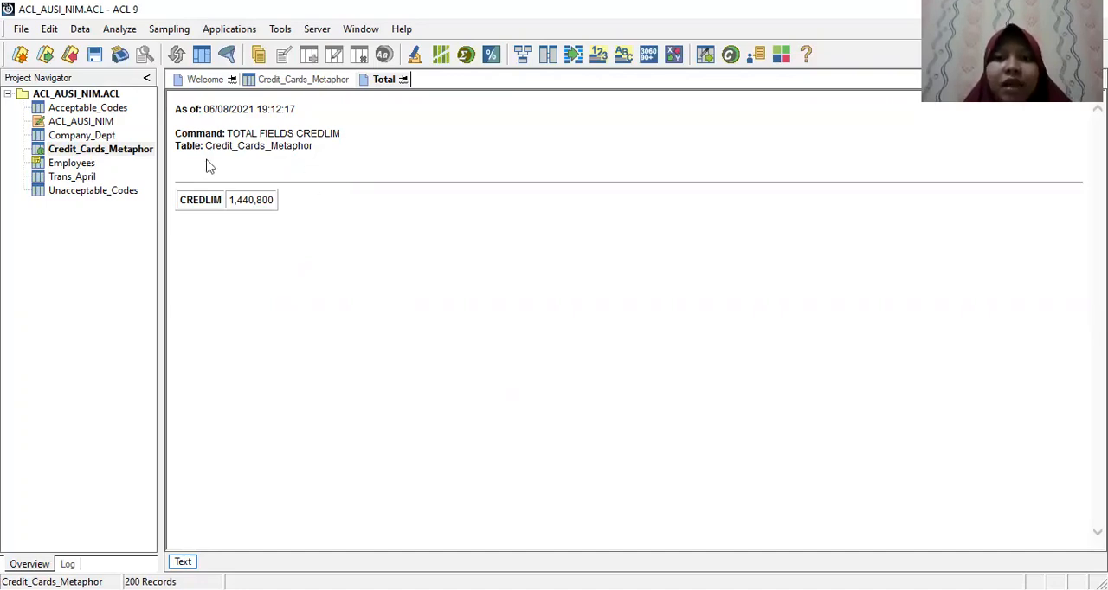
Step: Return to Credit_Cards_Metaphor and try to apply the view filter expdt <= '20040101' with the date in apostrophes
double_click(102, 151)
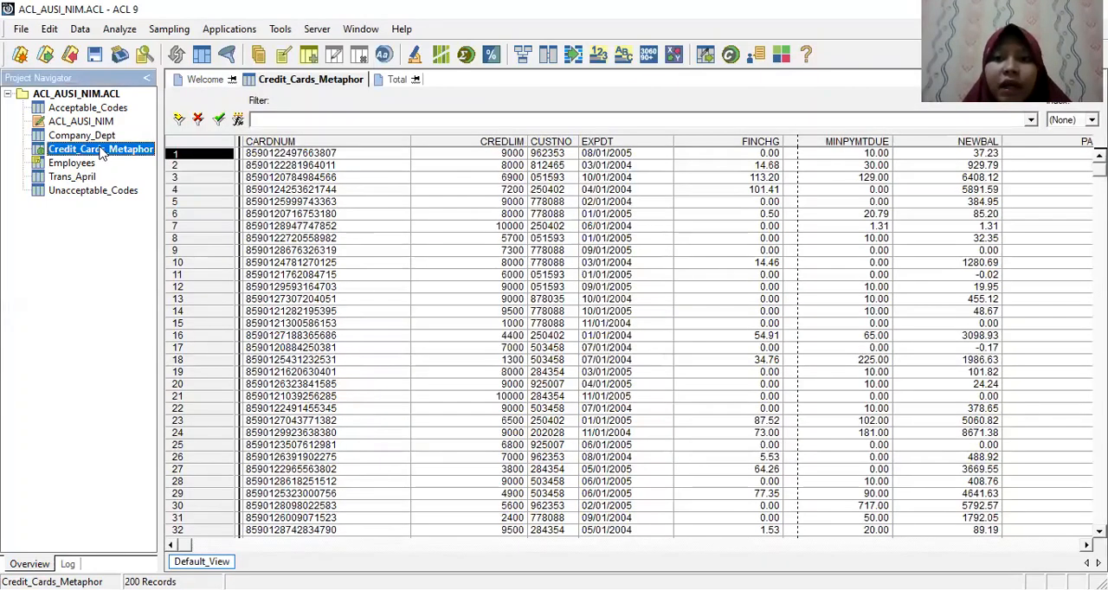
left_click(238, 121)
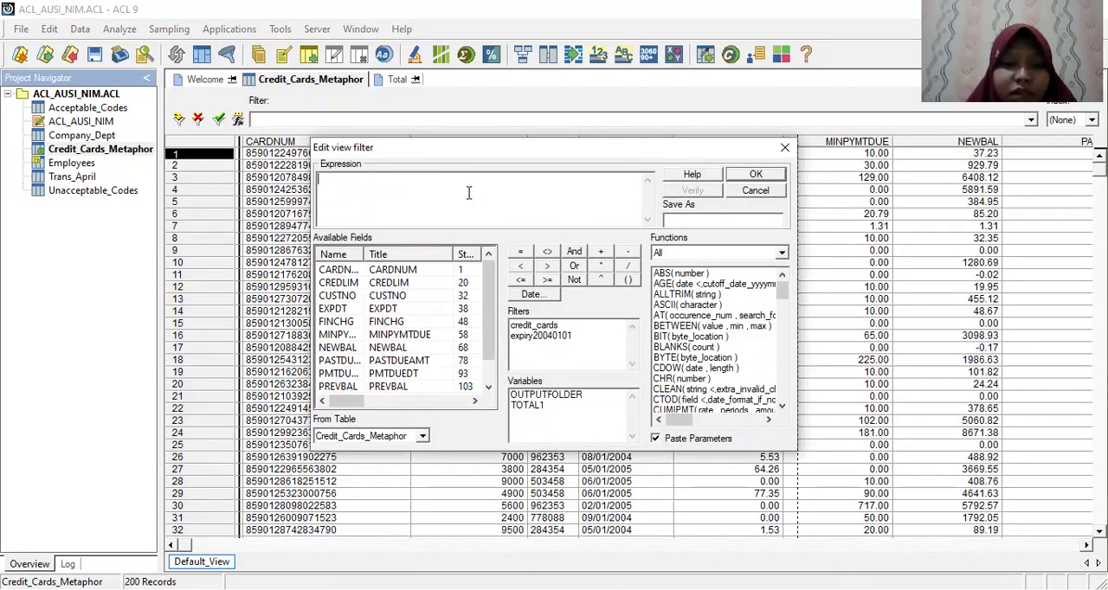
type("ex")
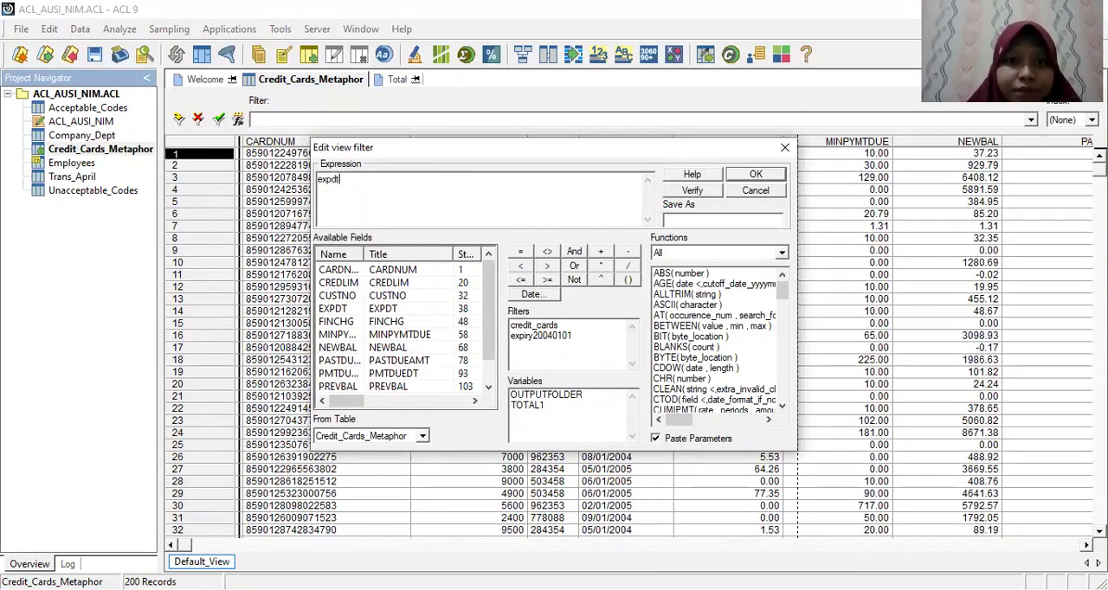
type("pdt")
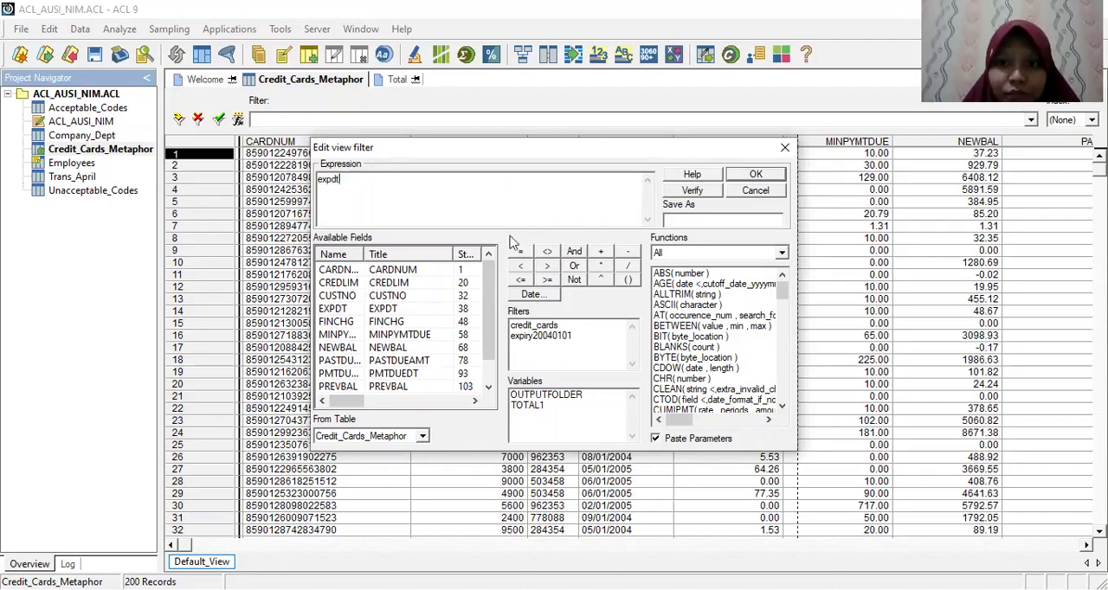
left_click(520, 280)
type("'")
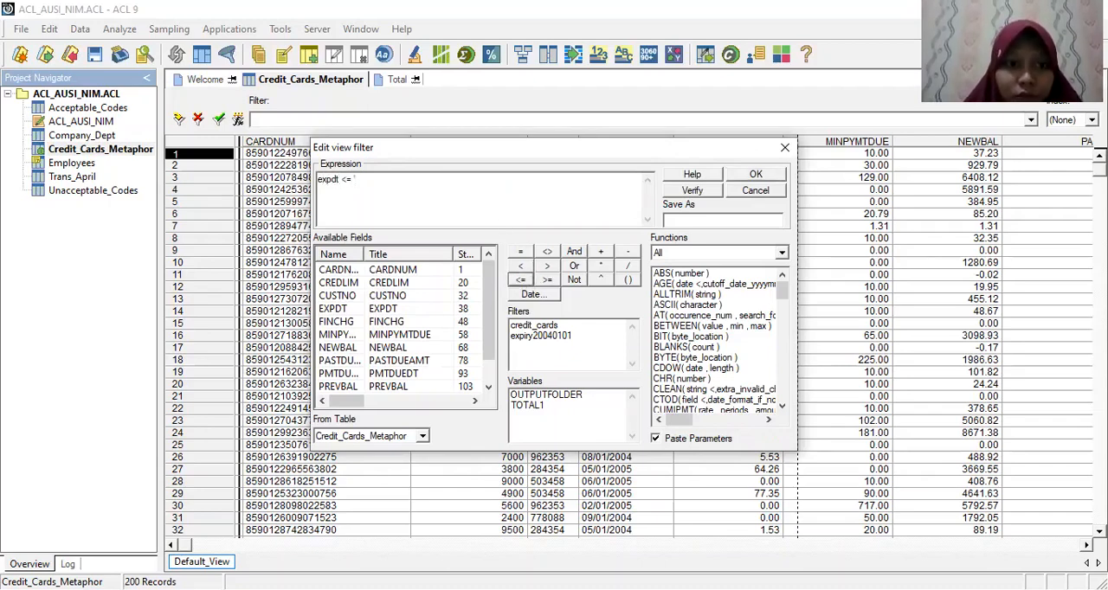
type("20040")
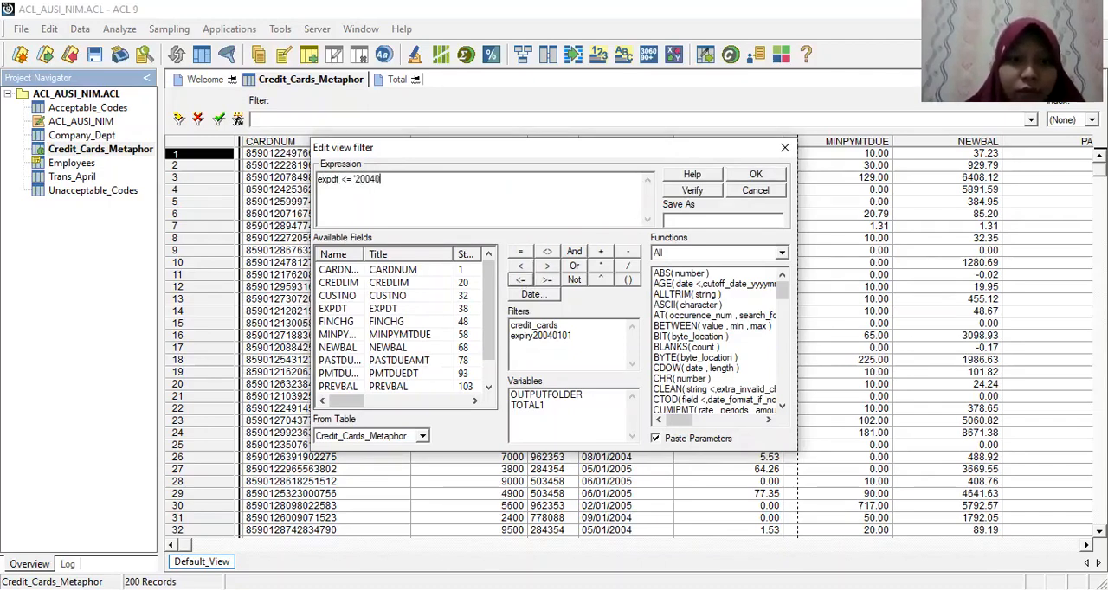
type("10")
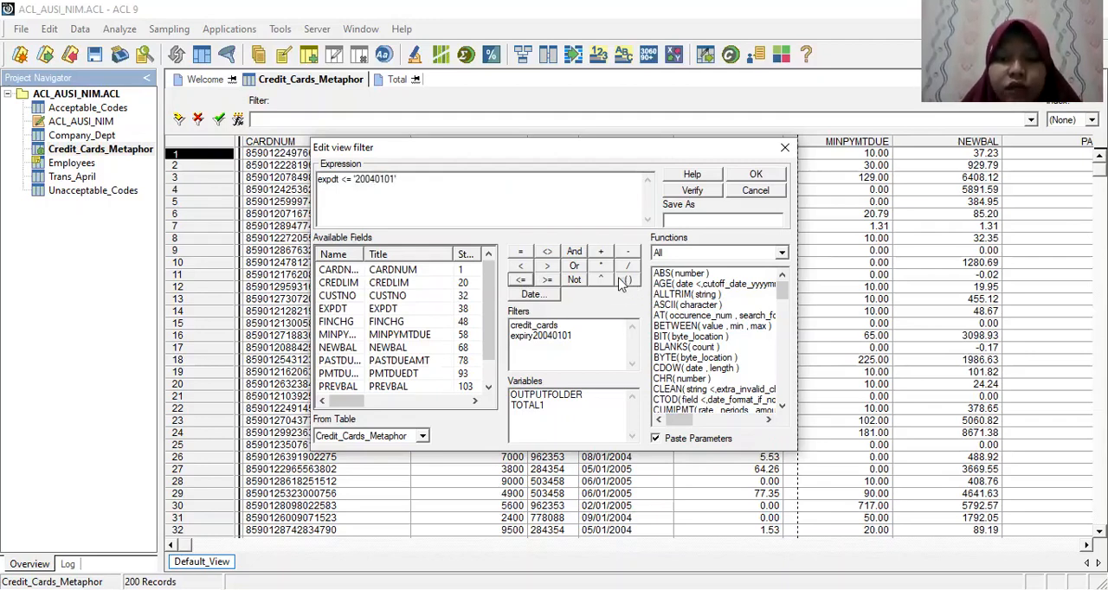
type("1'")
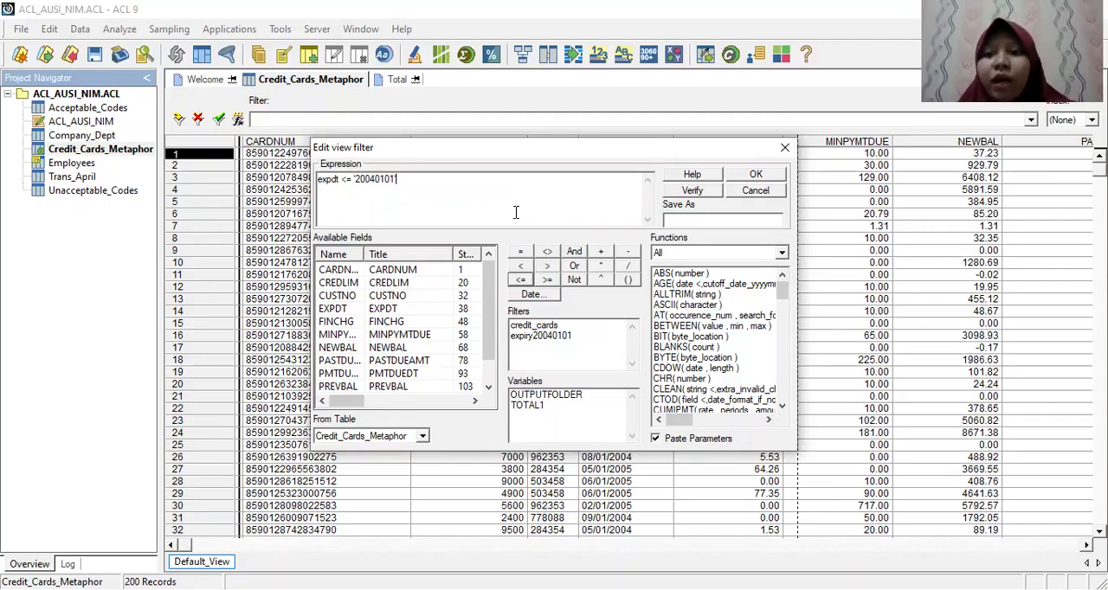
left_click(736, 178)
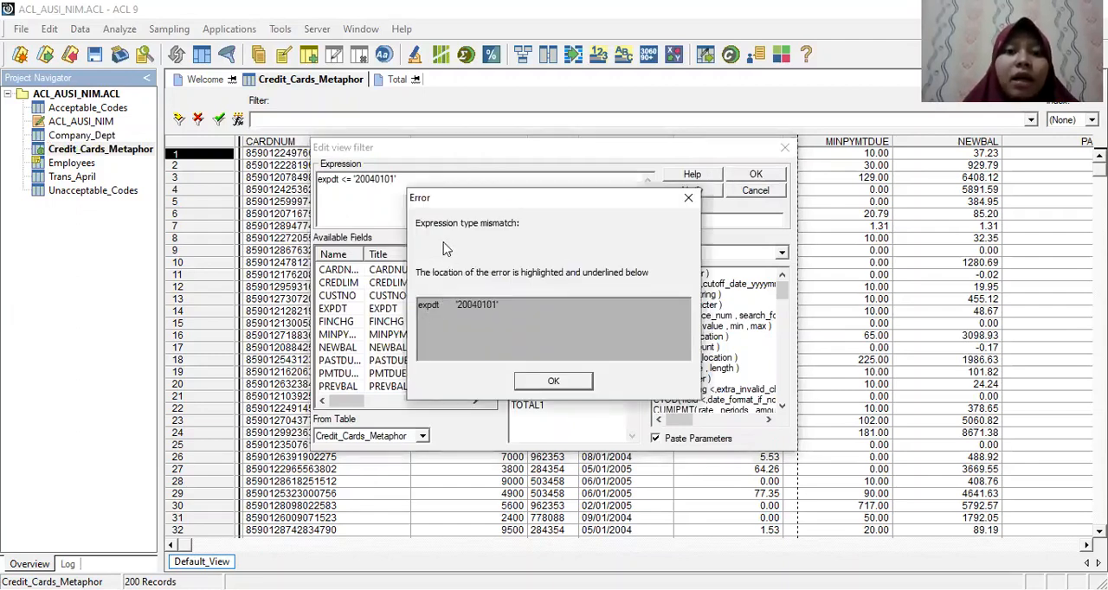
key("Return")
Step: Insert the date January 1, 2004 into the filter expression with the Date Selector
left_click(534, 295)
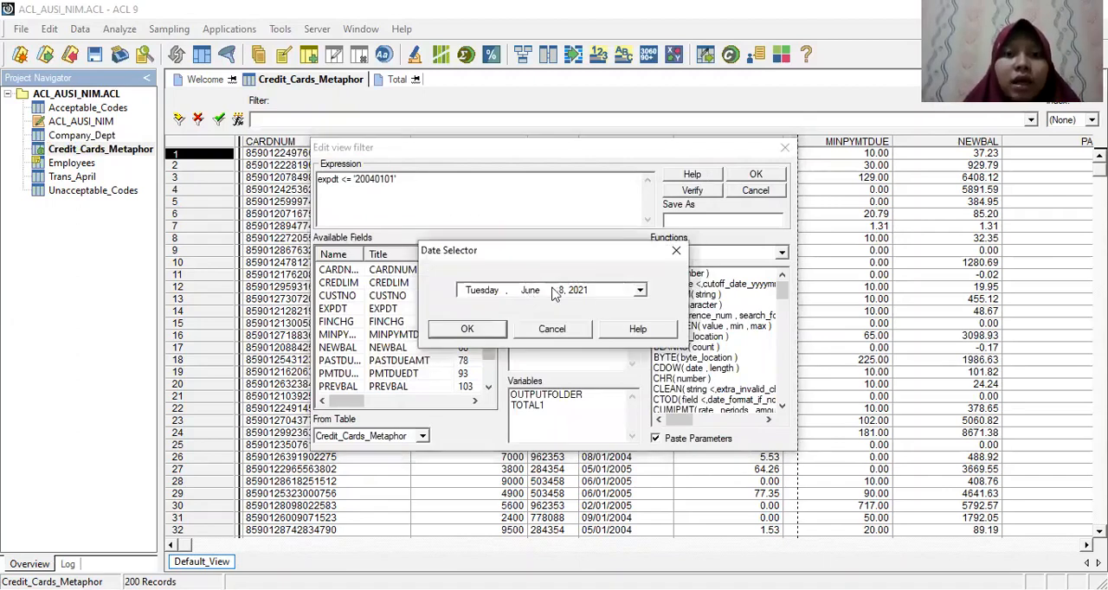
left_click(561, 291)
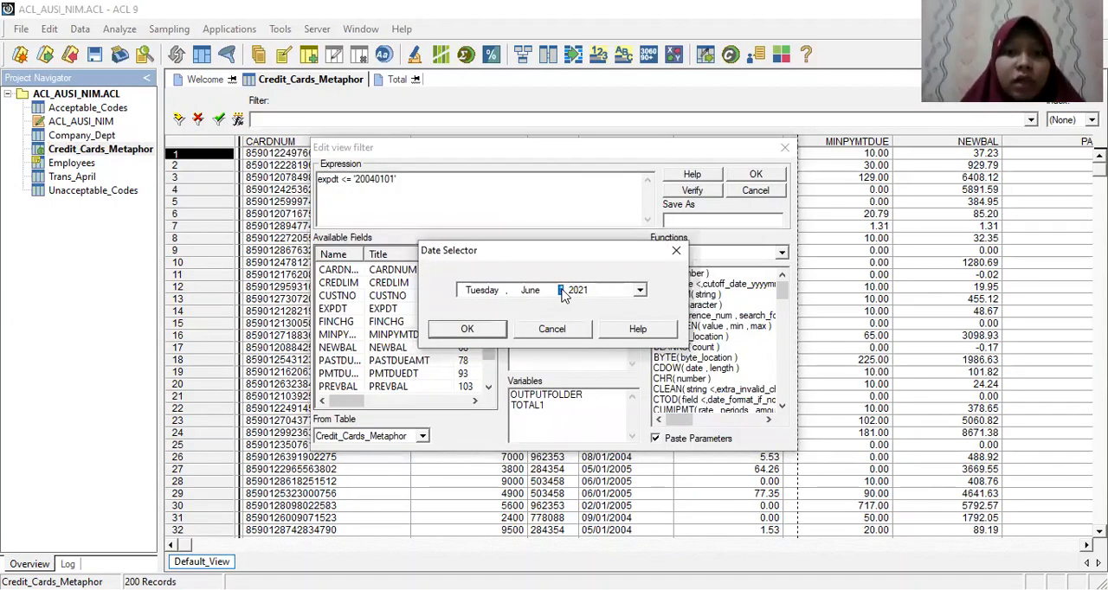
type("1")
left_click(527, 291)
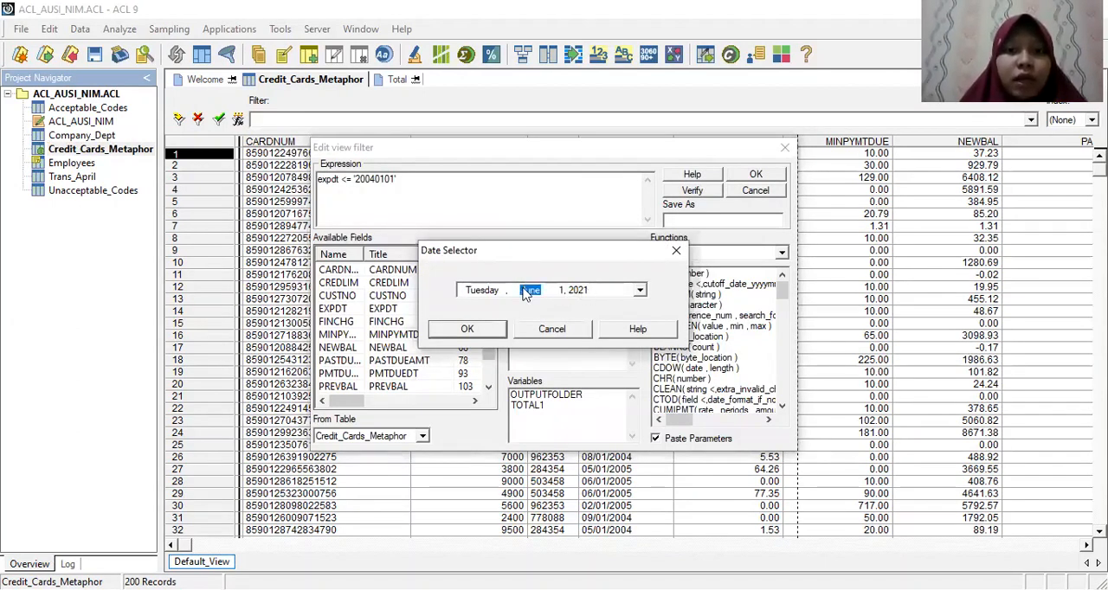
type("1")
left_click(581, 294)
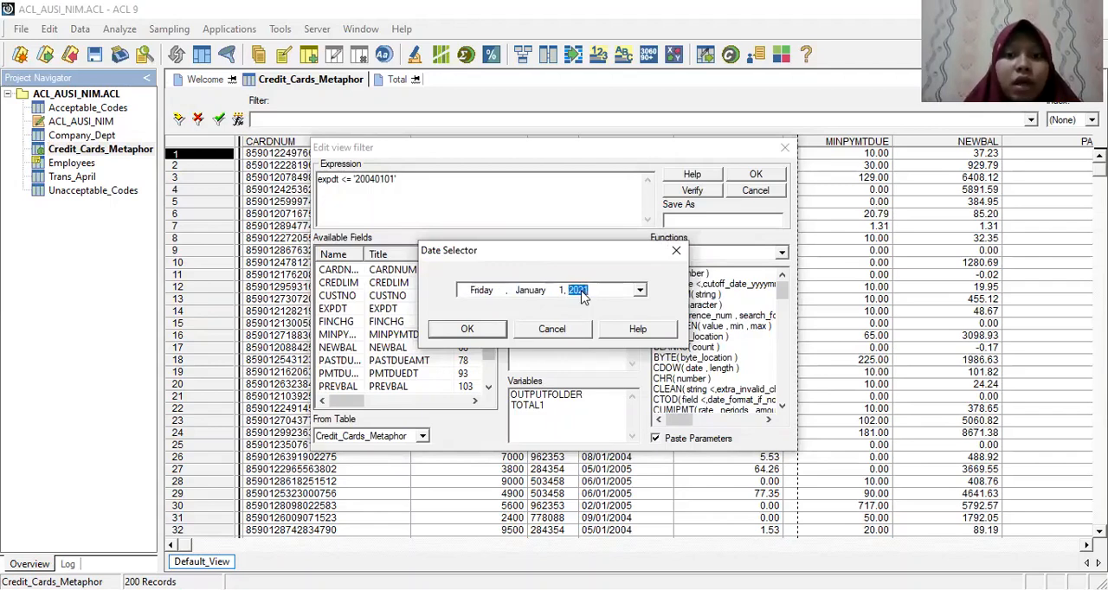
type("2004")
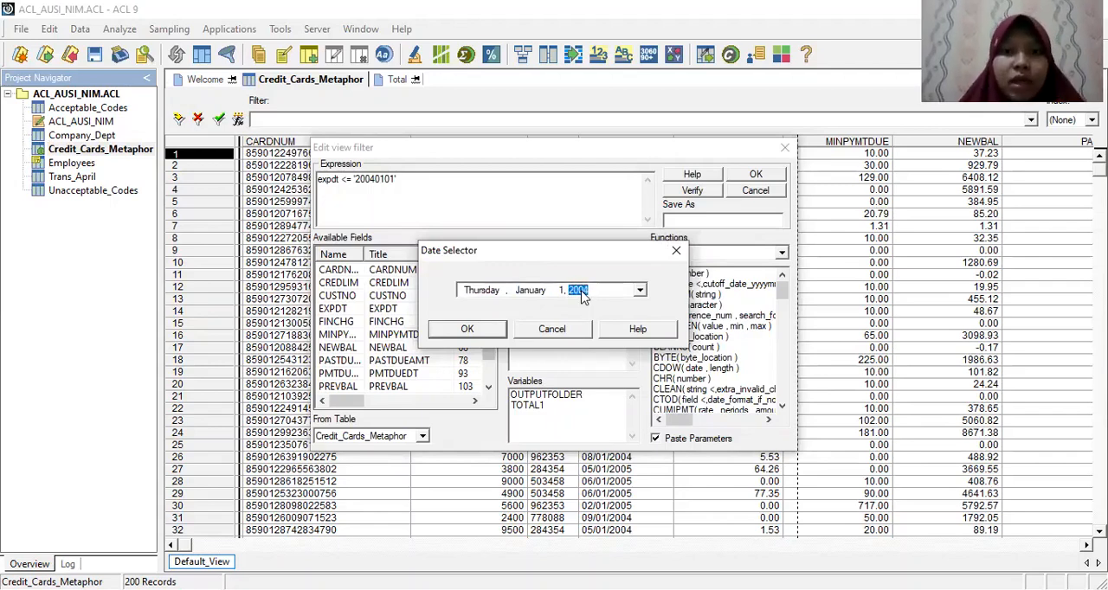
left_click(468, 330)
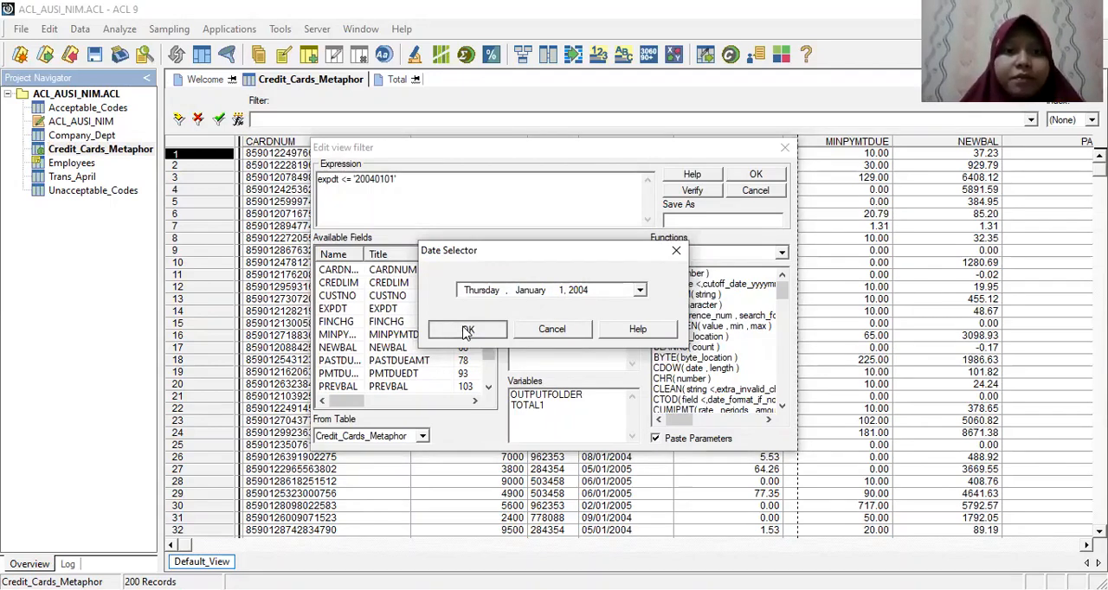
Step: Delete the apostrophe-quoted date from the expression and apply the filter expdt <= `20040101` to the Credit_Cards_Metaphor view
key("Left")
key("Left")
key("Left")
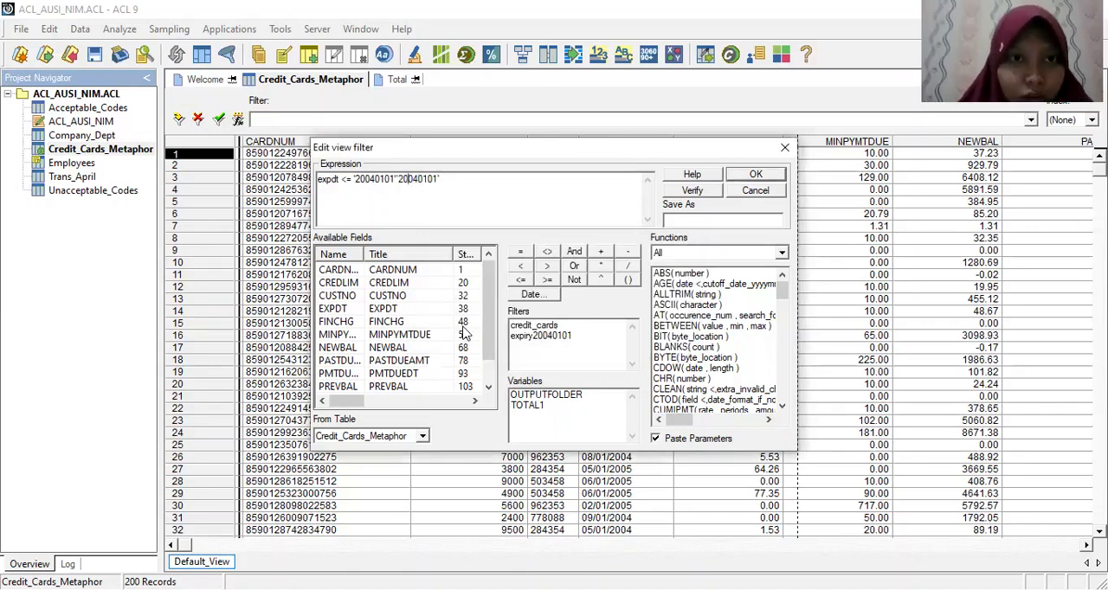
key("Left")
key("BackSpace")
key("BackSpace")
key("BackSpace")
key("BackSpace")
key("BackSpace")
key("BackSpace")
key("BackSpace")
key("BackSpace")
key("BackSpace")
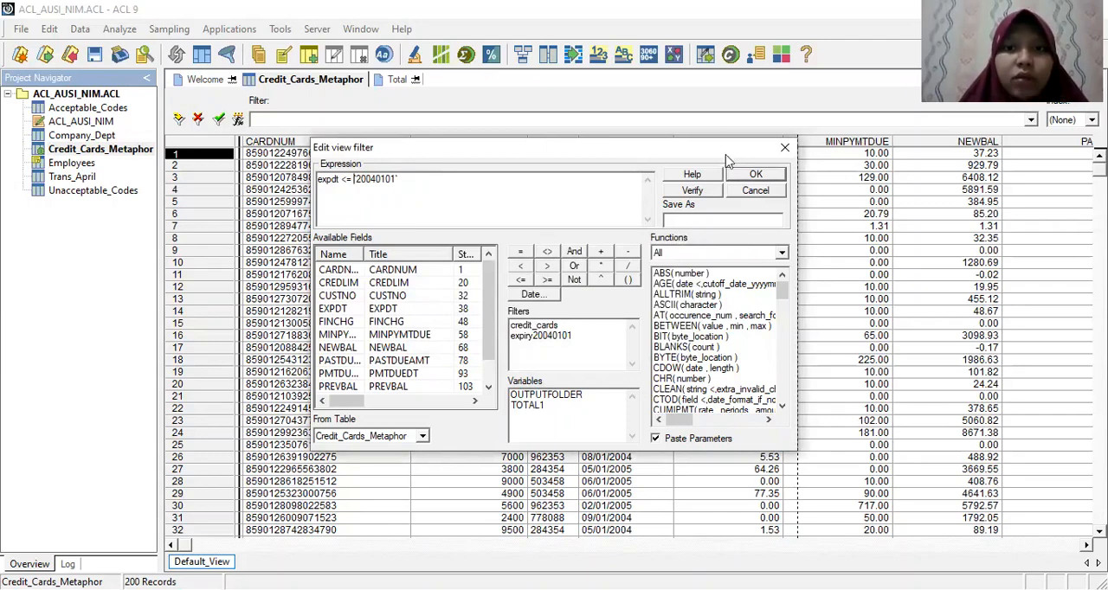
left_click(741, 176)
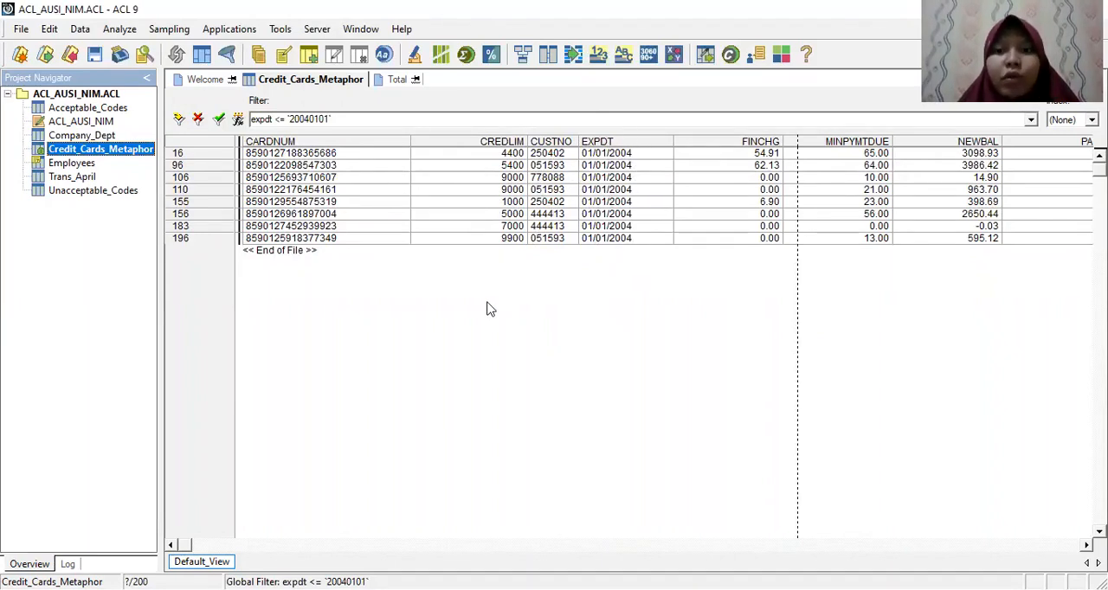
Step: Start a Count command on Credit_Cards_Metaphor and insert the saved filters credit_cards and expiry20040101 into its If expression
left_click(121, 33)
left_click(132, 52)
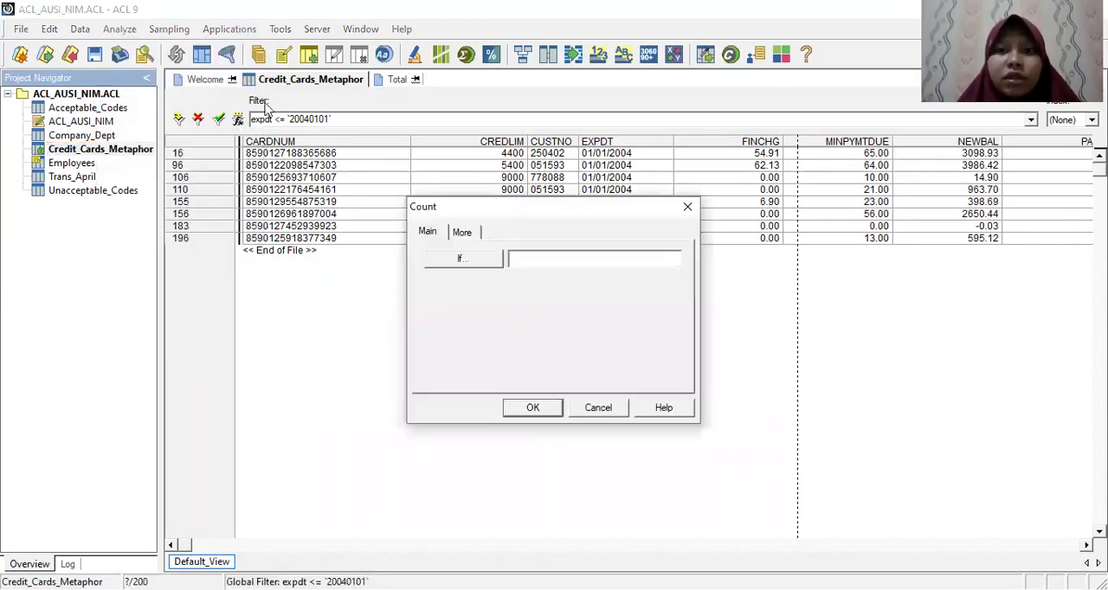
left_click(477, 260)
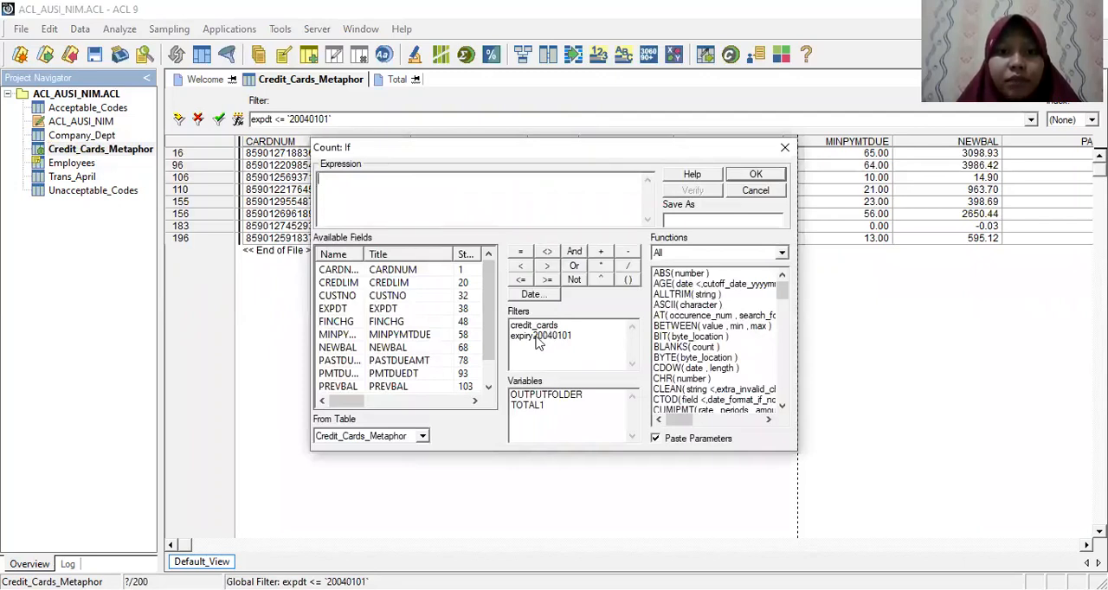
left_click(542, 327)
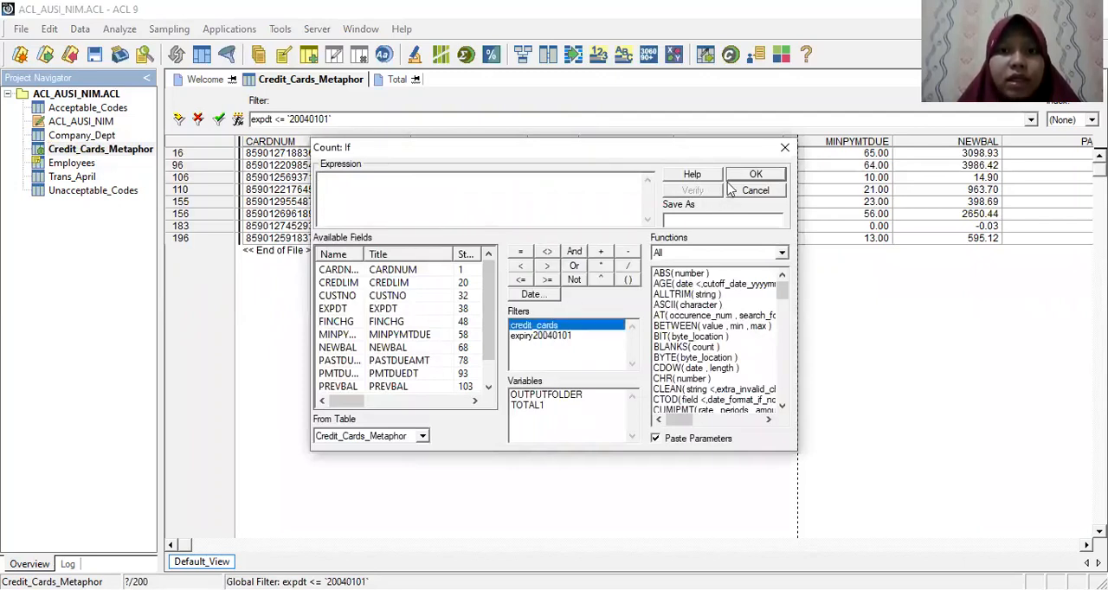
double_click(558, 332)
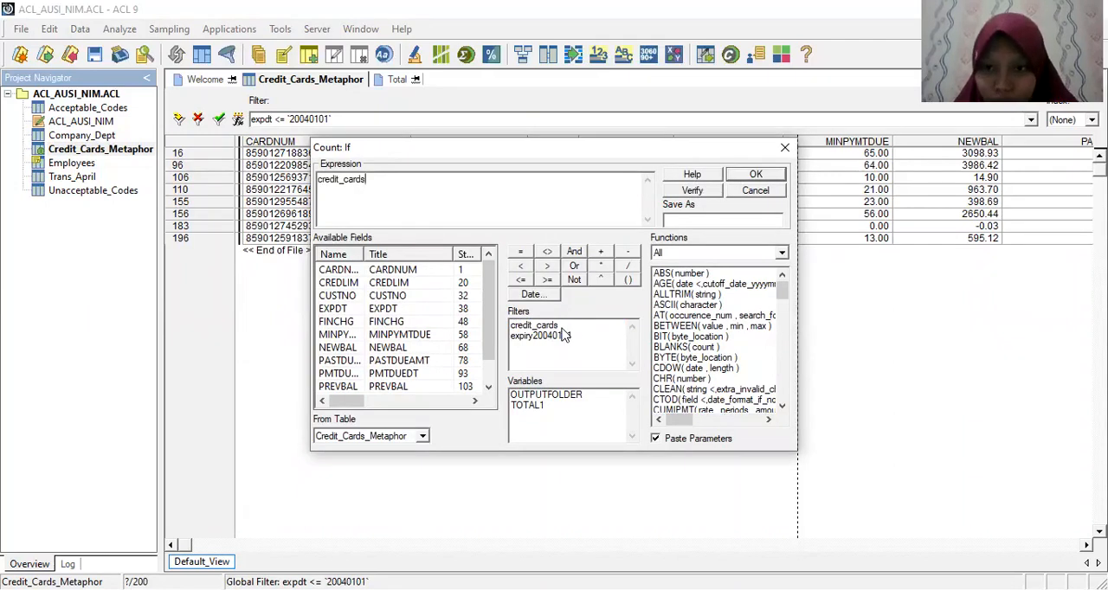
double_click(561, 335)
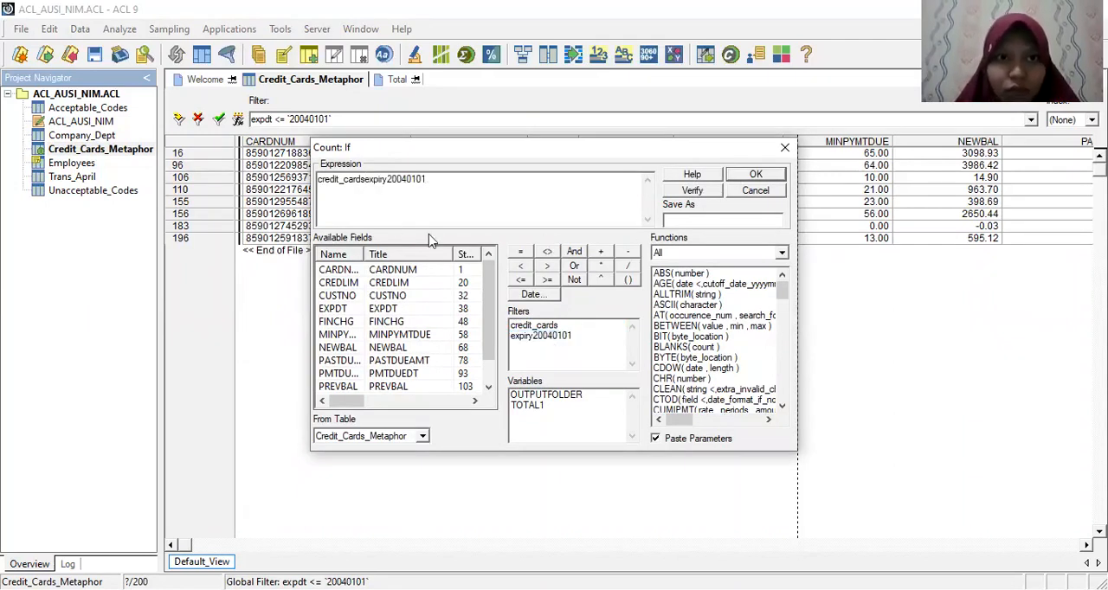
Step: Remove credit_cards from the If expression and count the records that meet expiry20040101
left_click(364, 180)
key("BackSpace")
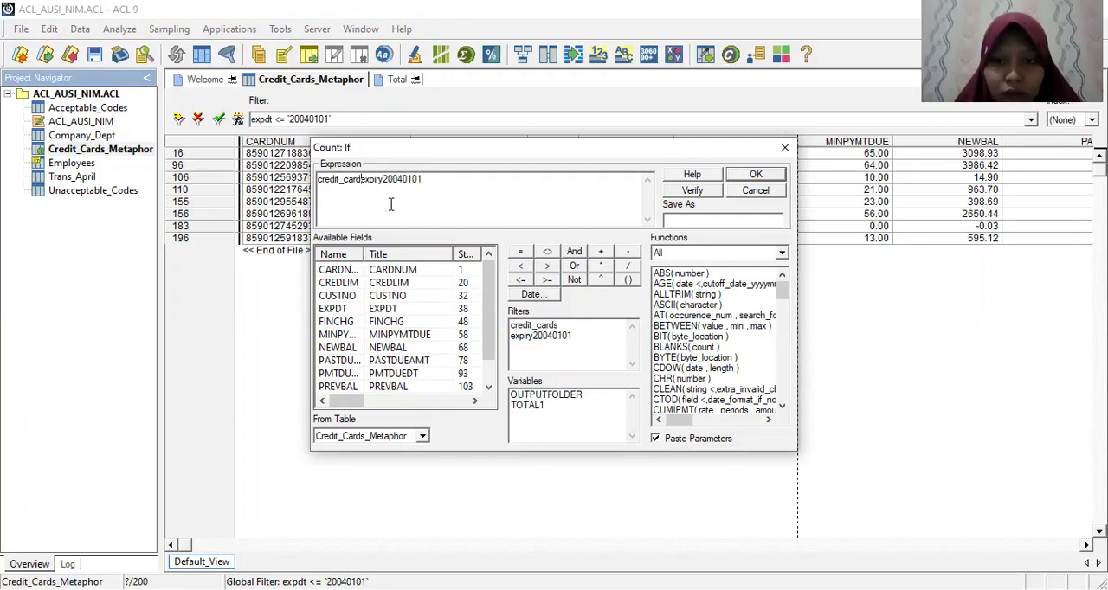
key("BackSpace")
key("BackSpace")
key("BackSpace")
key("BackSpace")
key("BackSpace")
key("BackSpace")
key("BackSpace")
key("BackSpace")
key("BackSpace")
key("BackSpace")
key("BackSpace")
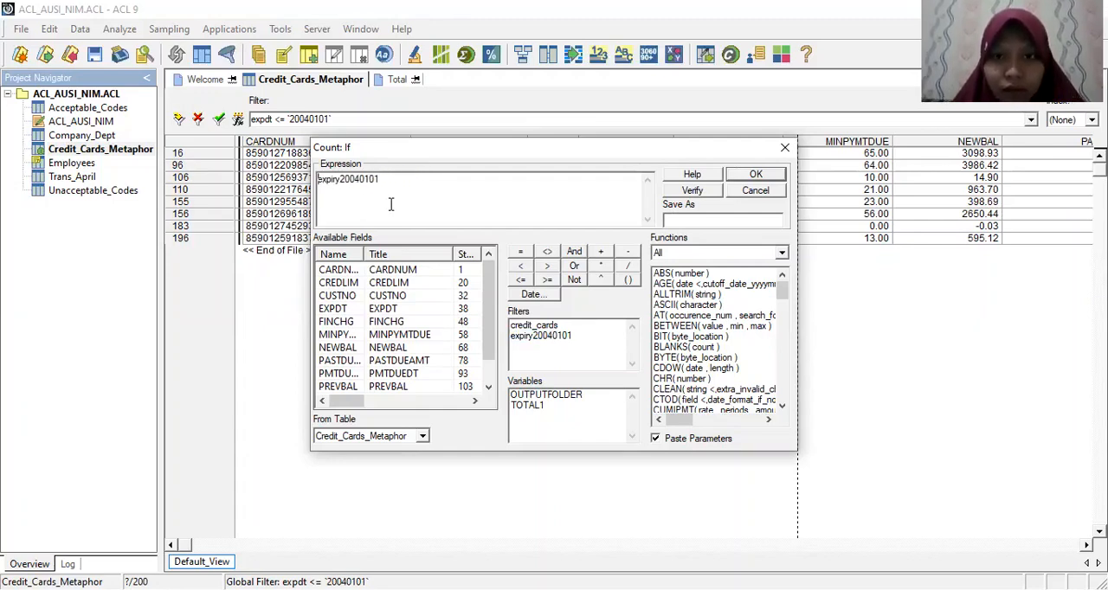
left_click(749, 175)
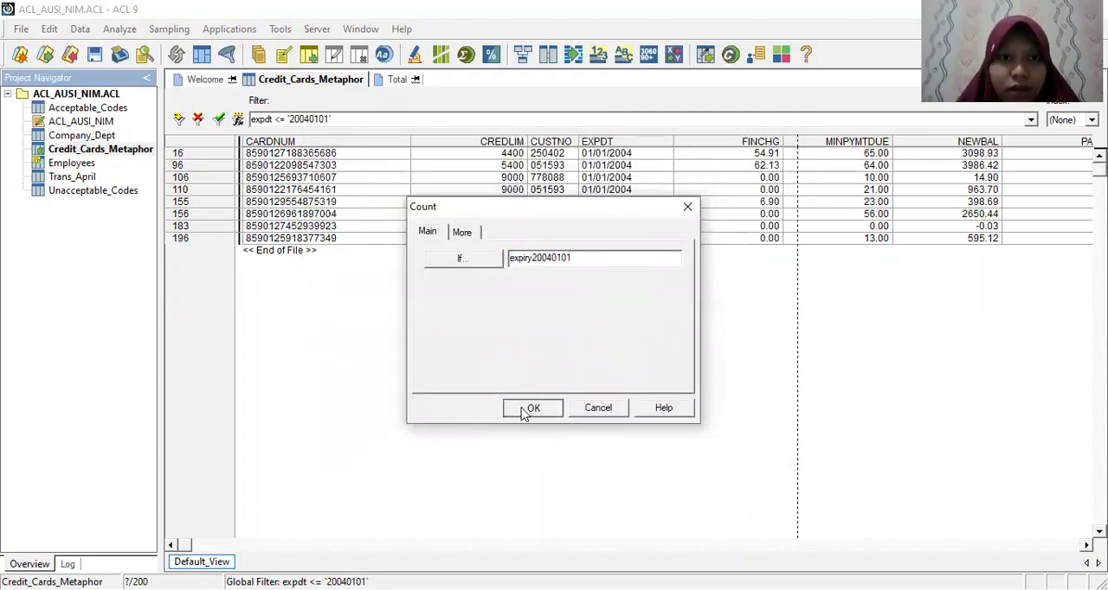
left_click(525, 409)
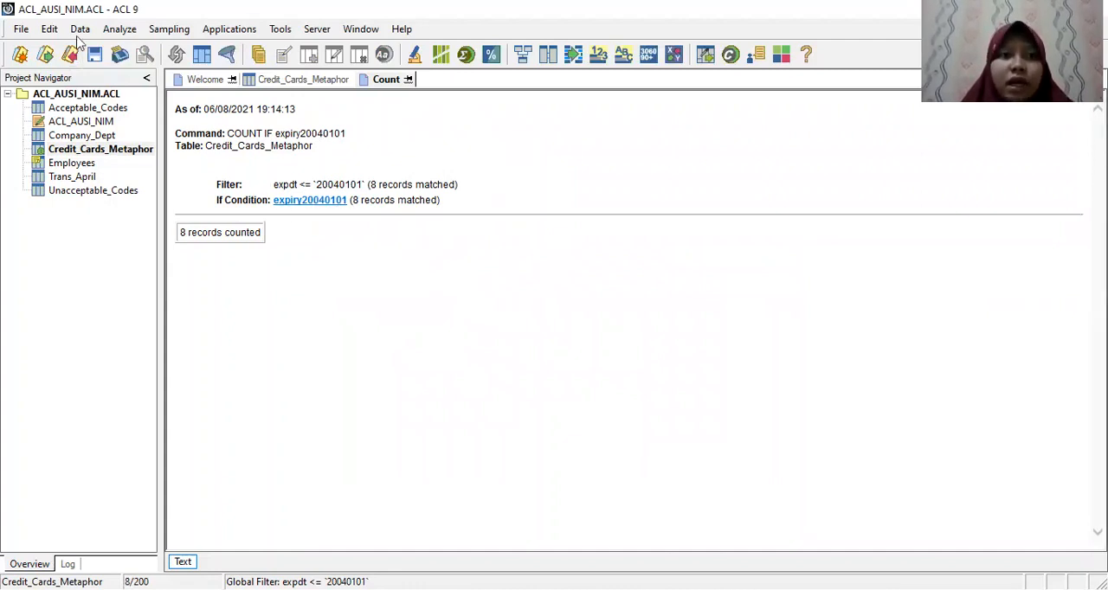
Step: Set up an export of the filtered Credit_Cards_Metaphor data based on the View, in Text format
left_click(80, 29)
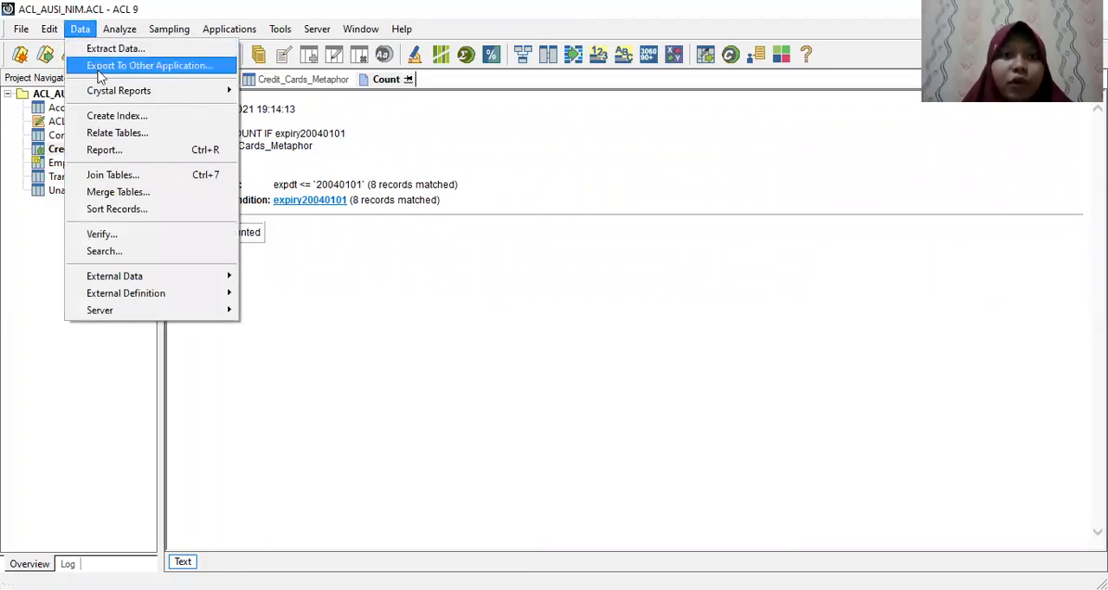
left_click(100, 68)
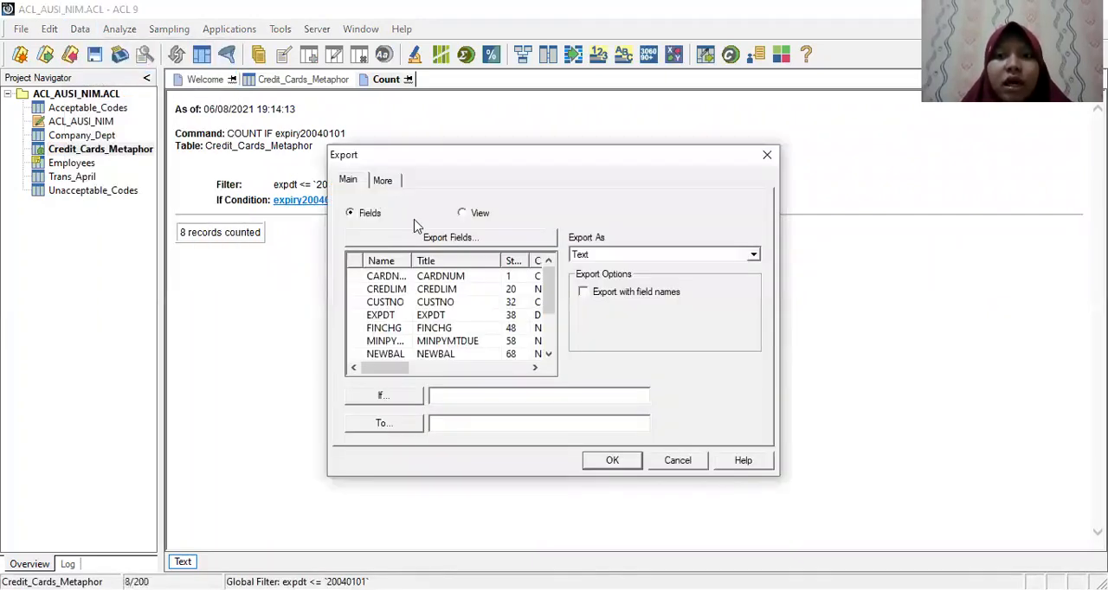
left_click(472, 214)
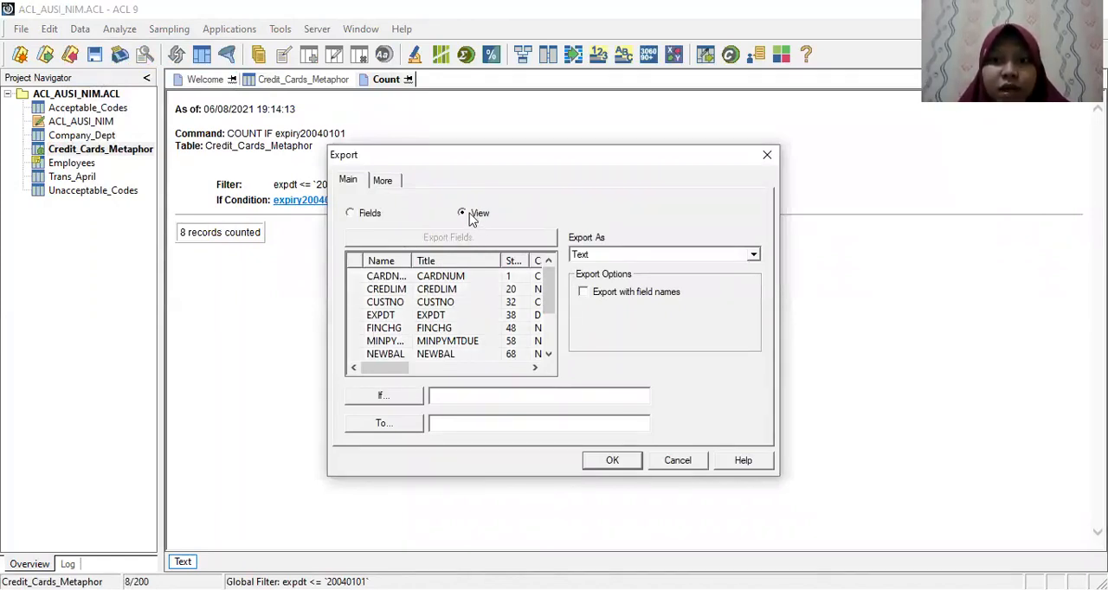
left_click(606, 255)
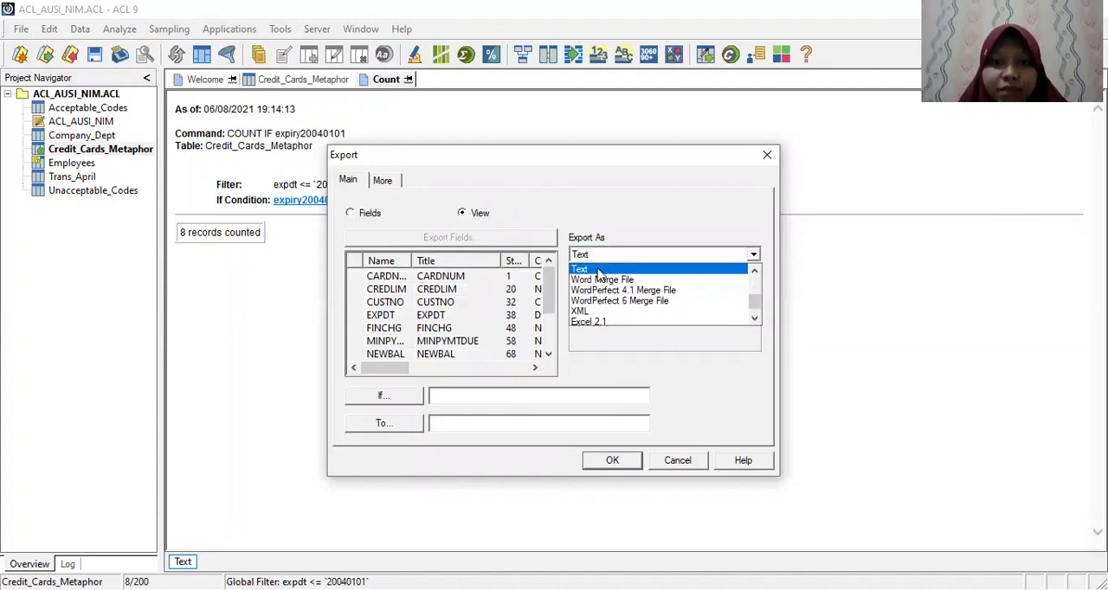
left_click(603, 268)
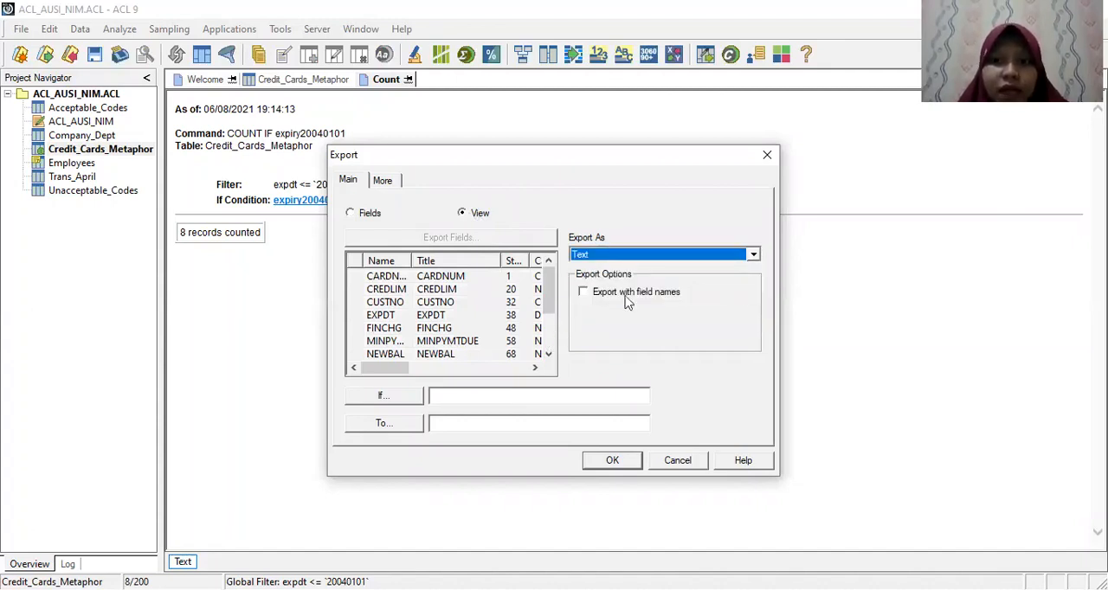
Step: Name the export output Expiry20040101 and run the export, overwriting the existing text file
left_click(471, 425)
type("Expir")
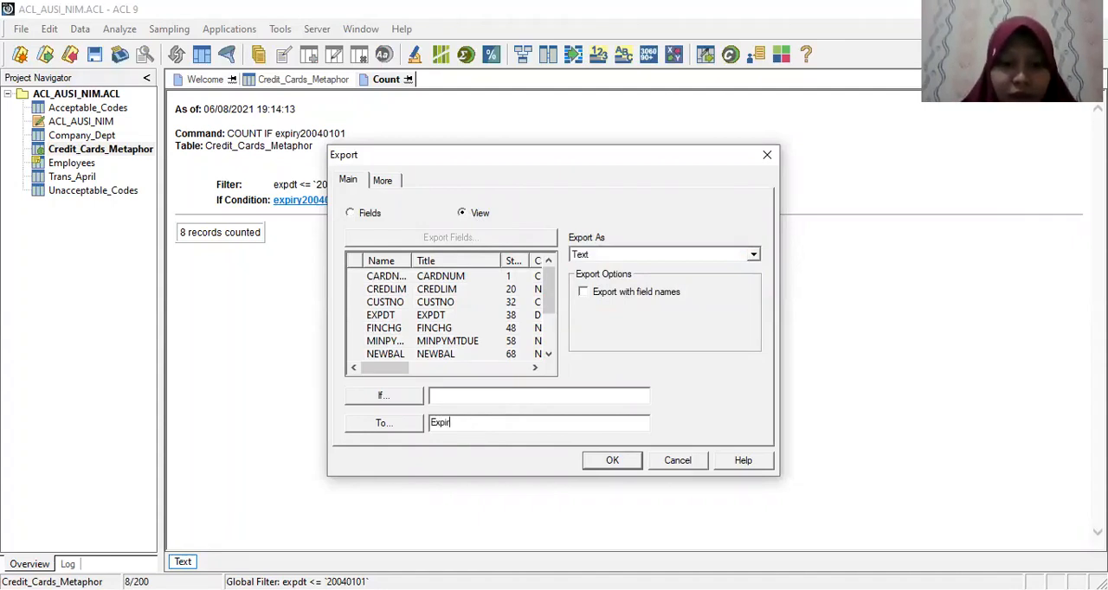
type("y20")
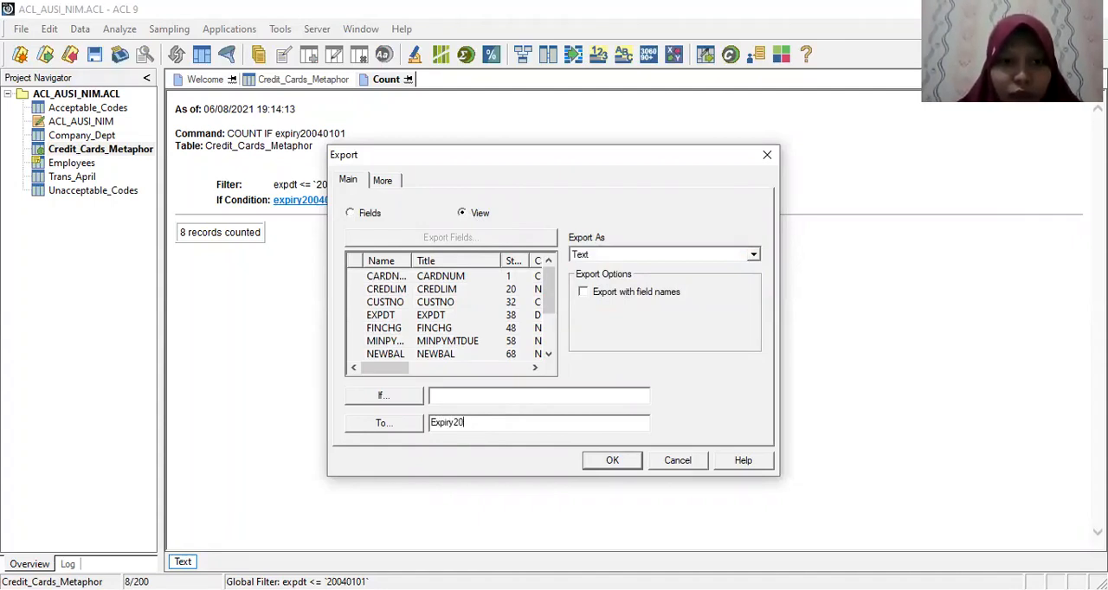
type("040101.txt")
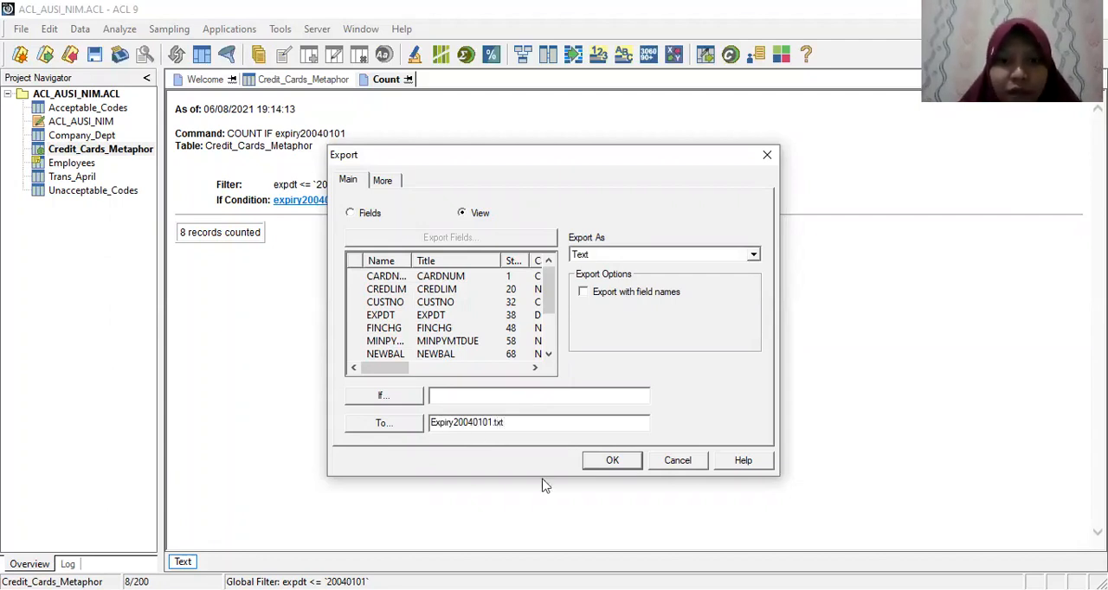
left_click(610, 462)
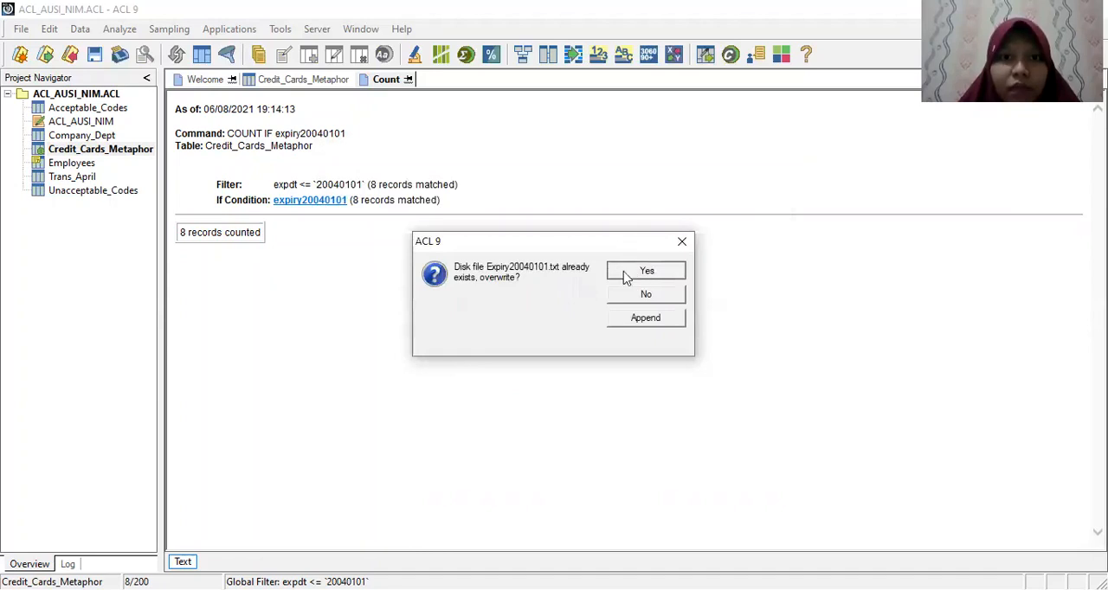
left_click(641, 276)
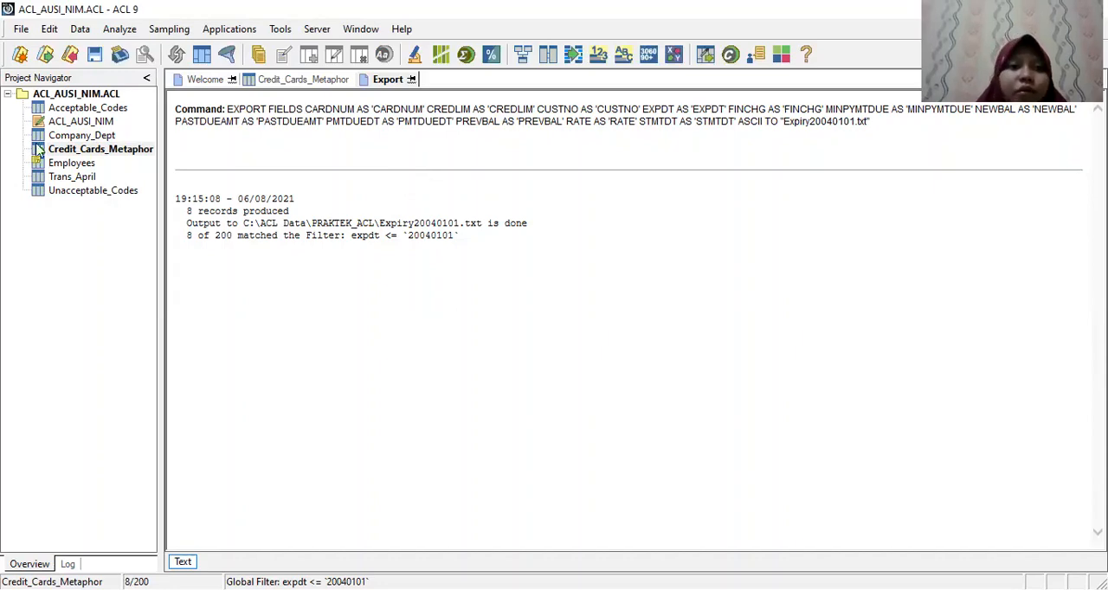
Step: Open the Trans_April table and display its table layout to review the field definitions
left_click(72, 177)
double_click(74, 178)
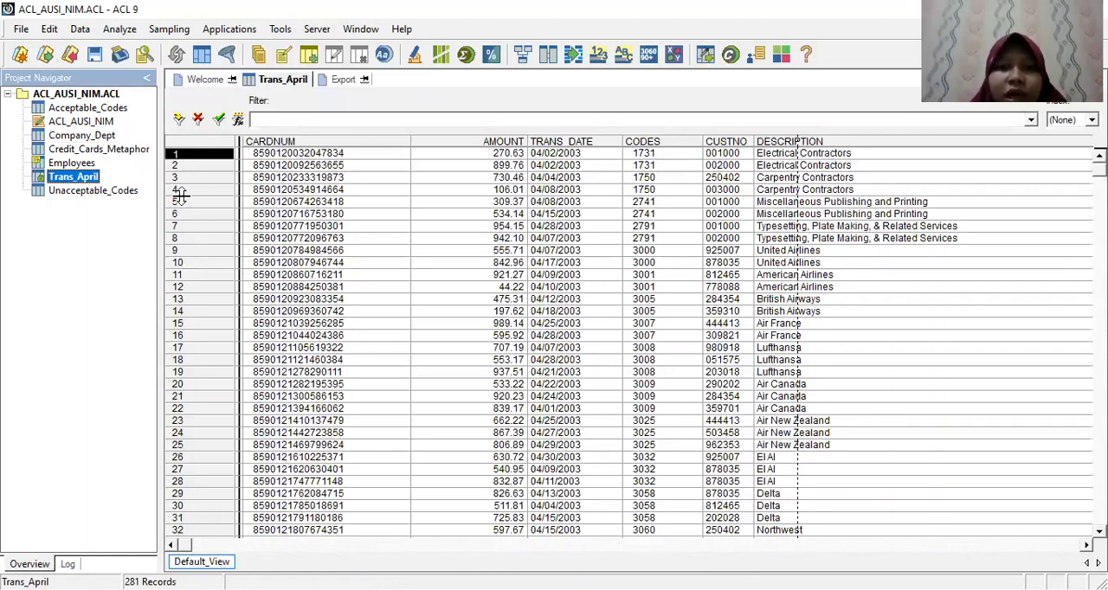
left_click(50, 29)
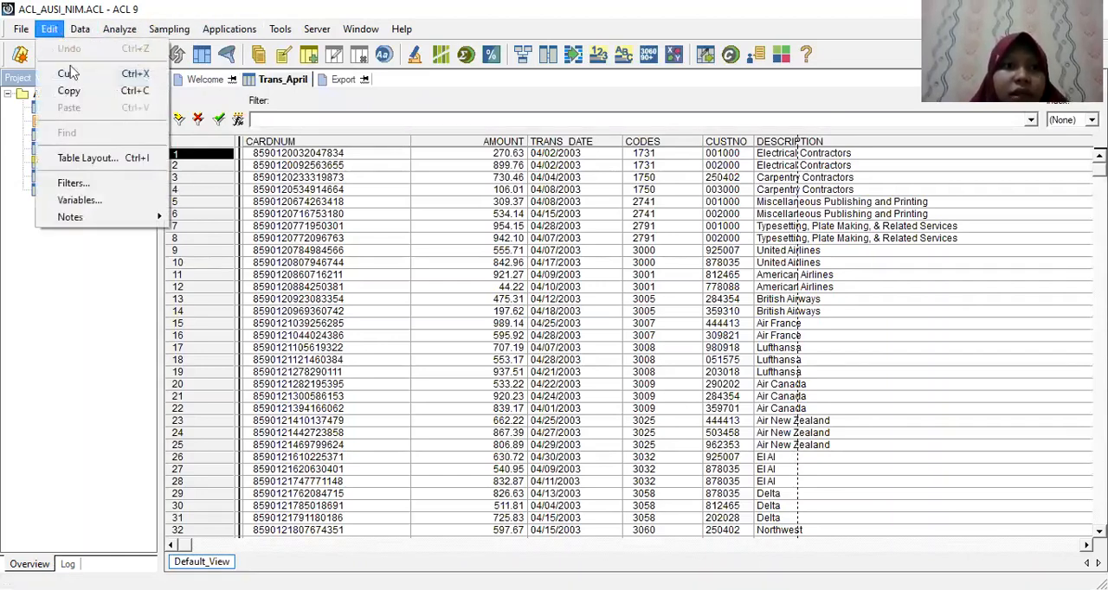
left_click(78, 157)
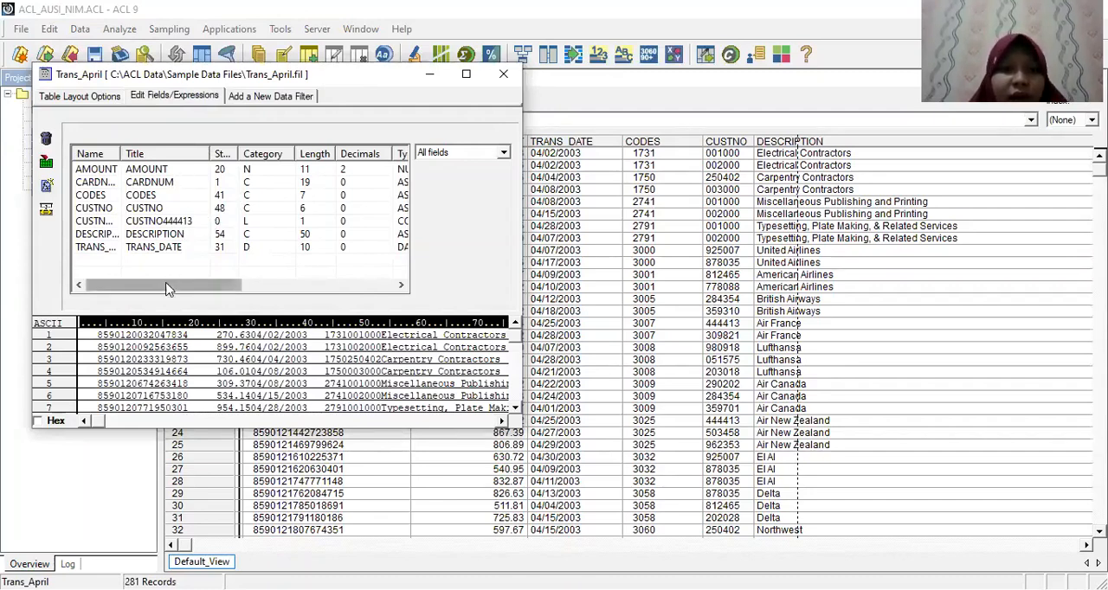
left_click_drag(168, 289, 188, 288)
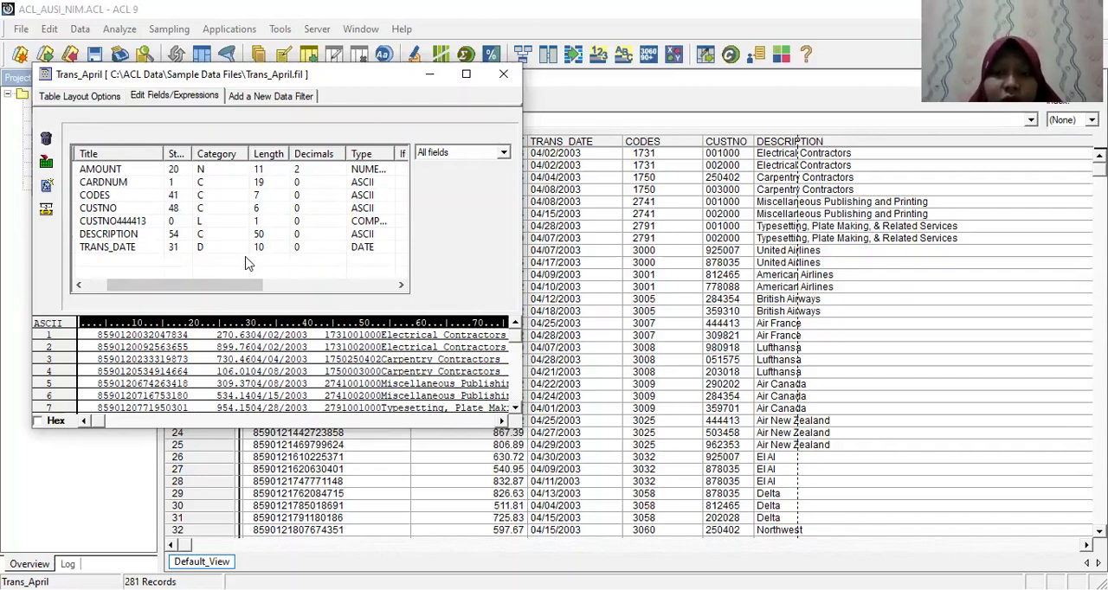
Step: Accept the AMOUNT field as NUMERIC and the CARDNUM field as ASCII, and close the table layout
double_click(134, 174)
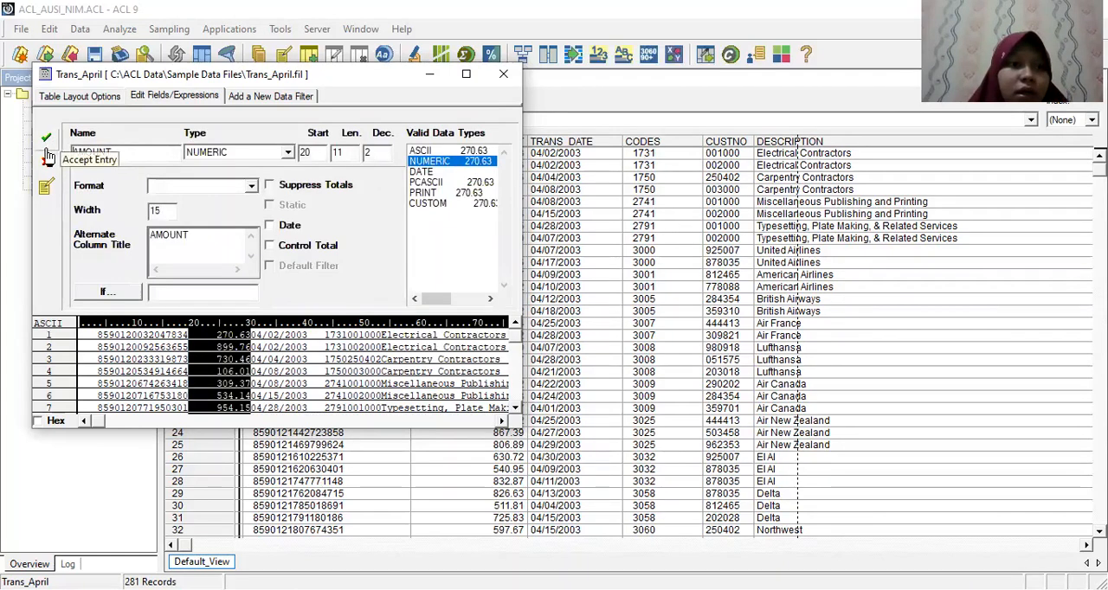
left_click(48, 141)
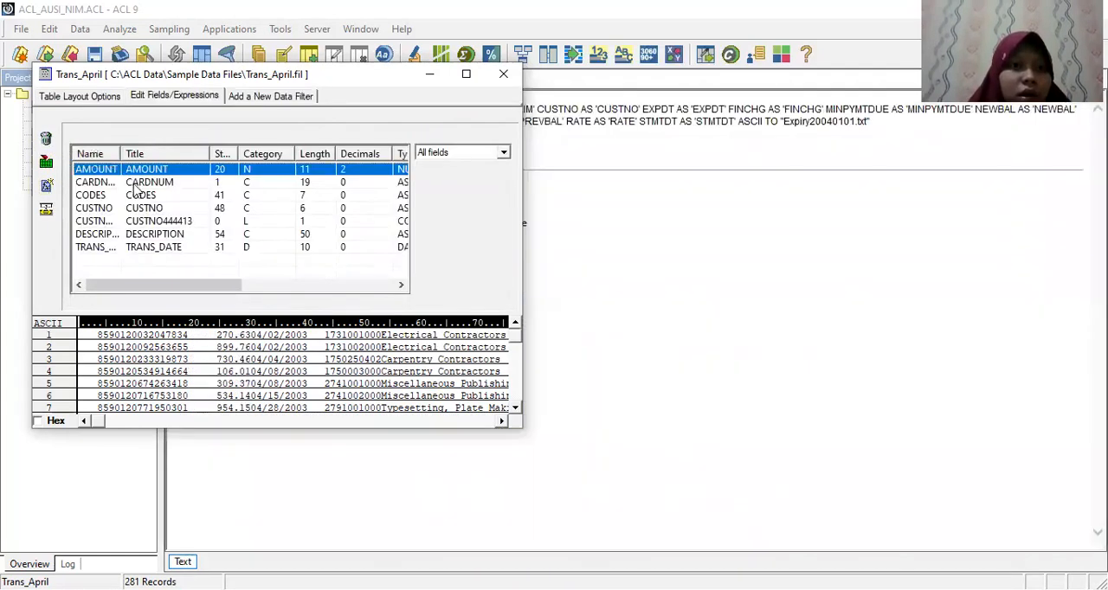
double_click(134, 183)
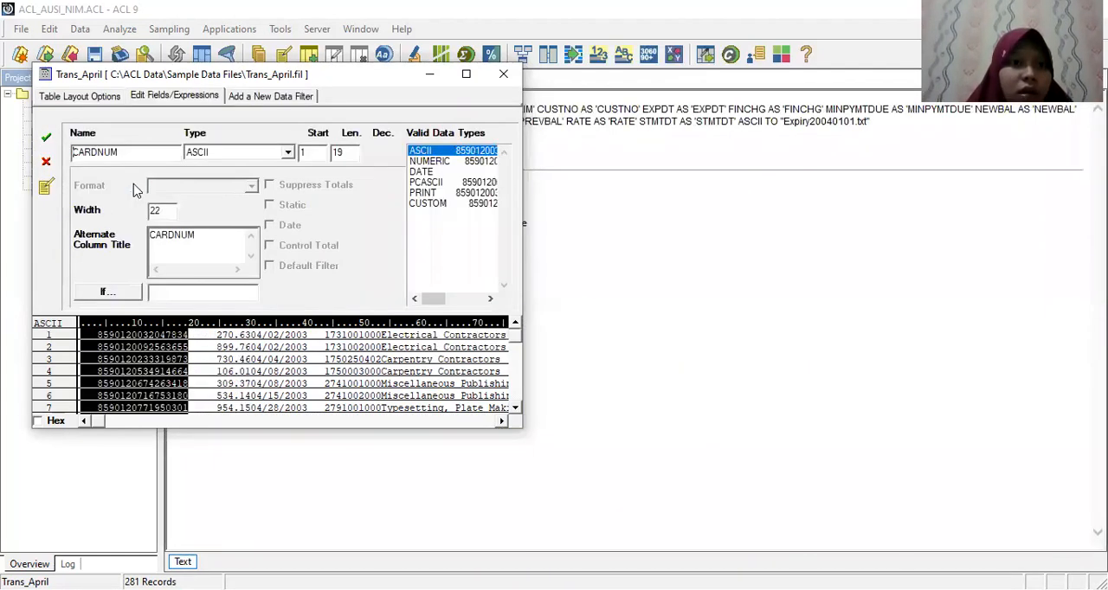
left_click(286, 152)
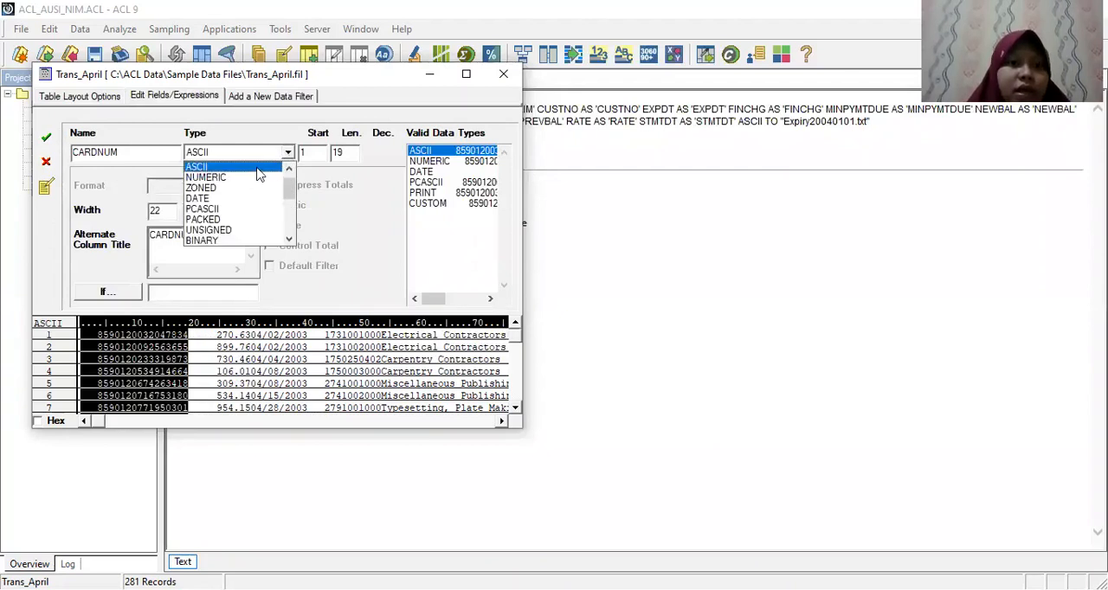
left_click(258, 169)
left_click(46, 138)
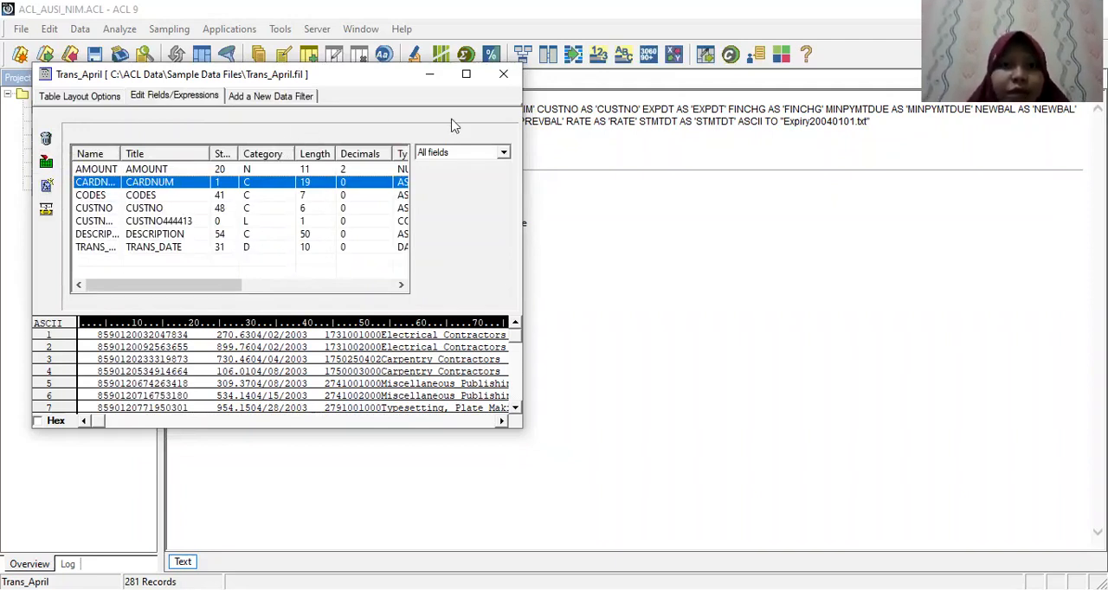
left_click(505, 76)
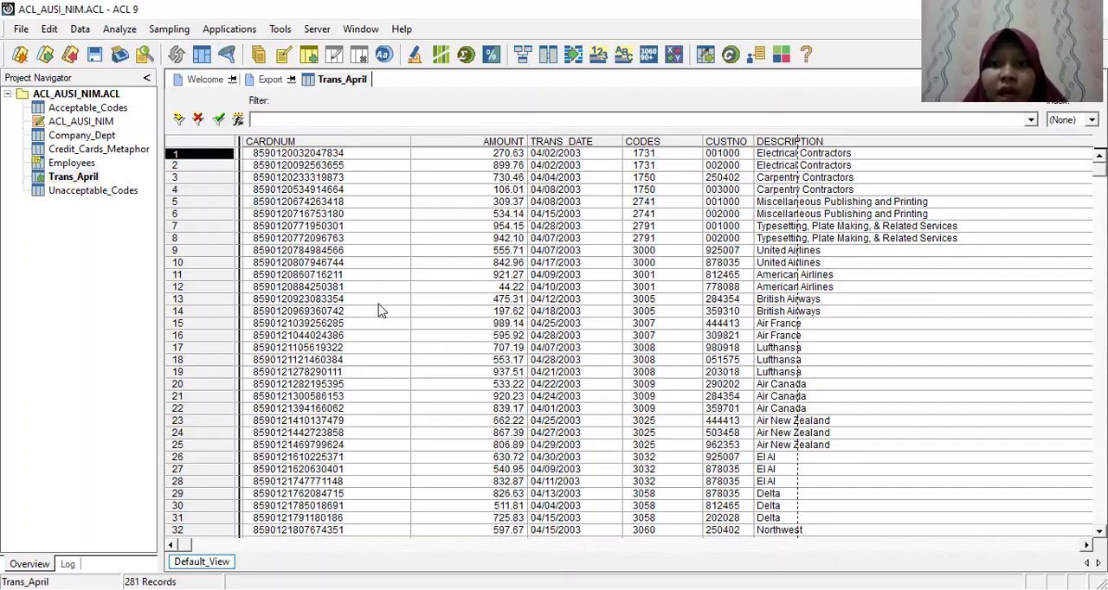
Step: Enter a view filter expression for Trans_April that uses FIND to search the CUSTNO field for the customer's number
left_click(82, 178)
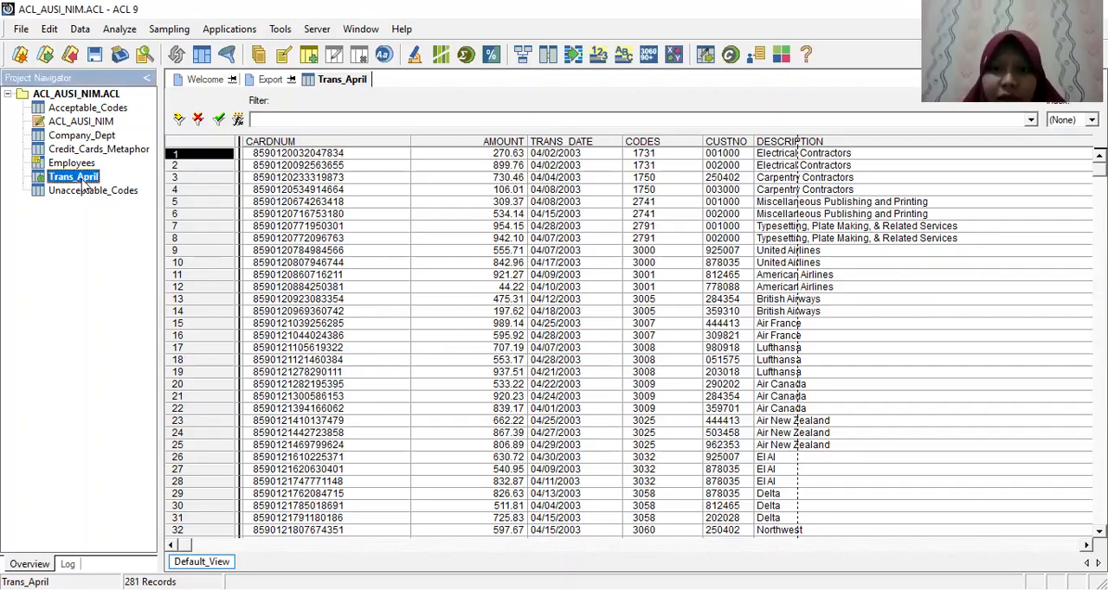
left_click(235, 120)
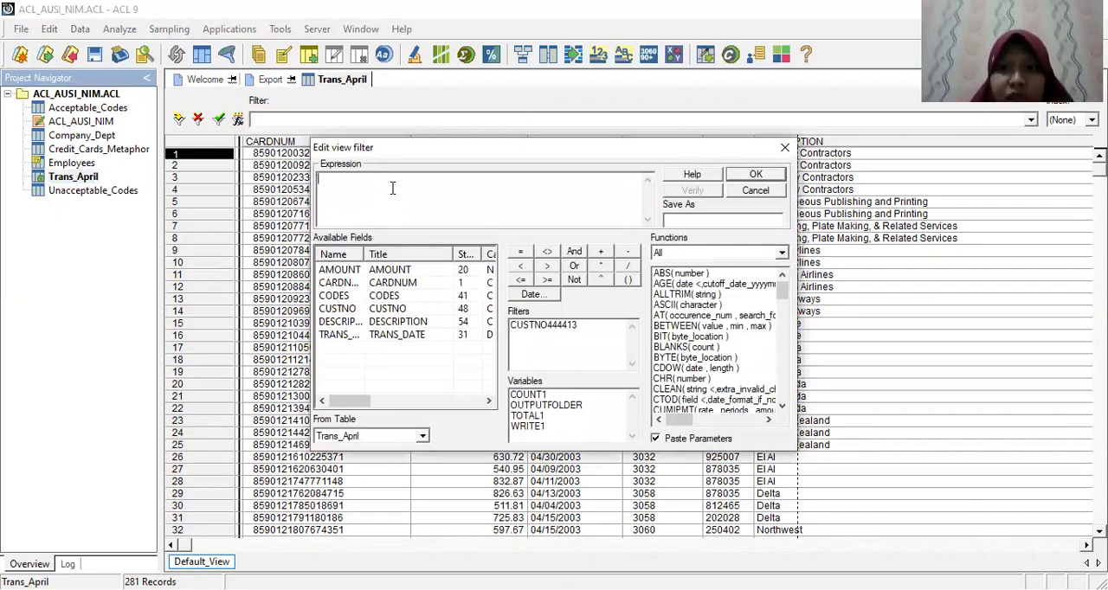
type("FIND(")
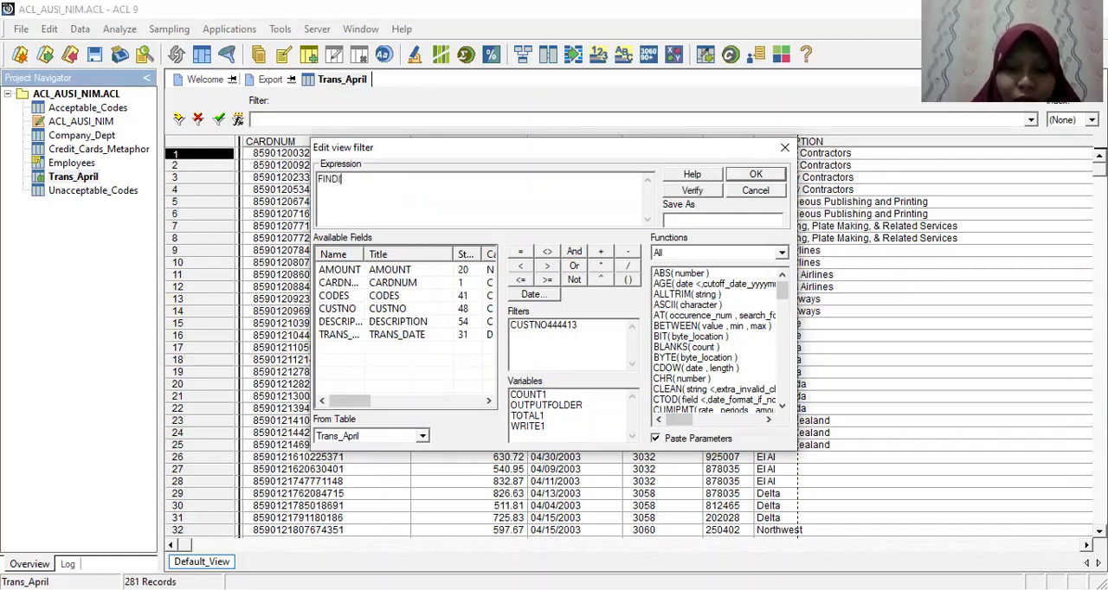
type("\"")
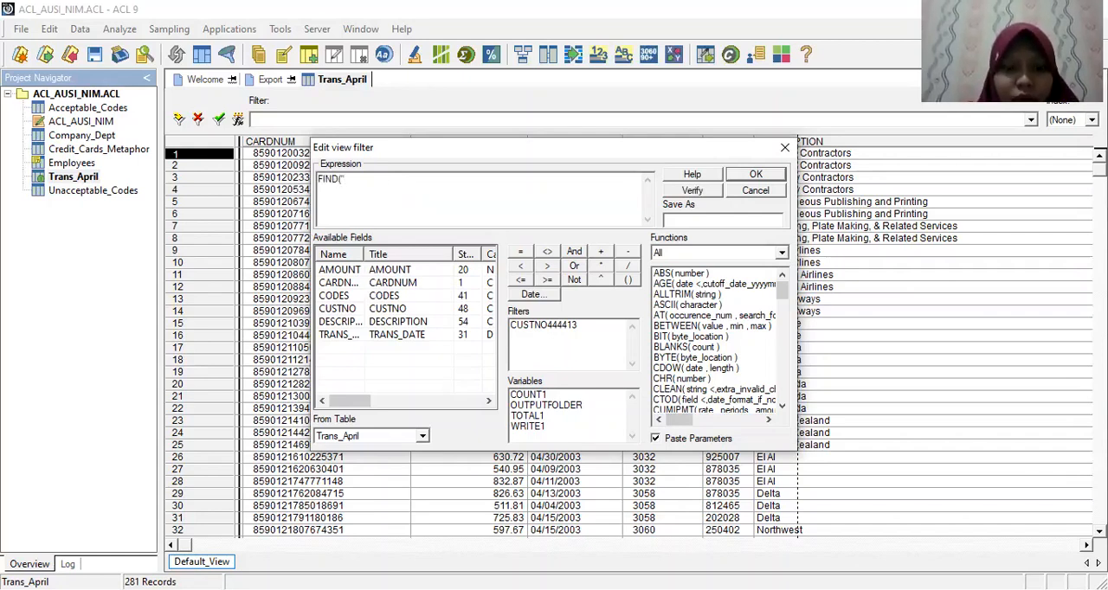
type("4444")
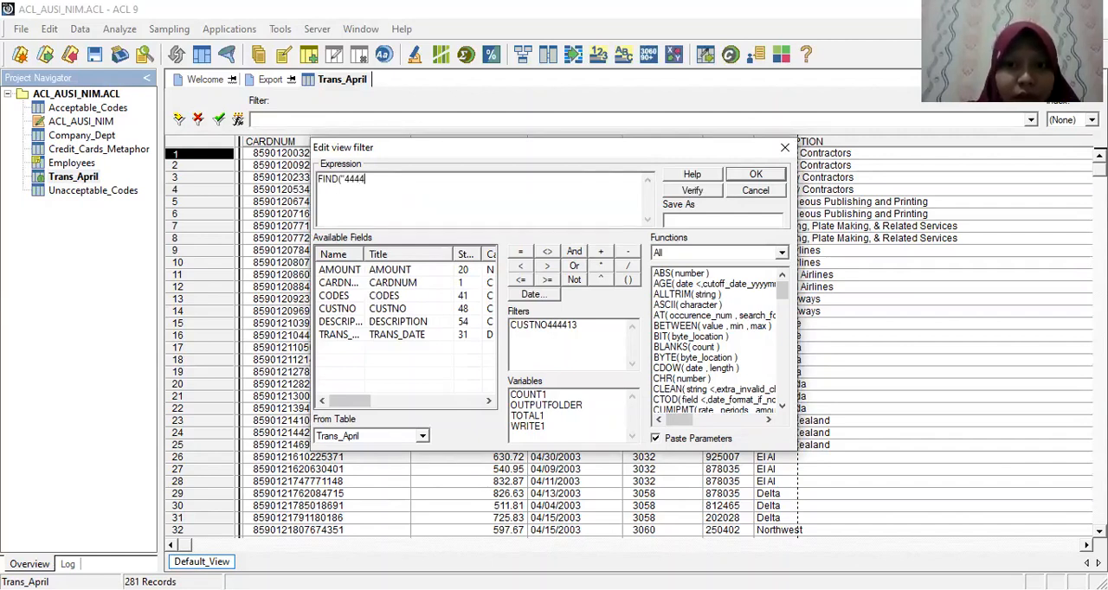
type("13")
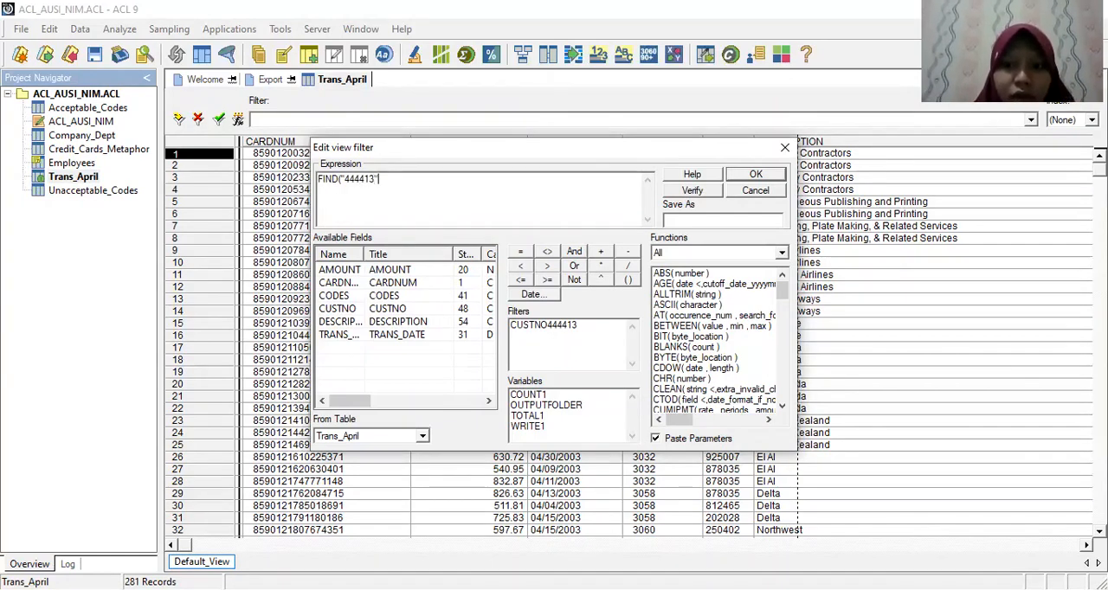
type("\"")
type(",CU")
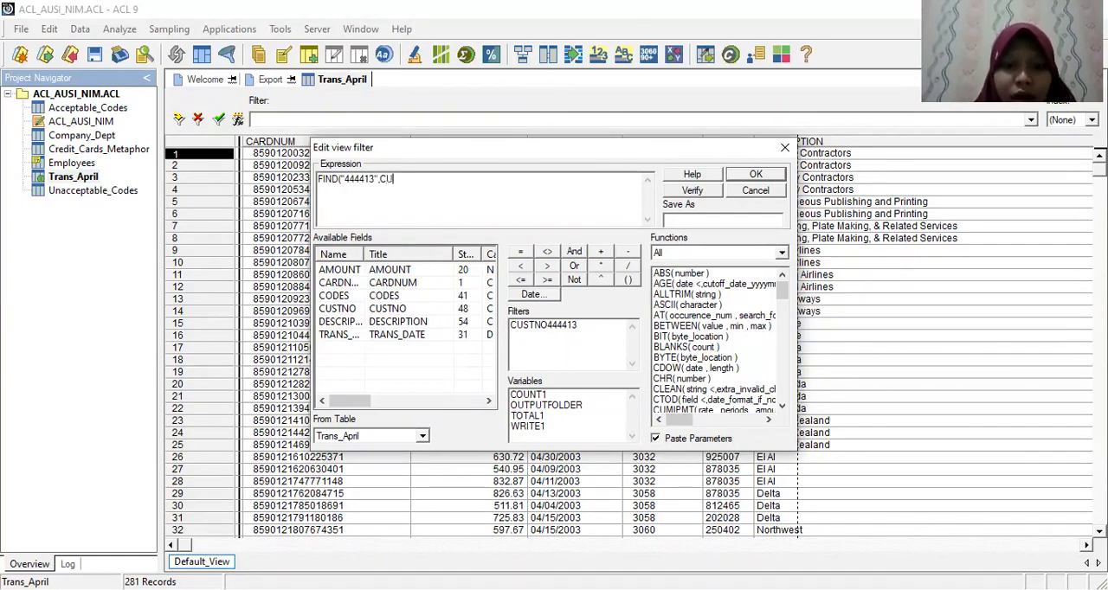
type("STNO")
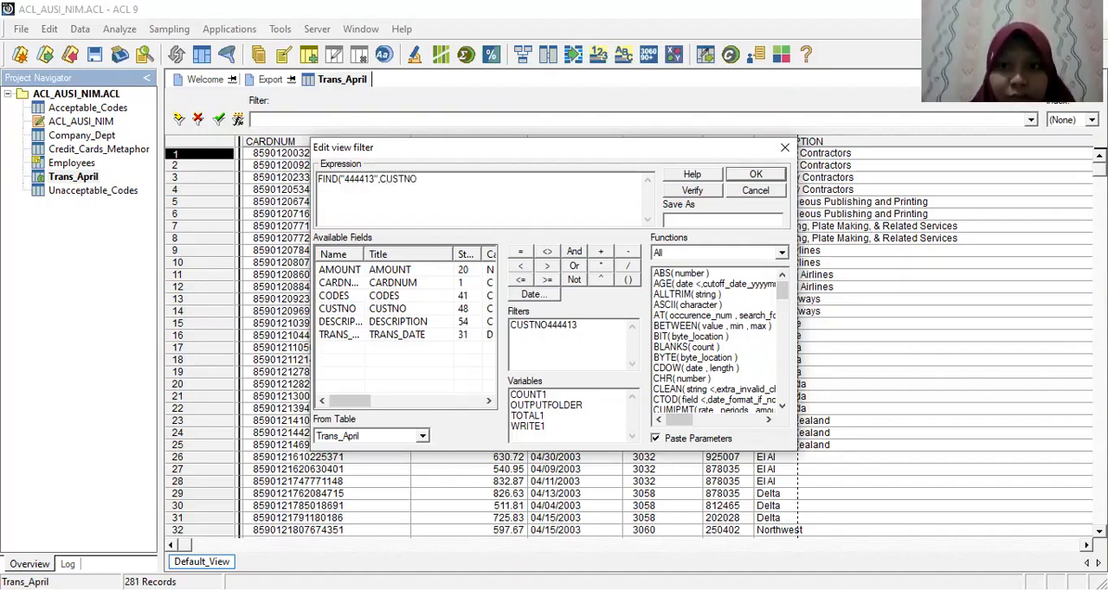
type(")")
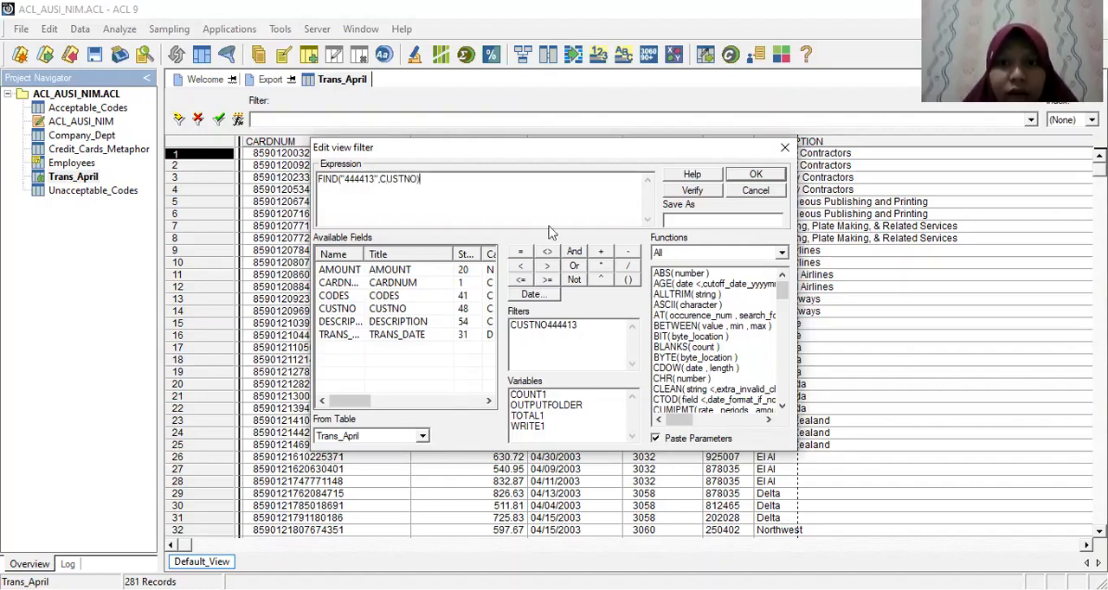
Step: Verify the FIND expression and apply it as the view filter on Trans_April
left_click(685, 191)
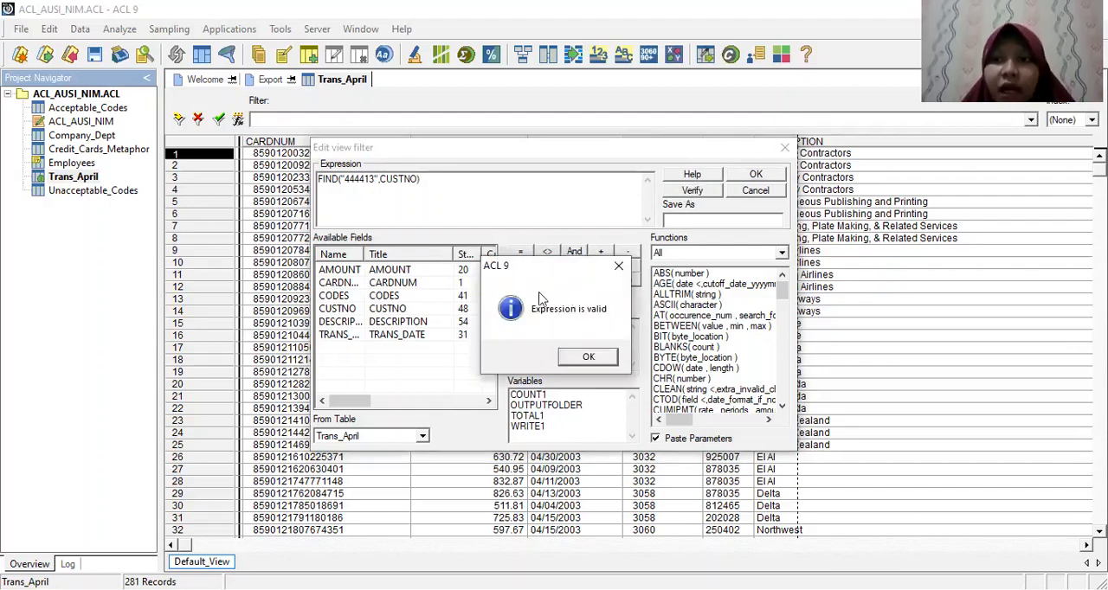
left_click(588, 357)
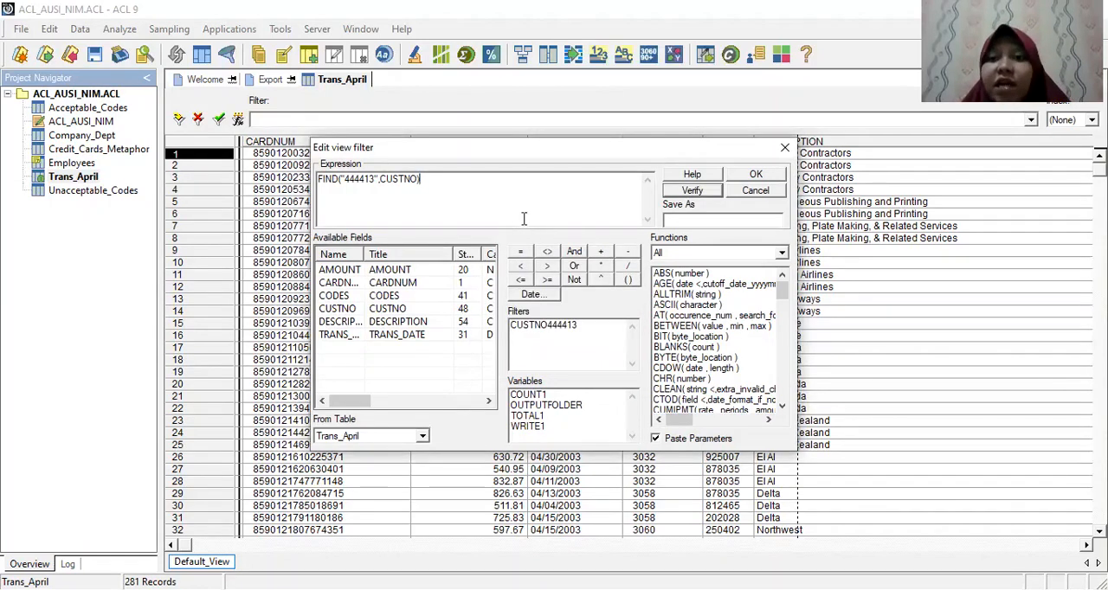
left_click(755, 175)
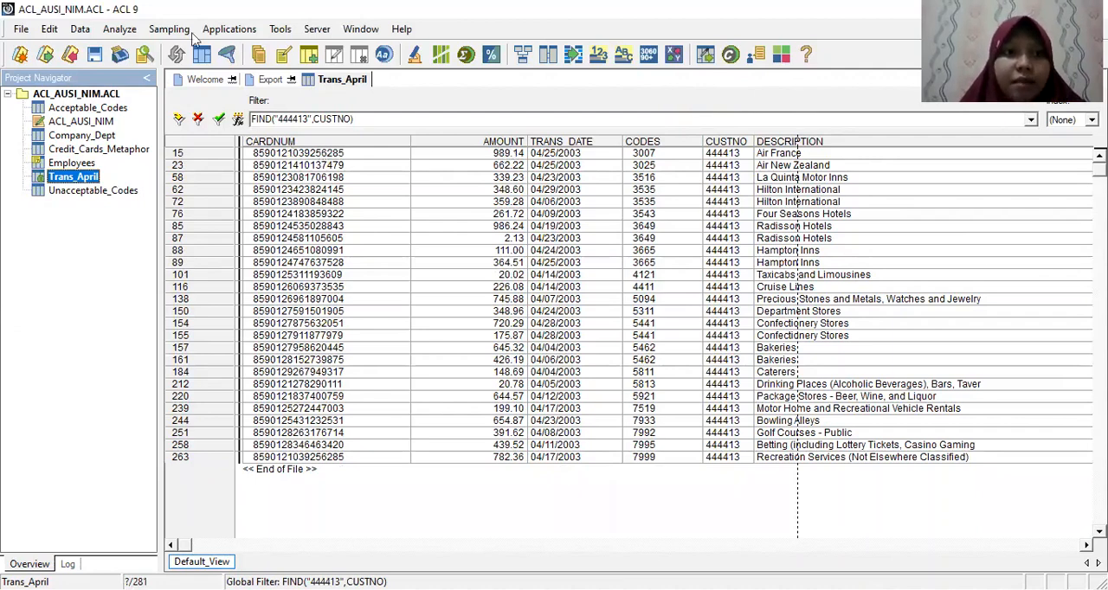
Step: Count the Trans_April records, using the saved customer-number filter as the If condition
left_click(117, 30)
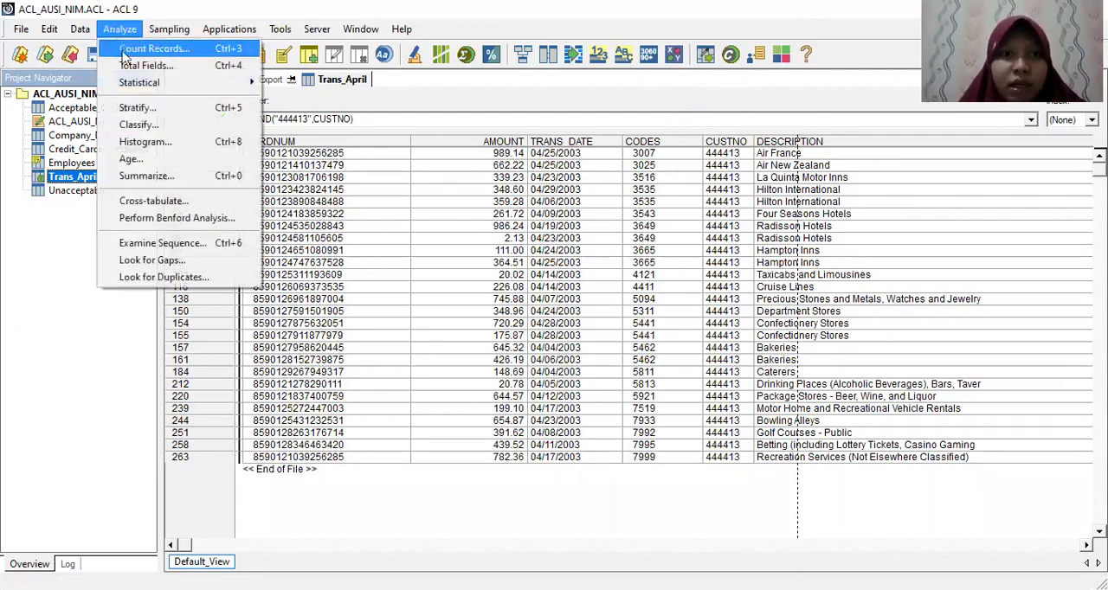
left_click(138, 49)
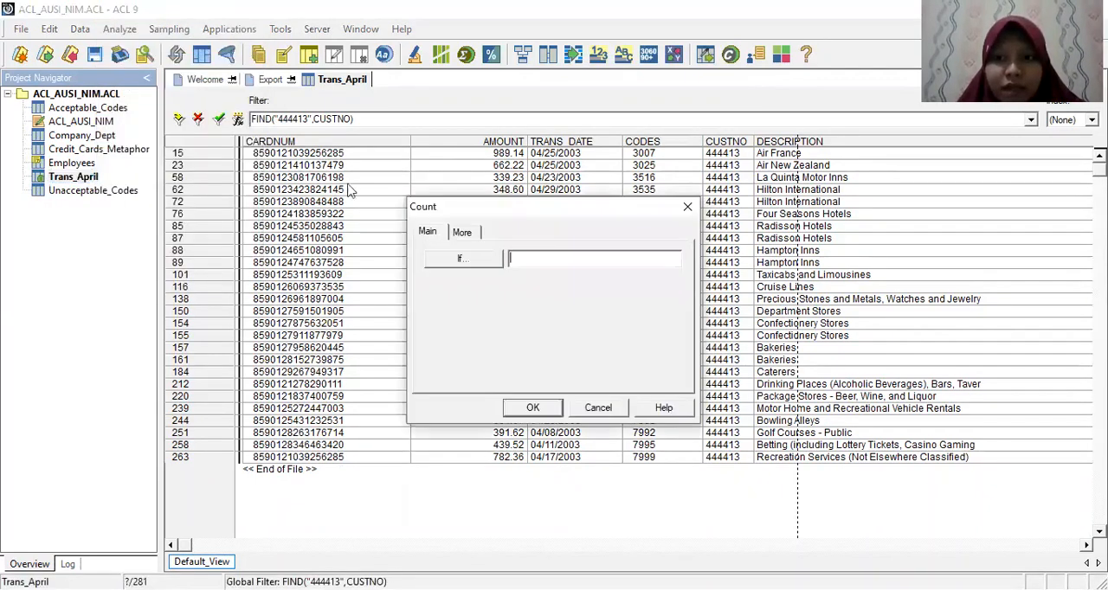
left_click(487, 260)
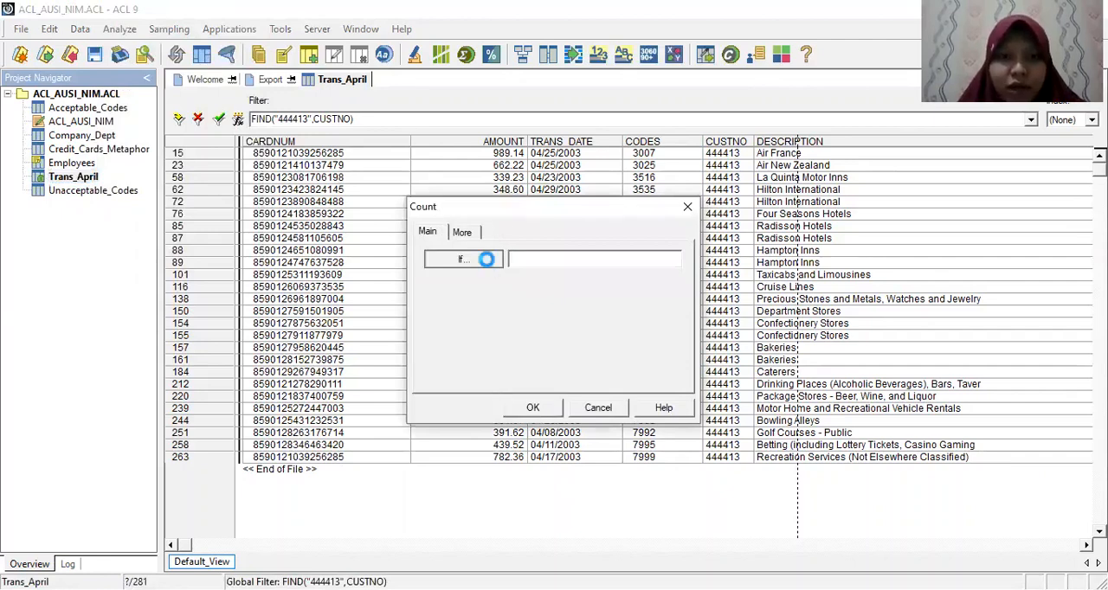
left_click(539, 325)
double_click(538, 326)
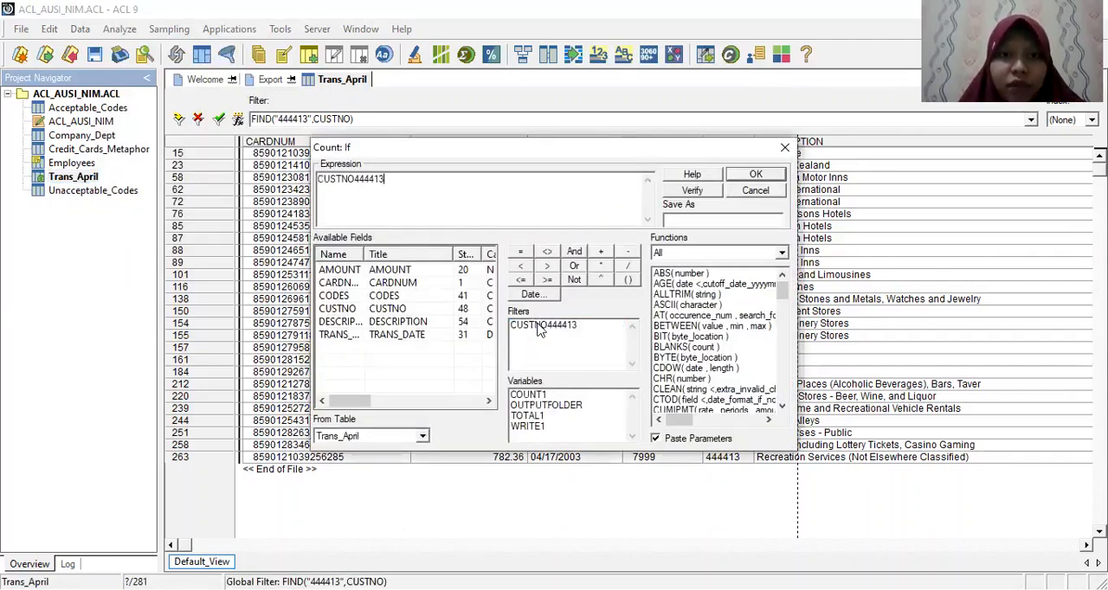
left_click(755, 178)
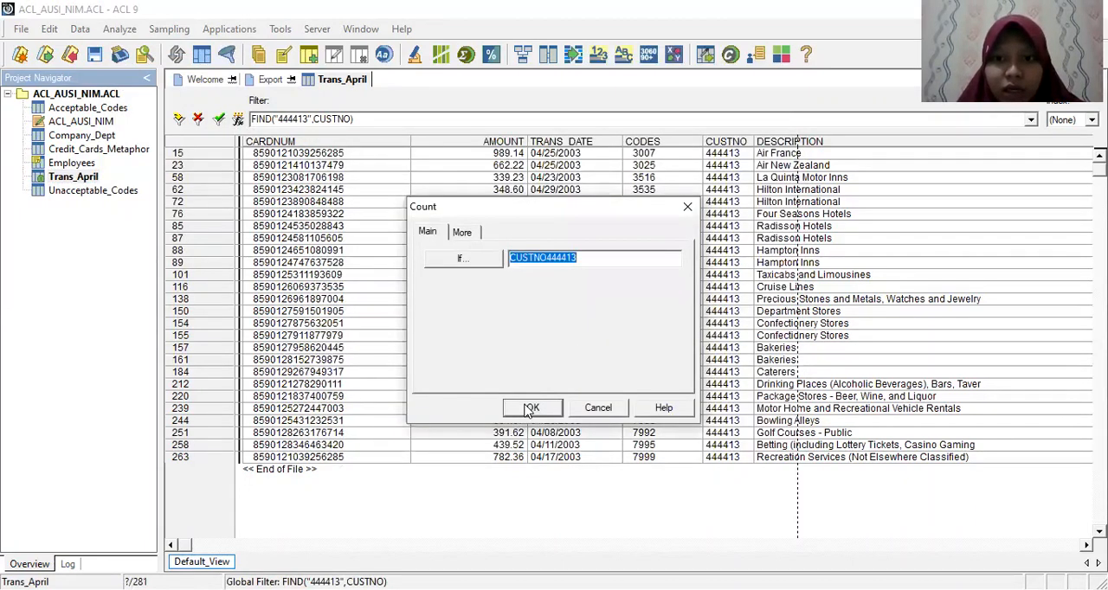
left_click(530, 410)
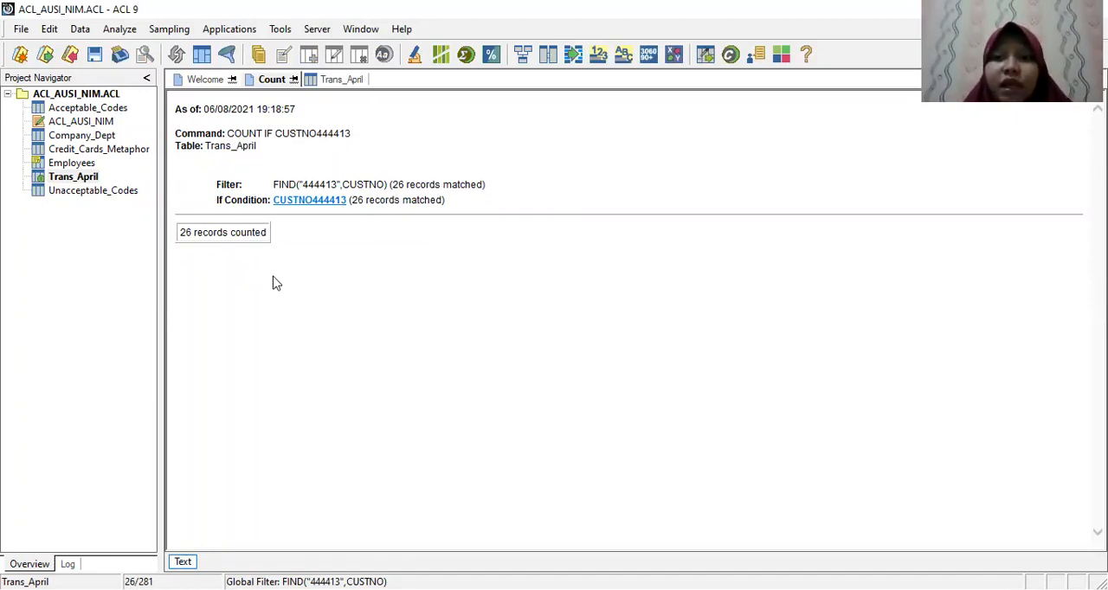
Step: Replace the FIND filter on Trans_April with an expression setting CUSTNO equal to the customer's number in quotes
double_click(84, 177)
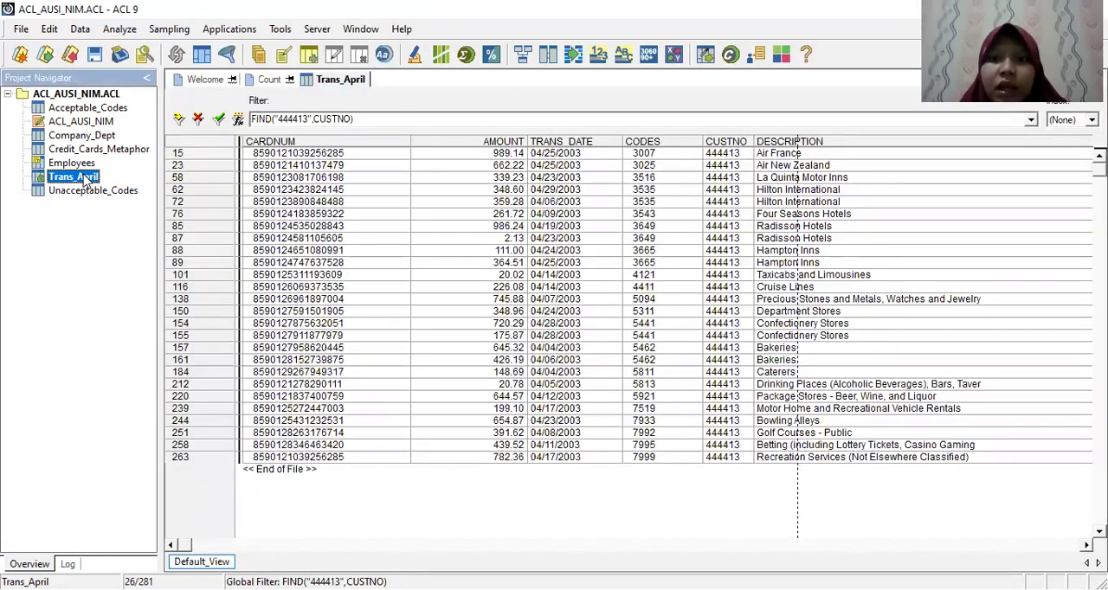
left_click(199, 119)
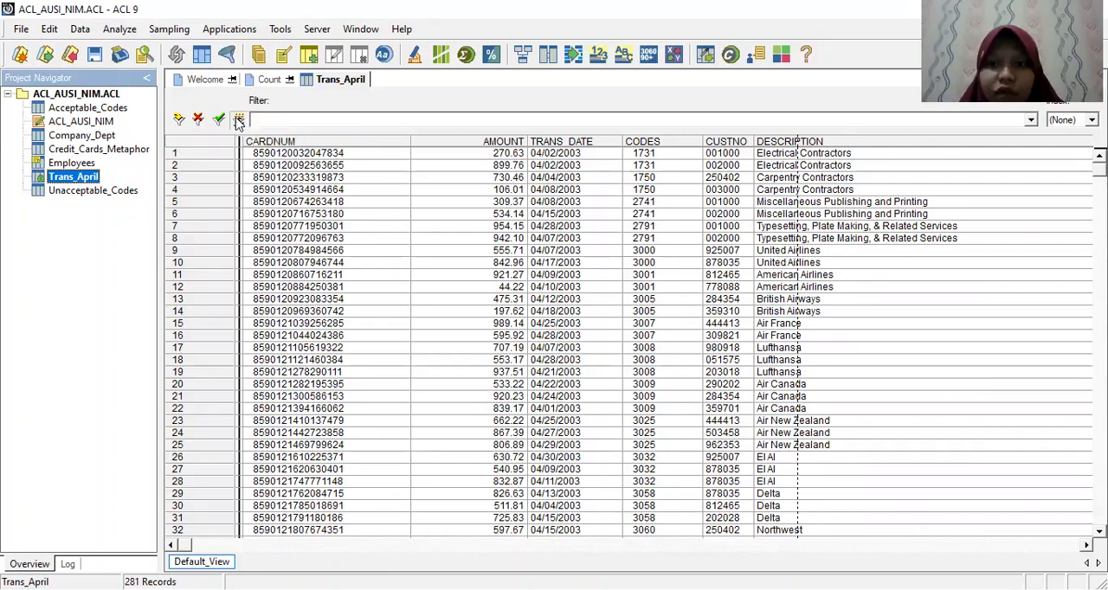
left_click(235, 117)
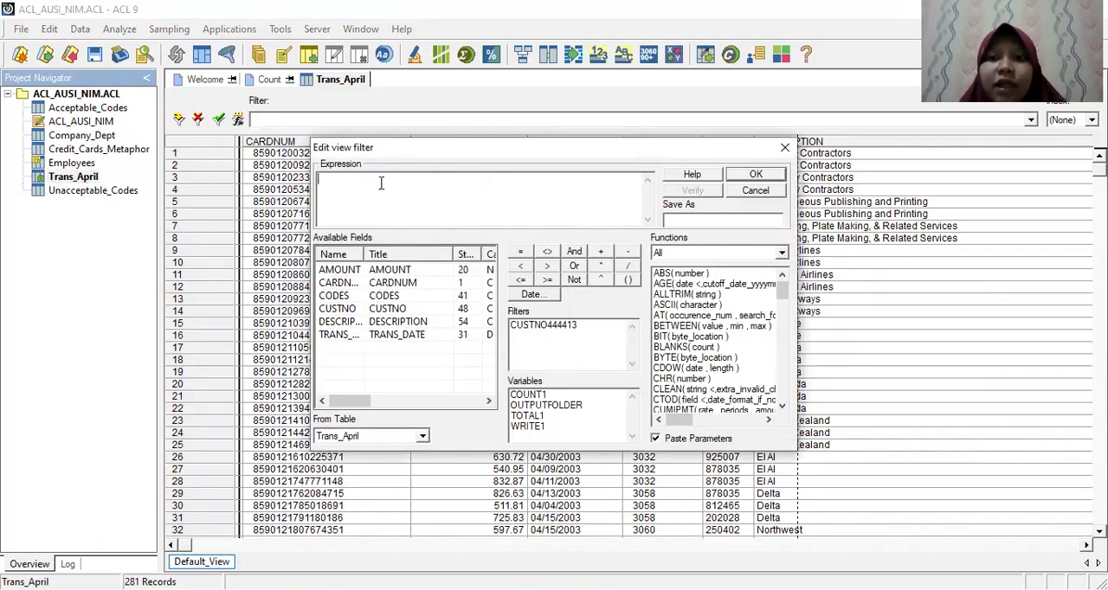
type("CUSTNO")
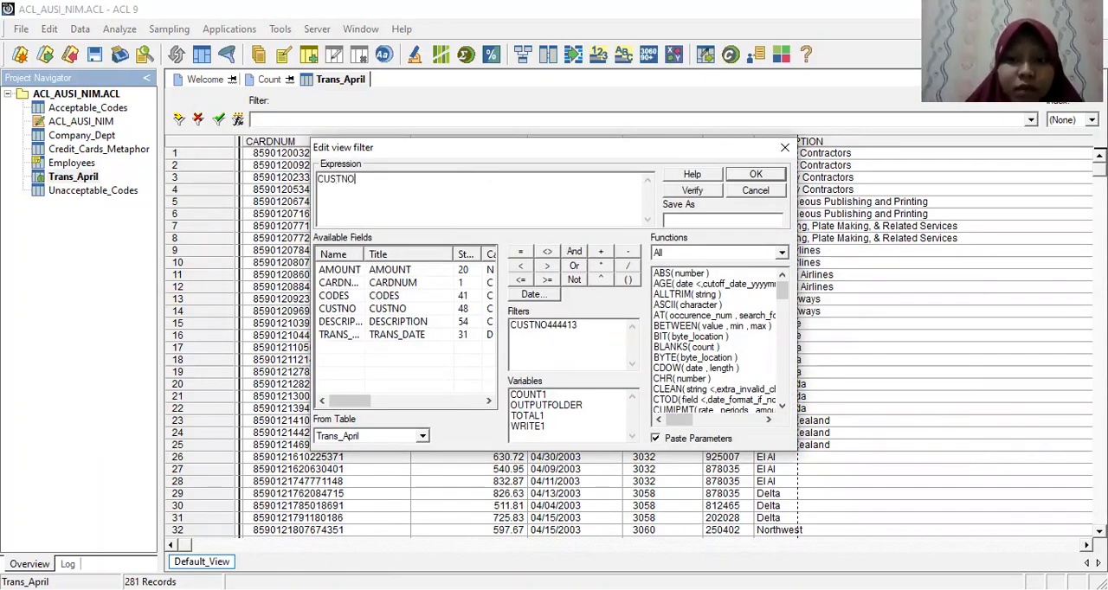
type("=\"444413")
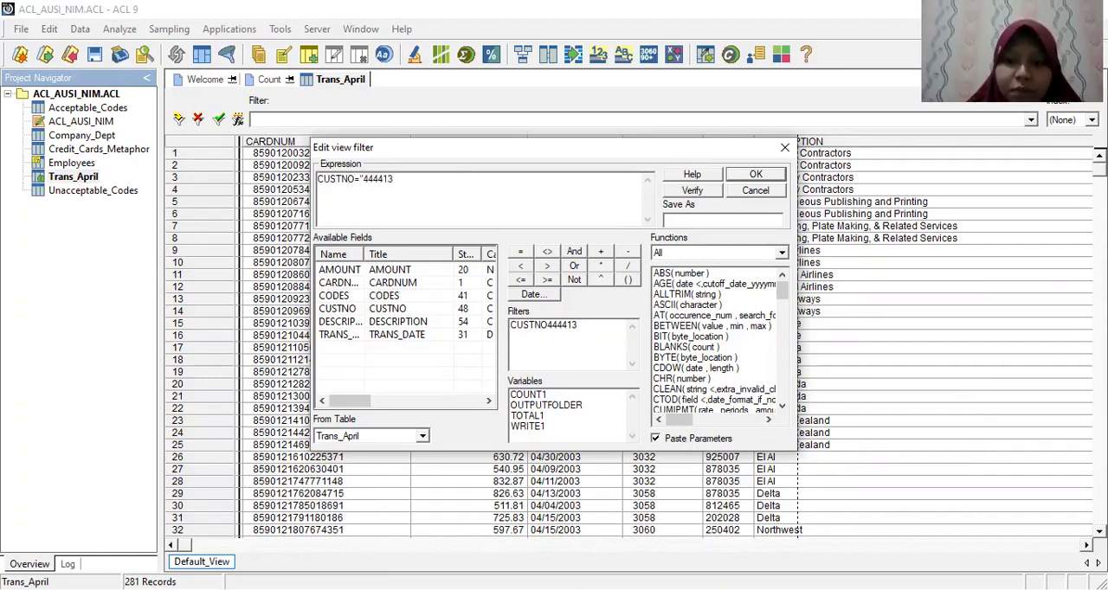
type("\"")
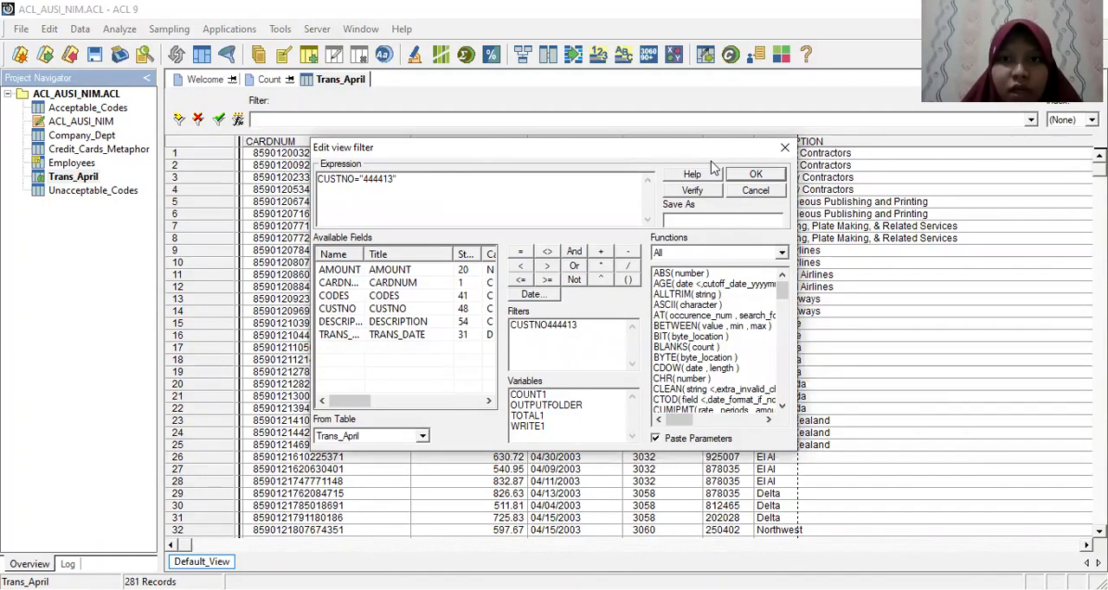
left_click(754, 176)
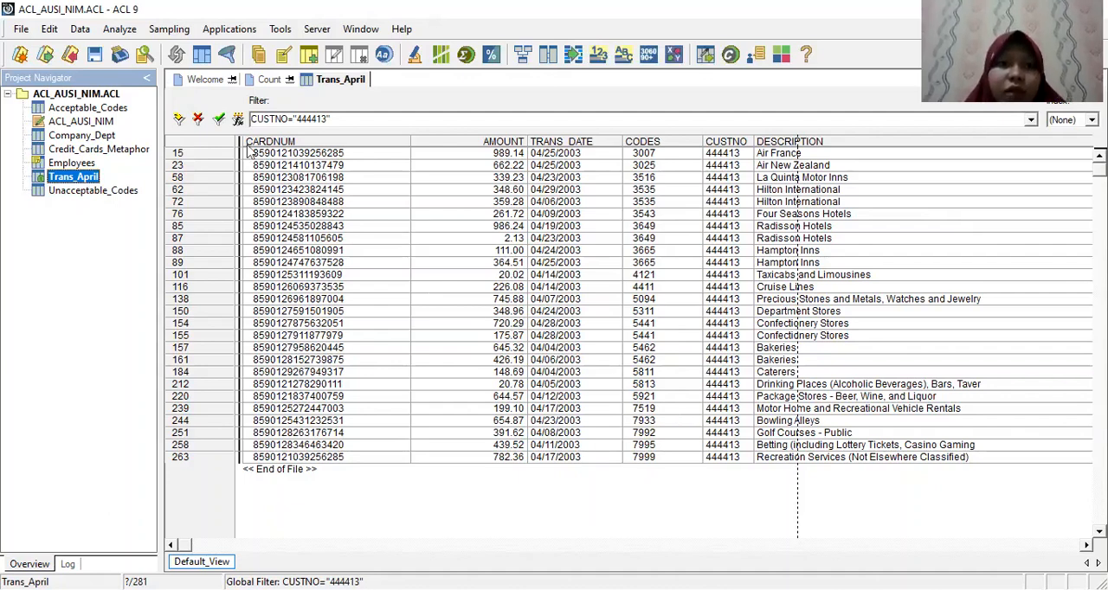
Step: Clear the Trans_April filter, and sort the Credit_Cards_Metaphor table by NEWBAL in descending order
left_click(197, 121)
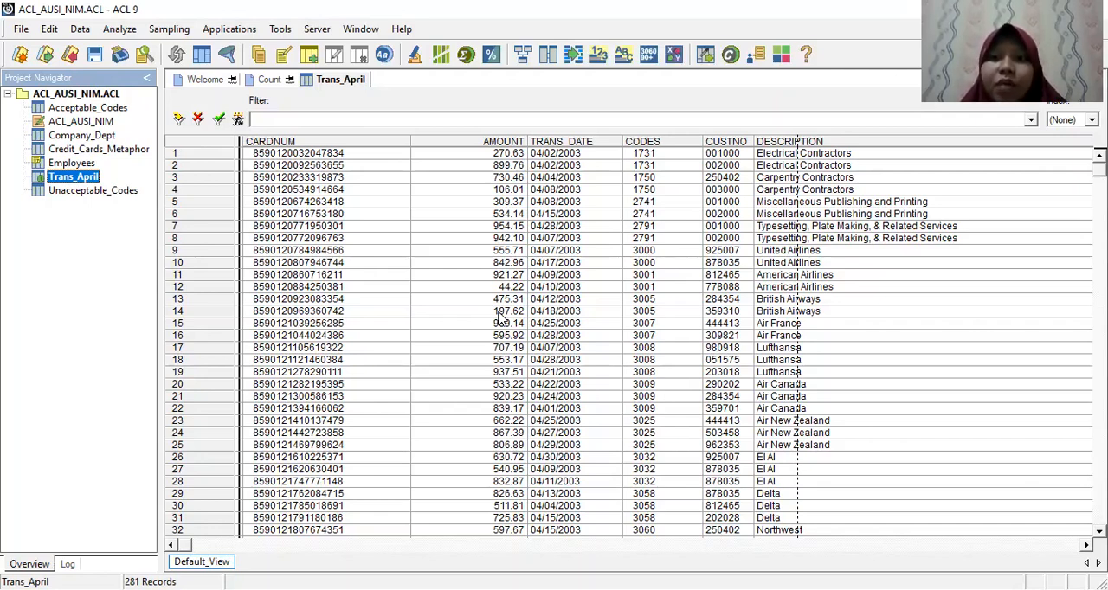
double_click(131, 152)
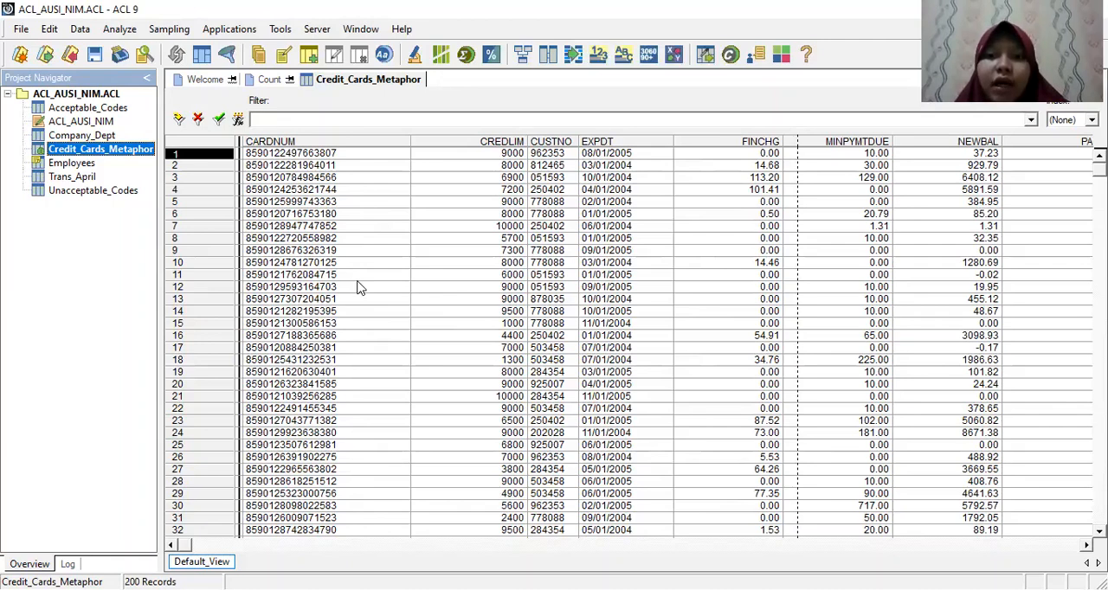
right_click(942, 148)
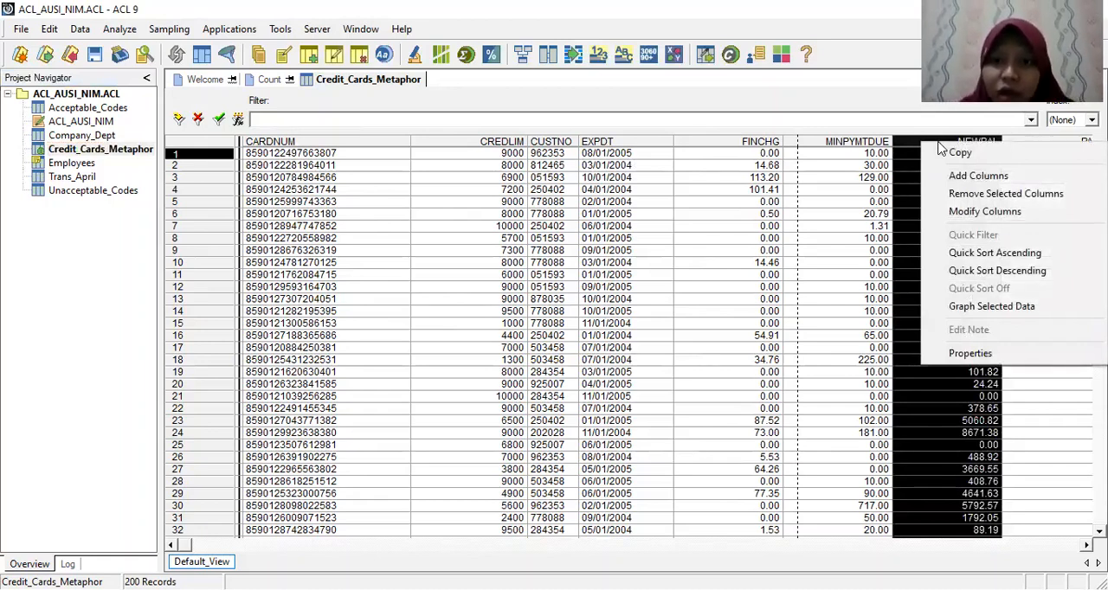
left_click(993, 271)
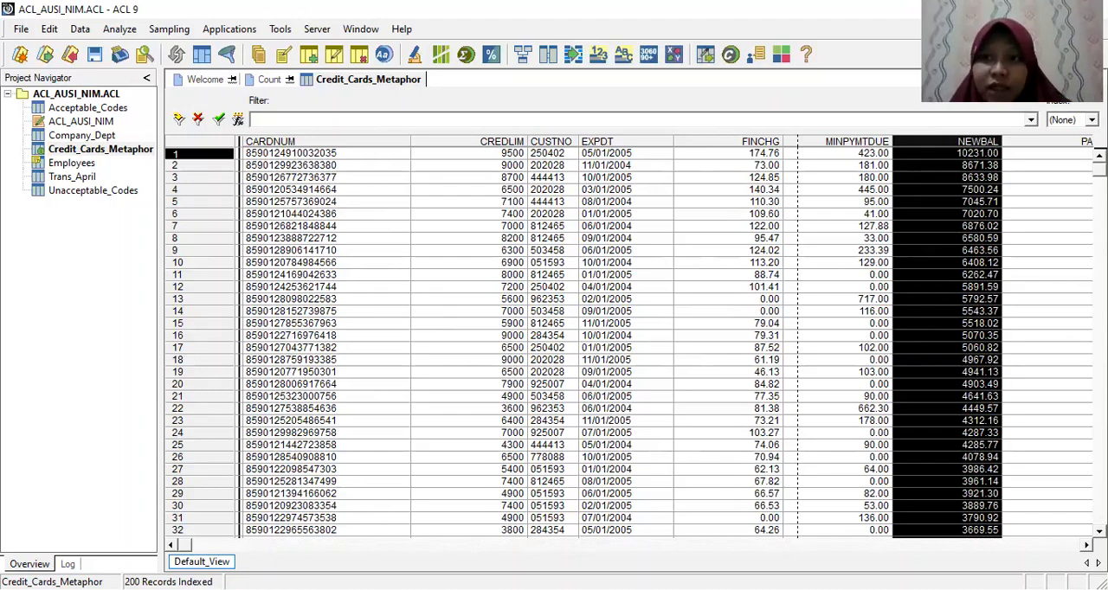
scroll(636, 340, "down", 1)
scroll(637, 341, "up", 1)
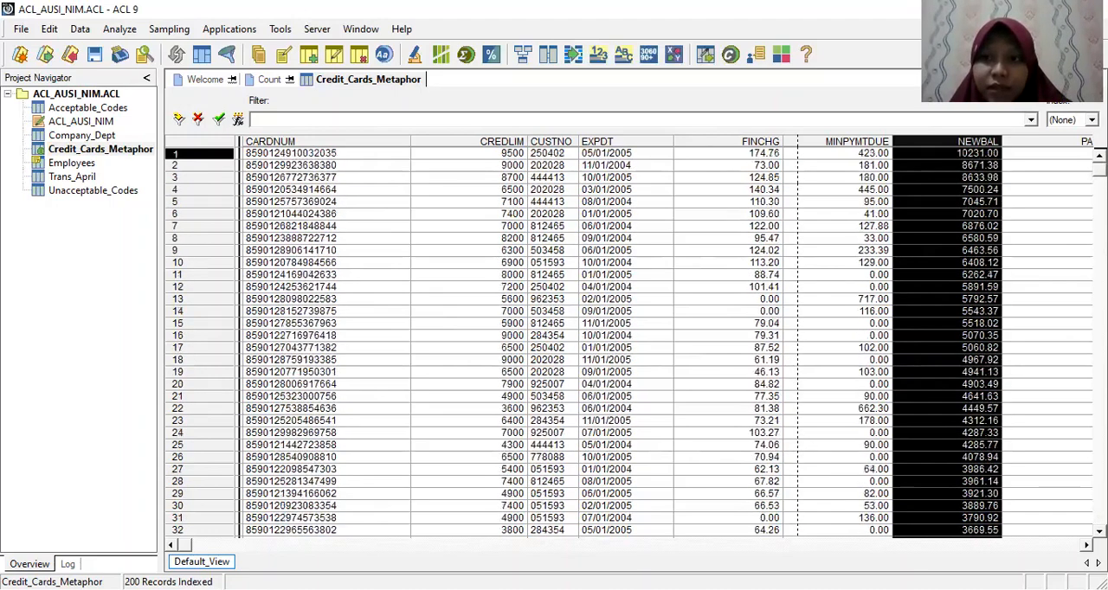
scroll(636, 340, "down", 14)
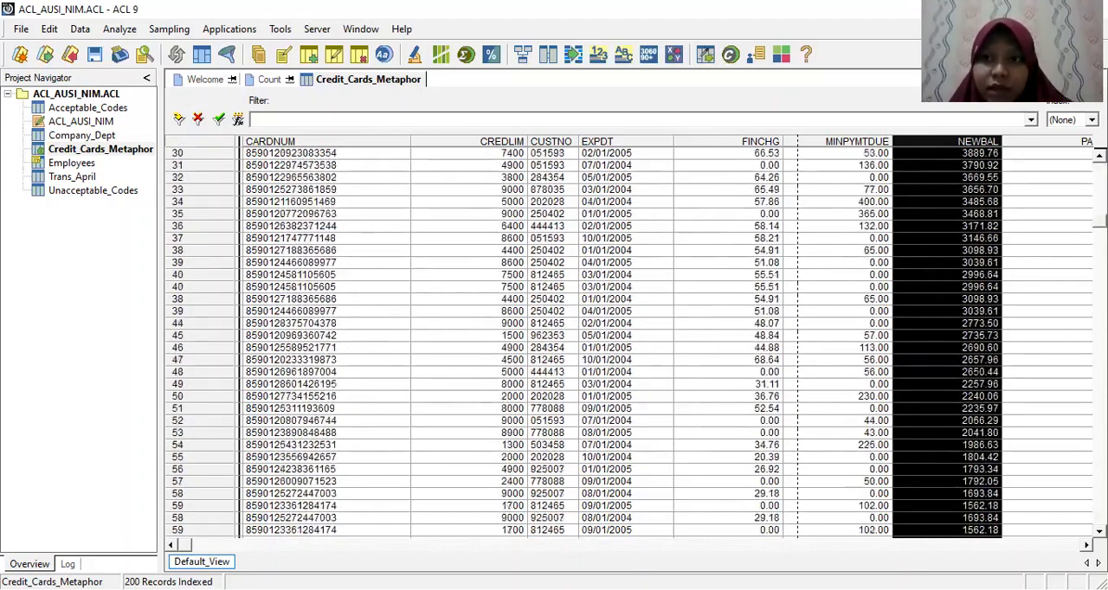
scroll(636, 341, "up", 15)
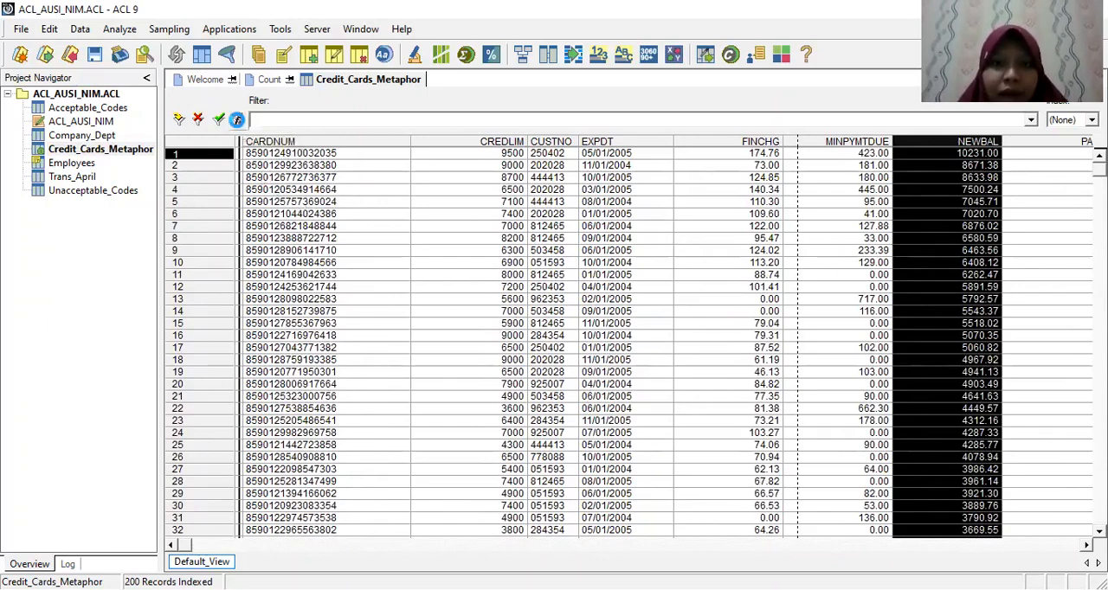
Step: Filter the Credit_Cards_Metaphor view with the expression NEWBAL>2000 and look through the filtered records
left_click(238, 119)
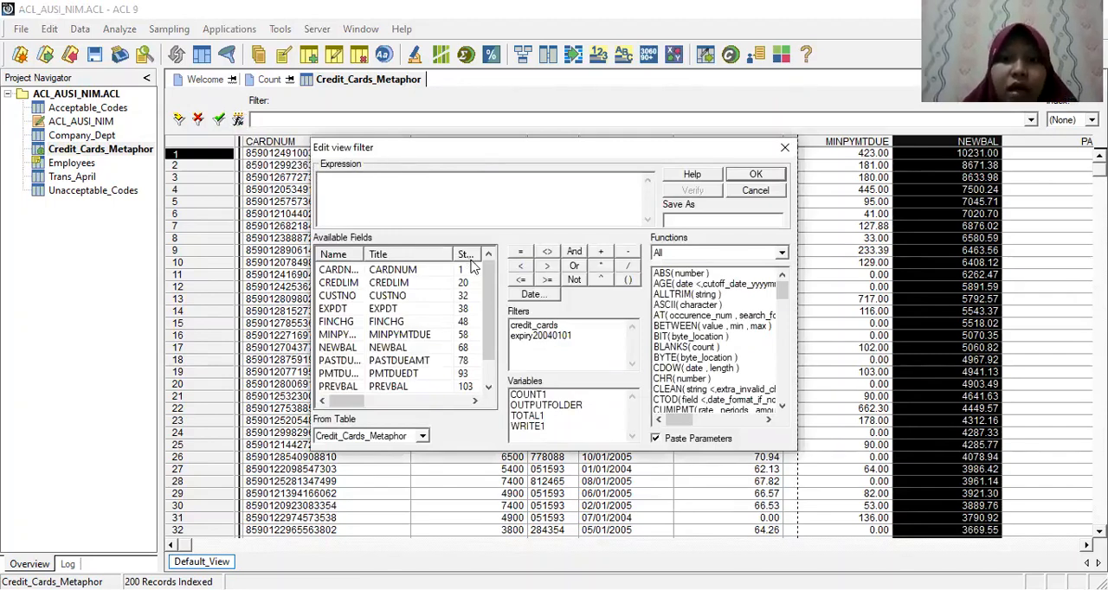
type("NE")
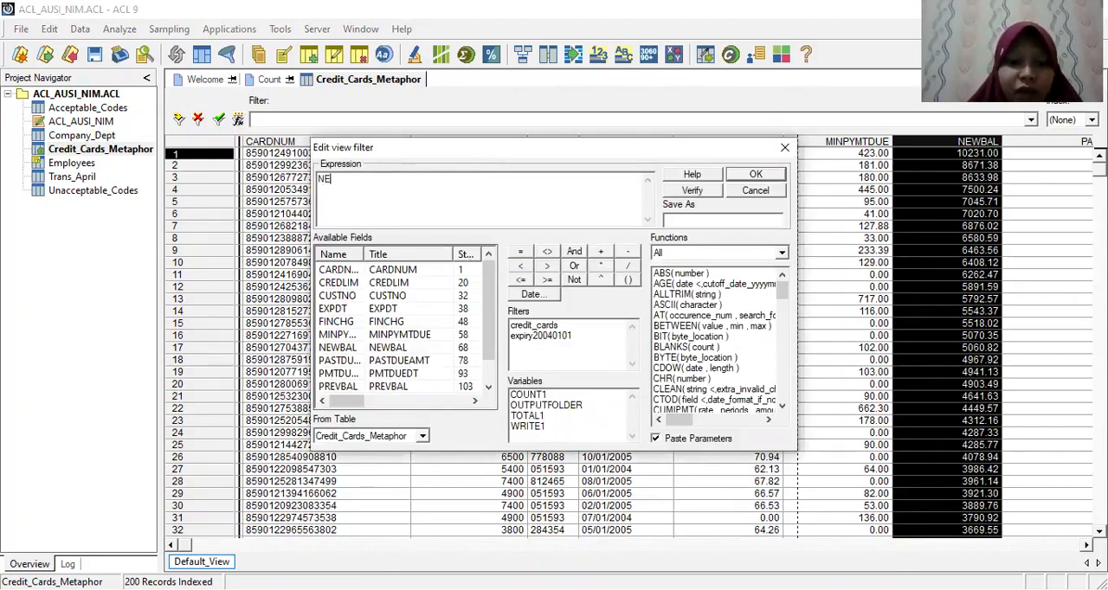
type("WBAL")
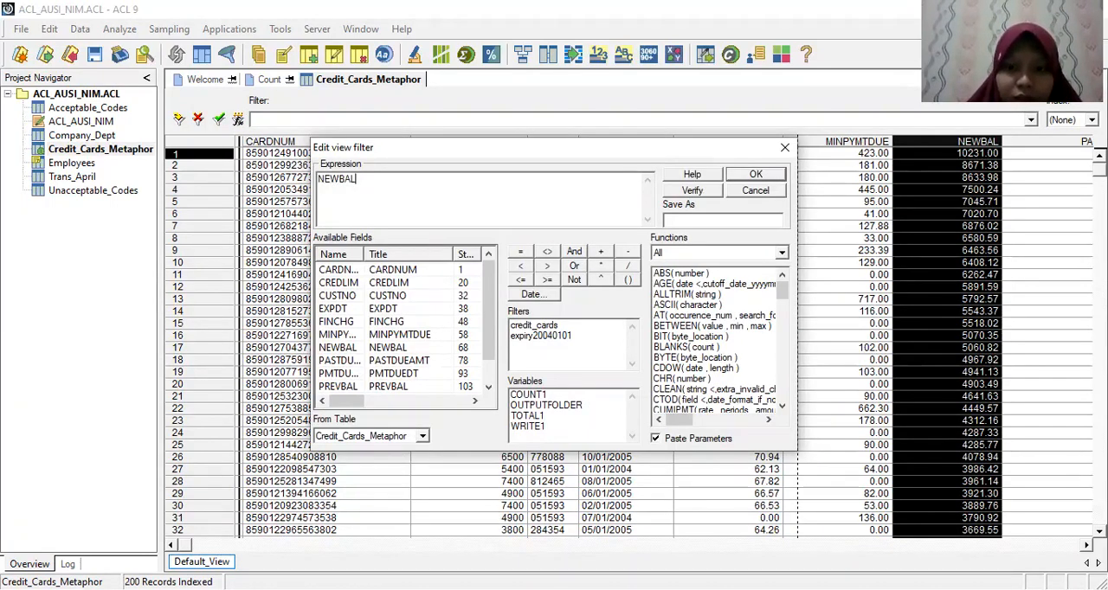
type(">2000")
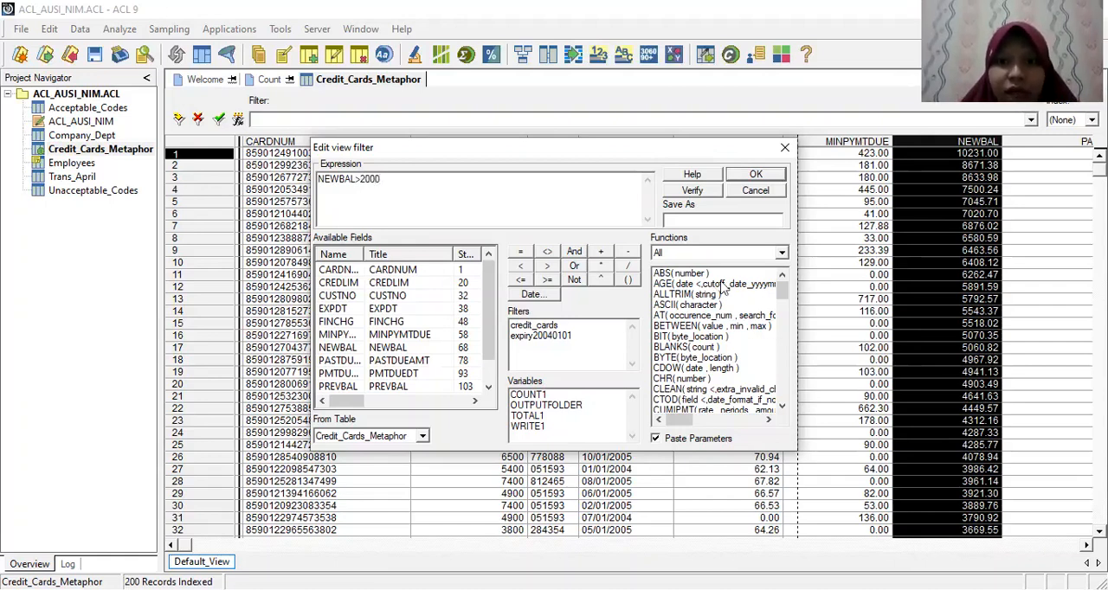
left_click(754, 174)
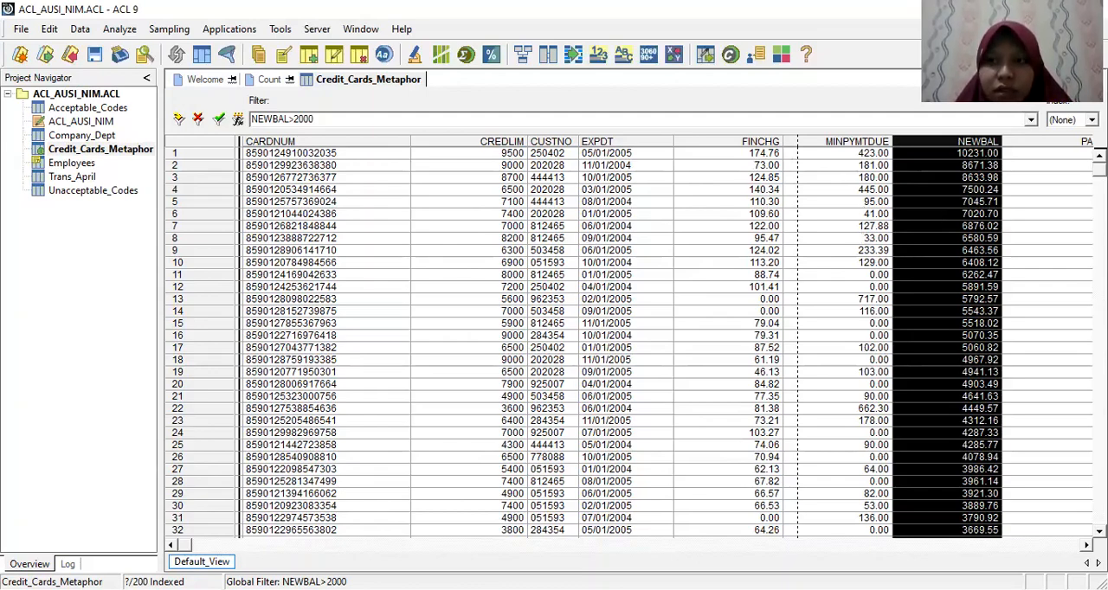
scroll(628, 342, "down", 10)
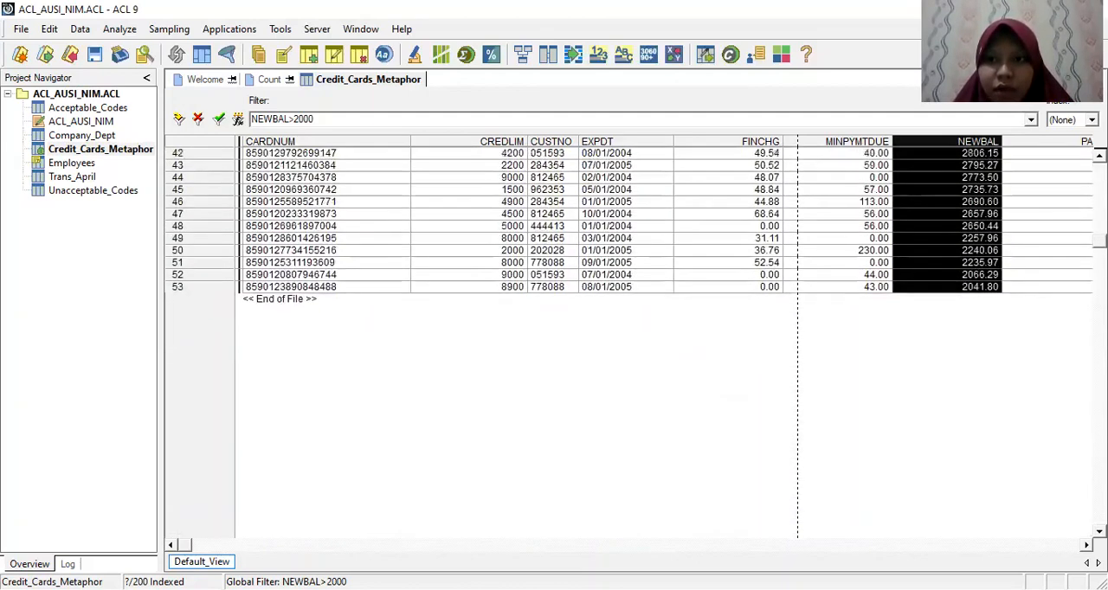
scroll(990, 266, "up", 9)
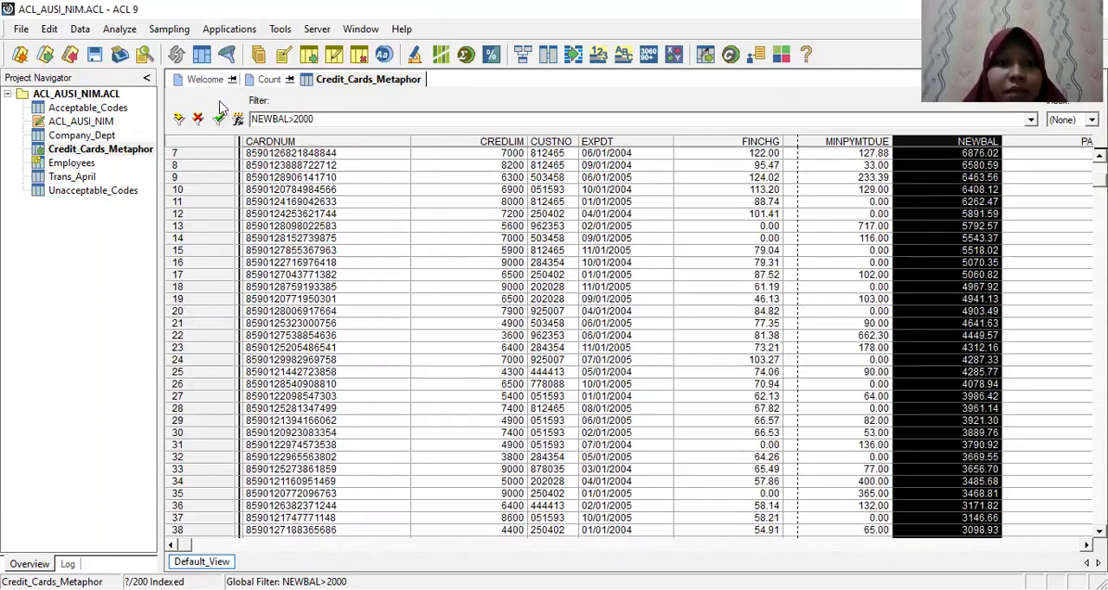
Step: Count the filtered Credit_Cards_Metaphor records without an If condition
left_click(119, 29)
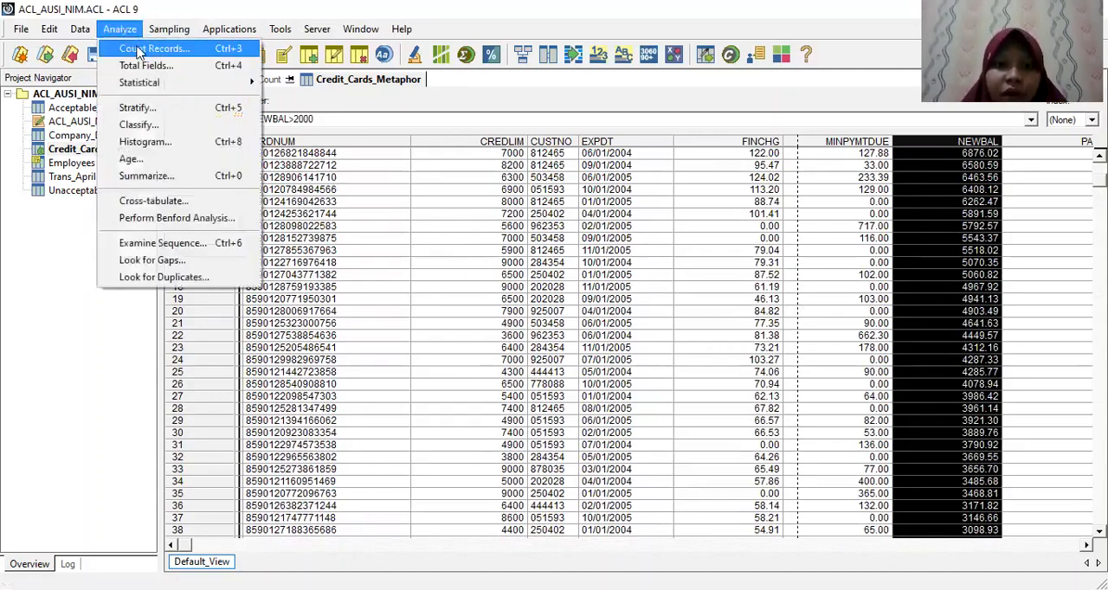
left_click(138, 49)
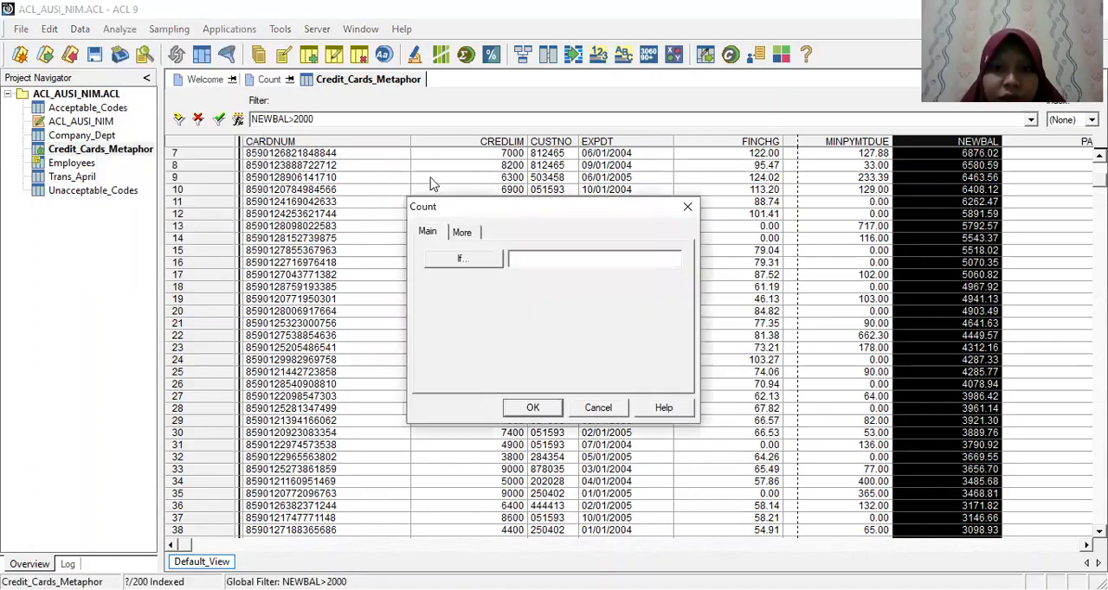
left_click(467, 258)
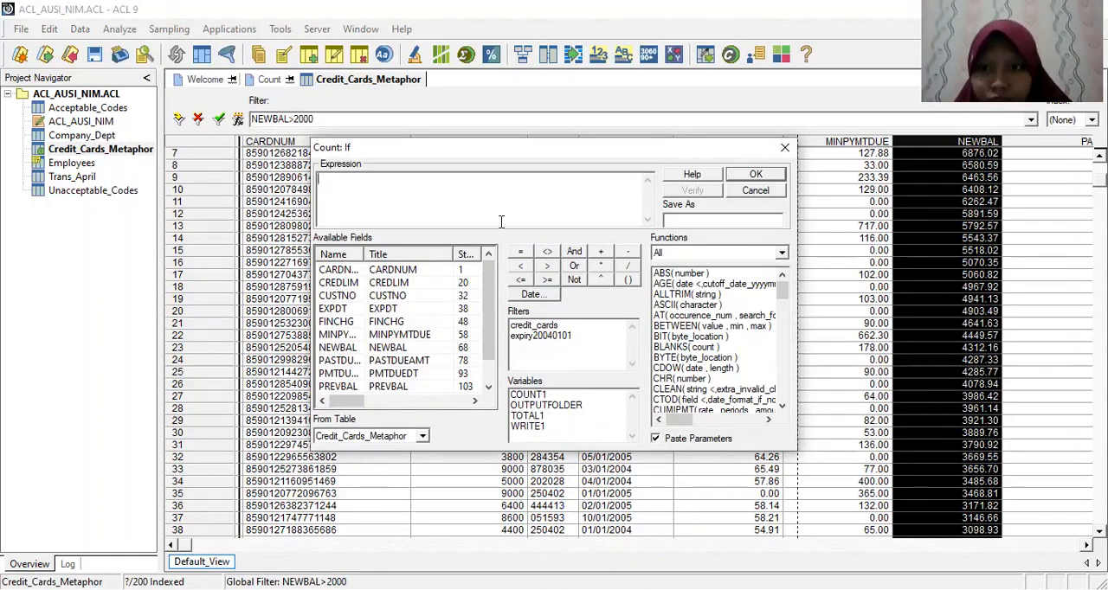
left_click(785, 149)
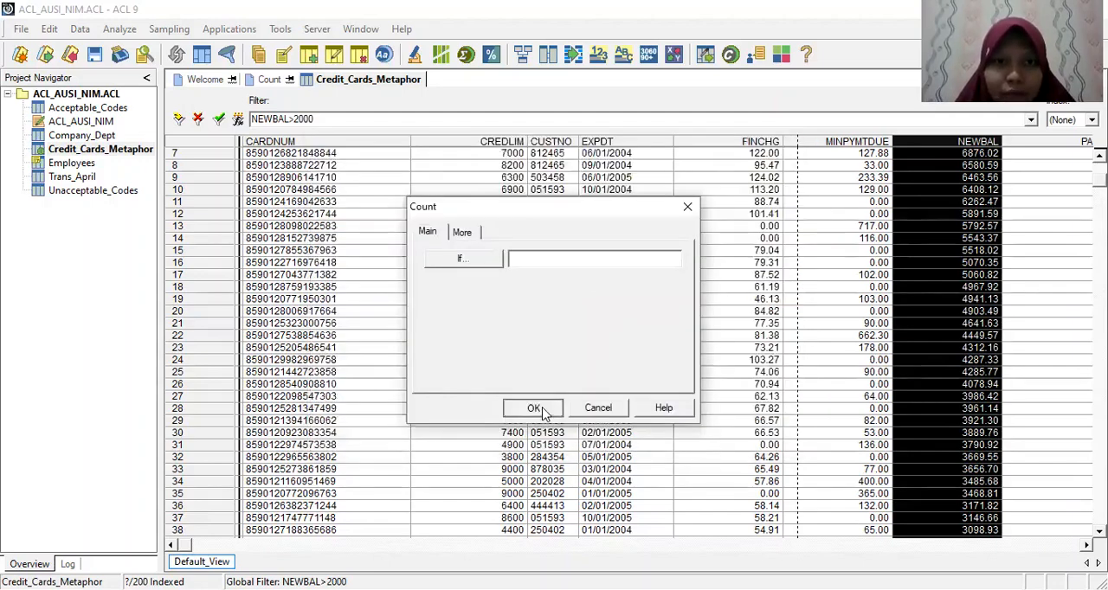
left_click(533, 409)
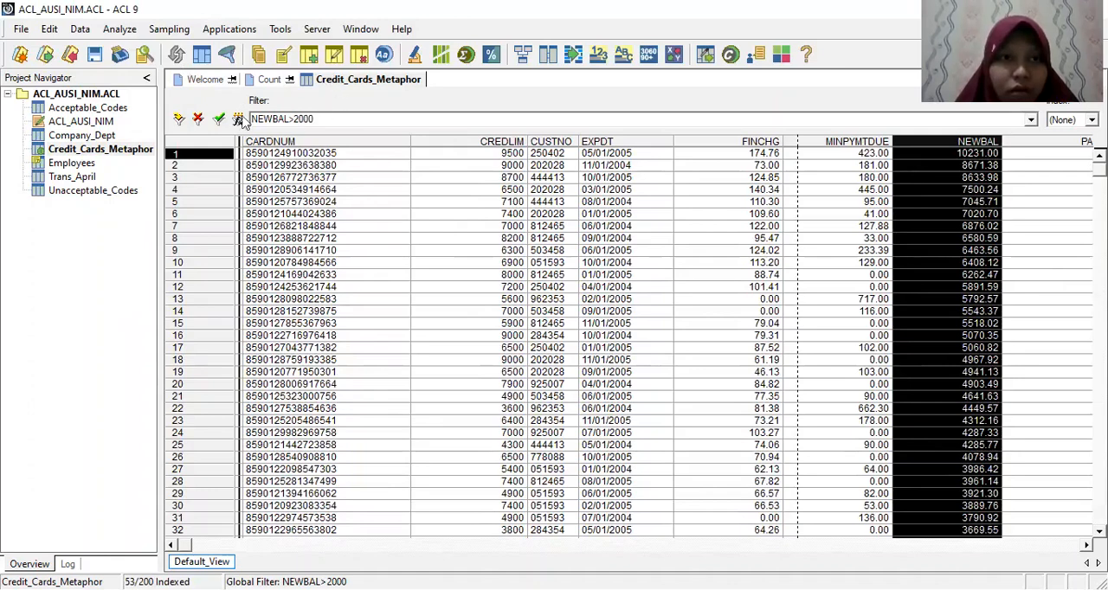
Step: Count the Credit_Cards_Metaphor records with the If condition NEWBAL>2000, saving the expression as NEWBAL2000
left_click(119, 28)
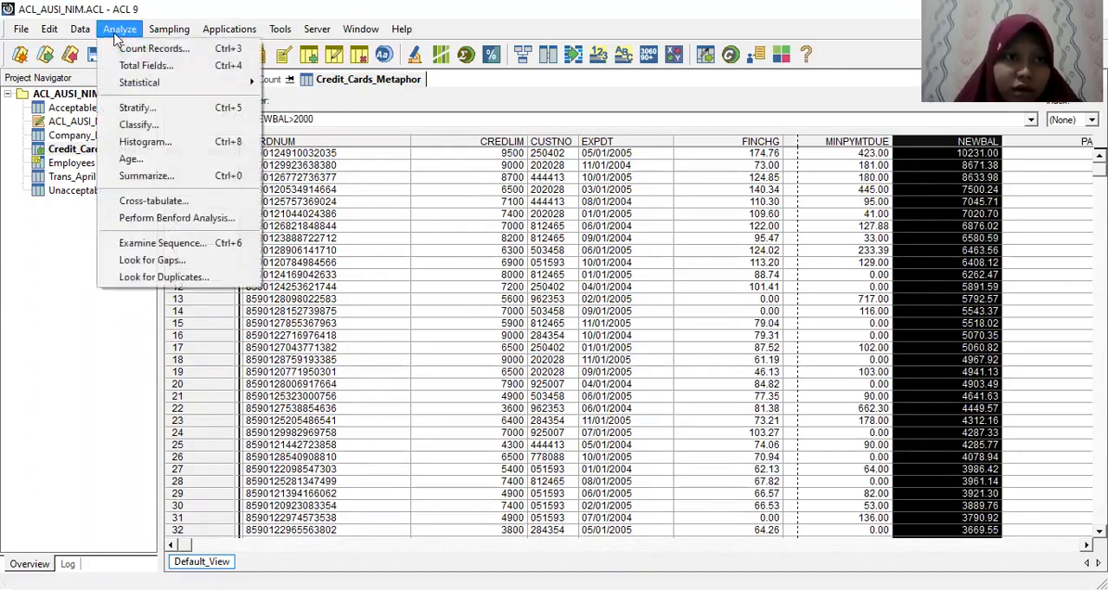
left_click(135, 51)
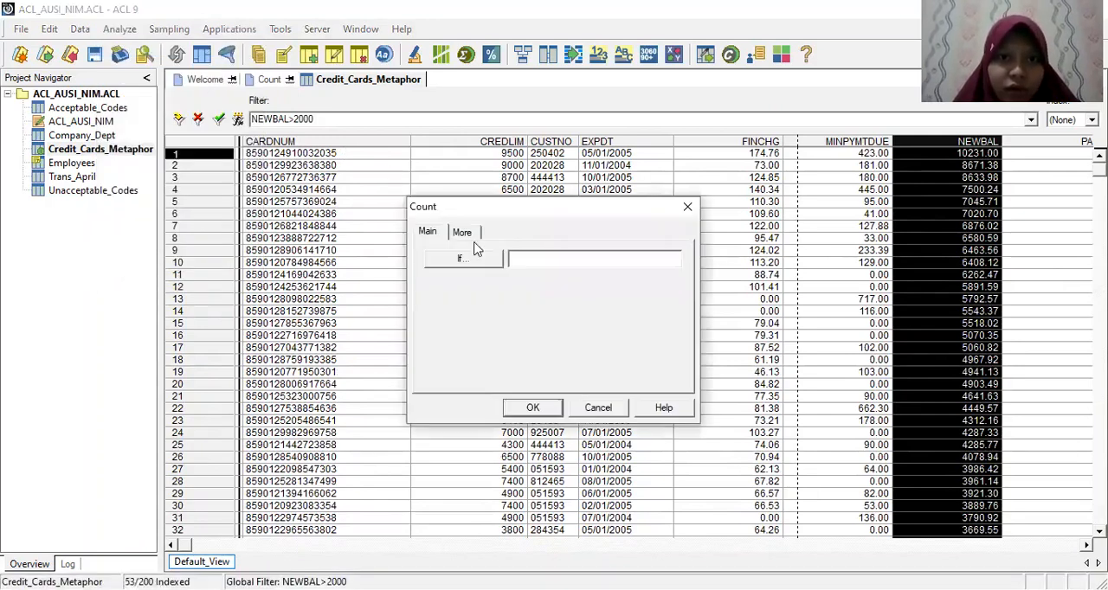
left_click(463, 258)
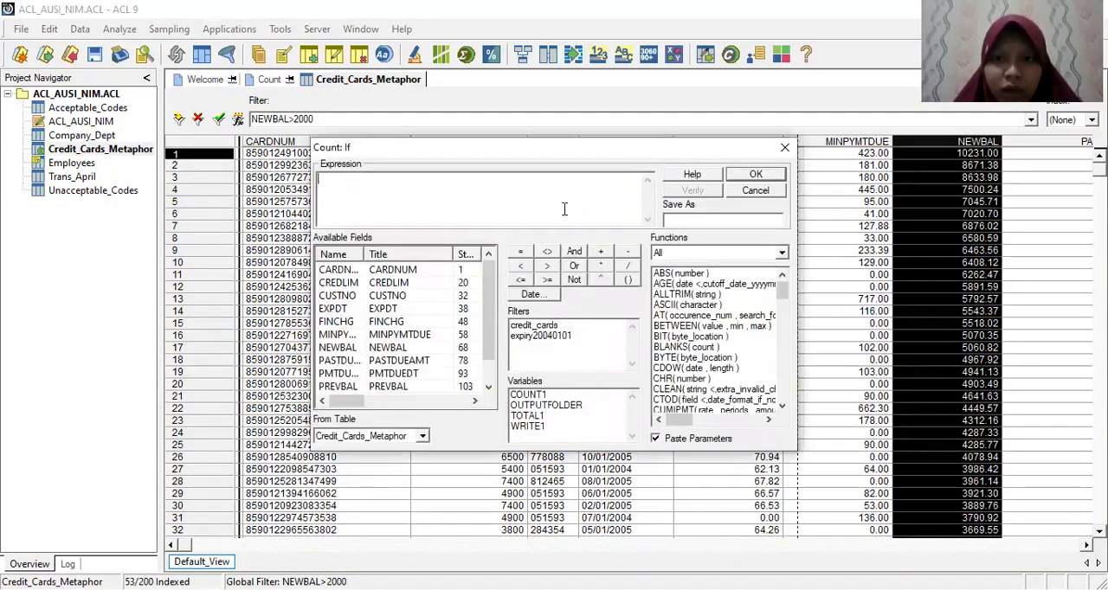
type("M=NE")
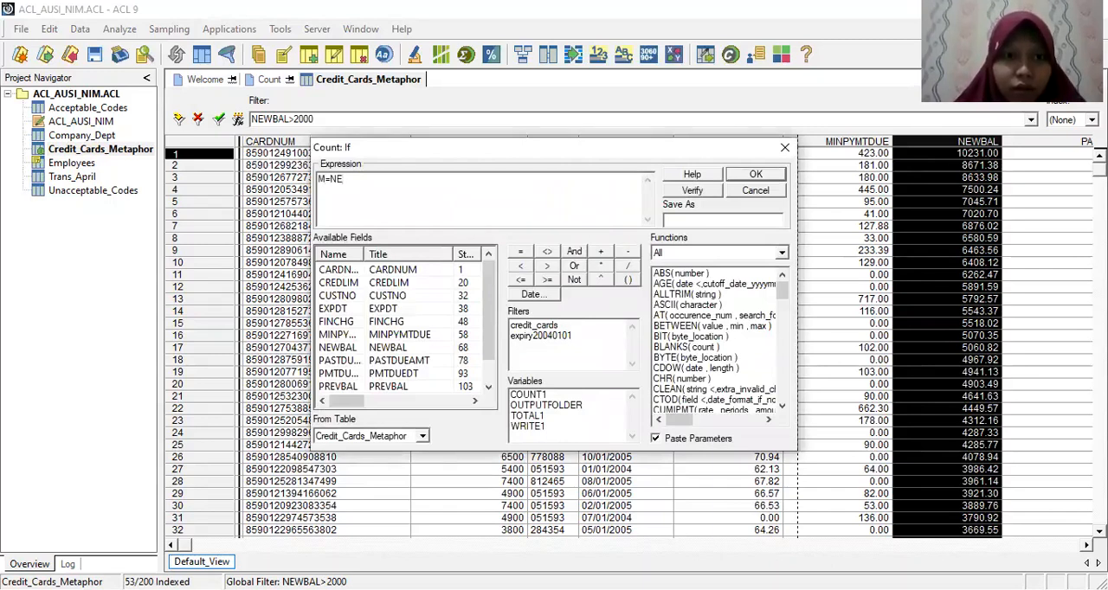
key("BackSpace")
key("BackSpace")
type("NEWB")
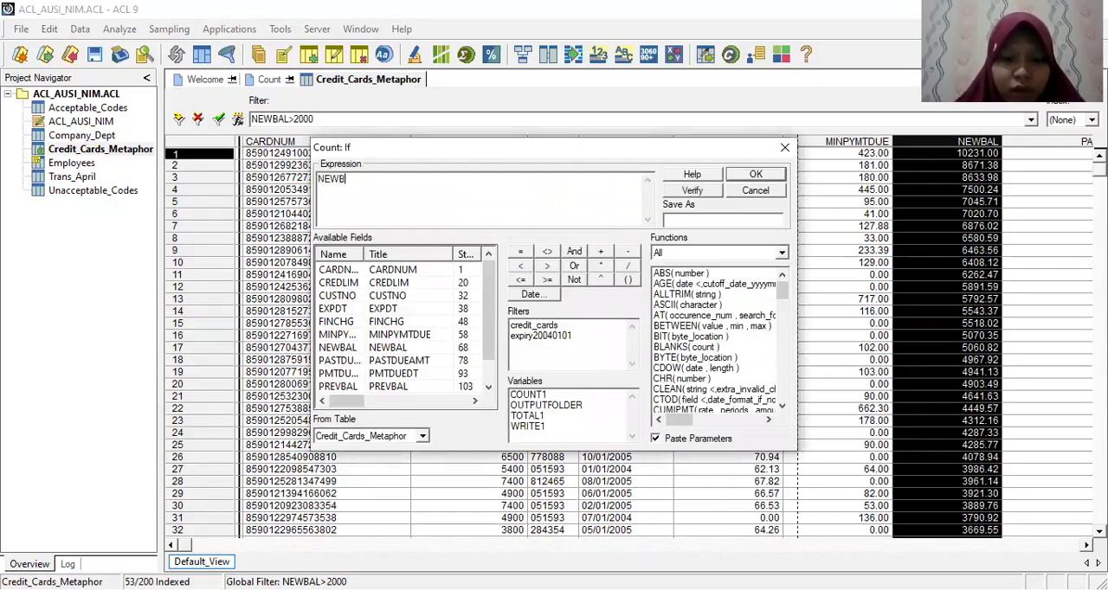
type("AL>2000")
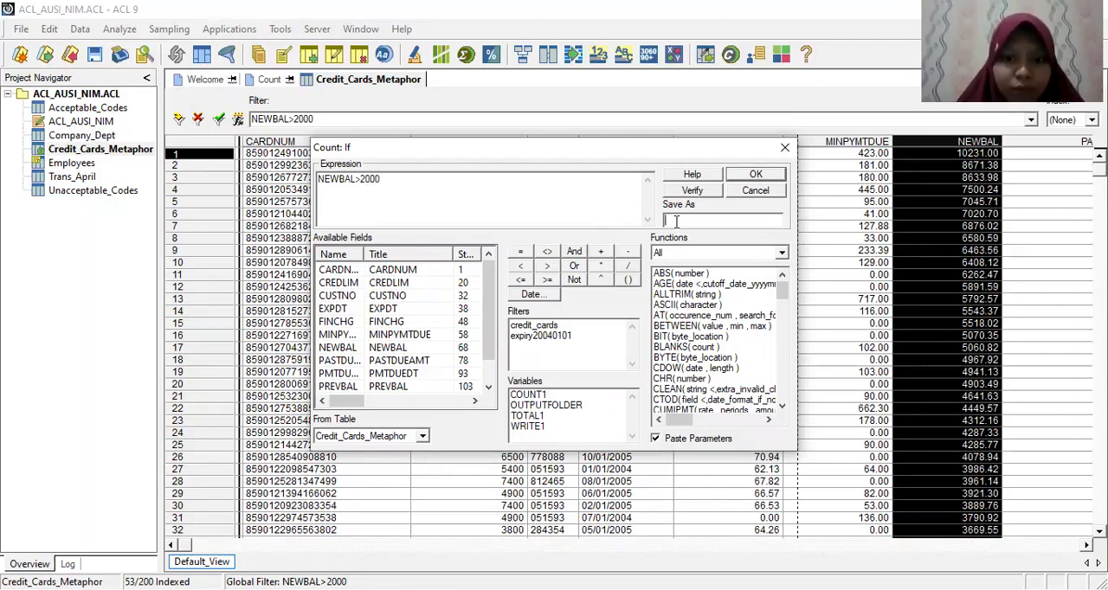
type("NEWBAL2000")
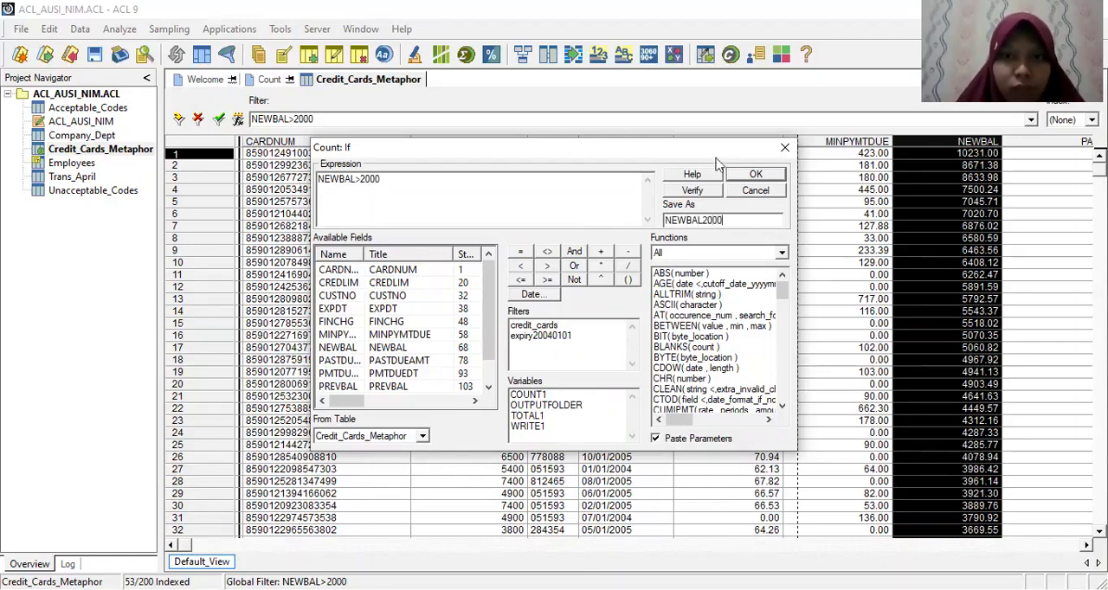
left_click(744, 178)
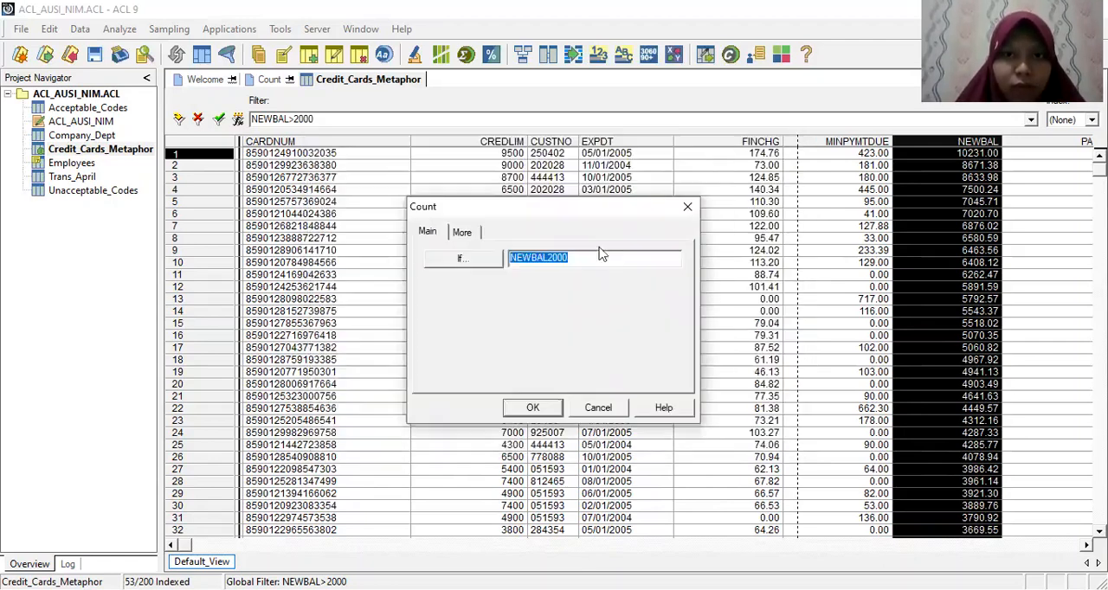
left_click(532, 409)
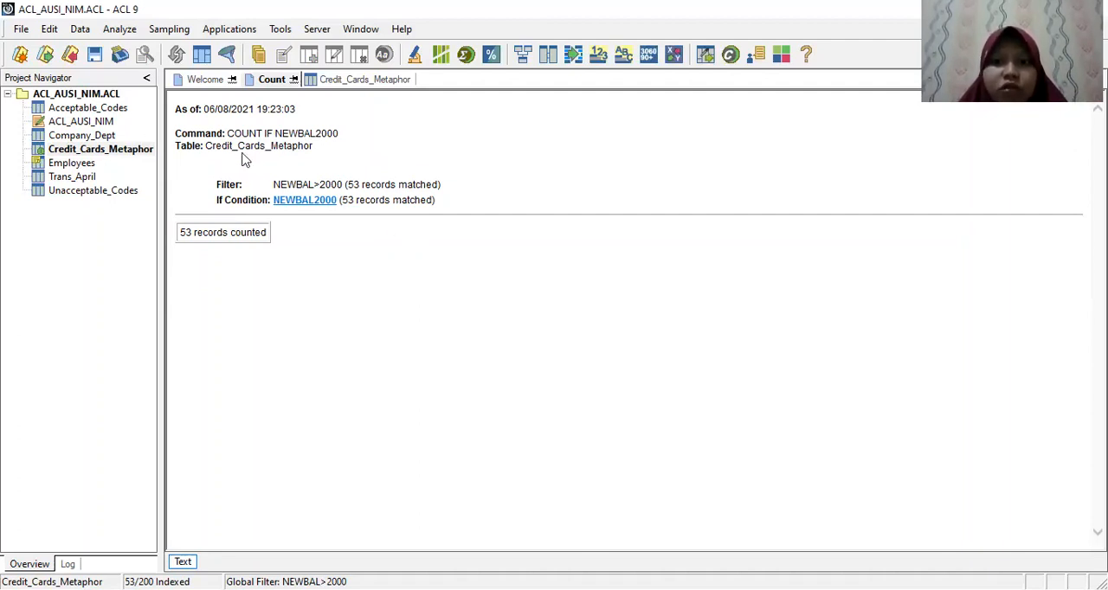
Step: Return to the Credit_Cards_Metaphor table and clear its NEWBAL>2000 view filter
left_click(89, 154)
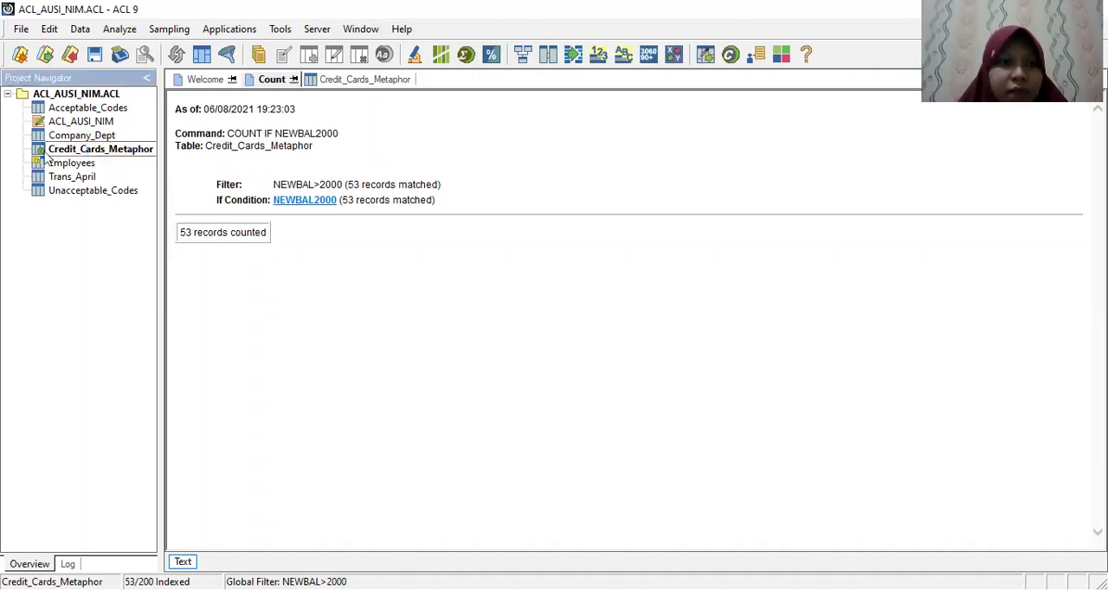
double_click(48, 153)
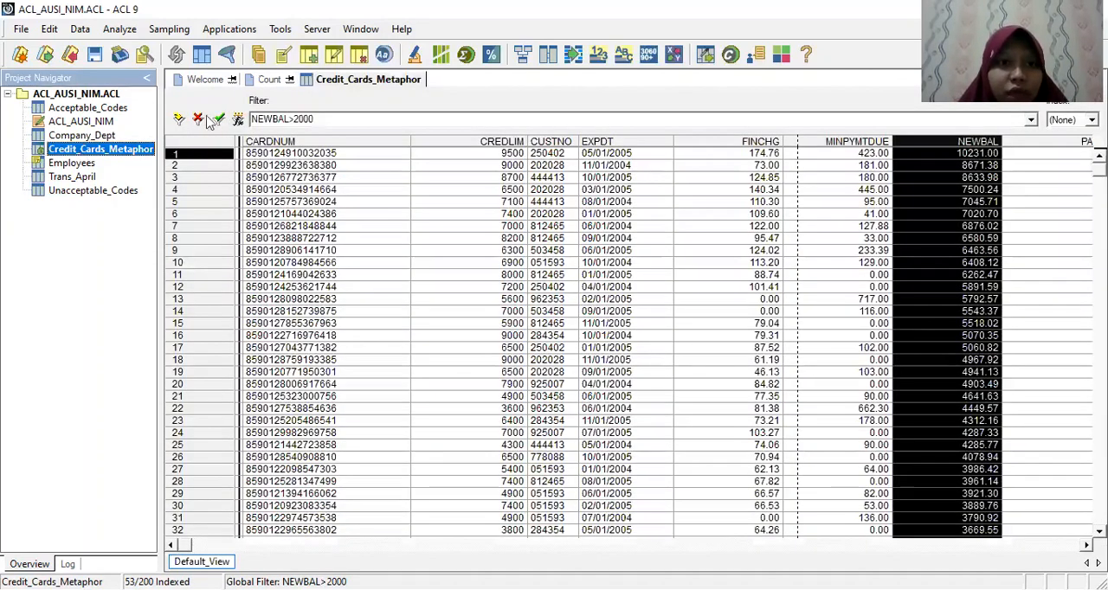
left_click(197, 121)
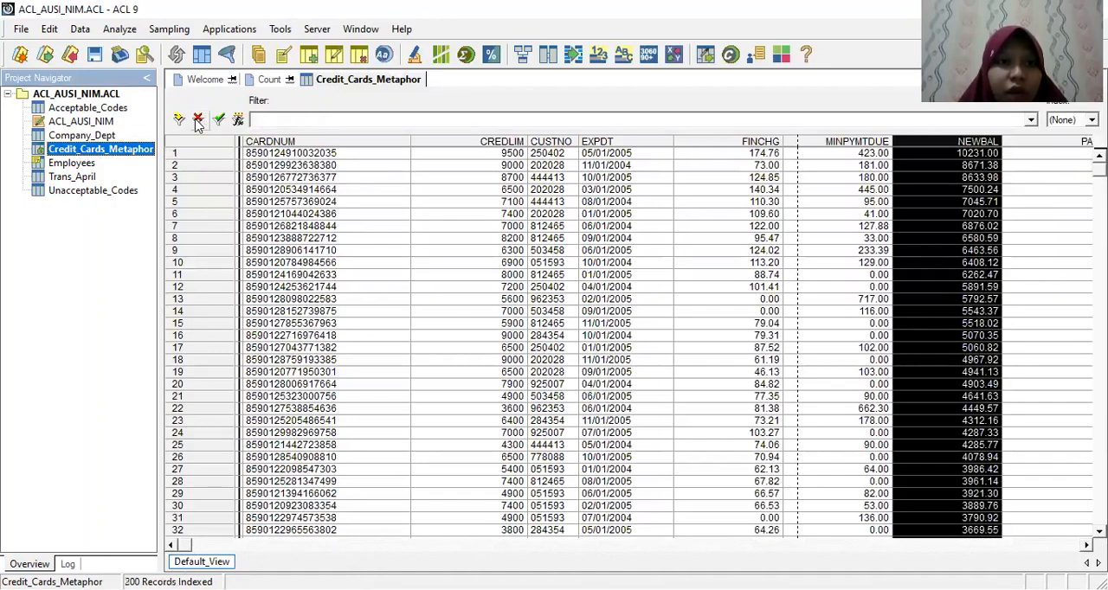
Step: Apply the view filter NEWBAL>1000 to Credit_Cards_Metaphor, entering NEWBAL>1000 as its saved name
left_click(238, 120)
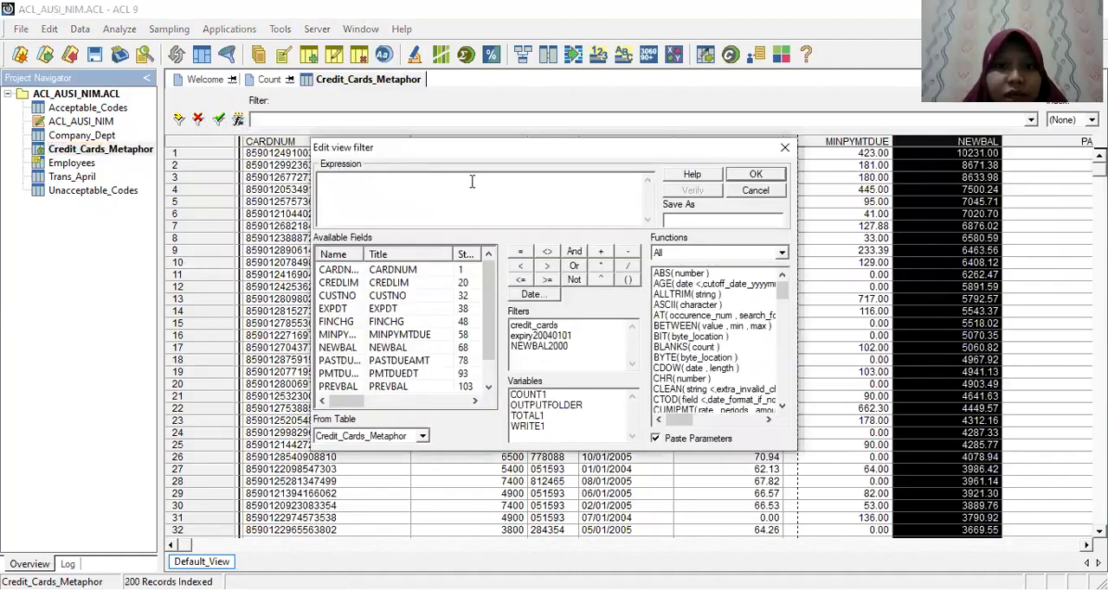
type("NEWBAL")
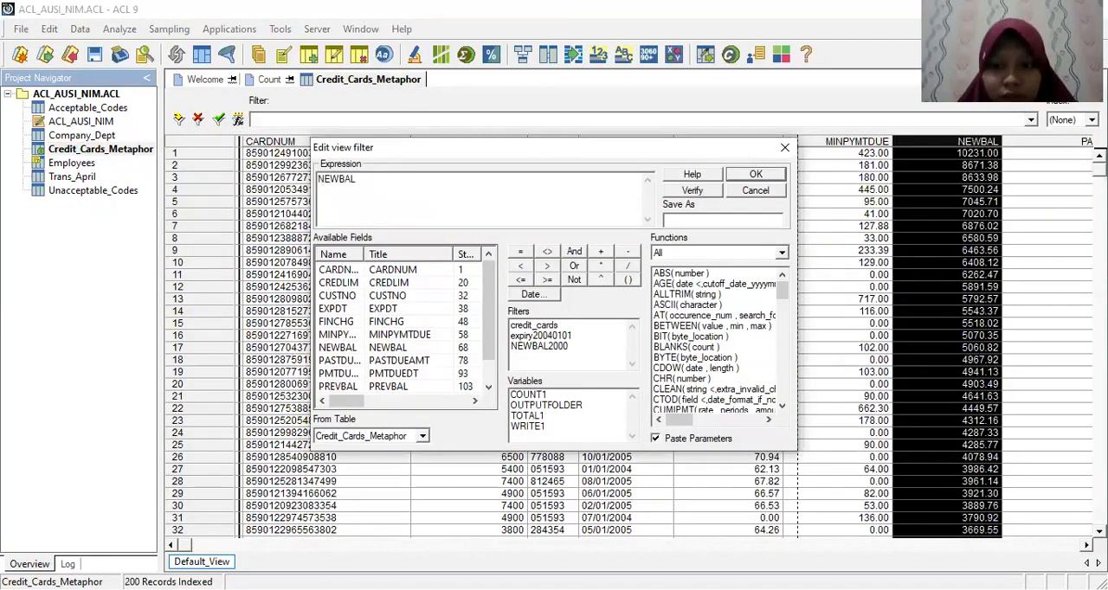
type(">1000")
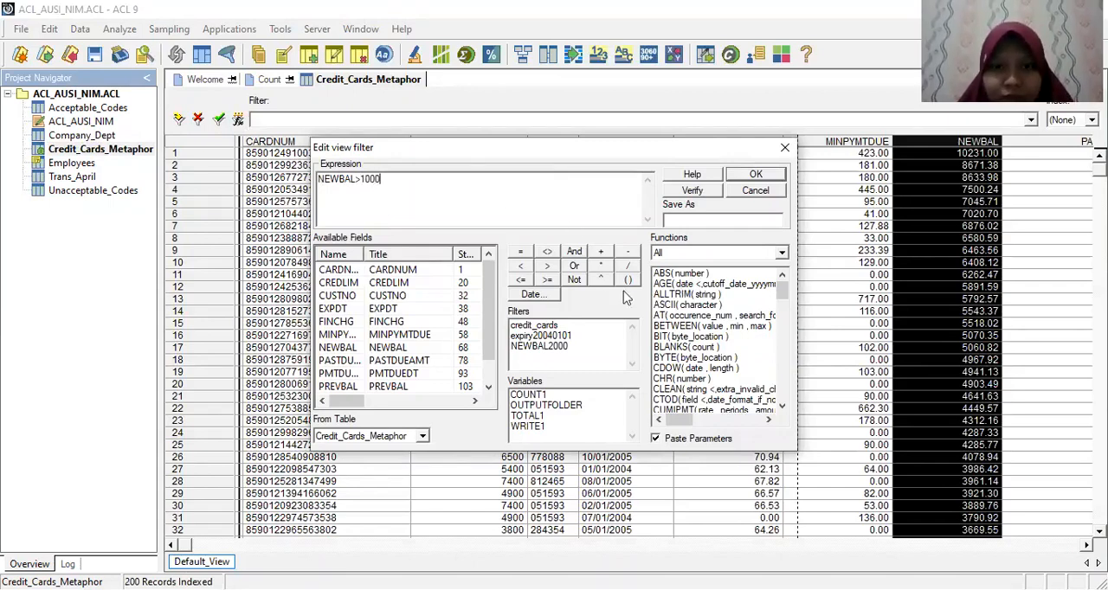
left_click(688, 220)
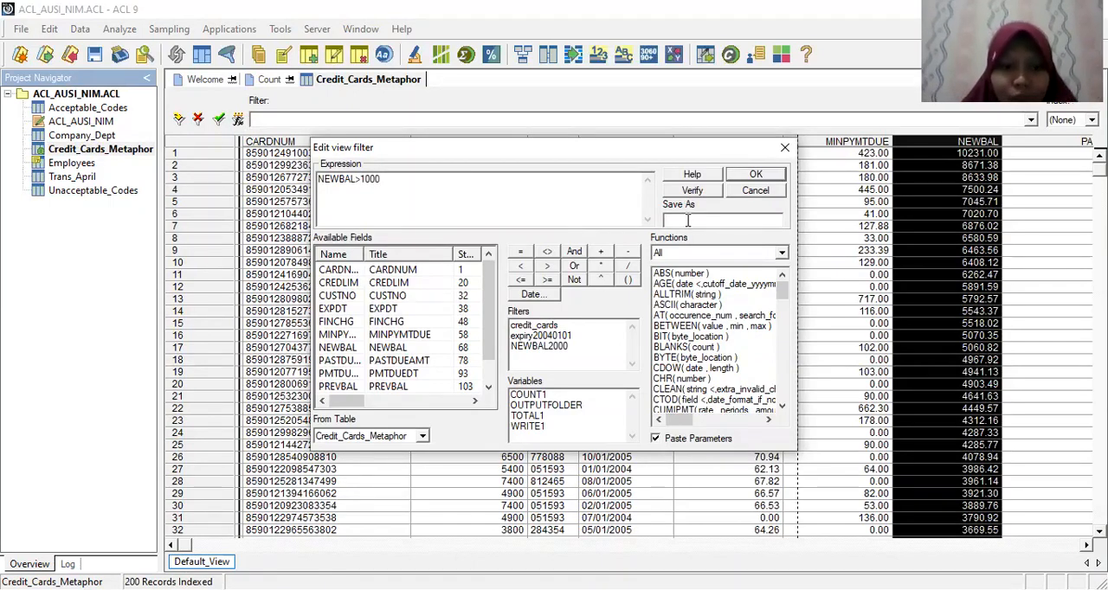
type("NEWBAL>1000")
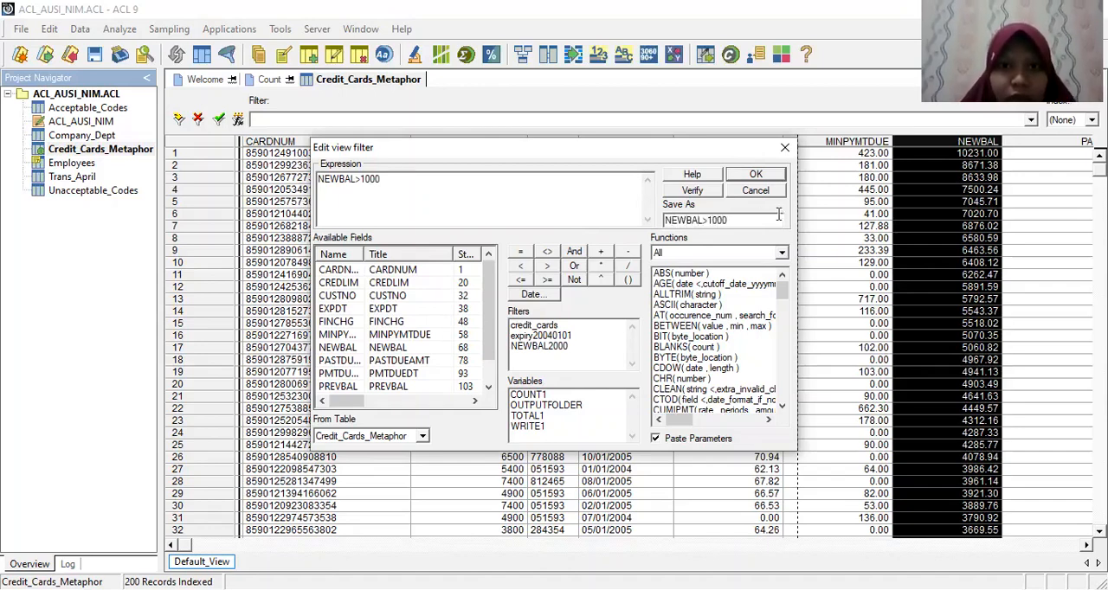
key("Return")
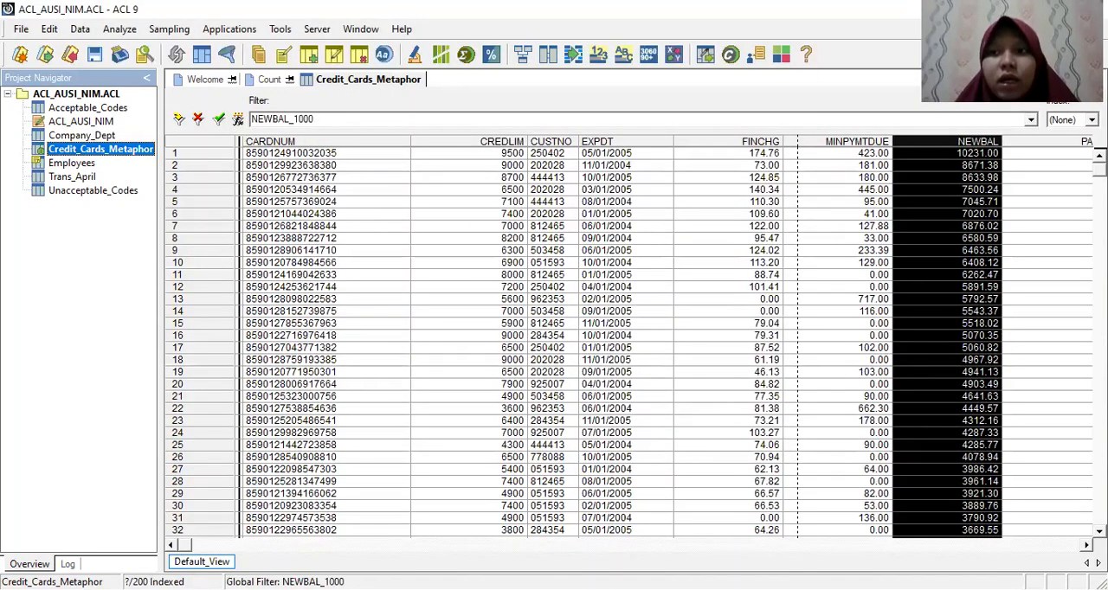
mouse_move(1100, 170)
left_mouse_down()
mouse_move(1099, 275)
mouse_move(1099, 169)
left_mouse_up()
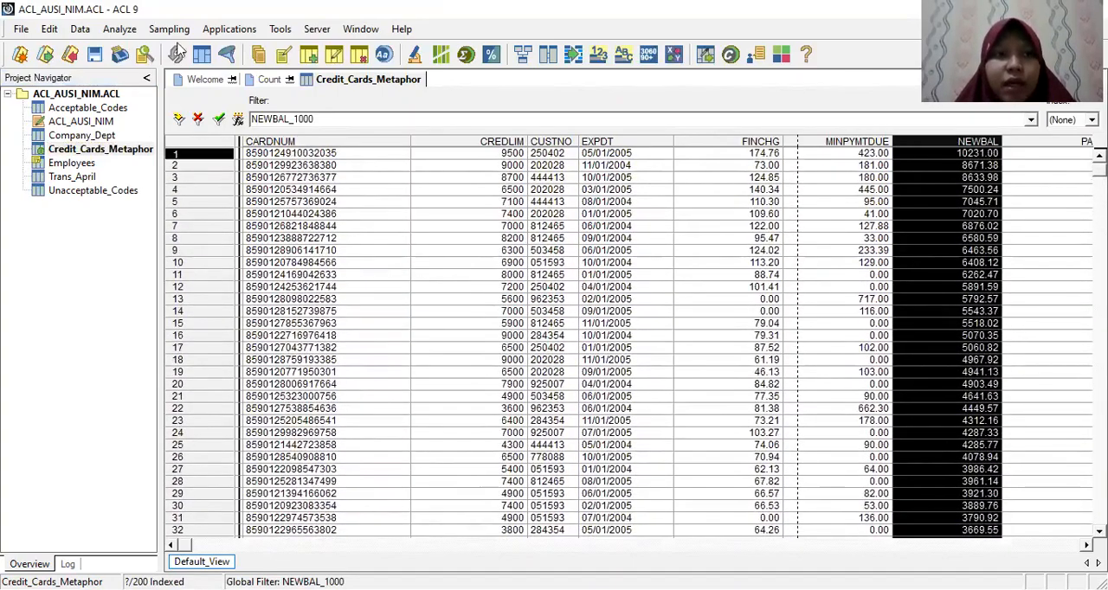
Step: Count the Credit_Cards_Metaphor records using the saved filter NEWBAL_1000 as the If condition
left_click(118, 30)
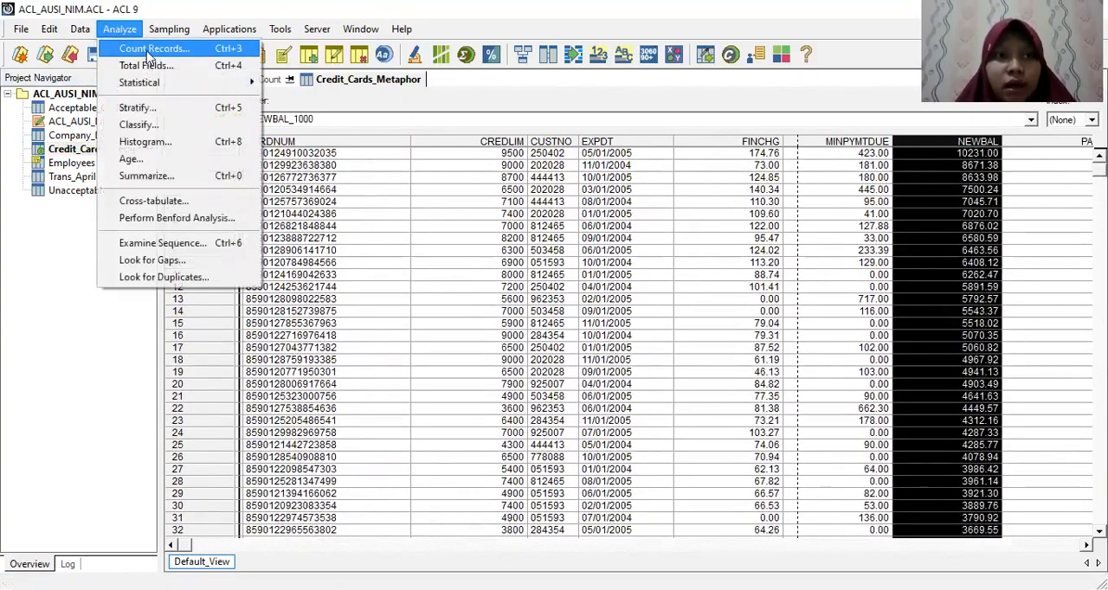
left_click(152, 49)
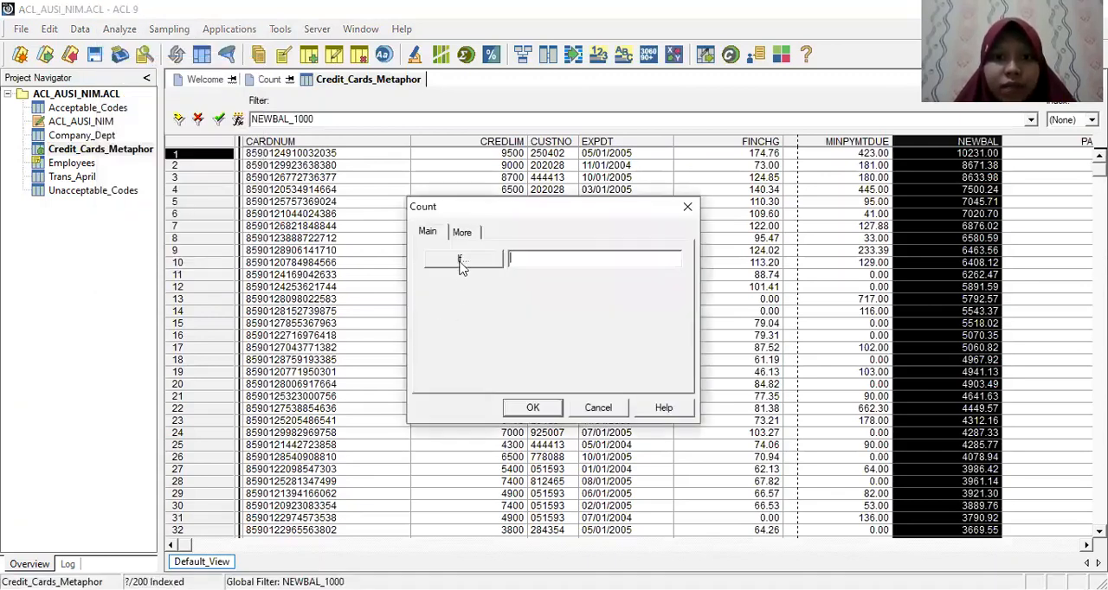
left_click(460, 258)
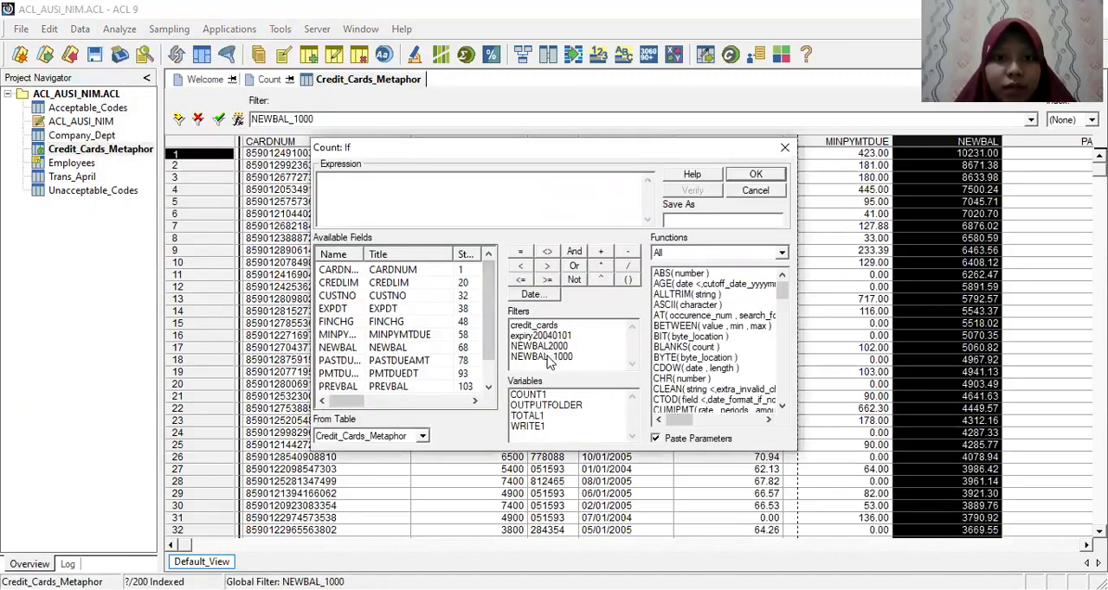
left_click(547, 357)
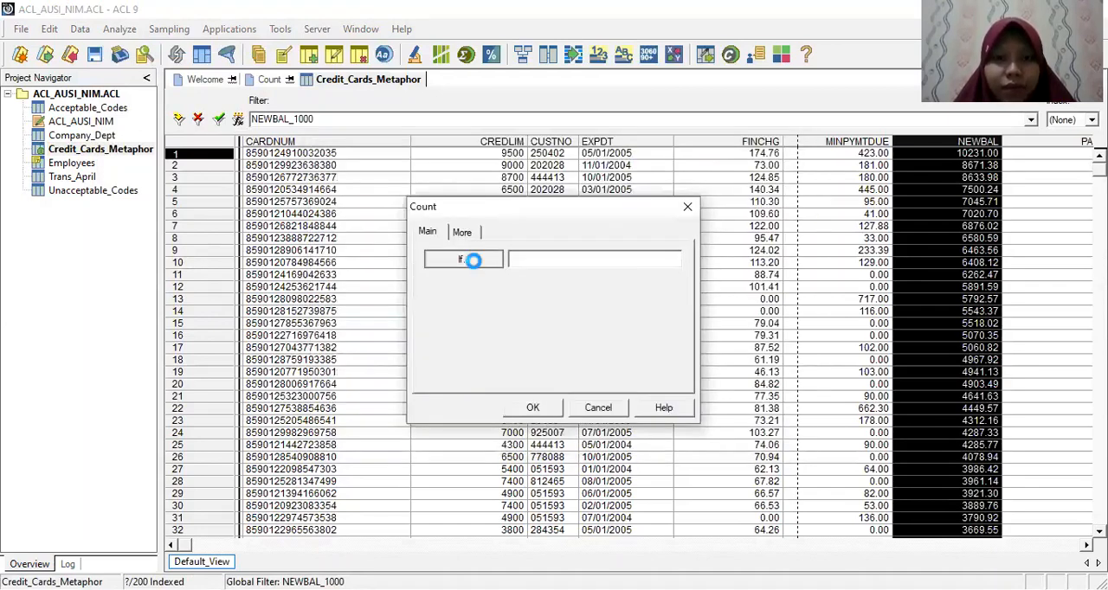
double_click(541, 356)
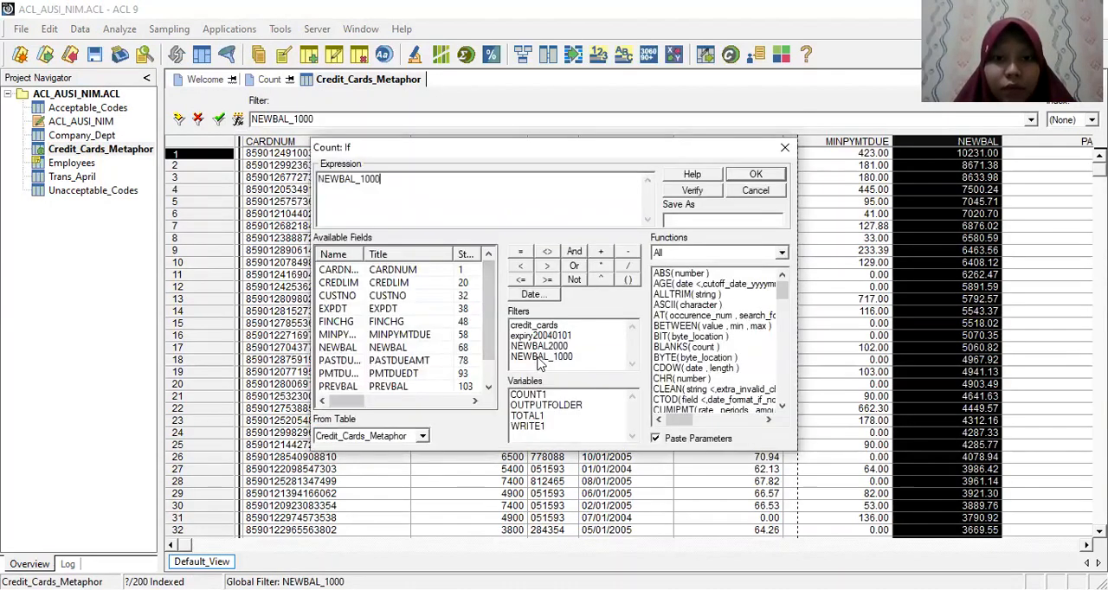
left_click(738, 174)
left_click(532, 407)
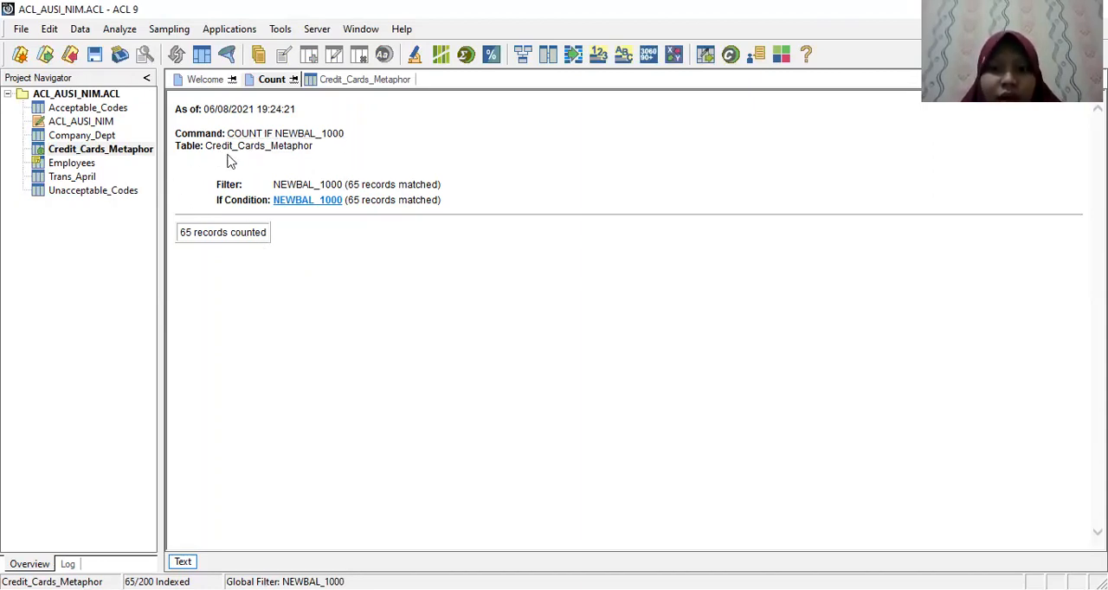
Step: Return to Credit_Cards_Metaphor, clear its NEWBAL_1000 view filter, and begin a new filter expression with (NEWBAL>1000)
double_click(104, 149)
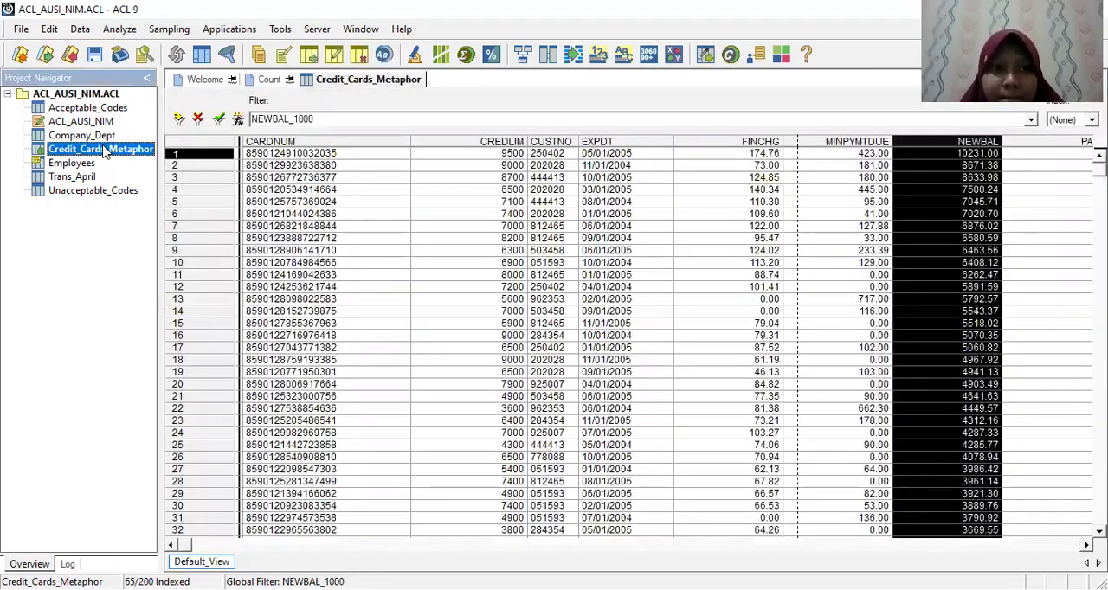
left_click(199, 122)
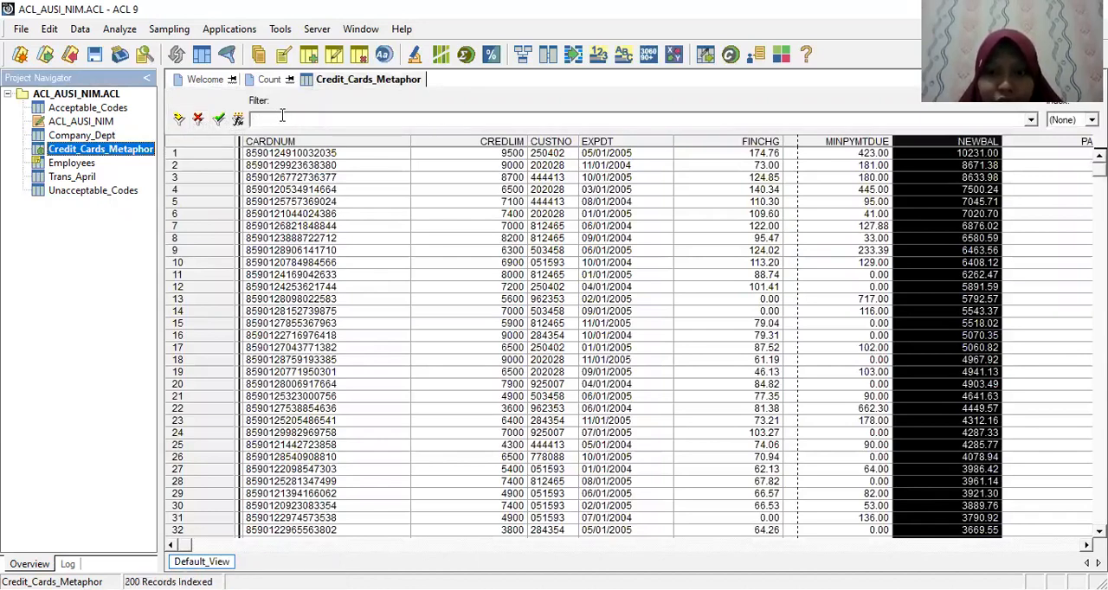
left_click(238, 118)
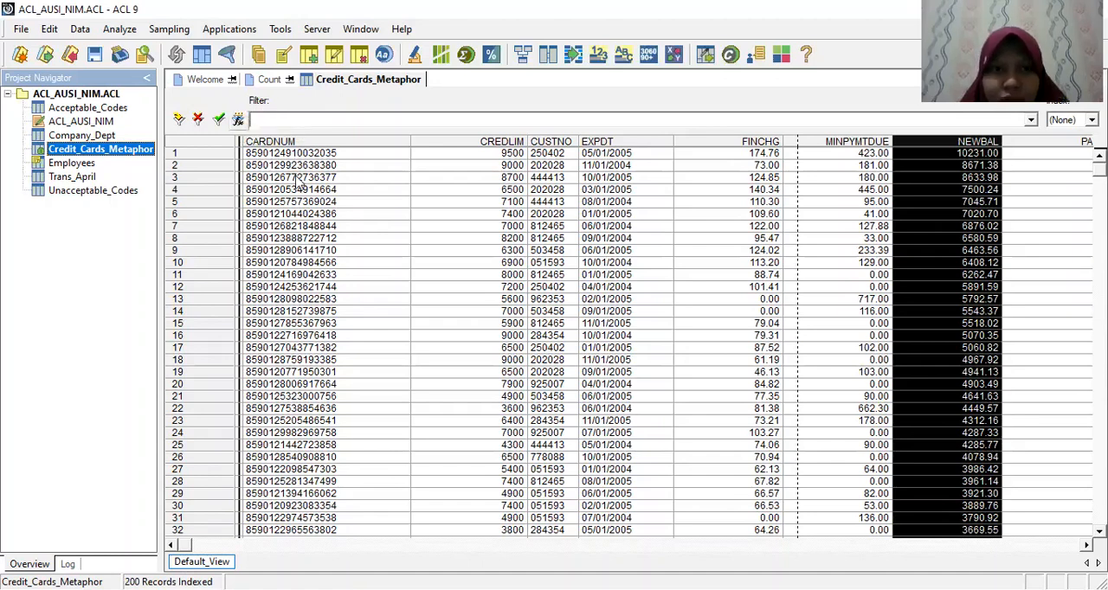
type("NE")
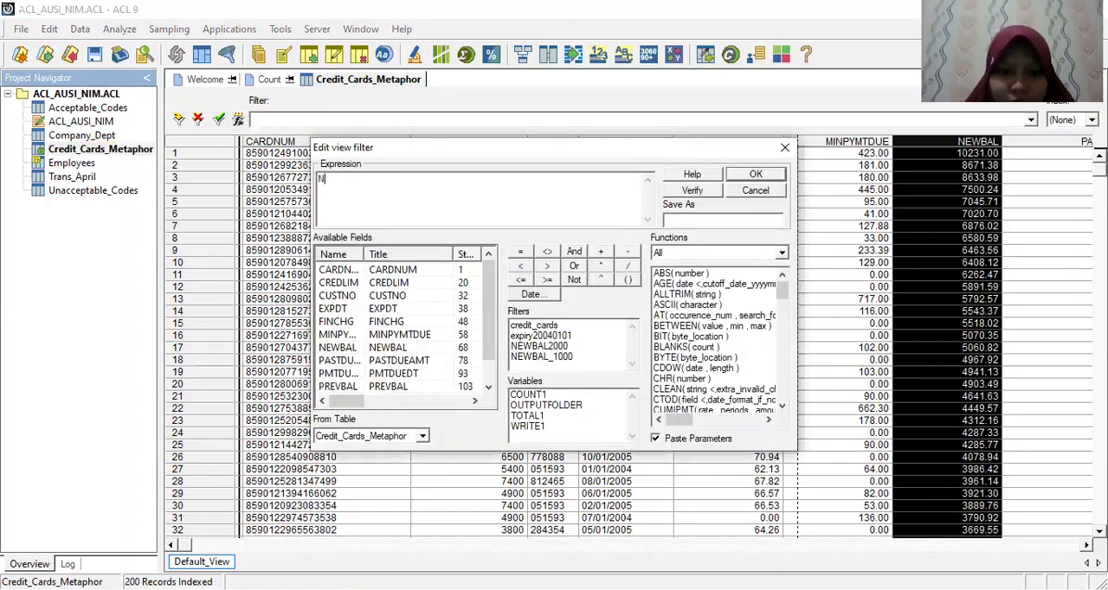
key("BackSpace")
key("BackSpace")
type("(")
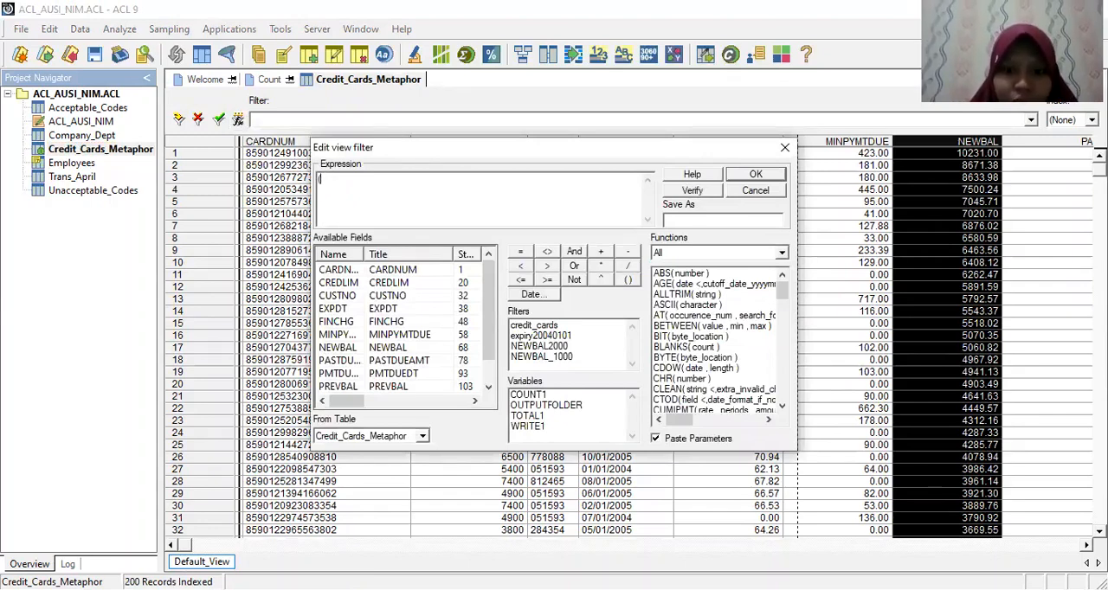
type("NEWBA")
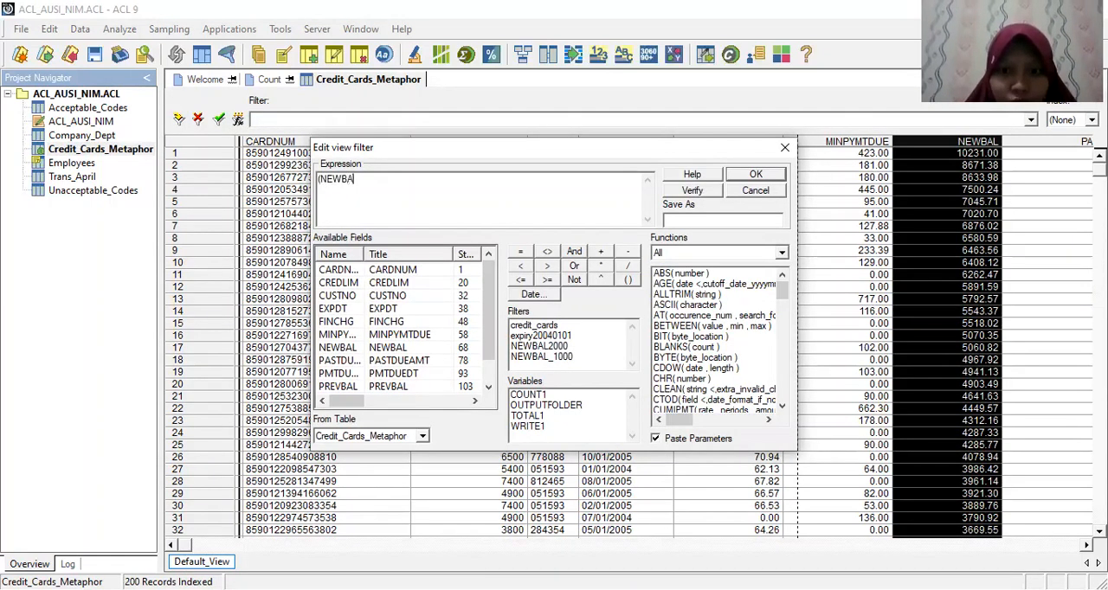
type("L")
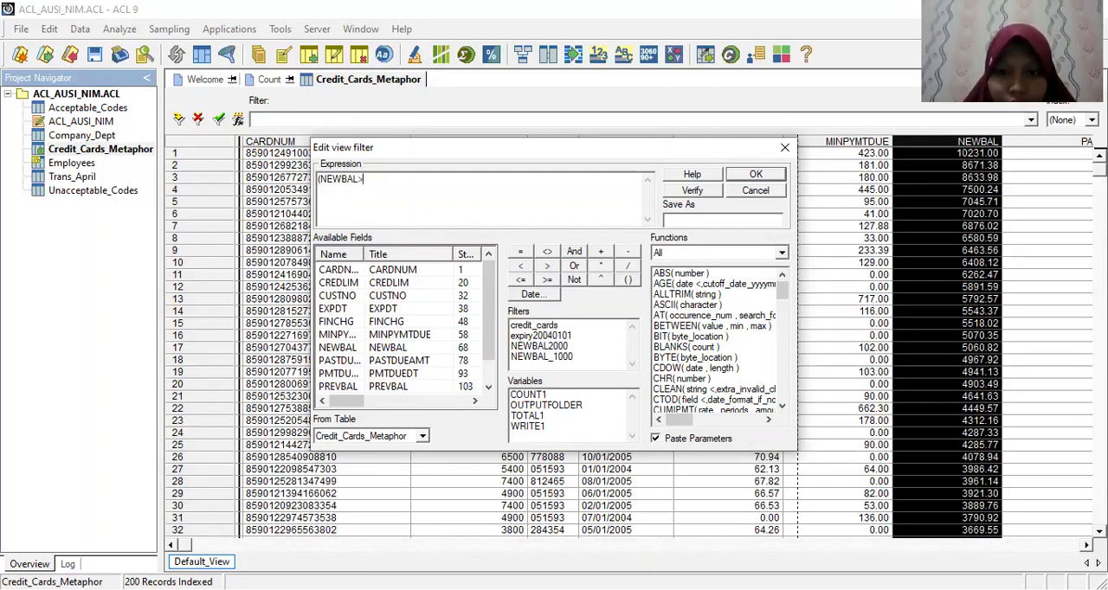
type(">1000")
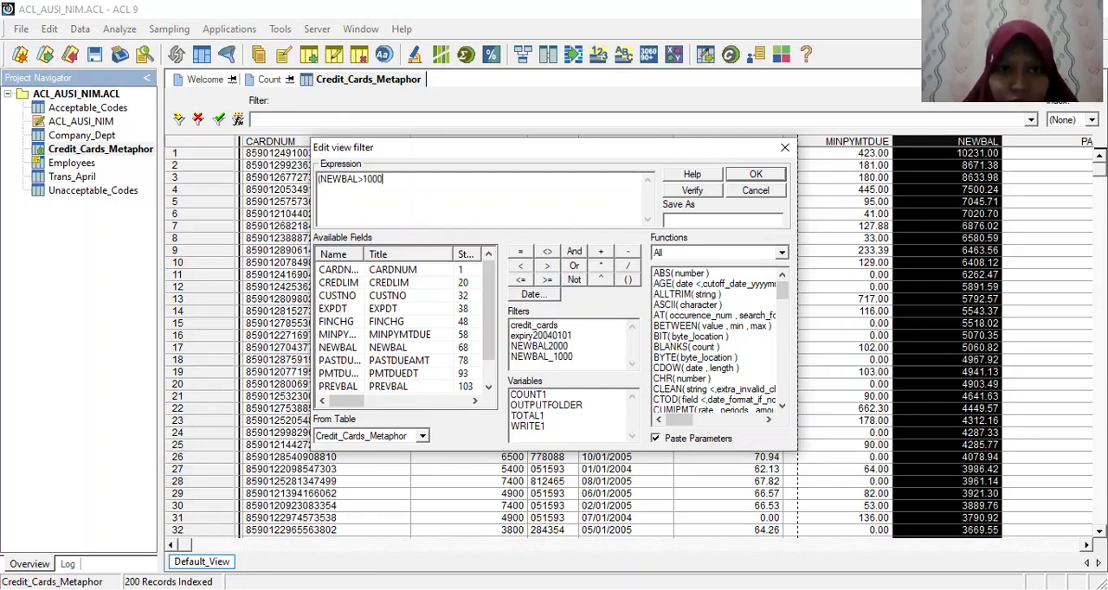
type(") ")
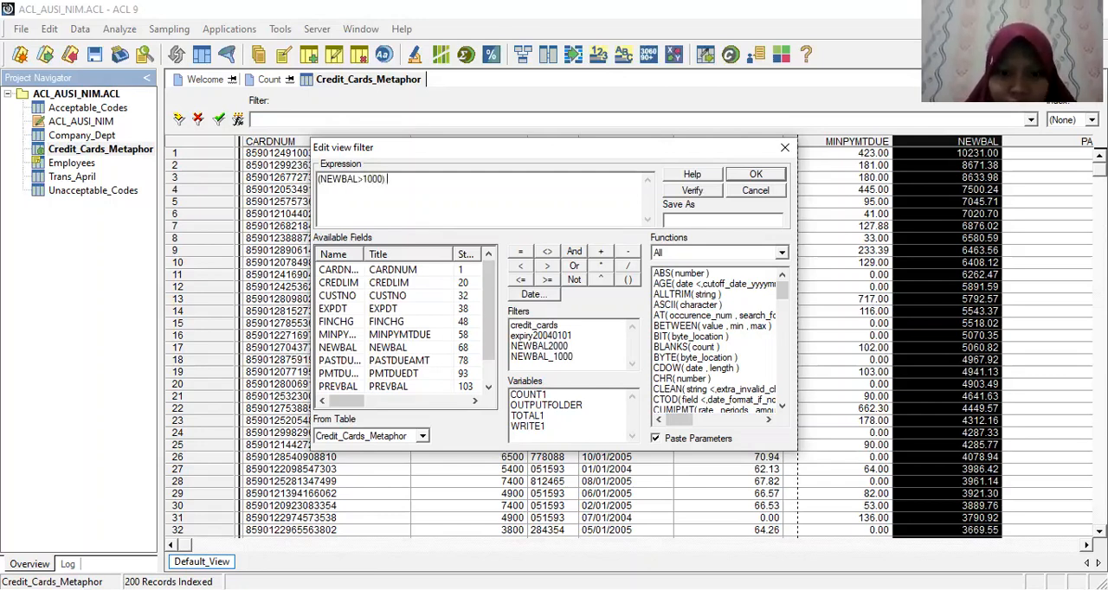
type("OR (PA")
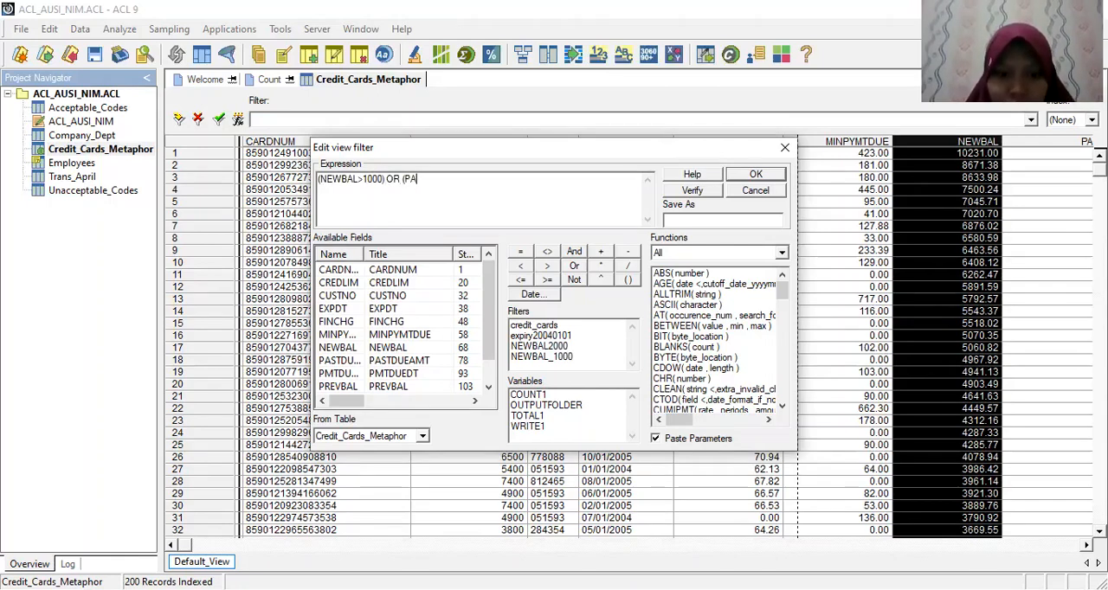
type("STDUEAMT")
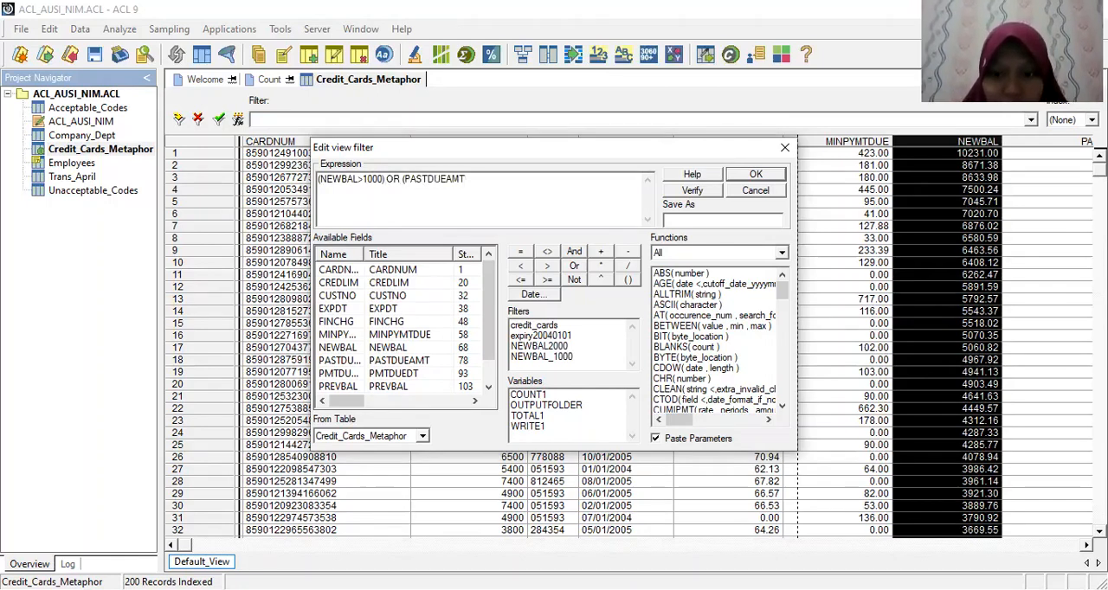
type(">0")
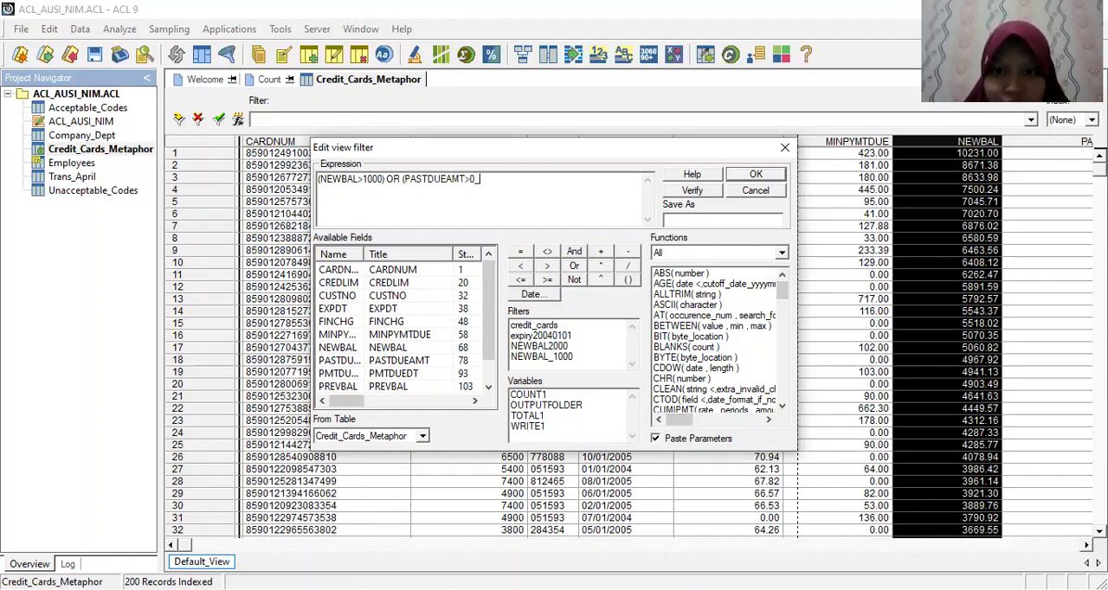
type(") OR")
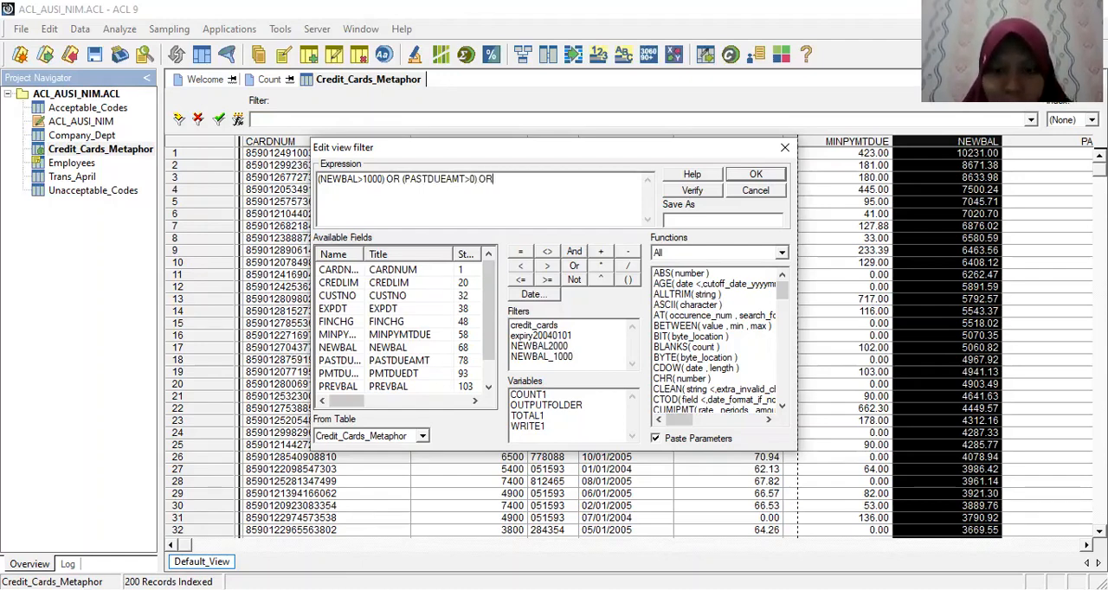
type(" (FINCG")
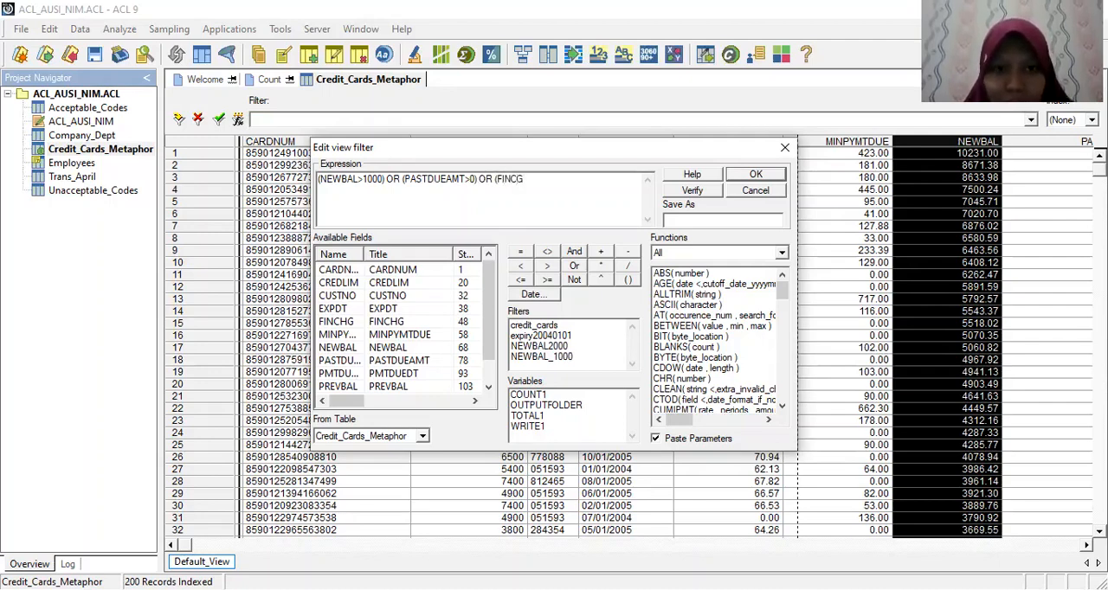
Step: Extend the view filter expression with OR (PASTDUEAMT>0) OR (FINCHG>0) and verify it
key("BackSpace")
type("H")
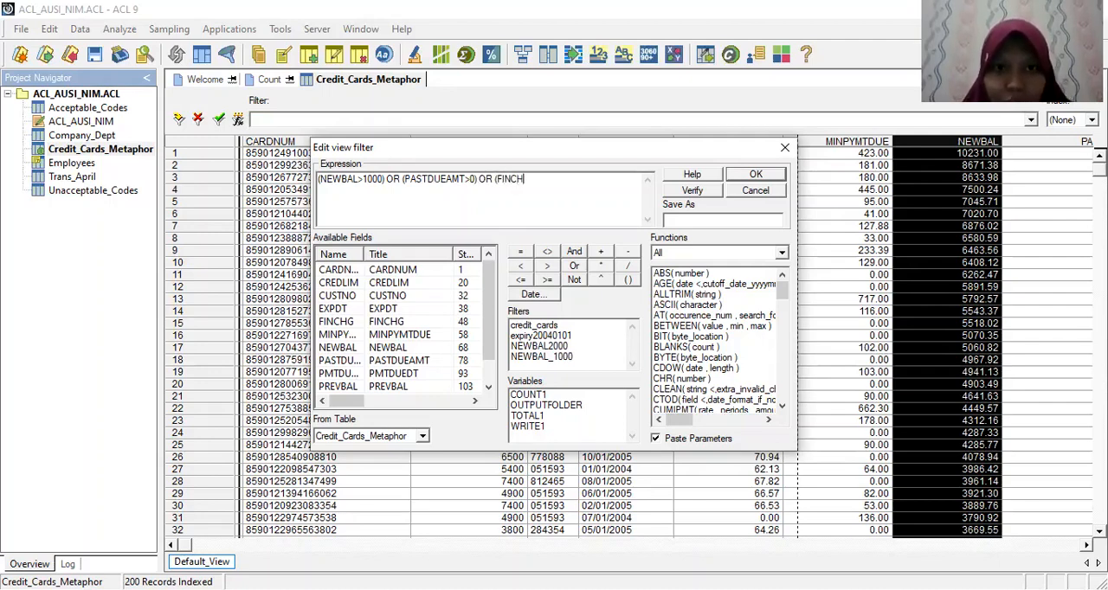
type("G>0")
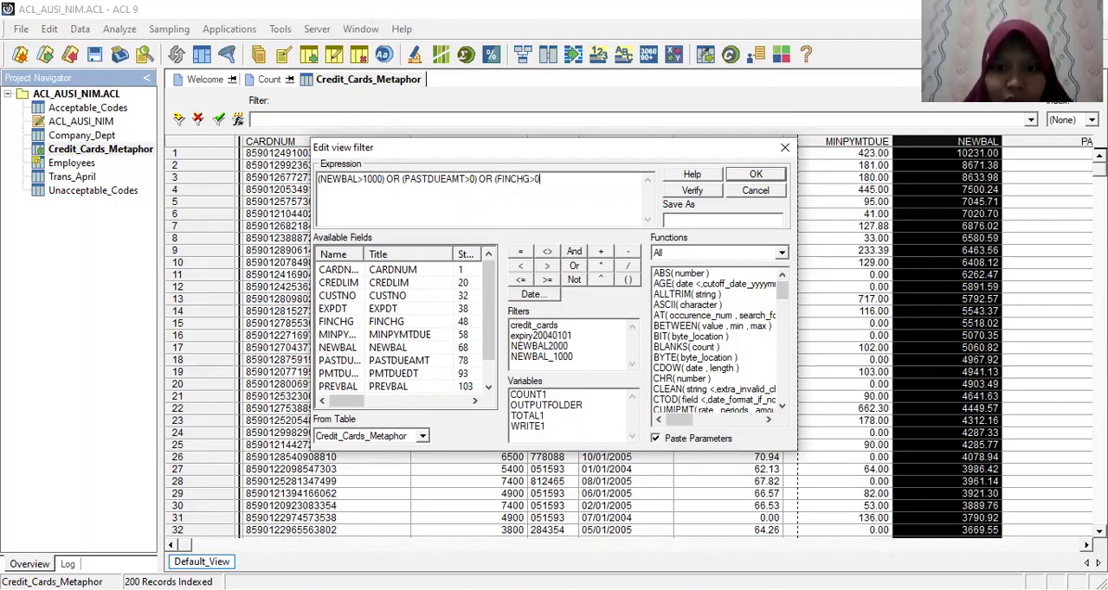
left_click(692, 190)
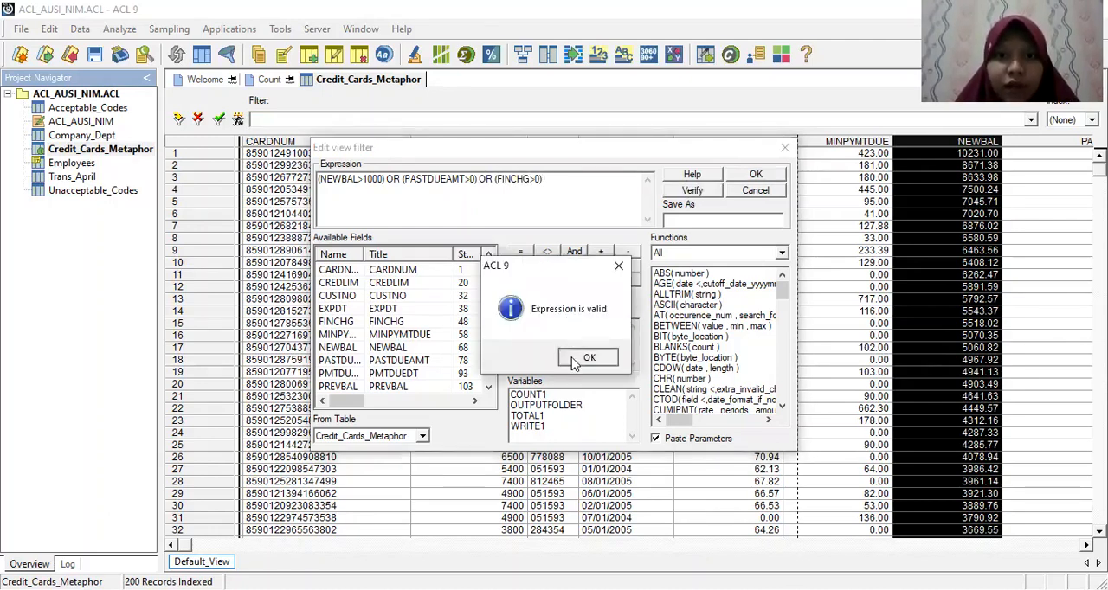
left_click(574, 360)
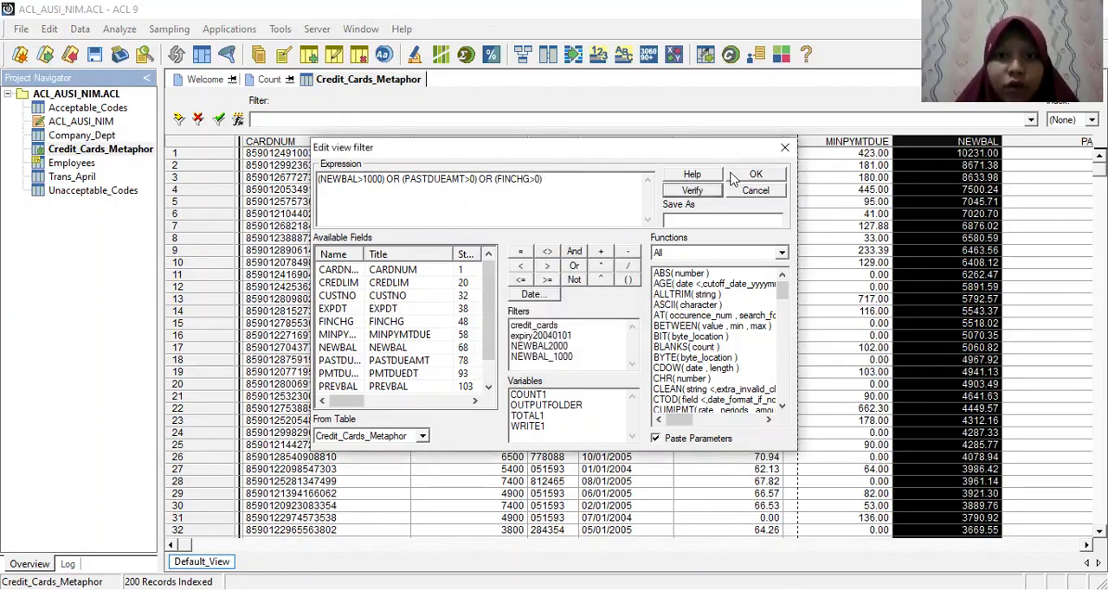
Step: Try to save the combined filter expression under the name PASTDUEAMT
left_click(671, 220)
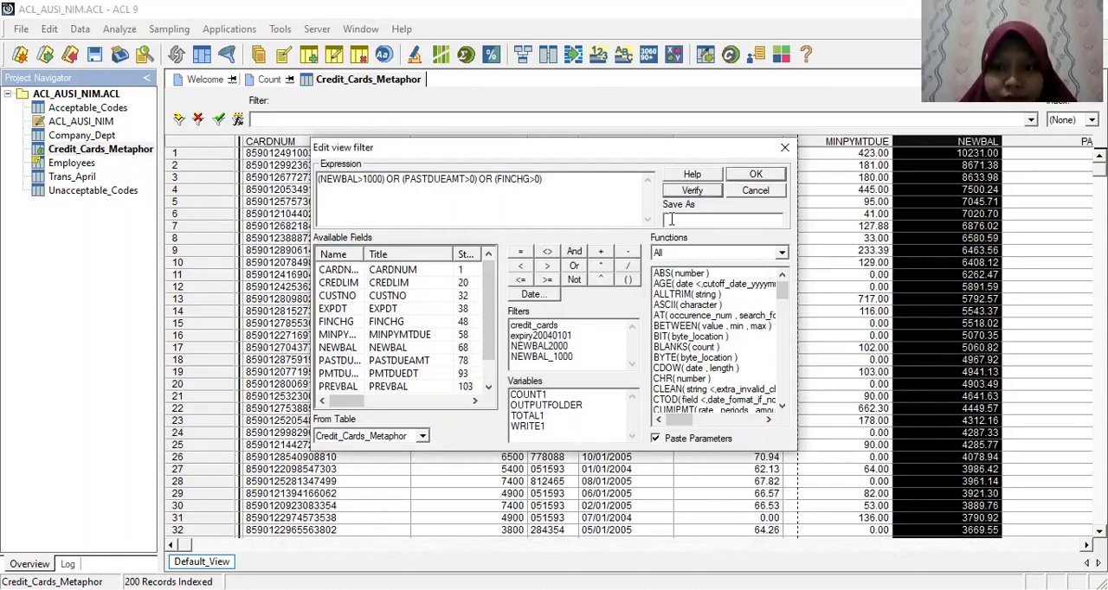
type("PAS")
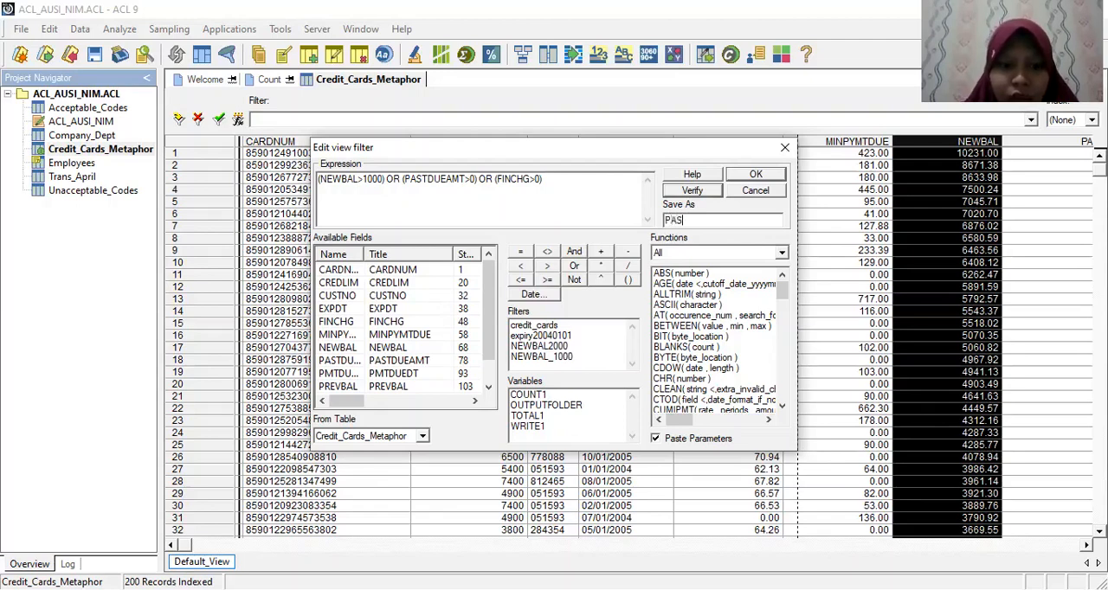
type("TDUEAMT")
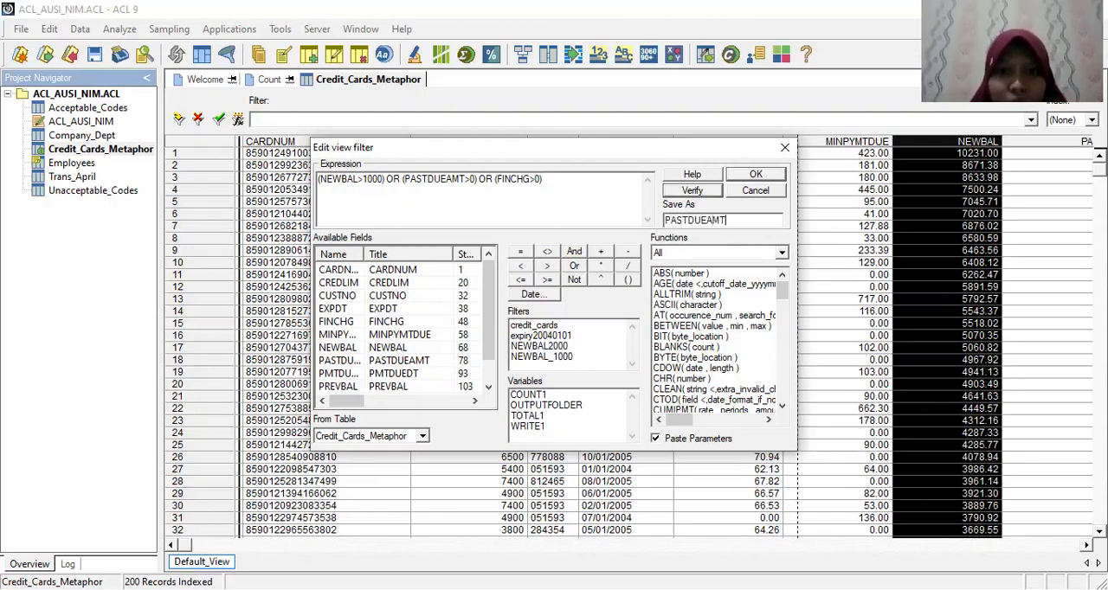
left_click(750, 176)
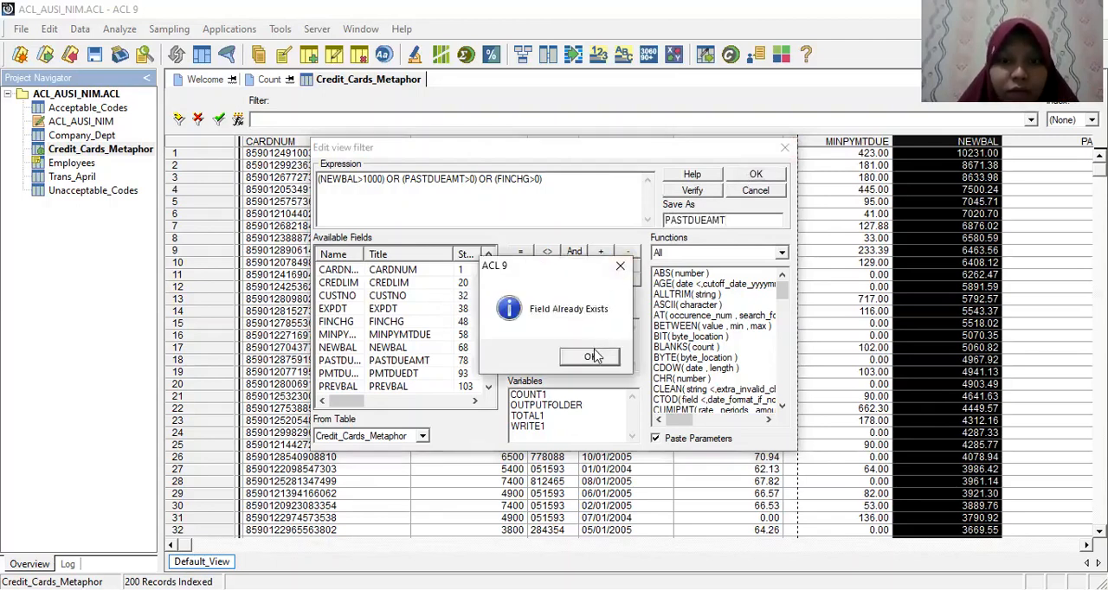
left_click(594, 358)
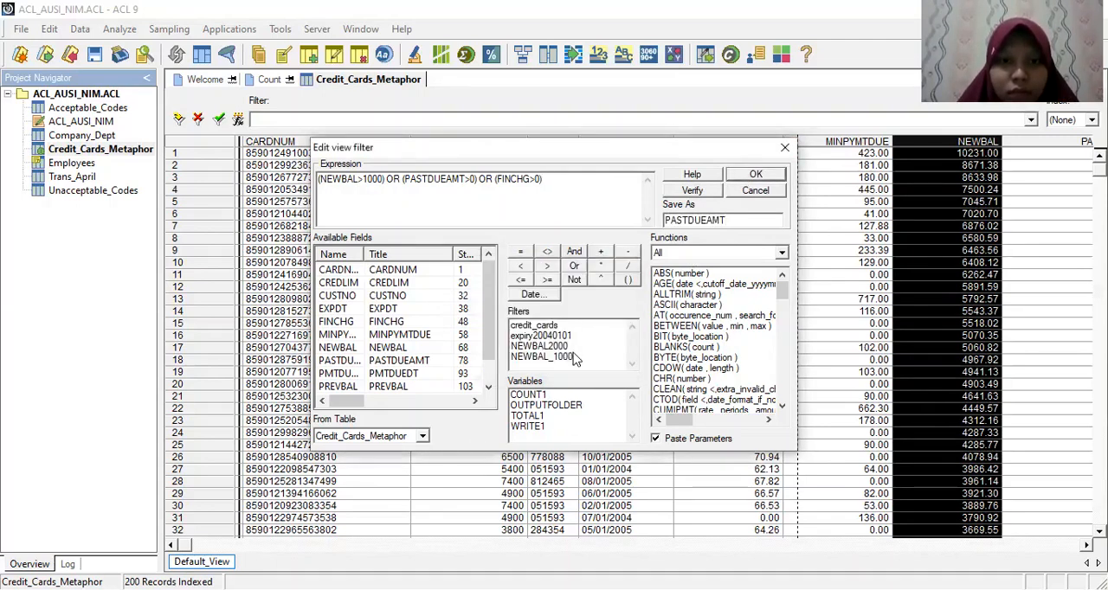
Step: Replace the filter's save name with FINCHG>0 and apply the combined expression to the Credit_Cards_Metaphor view
left_click(694, 217)
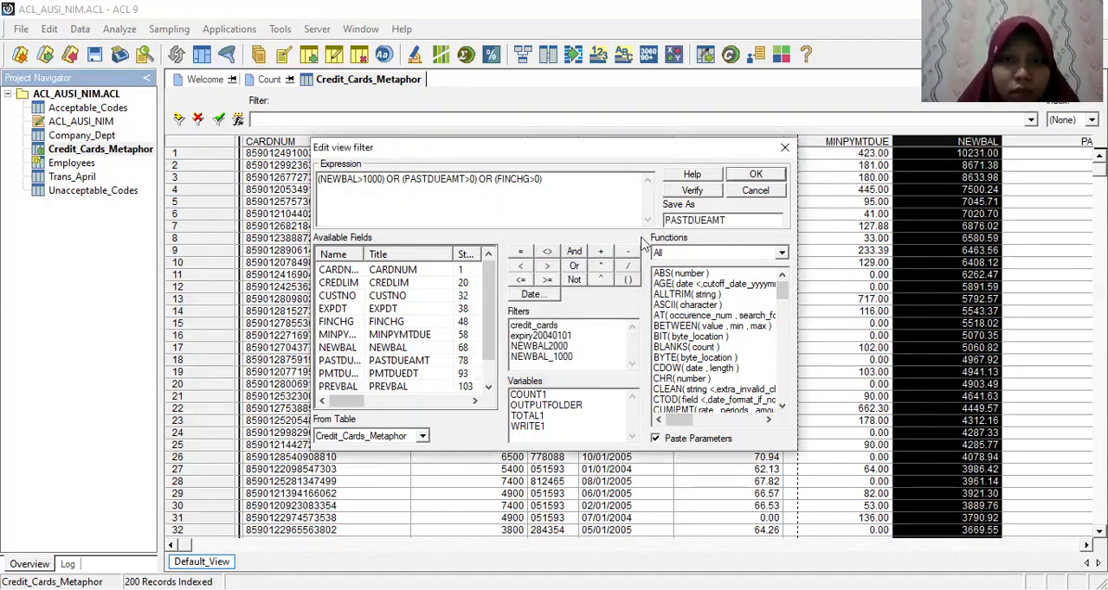
left_click(683, 218)
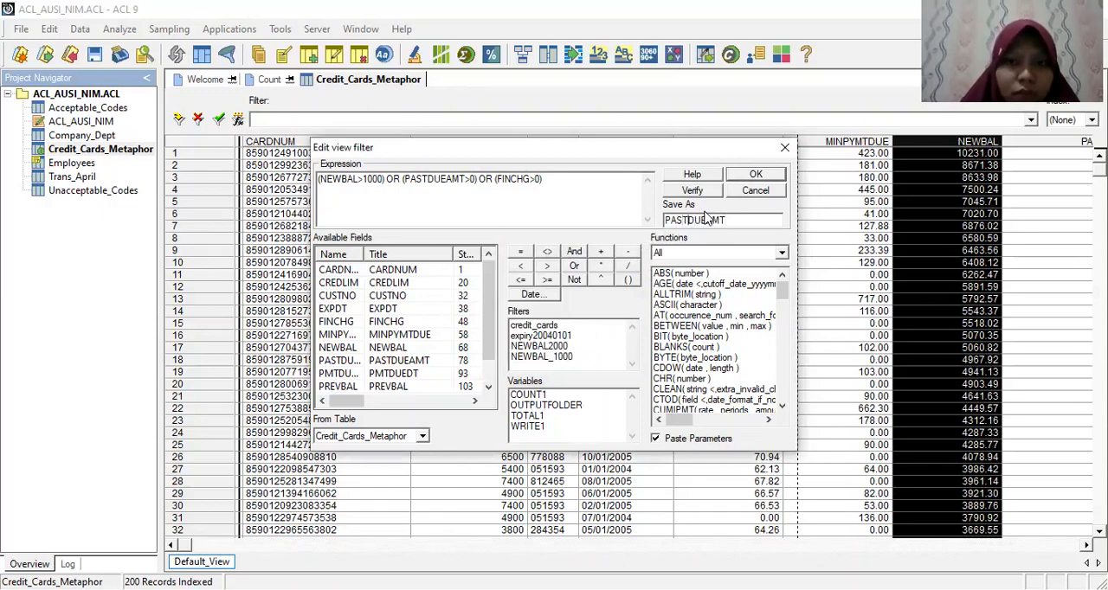
key("BackSpace")
key("BackSpace")
key("BackSpace")
key("BackSpace")
key("BackSpace")
key("BackSpace")
key("BackSpace")
key("BackSpace")
key("BackSpace")
key("BackSpace")
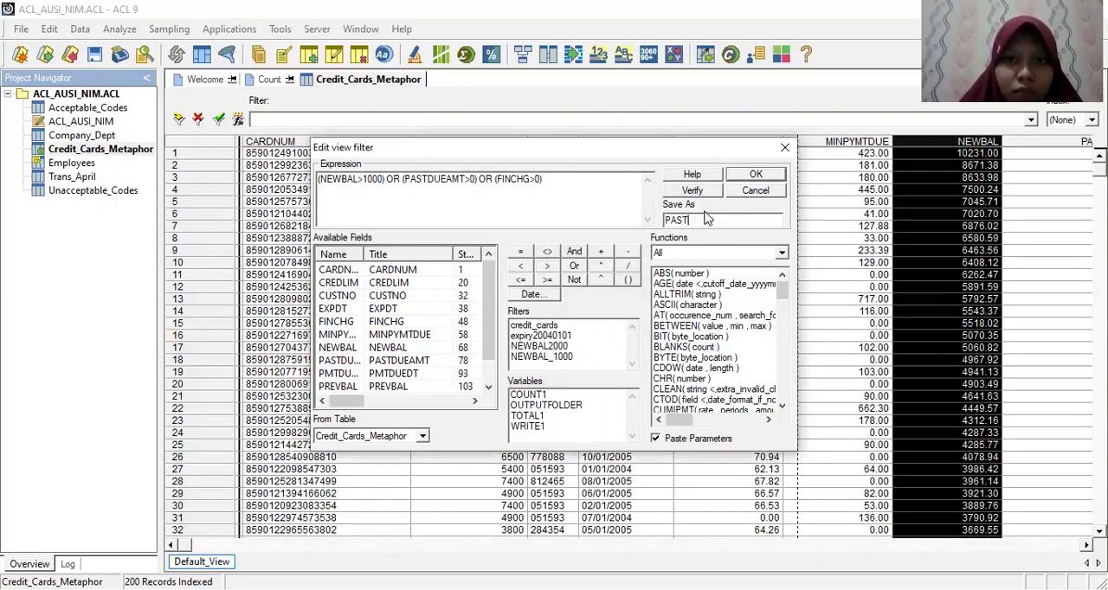
type(">0")
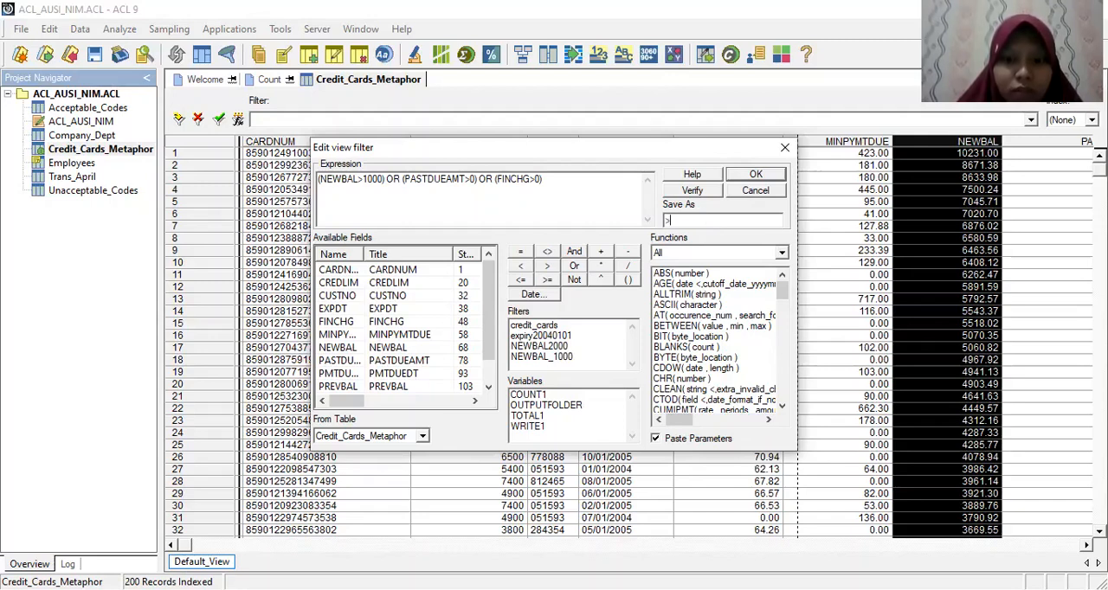
key("BackSpace")
key("BackSpace")
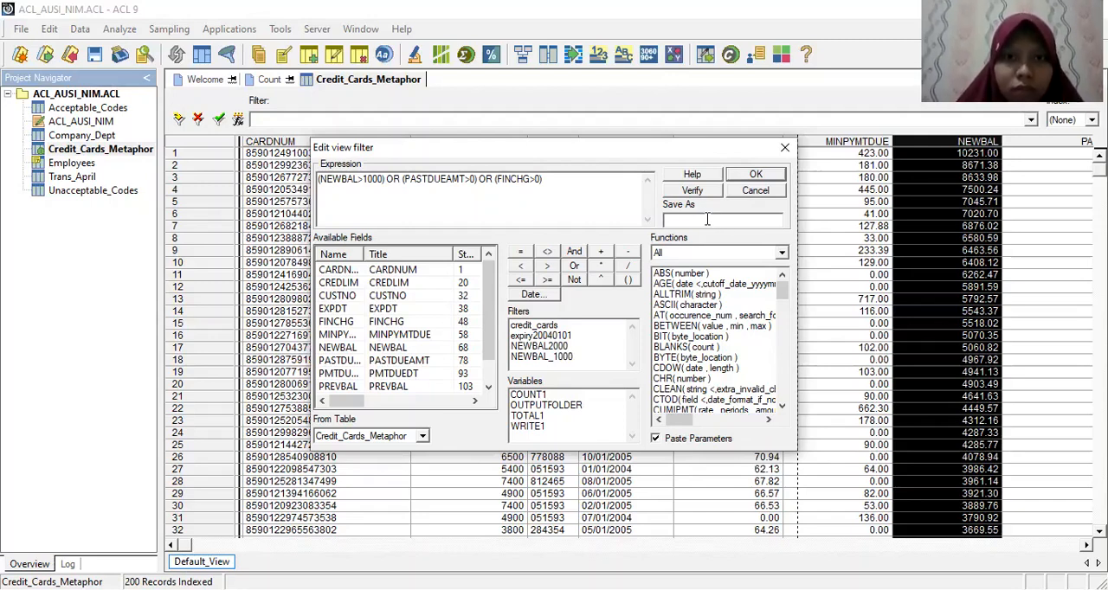
type("FINCHG")
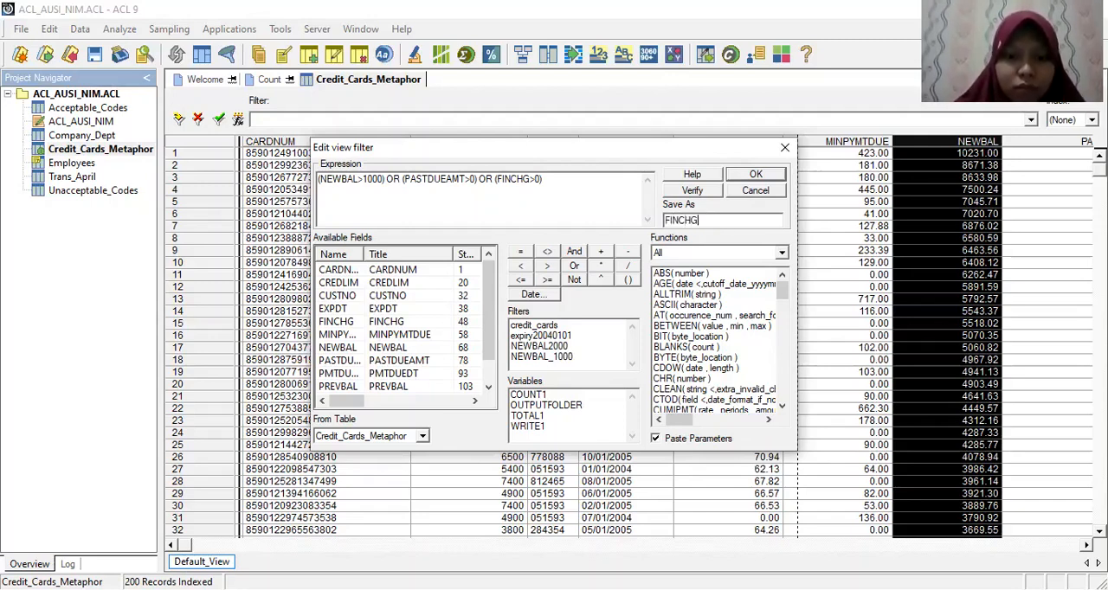
type(">0")
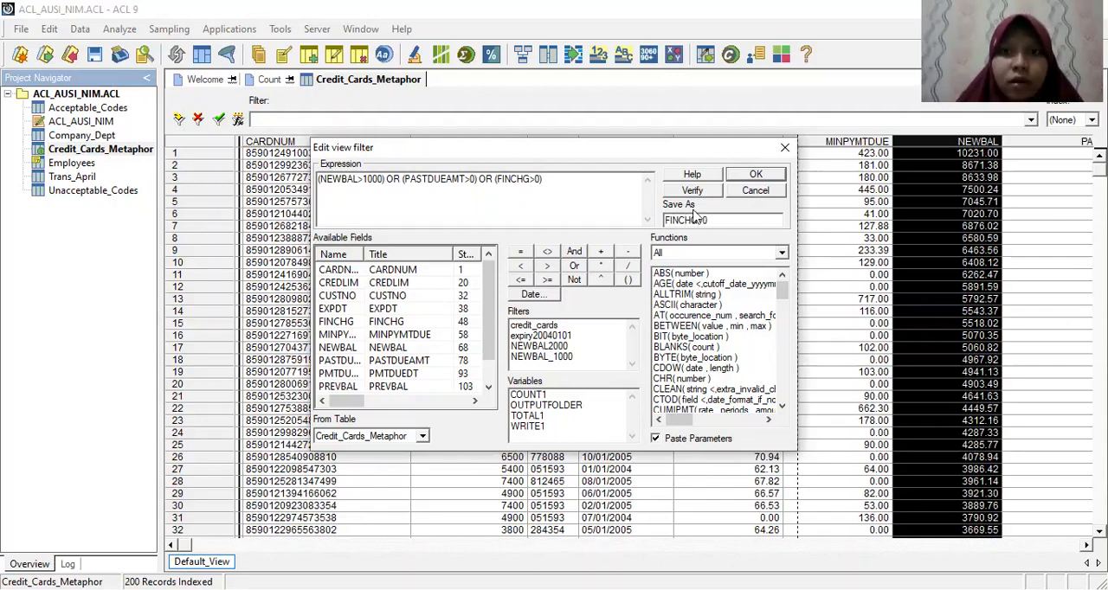
left_click(736, 173)
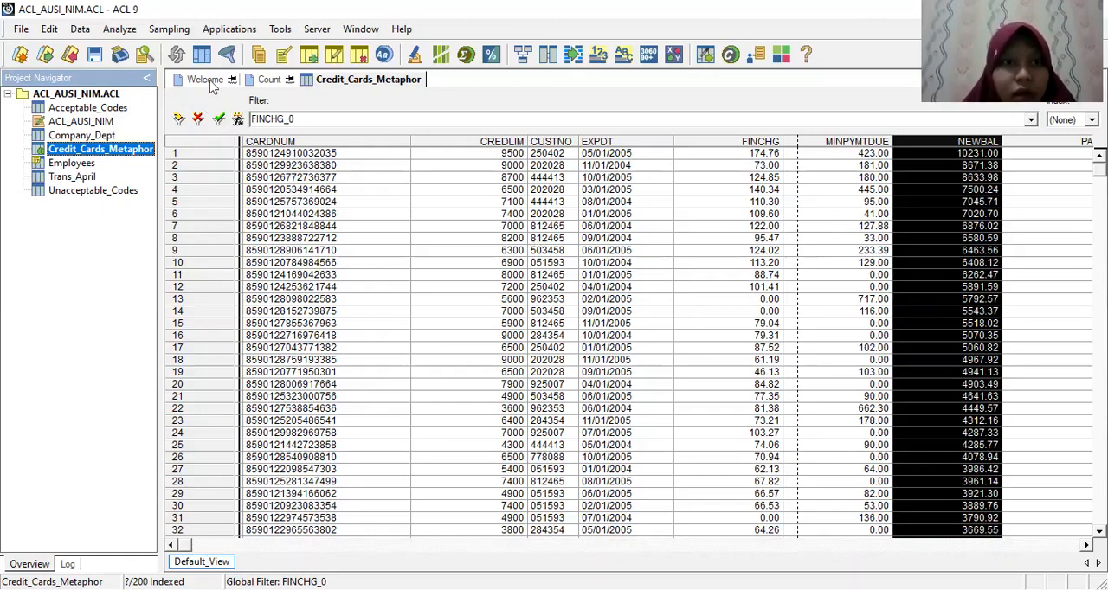
Step: Count the Credit_Cards_Metaphor records using the saved filter FINCHG_0 as the If condition
left_click(120, 29)
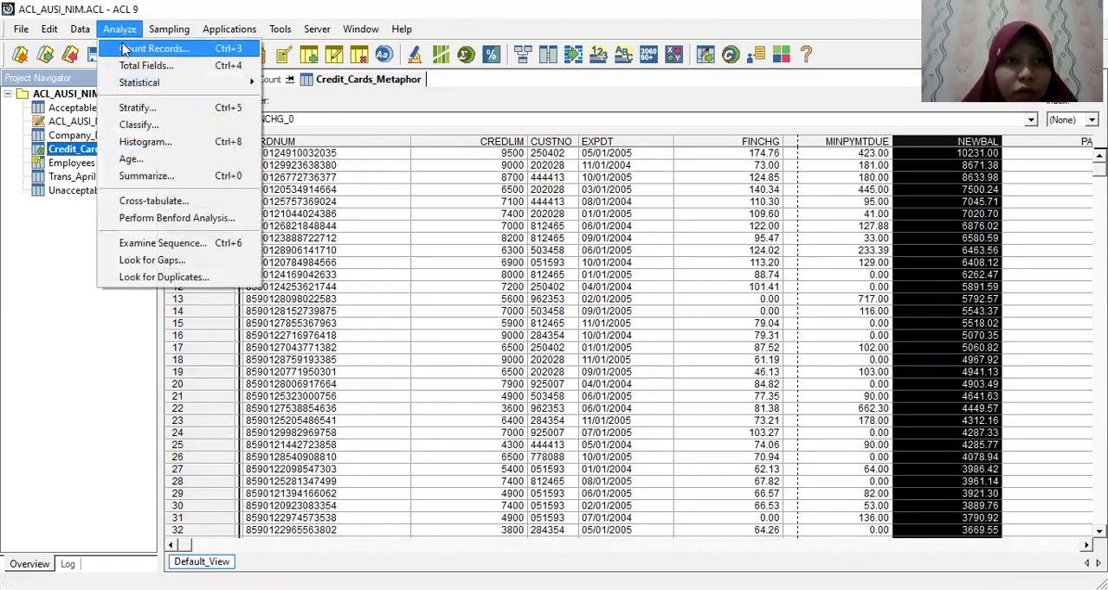
left_click(130, 47)
left_click(462, 260)
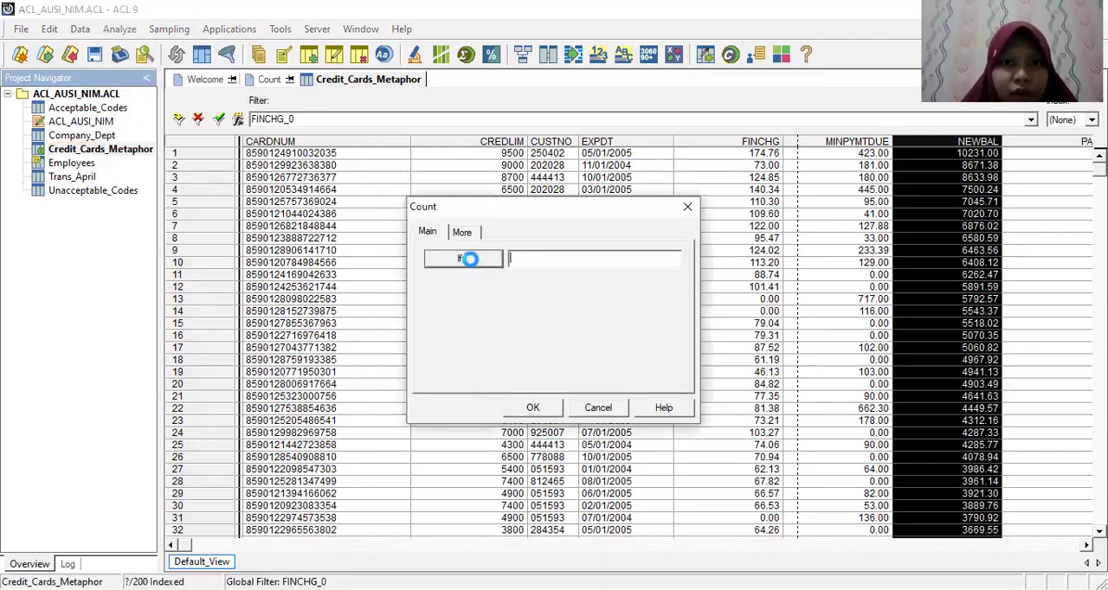
left_click(632, 364)
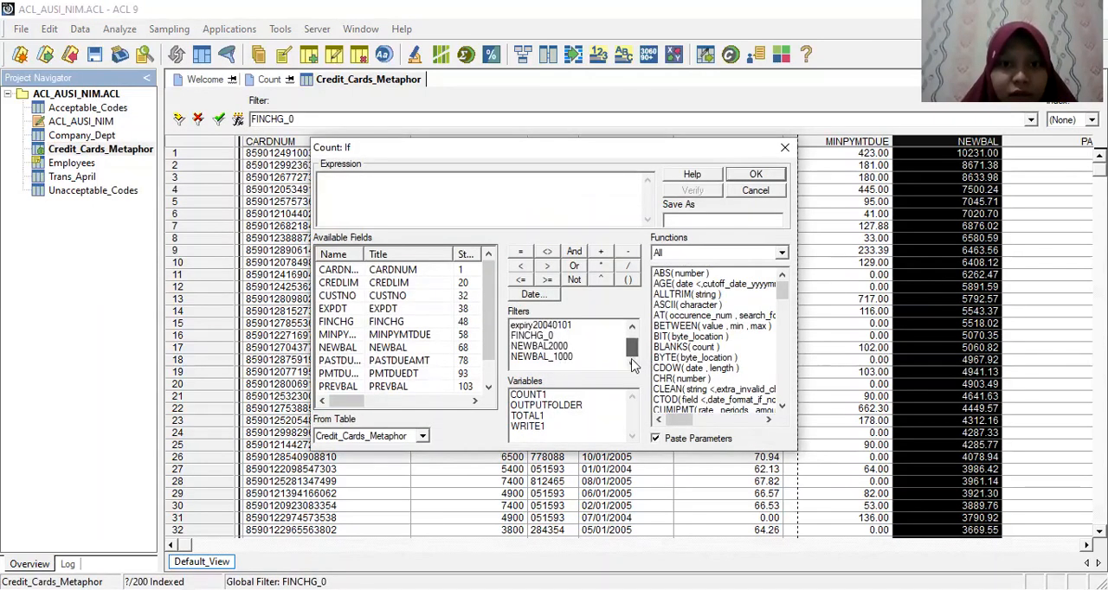
left_click(545, 336)
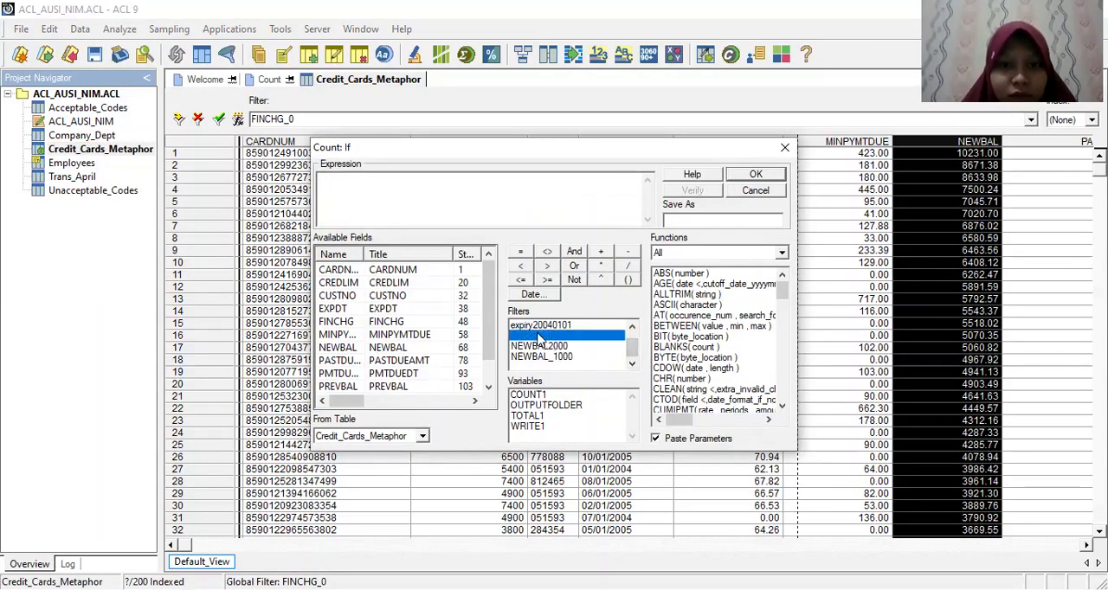
double_click(547, 335)
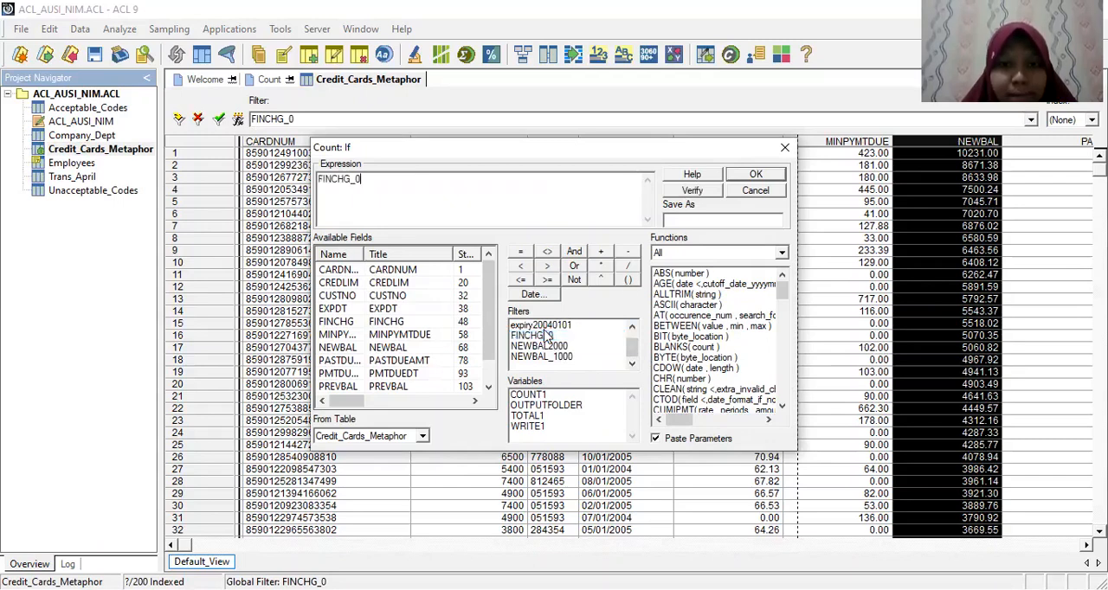
left_click(743, 175)
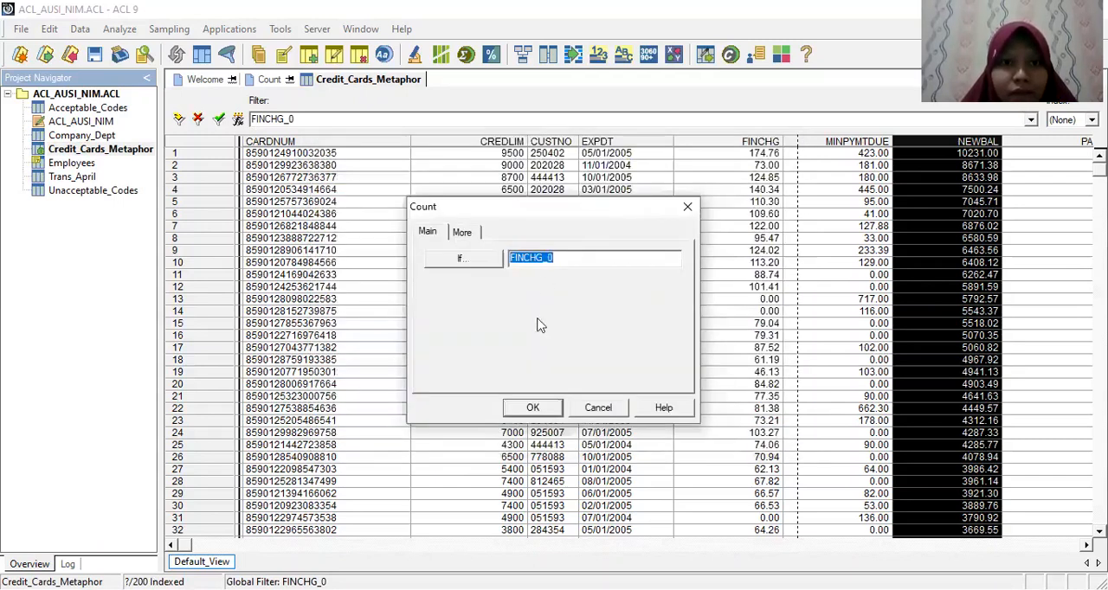
left_click(533, 409)
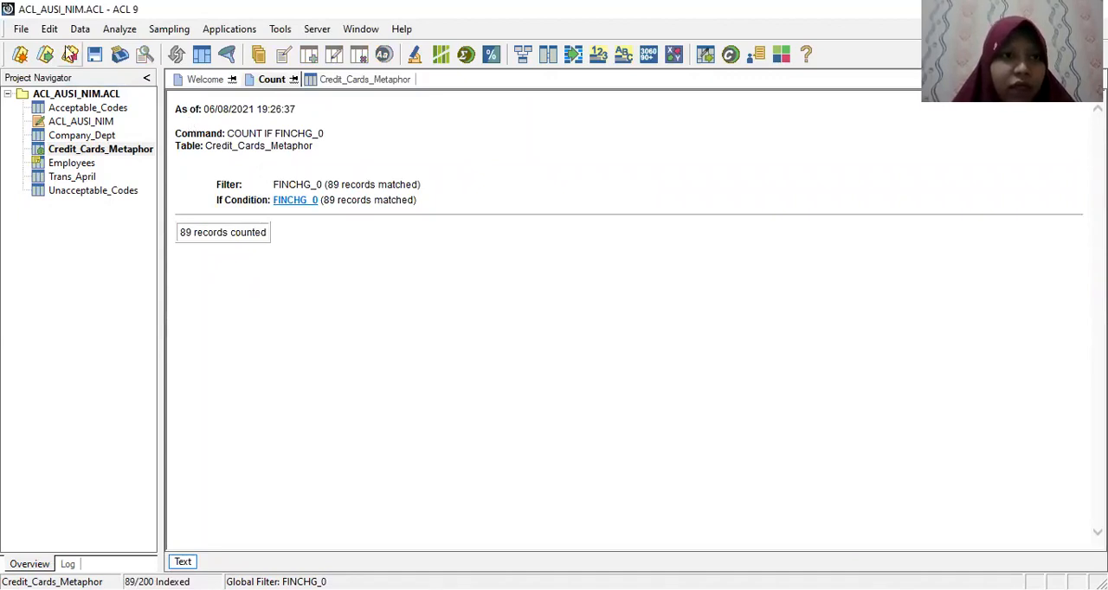
left_click(19, 31)
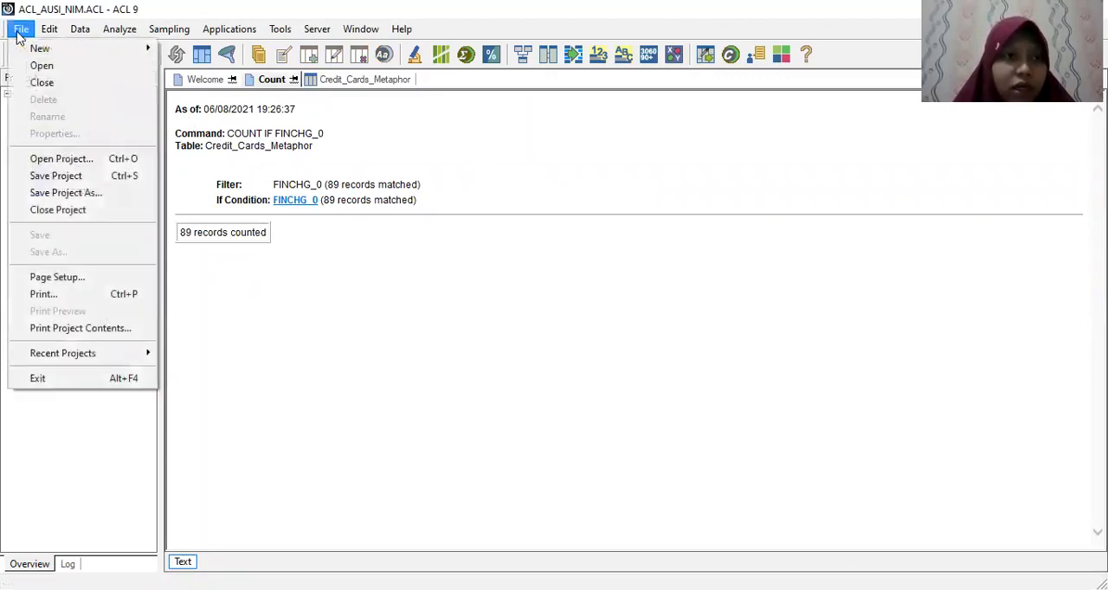
left_click(18, 31)
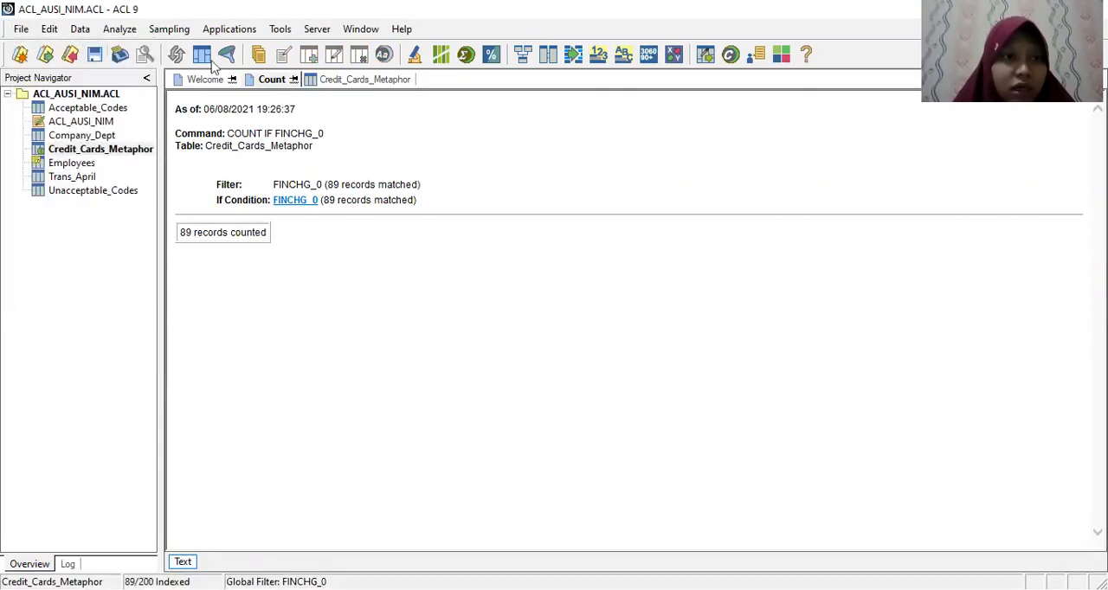
left_click(295, 201)
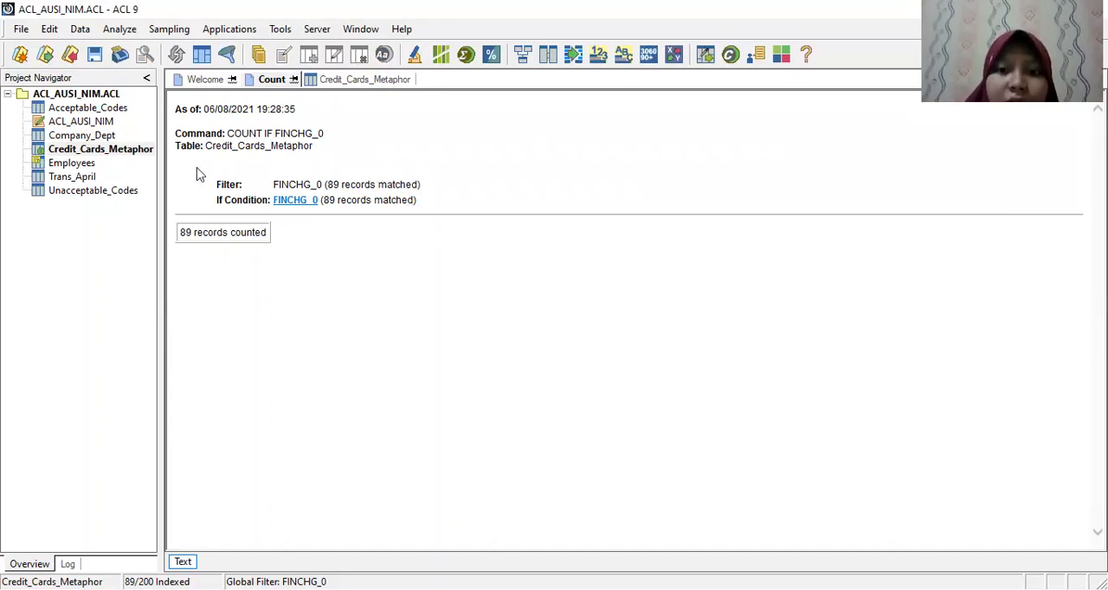
Step: Return to the Credit_Cards_Metaphor table and quick sort the PASTDUEAMT column in descending order
double_click(102, 151)
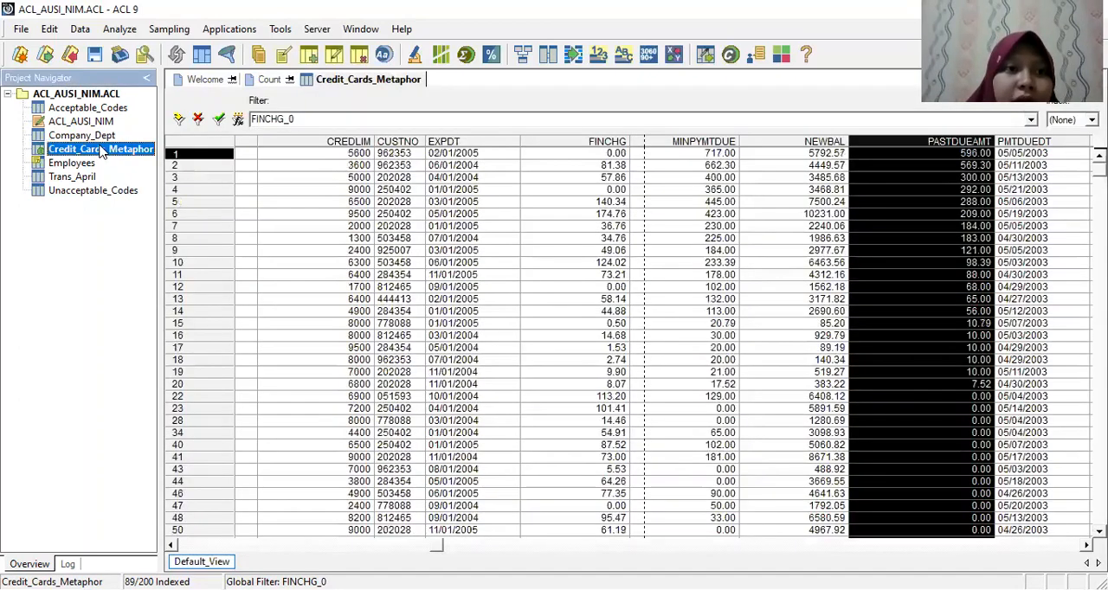
left_click(785, 153)
left_click(905, 141)
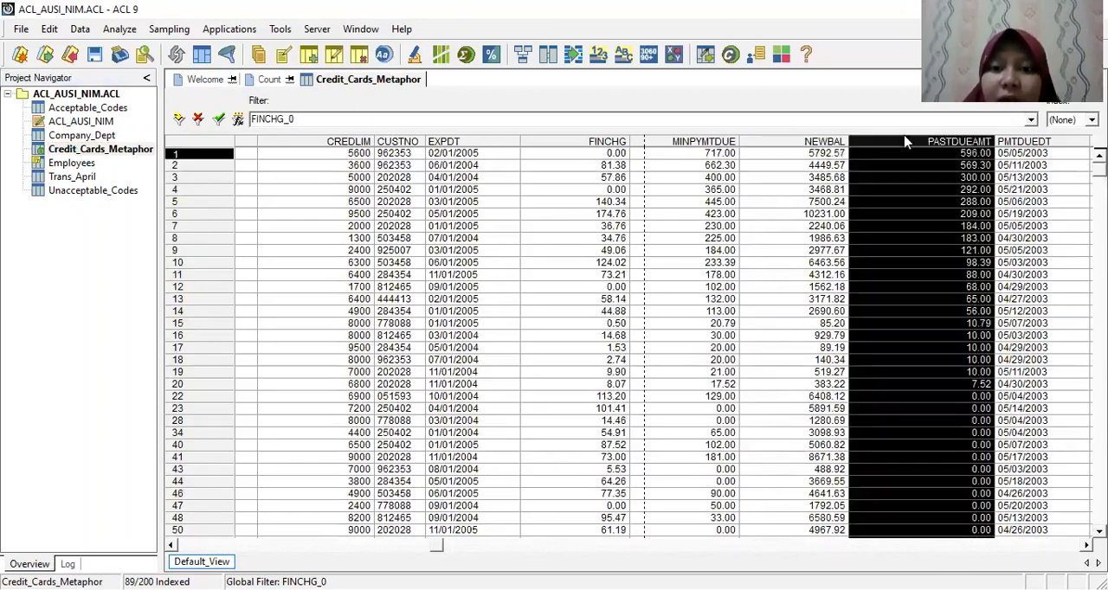
right_click(906, 141)
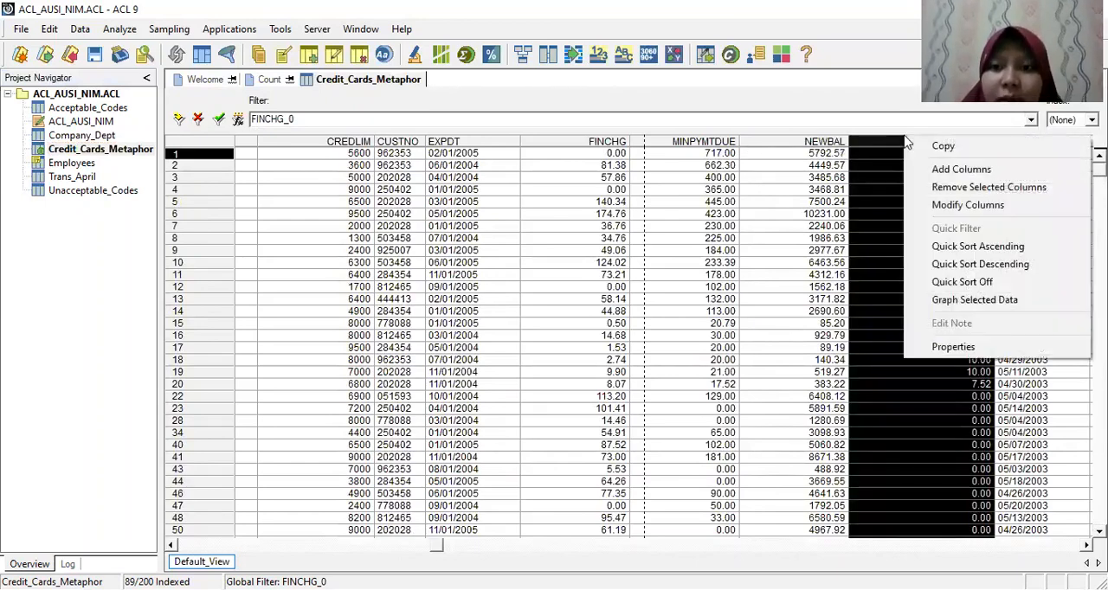
left_click(977, 267)
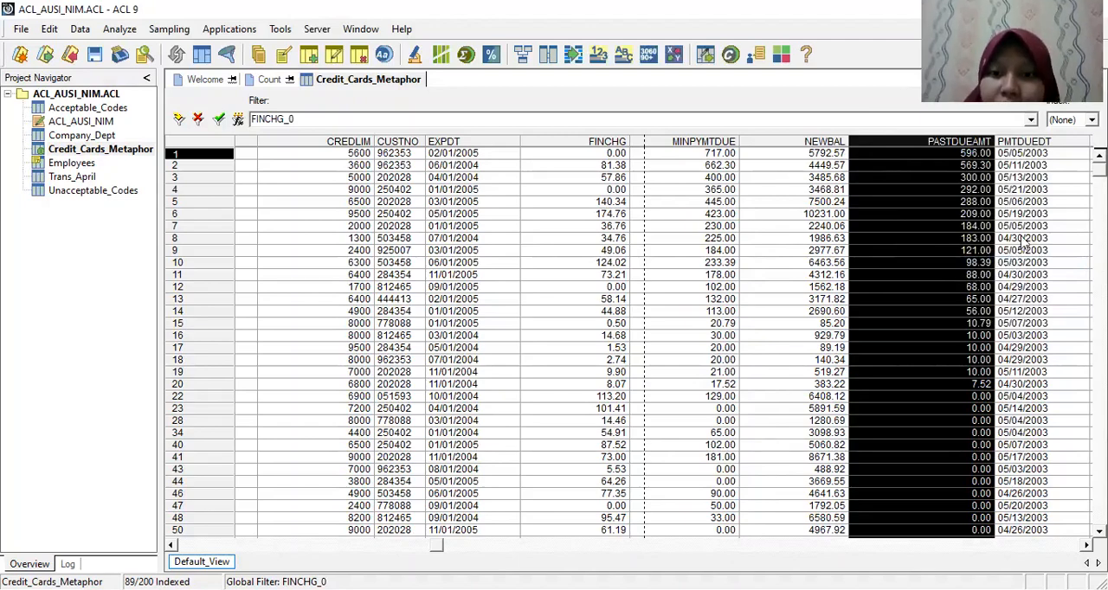
Step: Review the PASTDUEAMT values of the filtered records and clear the FINCHG_0 filter from the view
scroll(636, 342, "down", 7)
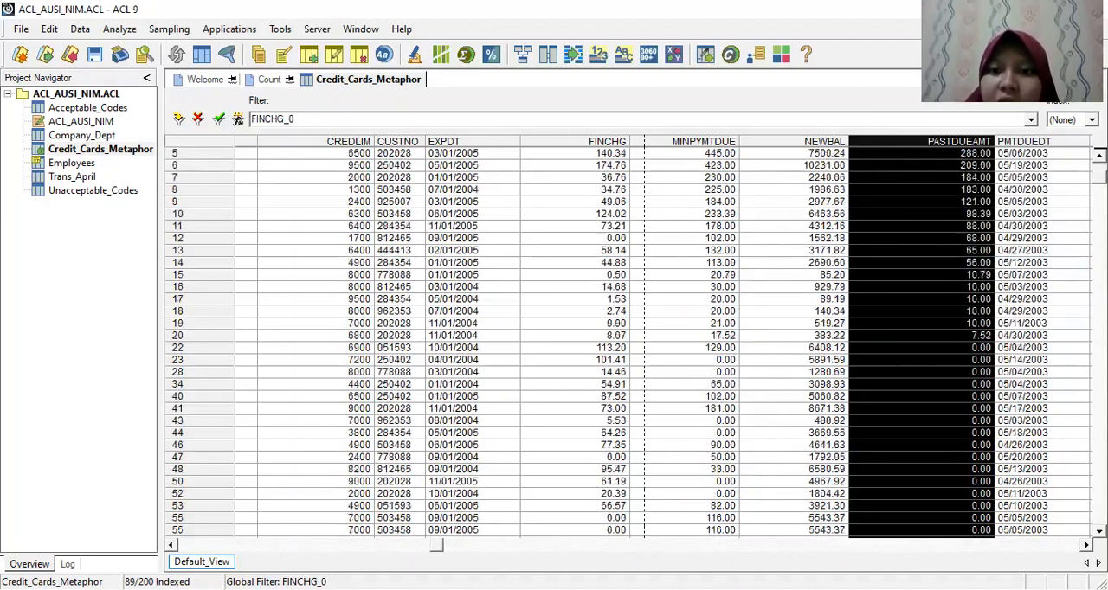
scroll(637, 342, "down", 4)
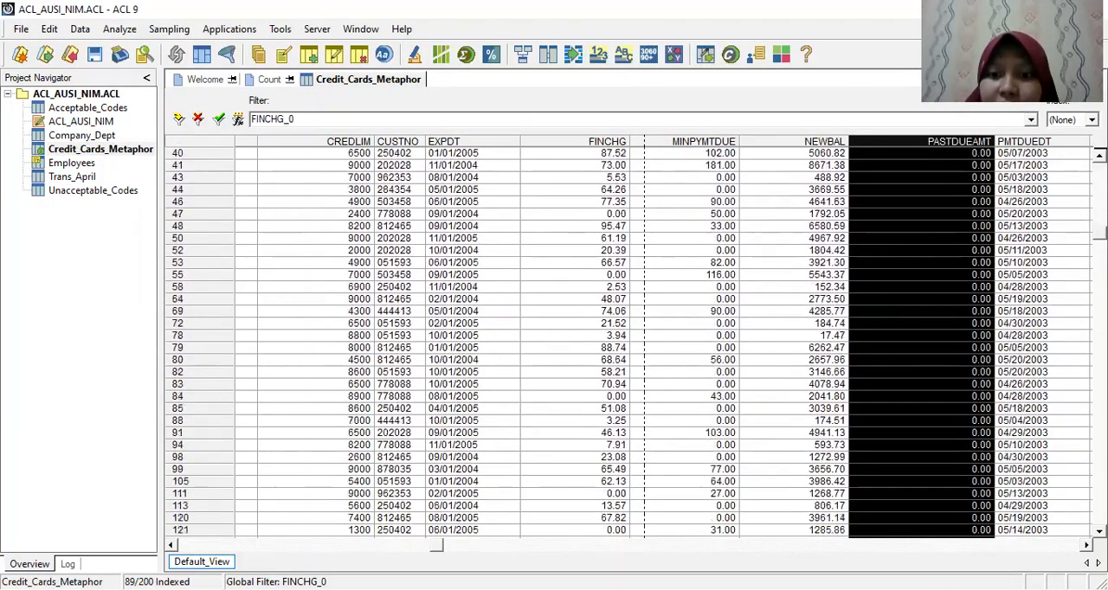
scroll(636, 342, "down", 2)
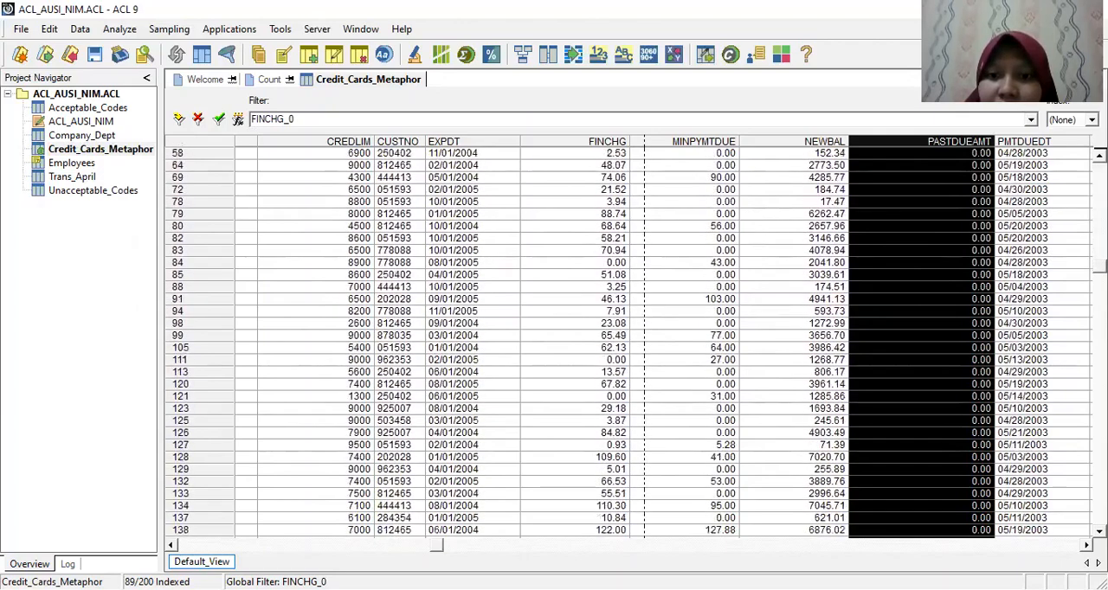
scroll(637, 342, "down", 4)
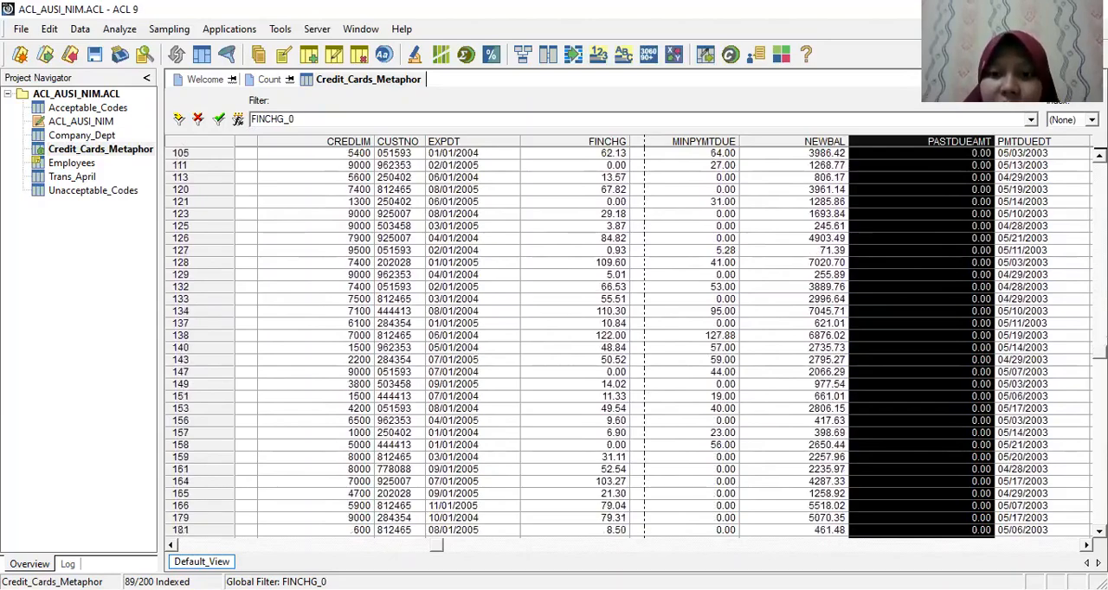
scroll(636, 342, "down", 5)
scroll(637, 342, "up", 15)
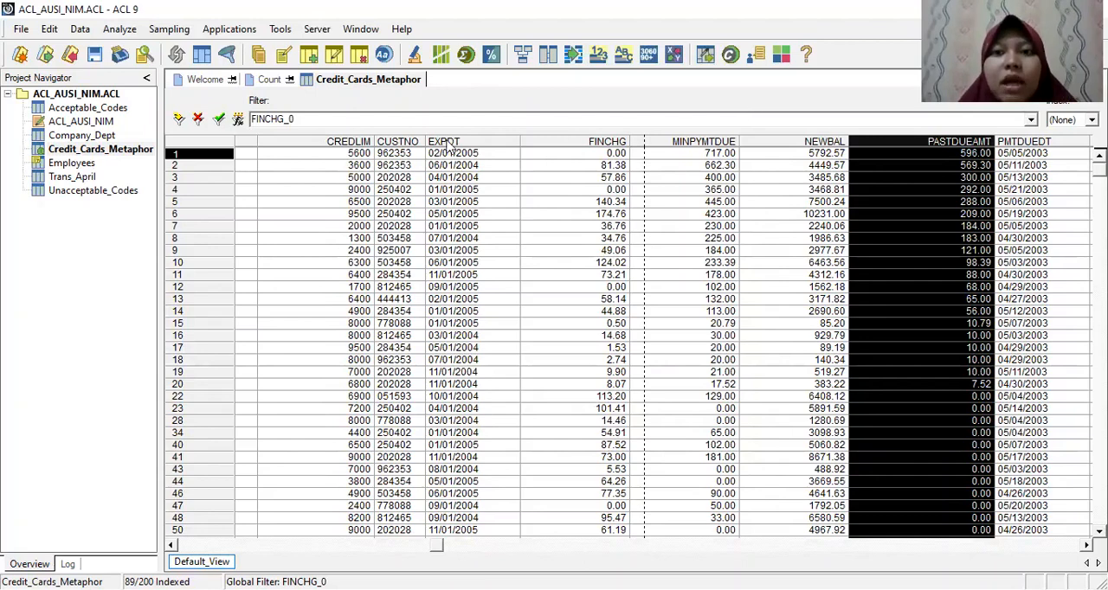
left_click(270, 158)
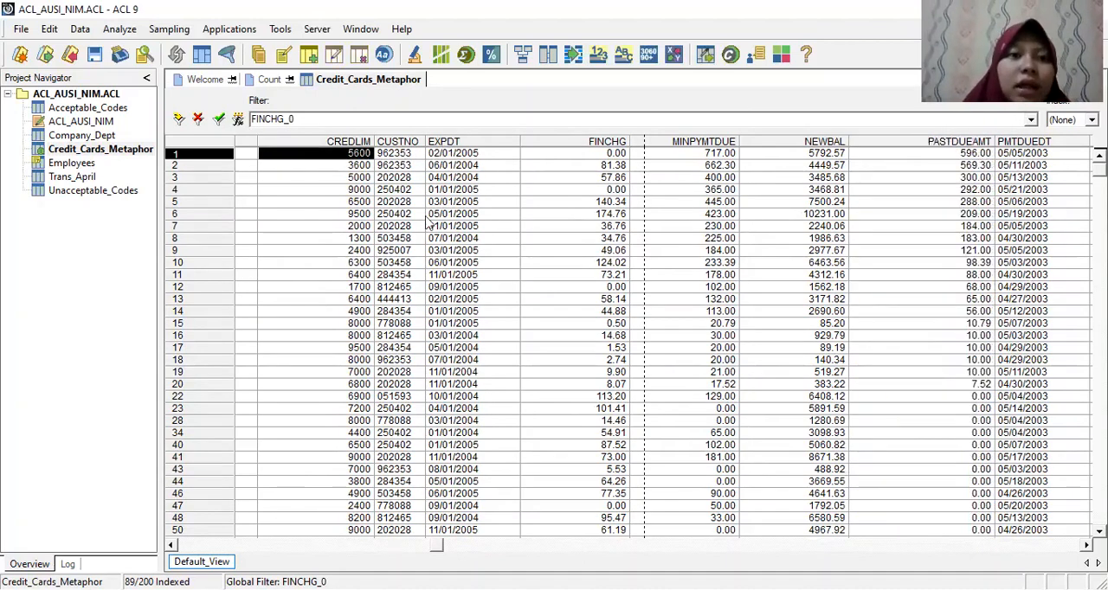
left_click(199, 119)
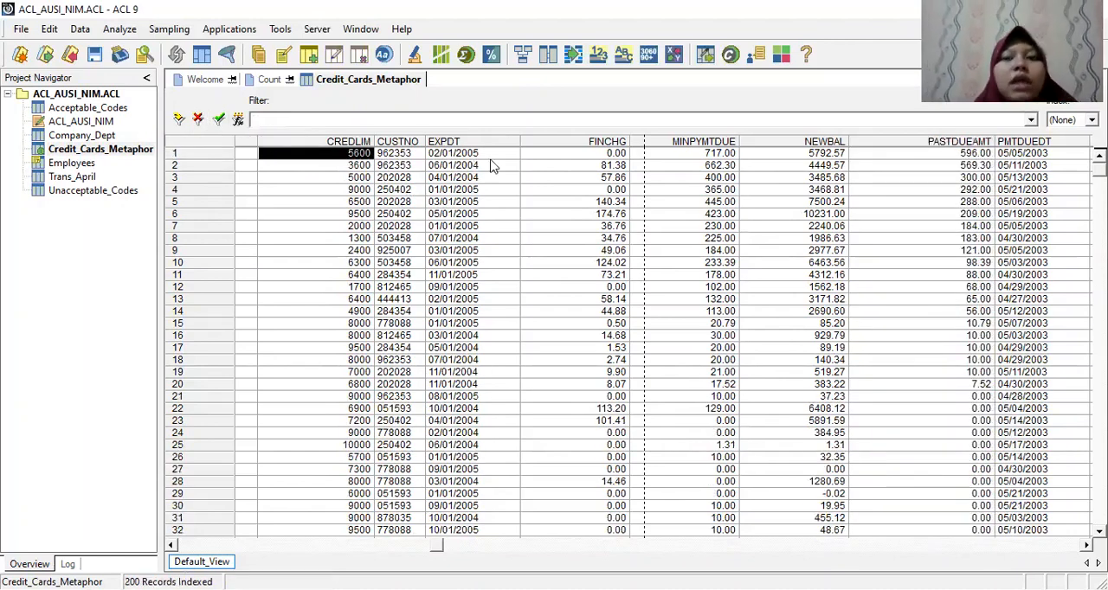